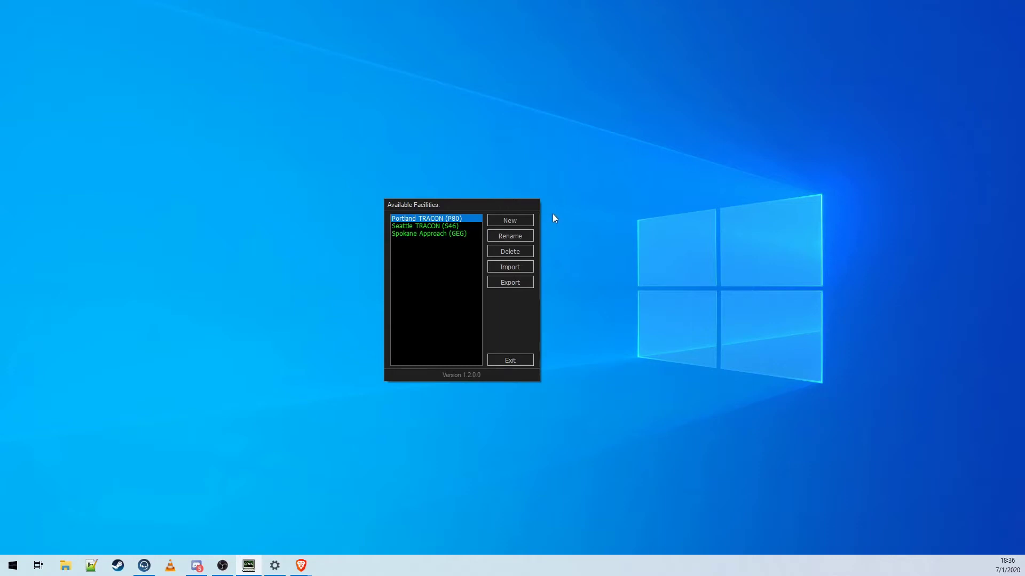
- Import the facility file "vSTARS Facility - Medford Sector (MFR).gz" from the ZSE_MasterFile_1903 sector files folder
{"action": "left_click", "coordinate": [513, 267]}
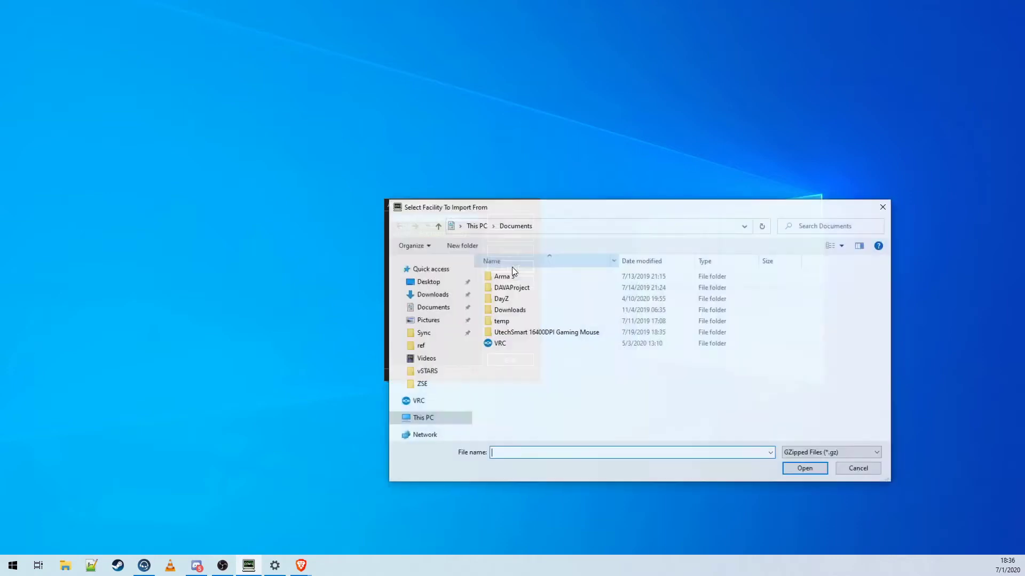
{"action": "key", "text": "Escape"}
{"action": "key", "text": "Return"}
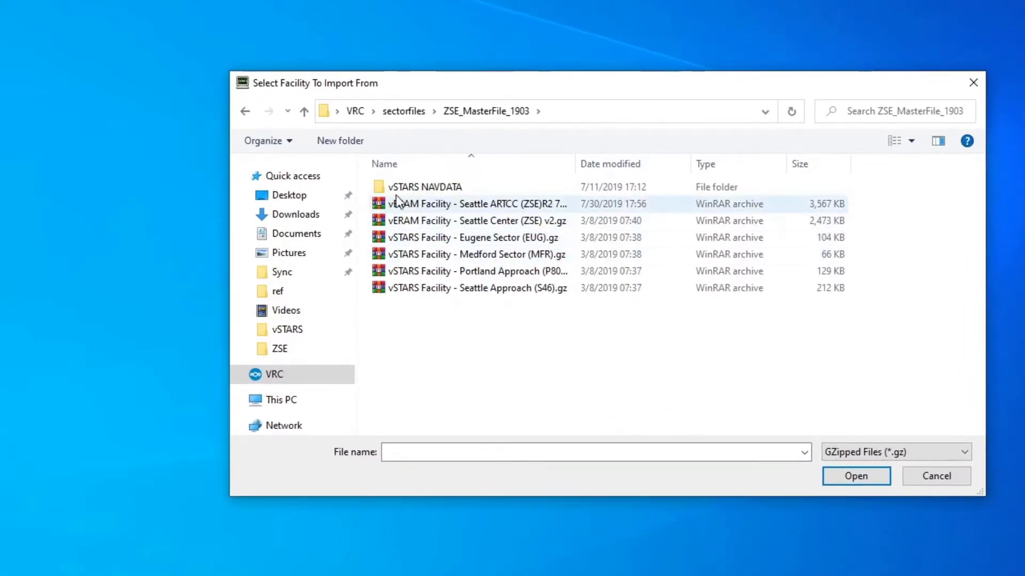
{"action": "left_click", "coordinate": [407, 238]}
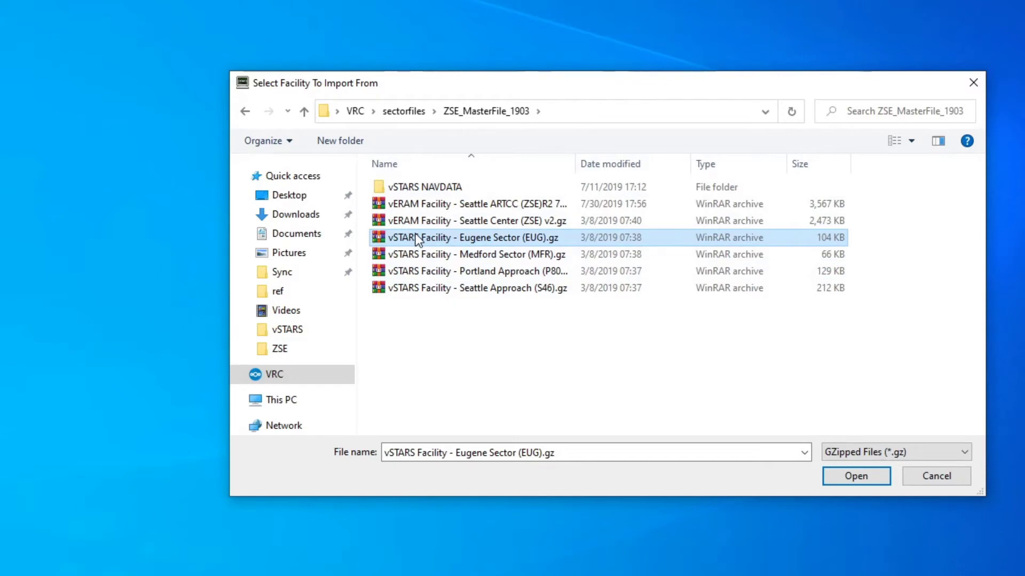
{"action": "left_click", "coordinate": [584, 273]}
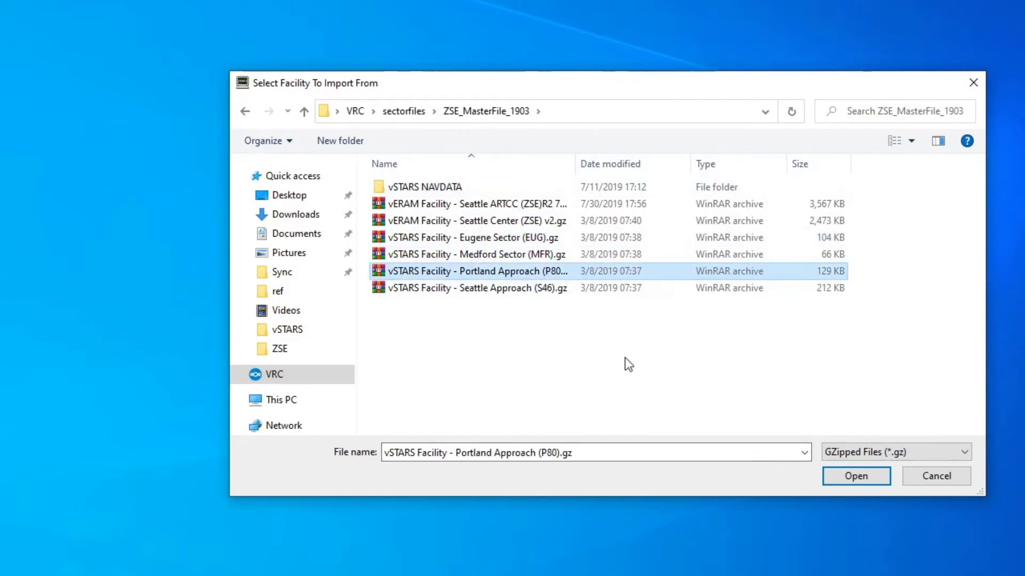
{"action": "left_click_drag", "start_coordinate": [576, 163], "coordinate": [613, 152]}
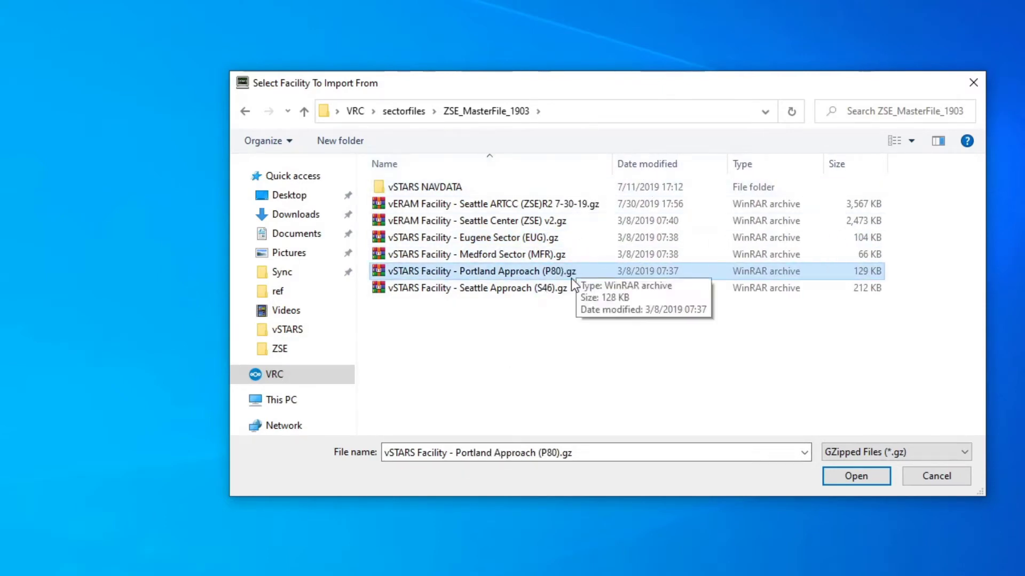
{"action": "left_click", "coordinate": [553, 254]}
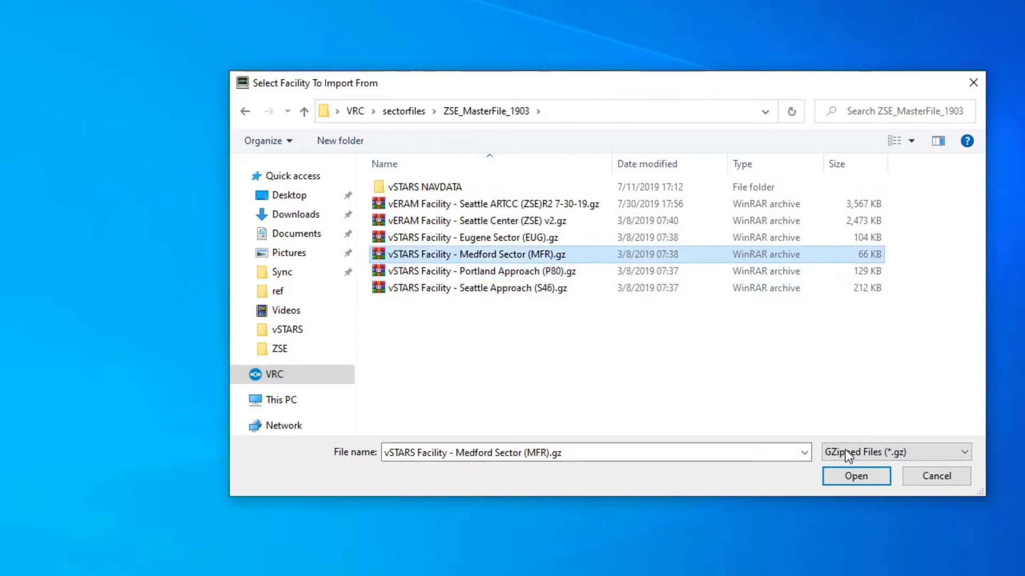
{"action": "left_click", "coordinate": [852, 482]}
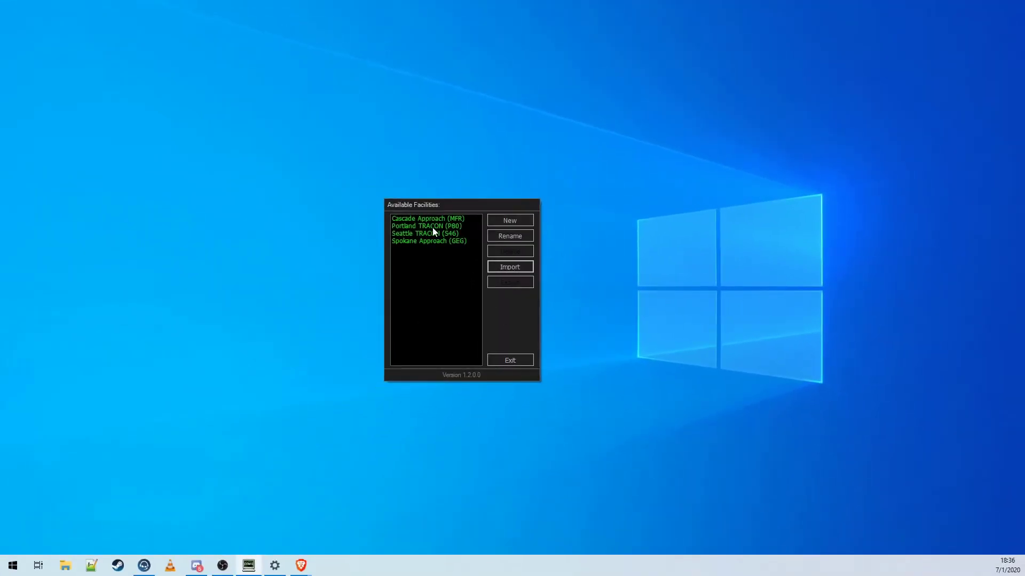
- Open the Portland TRACON (P80) facility and enable Show Display Control Panels (DCPs) in the settings
{"action": "double_click", "coordinate": [432, 226]}
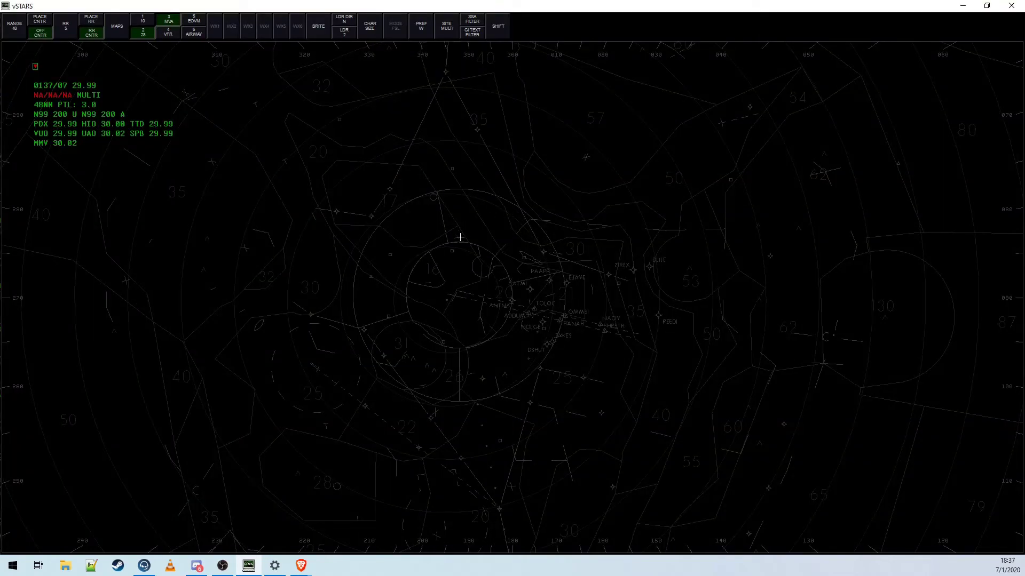
{"action": "key", "text": "ctrl+s"}
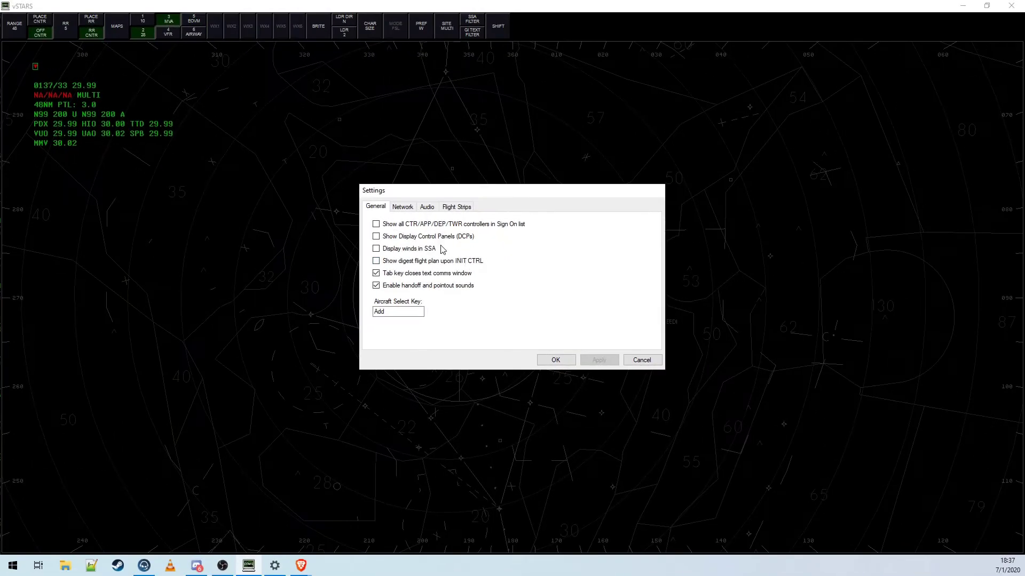
{"action": "left_click", "coordinate": [400, 238]}
{"action": "left_click", "coordinate": [595, 361]}
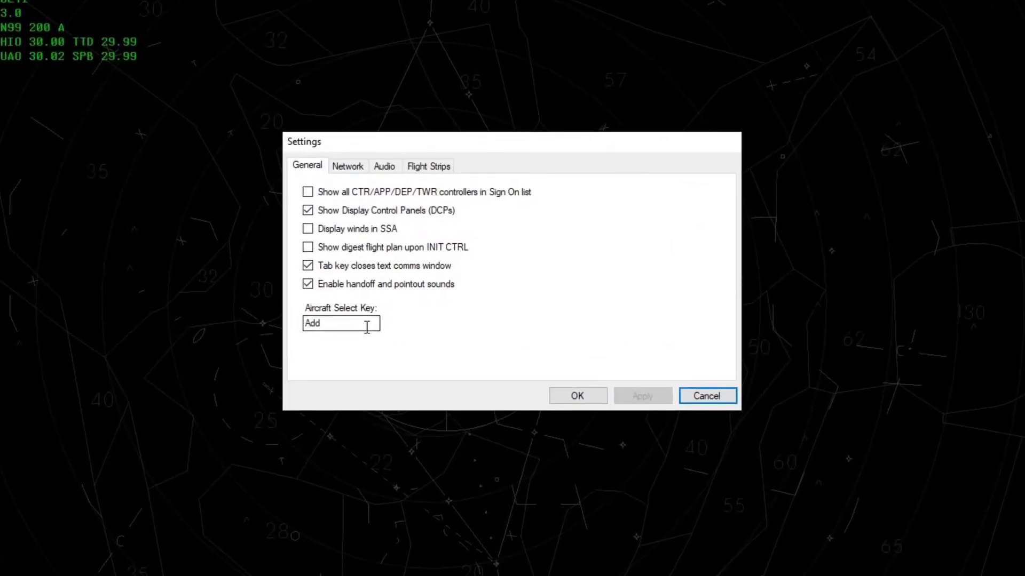
- Review the Aircraft Select Key and the network, audio and flight strip settings, leaving them as they are
{"action": "left_click", "coordinate": [367, 326]}
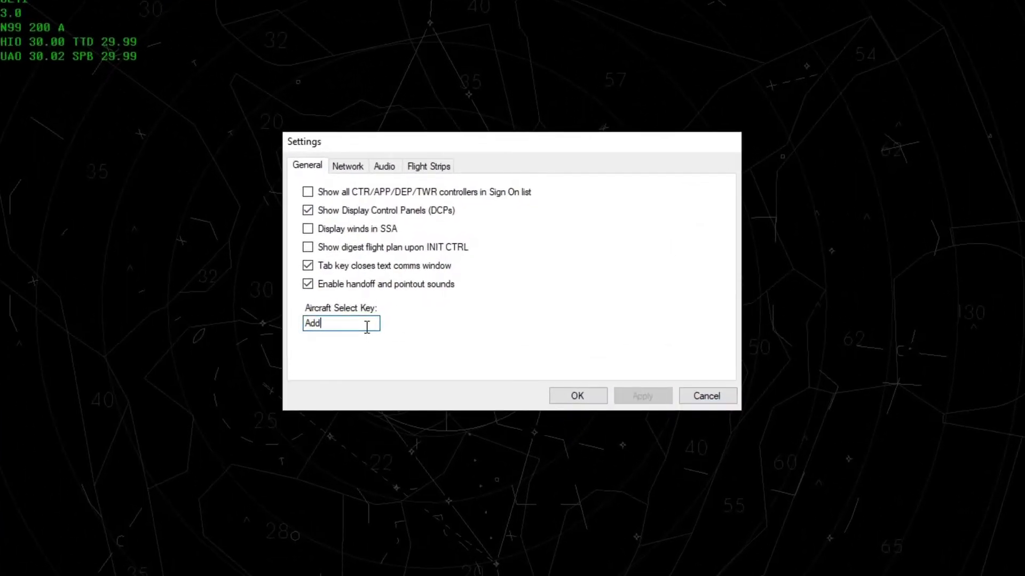
{"action": "left_click", "coordinate": [350, 168]}
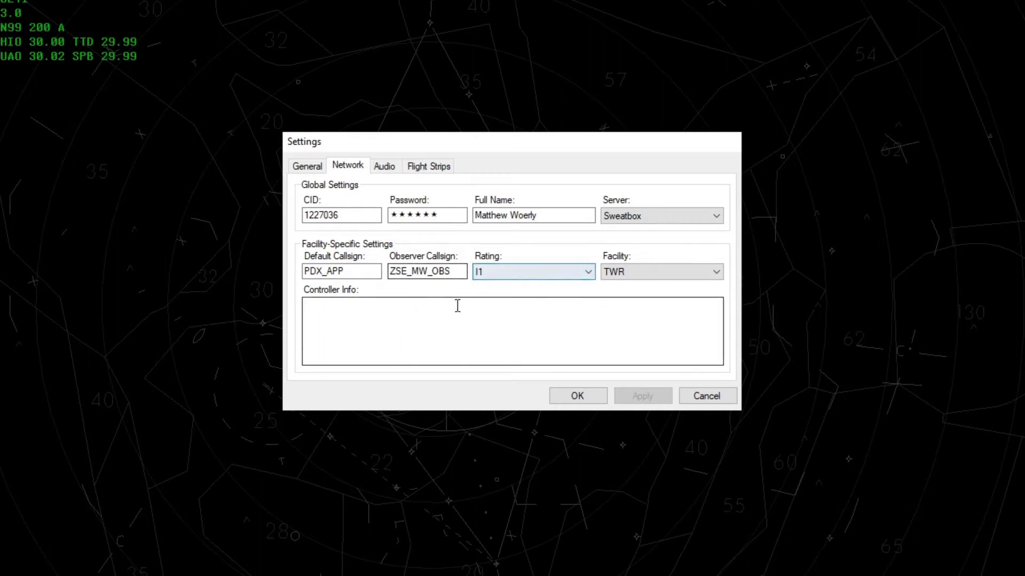
{"action": "left_click", "coordinate": [383, 169]}
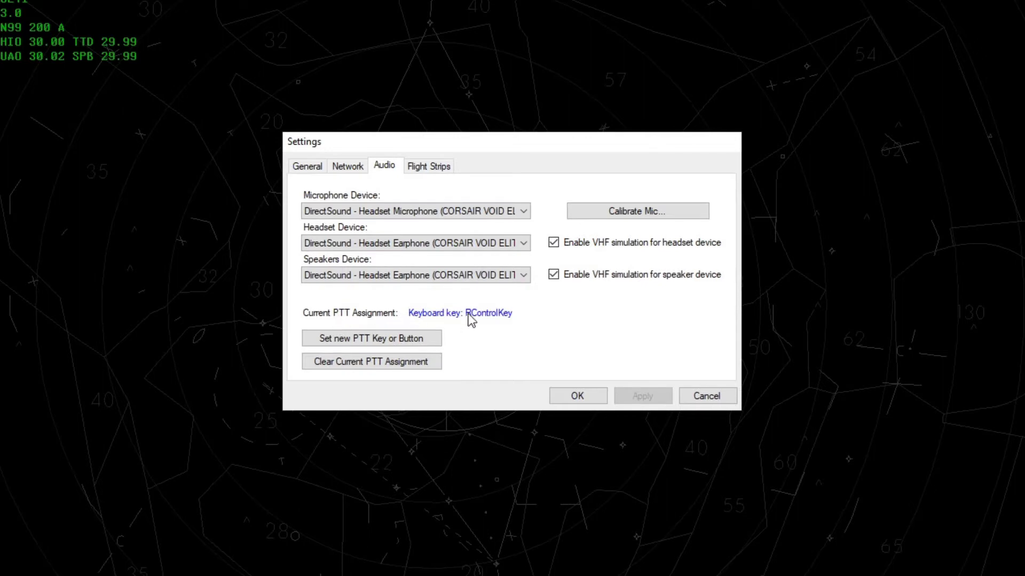
{"action": "left_click", "coordinate": [441, 170]}
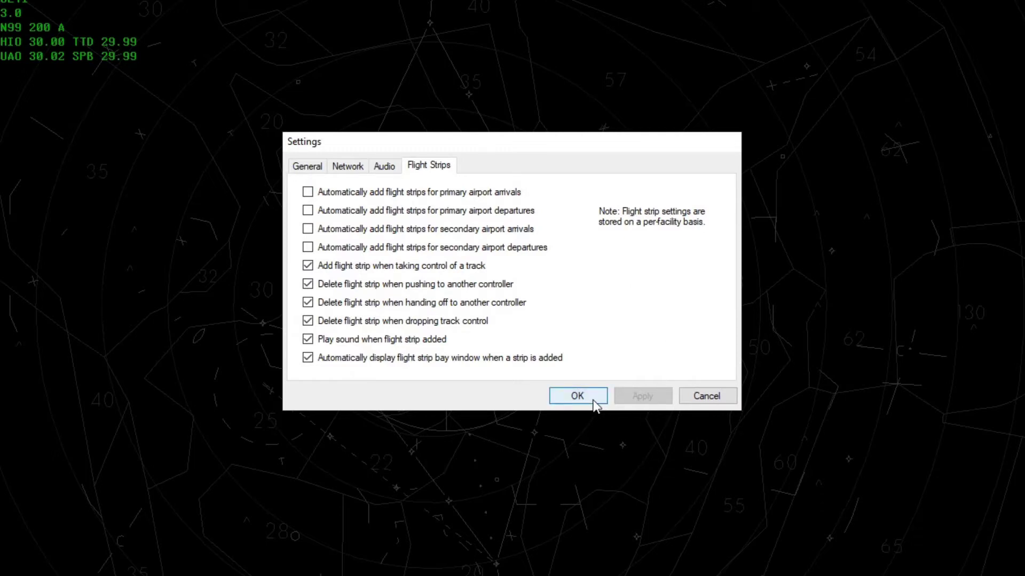
{"action": "left_click", "coordinate": [686, 396]}
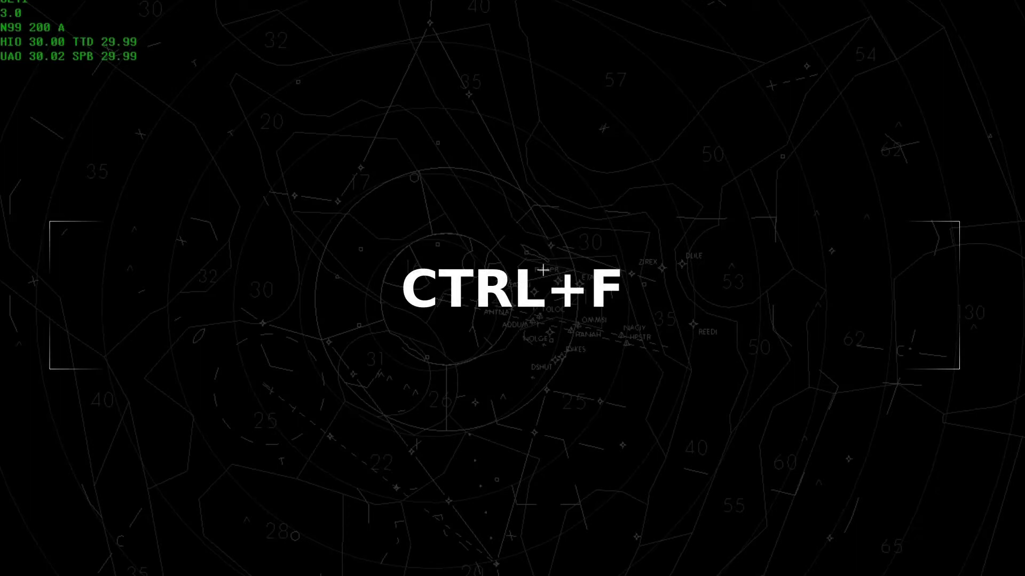
- Open the Portland TRACON facility for editing and examine its visibility range and its position and alias definitions
{"action": "key", "text": "ctrl+f"}
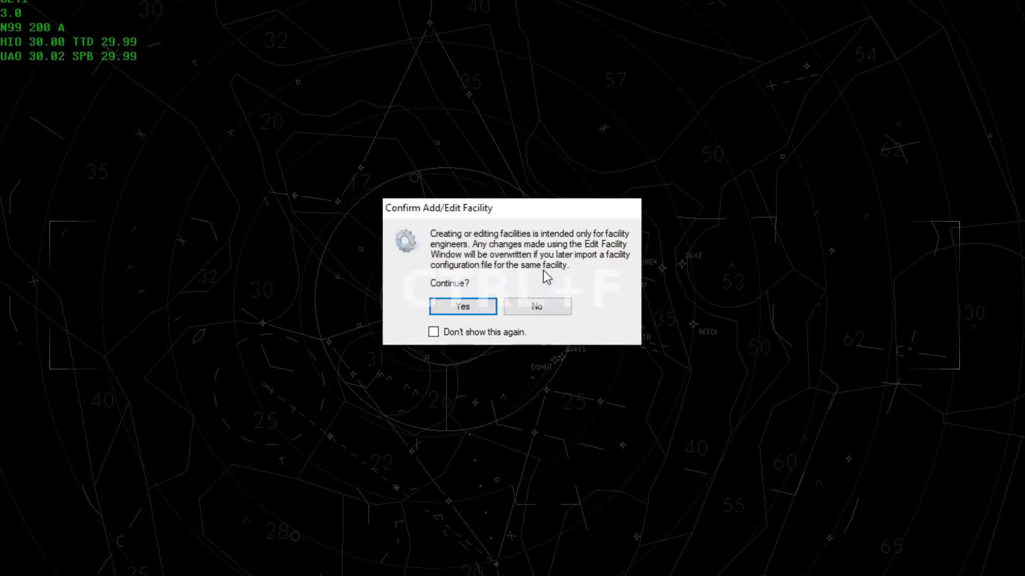
{"action": "left_click", "coordinate": [484, 307]}
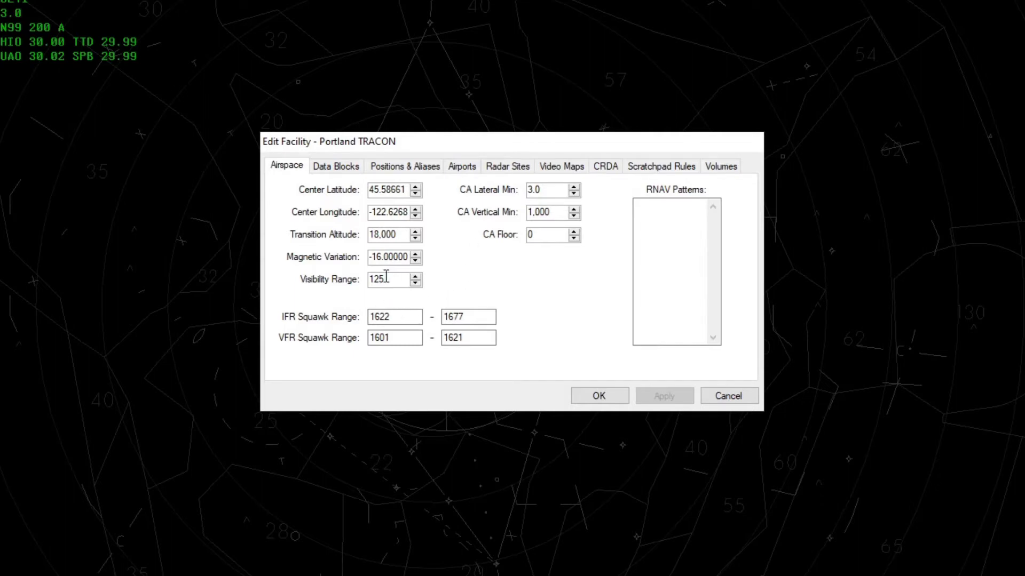
{"action": "left_click_drag", "start_coordinate": [393, 277], "coordinate": [351, 283]}
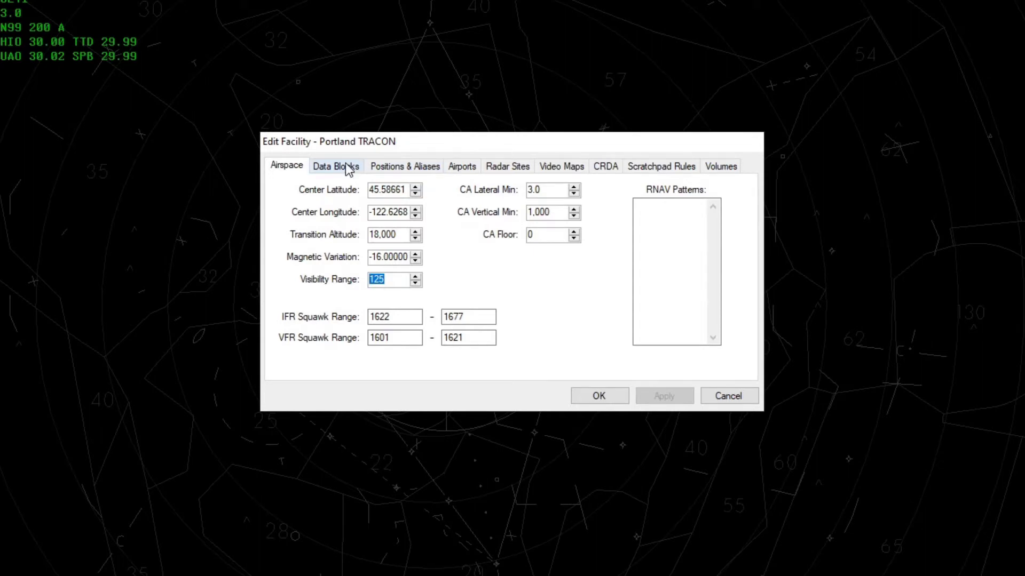
{"action": "left_click", "coordinate": [402, 169]}
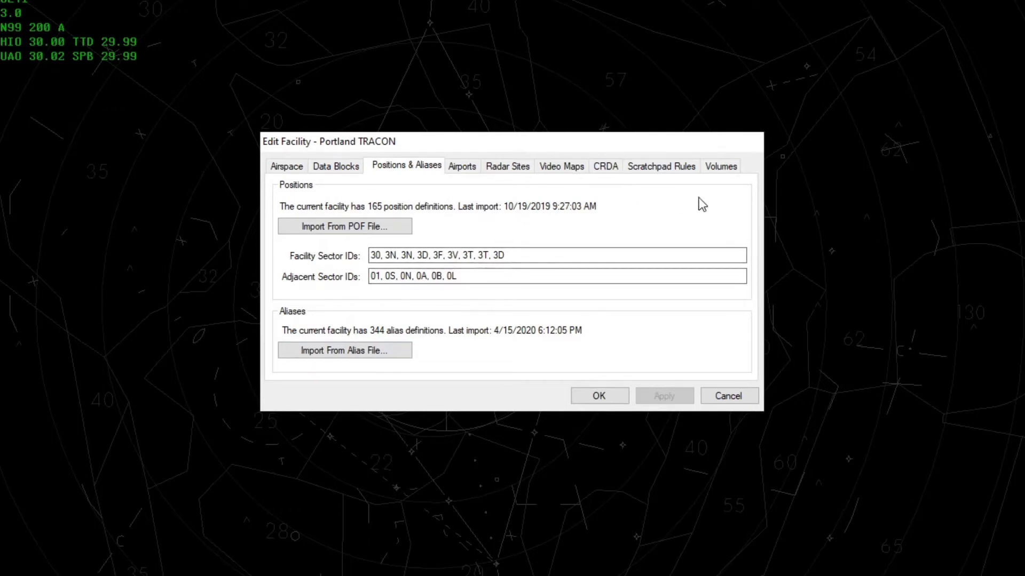
- Examine the facility's list of available video maps, including their group assignments and the List and TDM Only options
{"action": "left_click", "coordinate": [567, 169]}
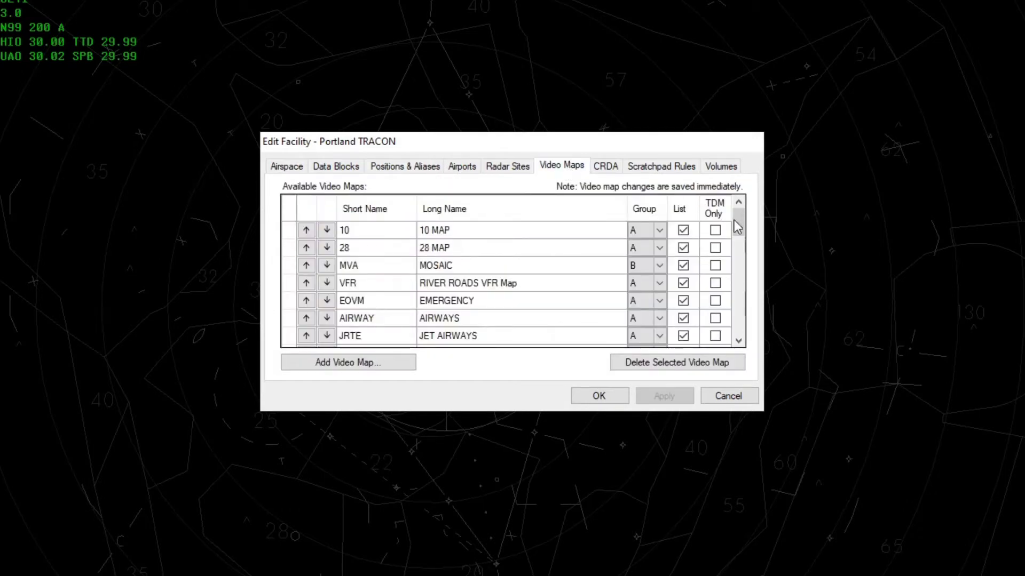
{"action": "left_click_drag", "start_coordinate": [739, 229], "coordinate": [723, 208]}
{"action": "left_click", "coordinate": [659, 231]}
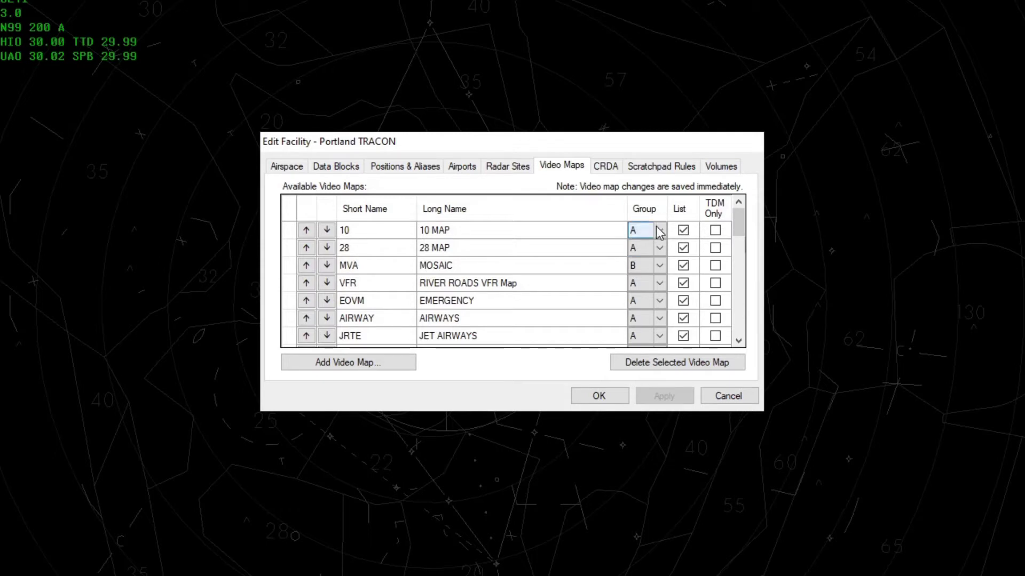
{"action": "left_click", "coordinate": [657, 317]}
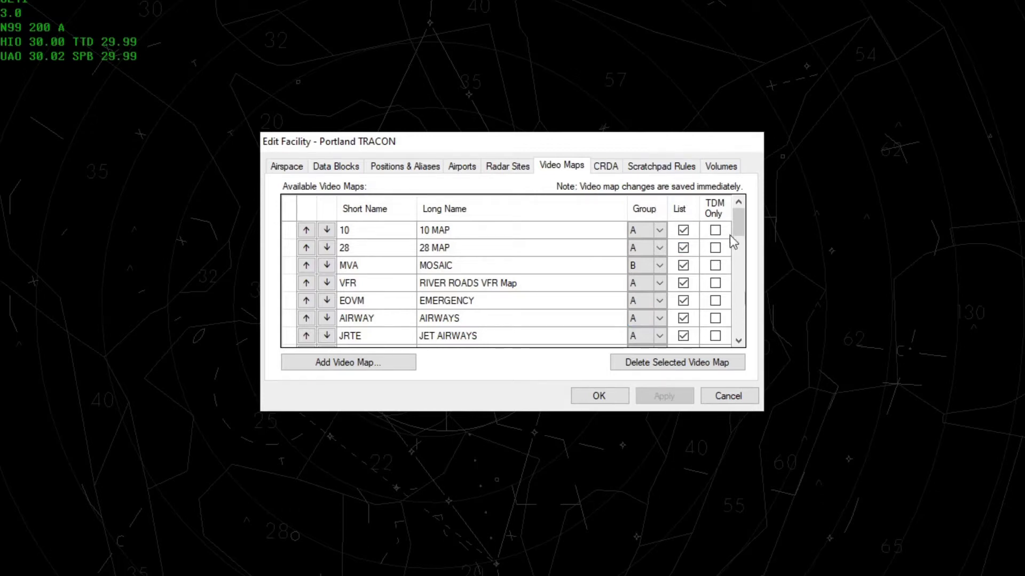
{"action": "scroll", "coordinate": [576, 236], "scroll_direction": "down", "scroll_amount": 6}
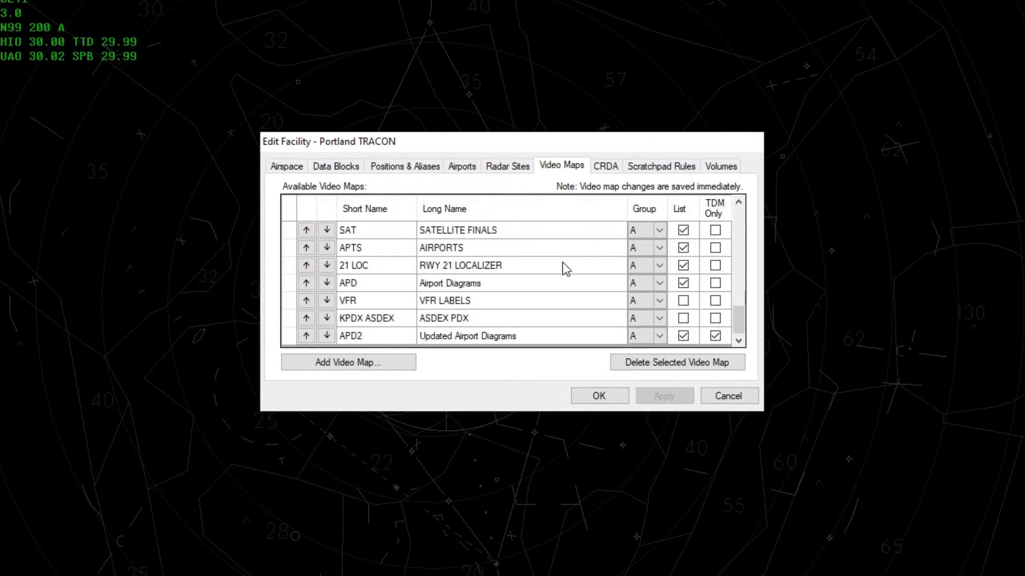
{"action": "scroll", "coordinate": [562, 269], "scroll_direction": "up", "scroll_amount": 4}
{"action": "scroll", "coordinate": [559, 267], "scroll_direction": "up", "scroll_amount": 2}
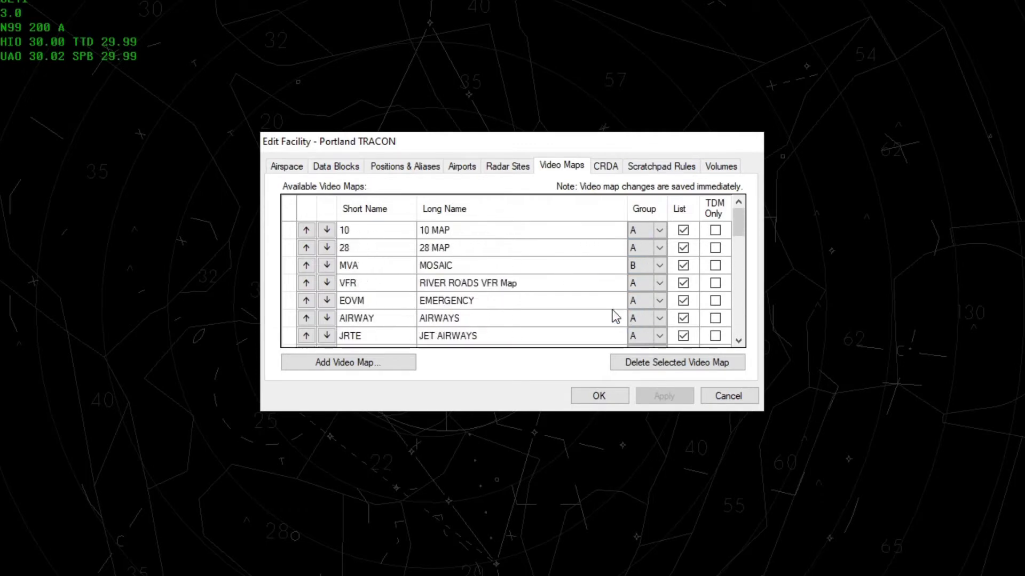
{"action": "scroll", "coordinate": [550, 296], "scroll_direction": "down", "scroll_amount": 5}
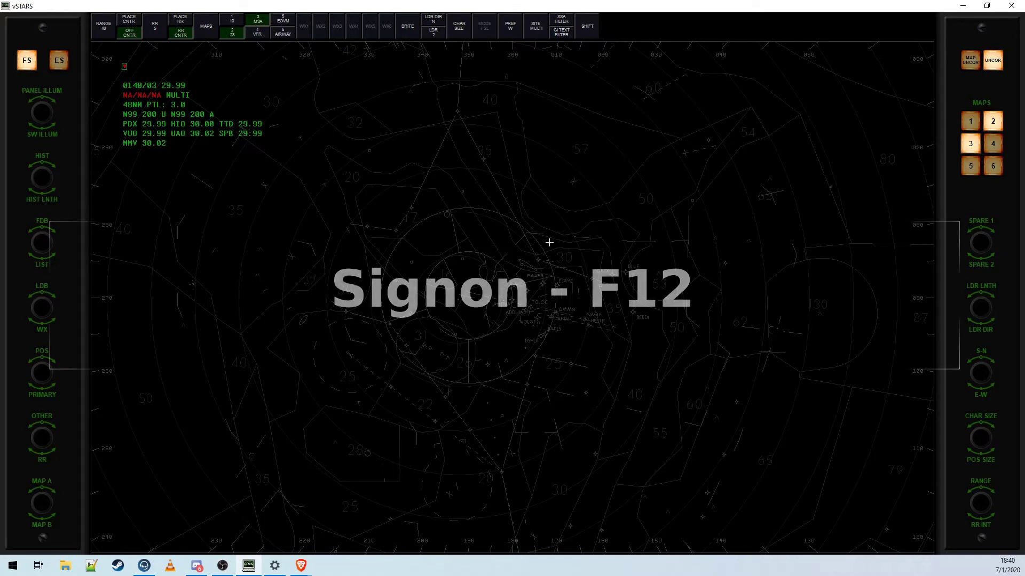
- Try the network sign-on prompt with the callsign PDX_APP
{"action": "key", "text": "F12"}
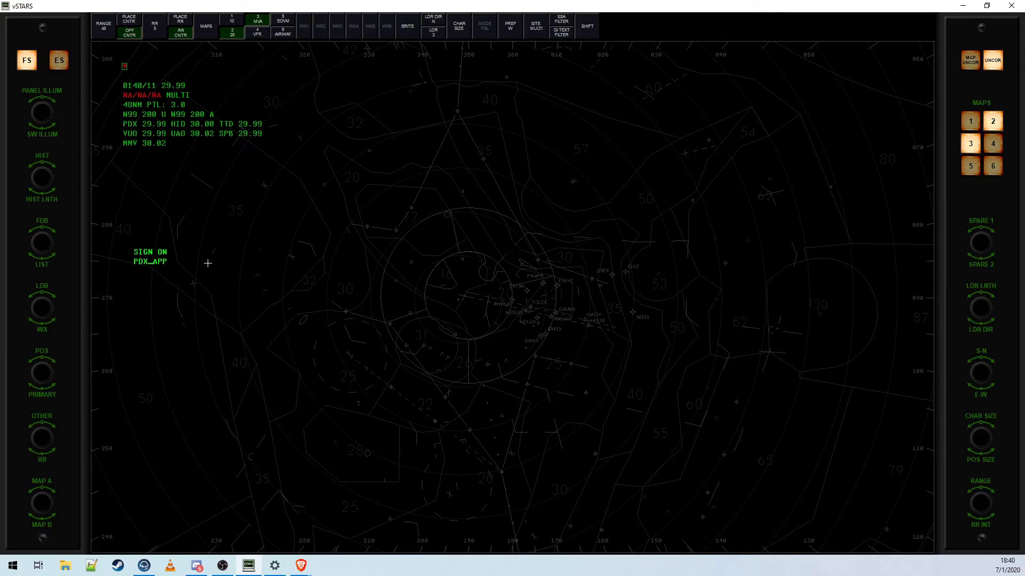
{"action": "key", "text": "BackSpace"}
{"action": "key", "text": "BackSpace"}
{"action": "type", "text": "APP"}
{"action": "key", "text": "ctrl+F12"}
- Check the server, callsign, rating and facility in the network settings
{"action": "key", "text": "ctrl+s"}
{"action": "left_click", "coordinate": [403, 206]}
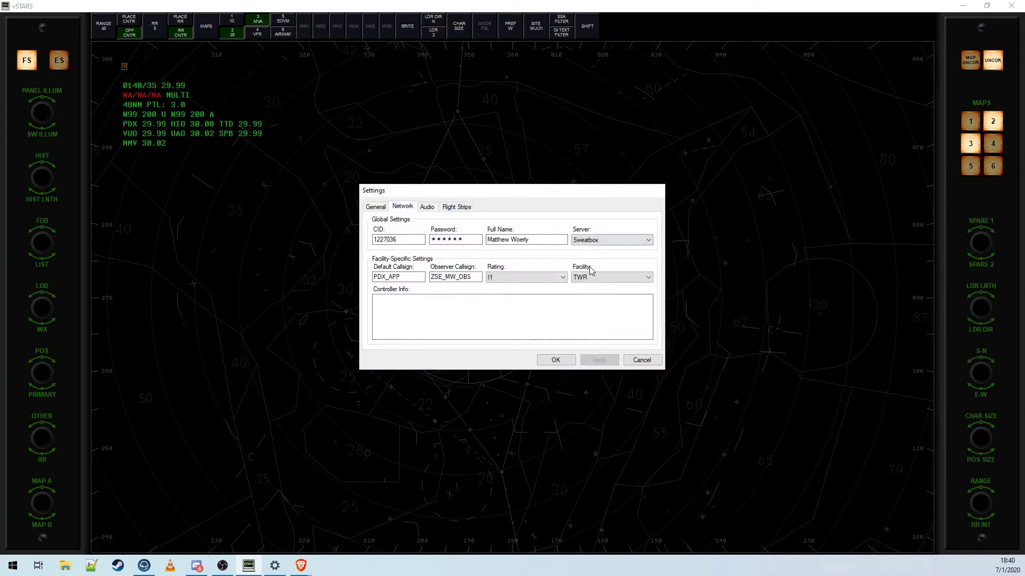
{"action": "left_click", "coordinate": [564, 360]}
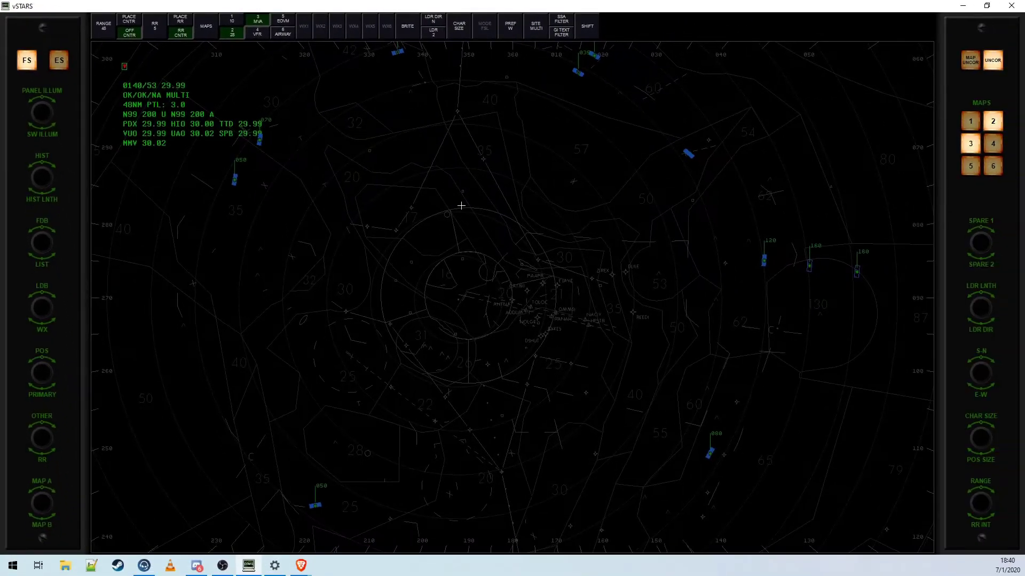
- Widen the radar scope's range to 55 NM and shift the map off center
{"action": "left_click_drag", "start_coordinate": [461, 206], "coordinate": [467, 212]}
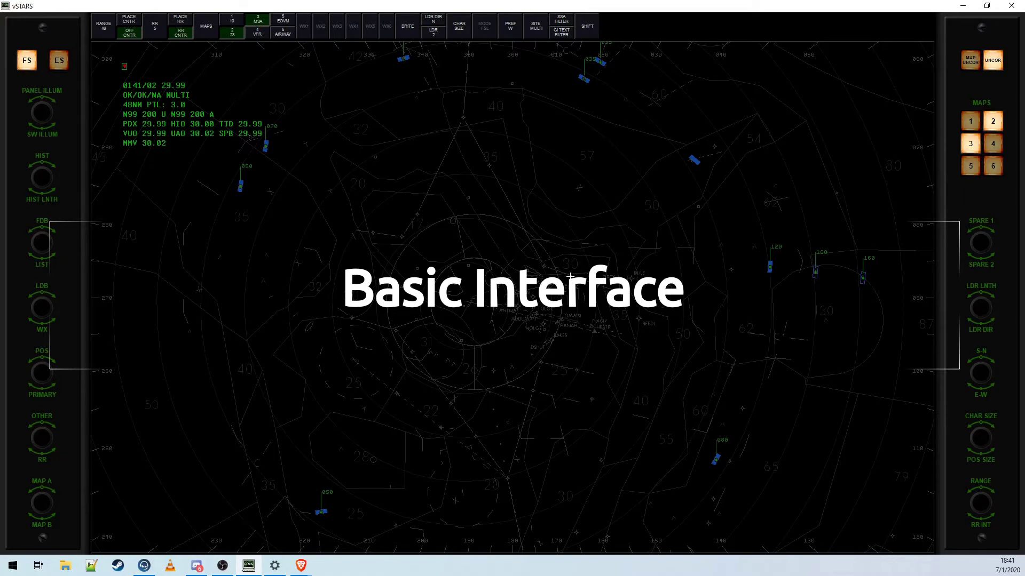
{"action": "scroll", "coordinate": [570, 276], "scroll_direction": "down", "scroll_amount": 7}
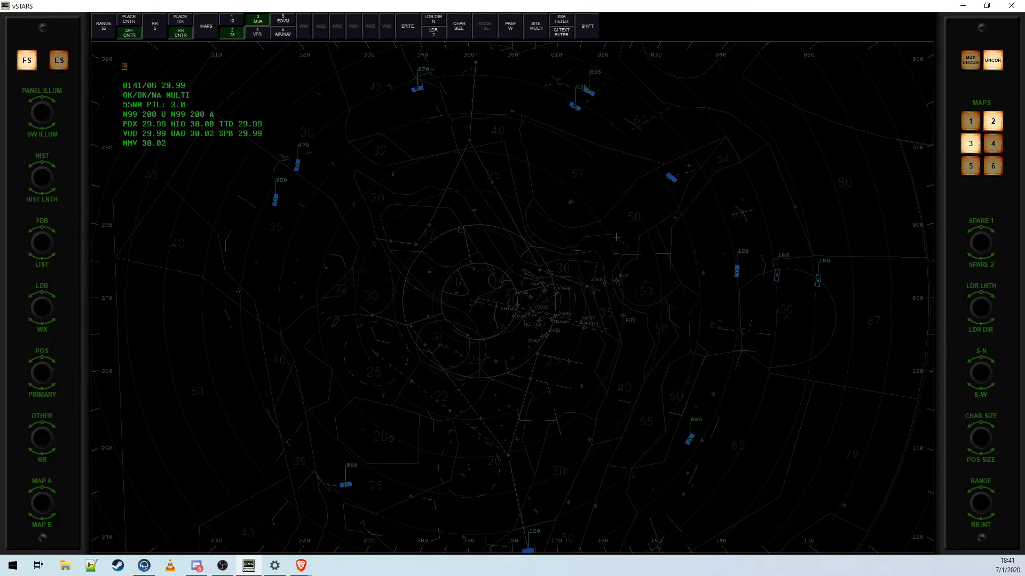
{"action": "left_click_drag", "start_coordinate": [627, 217], "coordinate": [633, 136]}
{"action": "left_click_drag", "start_coordinate": [616, 267], "coordinate": [616, 284]}
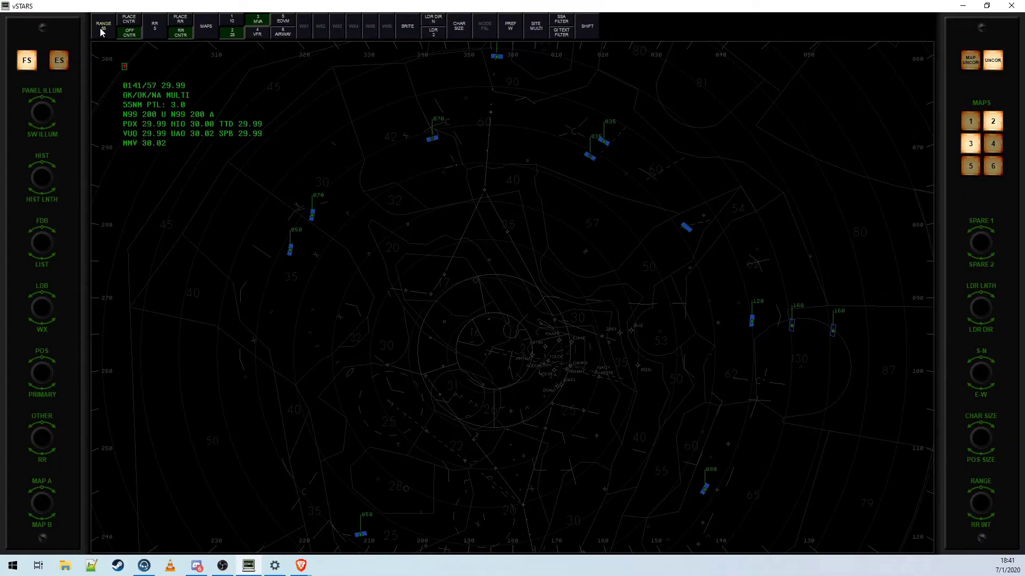
- Set the radar scope's range to 69 NM with the Range control
{"action": "left_click", "coordinate": [102, 31]}
{"action": "scroll", "coordinate": [101, 32], "scroll_direction": "up", "scroll_amount": 5}
{"action": "scroll", "coordinate": [102, 31], "scroll_direction": "down", "scroll_amount": 19}
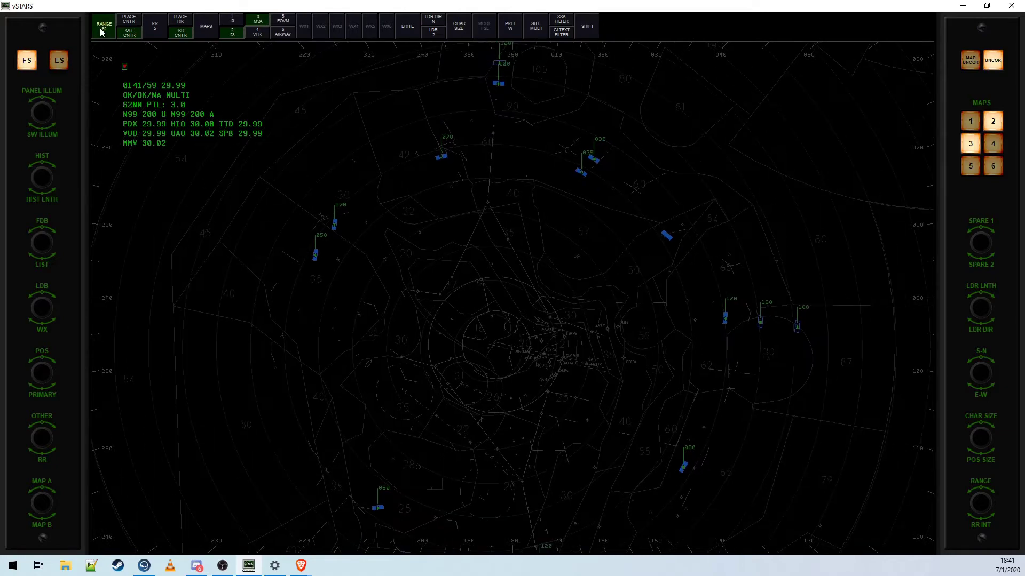
{"action": "left_click", "coordinate": [103, 31]}
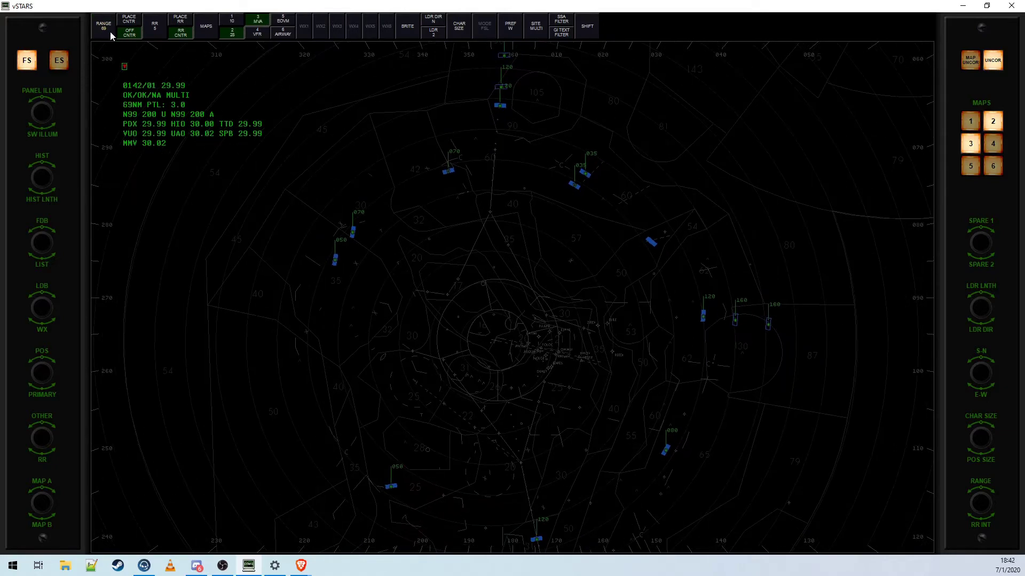
- Move the radar scope off center to show more airspace northeast of the range rings
{"action": "left_click_drag", "start_coordinate": [496, 258], "coordinate": [503, 219]}
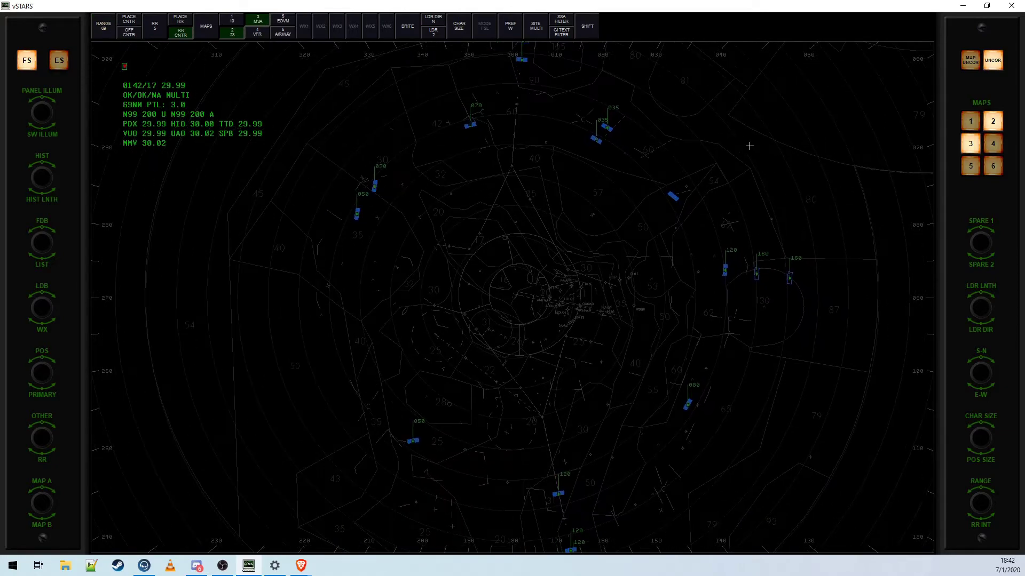
{"action": "left_click_drag", "start_coordinate": [728, 133], "coordinate": [674, 157]}
{"action": "left_click_drag", "start_coordinate": [766, 139], "coordinate": [680, 201]}
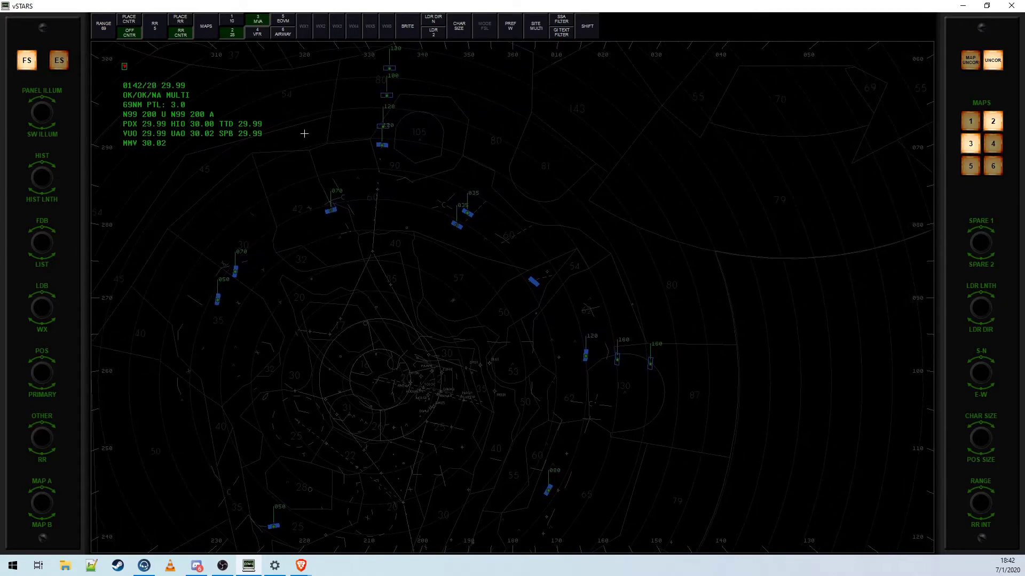
- Recenter the radar scope and place a new display center a little east of the inner range rings
{"action": "left_click", "coordinate": [130, 35]}
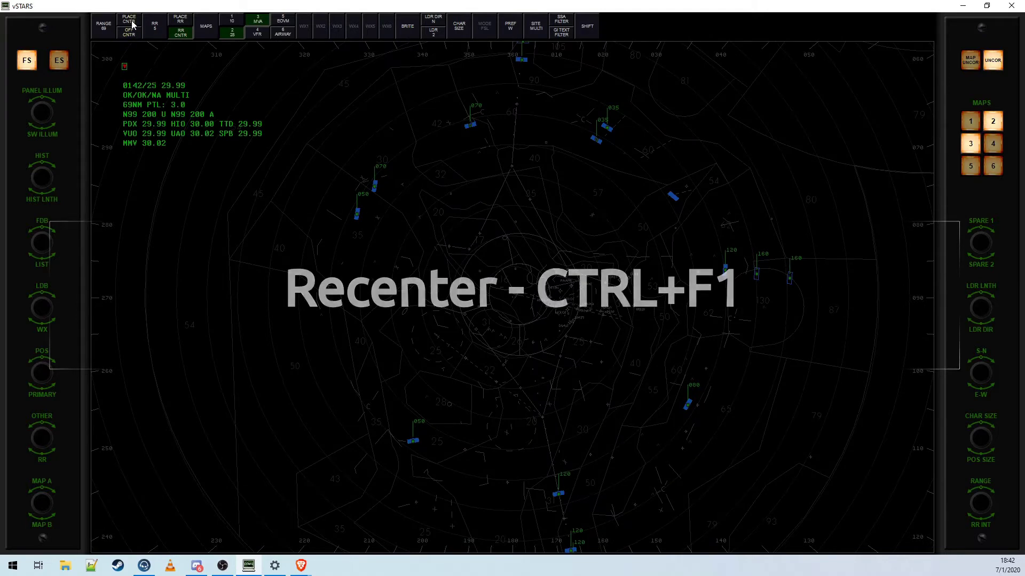
{"action": "left_click", "coordinate": [132, 25]}
{"action": "left_click", "coordinate": [580, 298]}
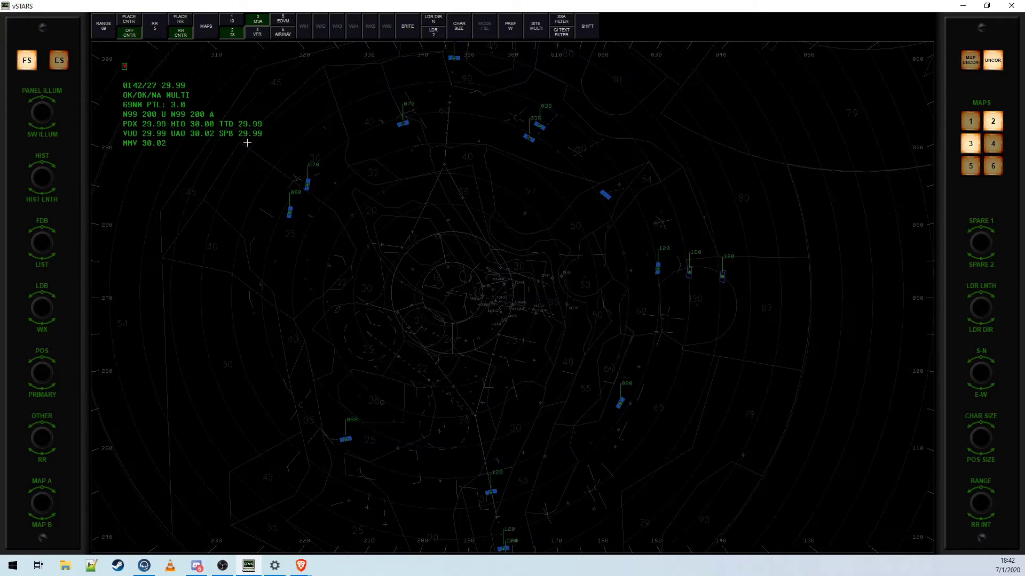
- Recenter the scope again, place its center northeast of the range rings, and adjust the off-center position
{"action": "left_click", "coordinate": [130, 34]}
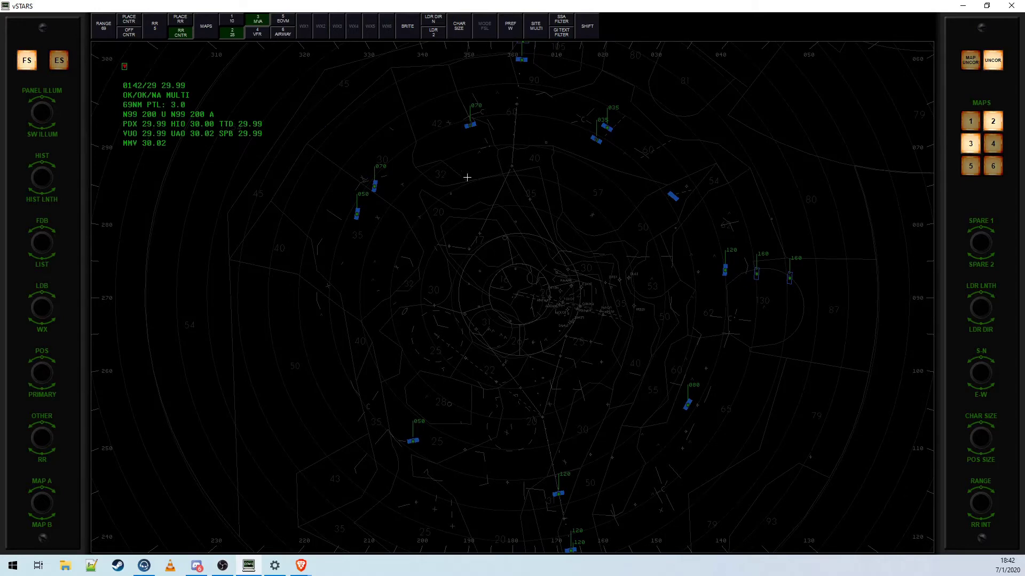
{"action": "left_click", "coordinate": [128, 24]}
{"action": "left_click", "coordinate": [611, 164]}
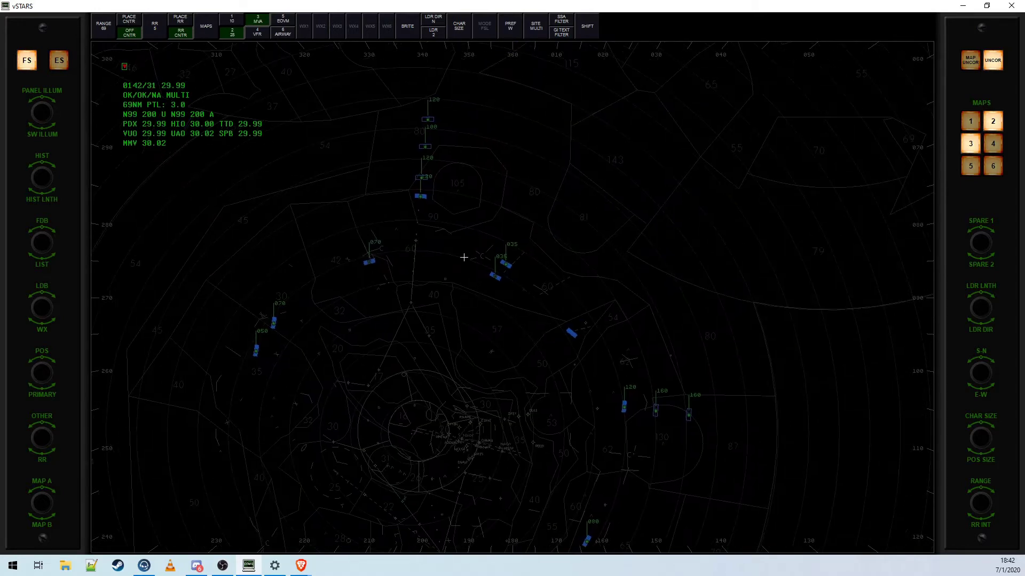
{"action": "left_click_drag", "start_coordinate": [225, 245], "coordinate": [284, 101]}
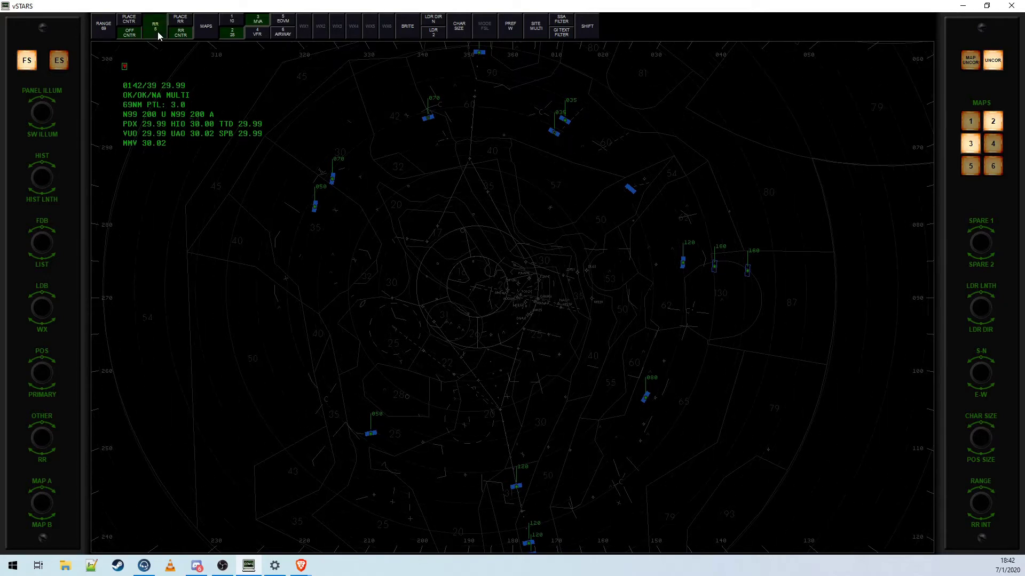
- Try a tighter range ring spacing and set it back to 5 NM
{"action": "scroll", "coordinate": [60, 447], "scroll_direction": "up", "scroll_amount": 5}
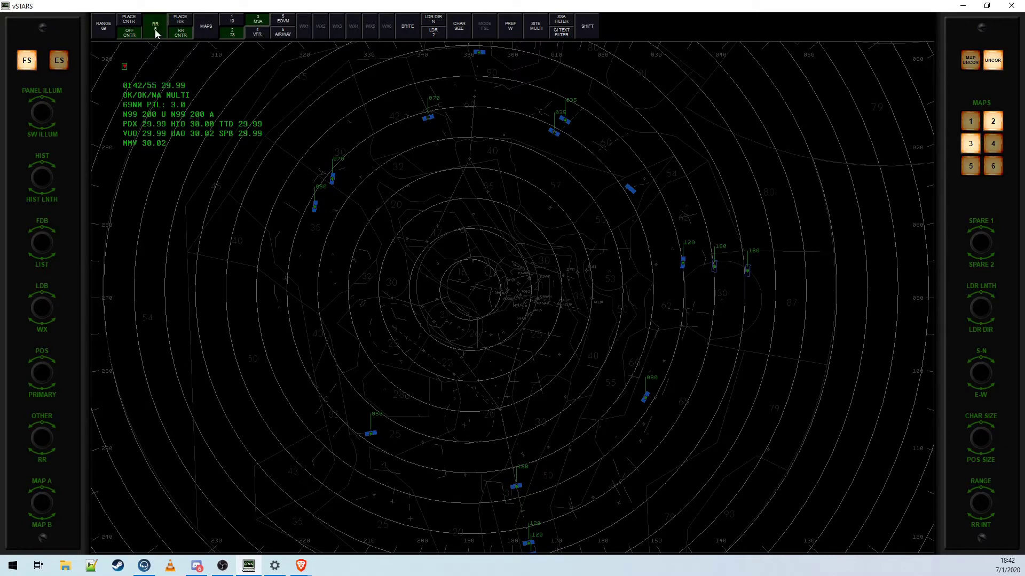
{"action": "scroll", "coordinate": [156, 33], "scroll_direction": "down", "scroll_amount": 3}
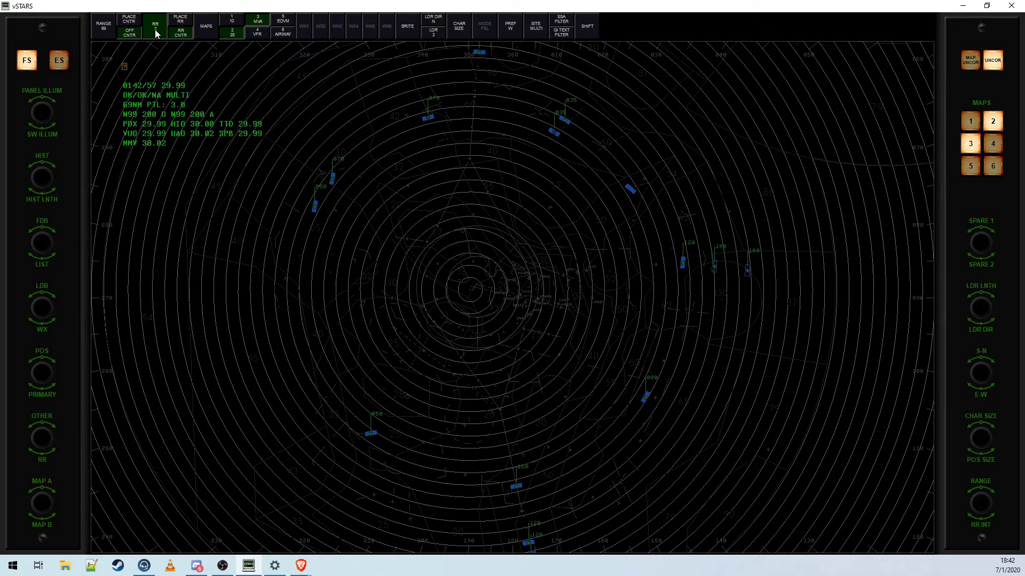
{"action": "scroll", "coordinate": [157, 33], "scroll_direction": "up", "scroll_amount": 1}
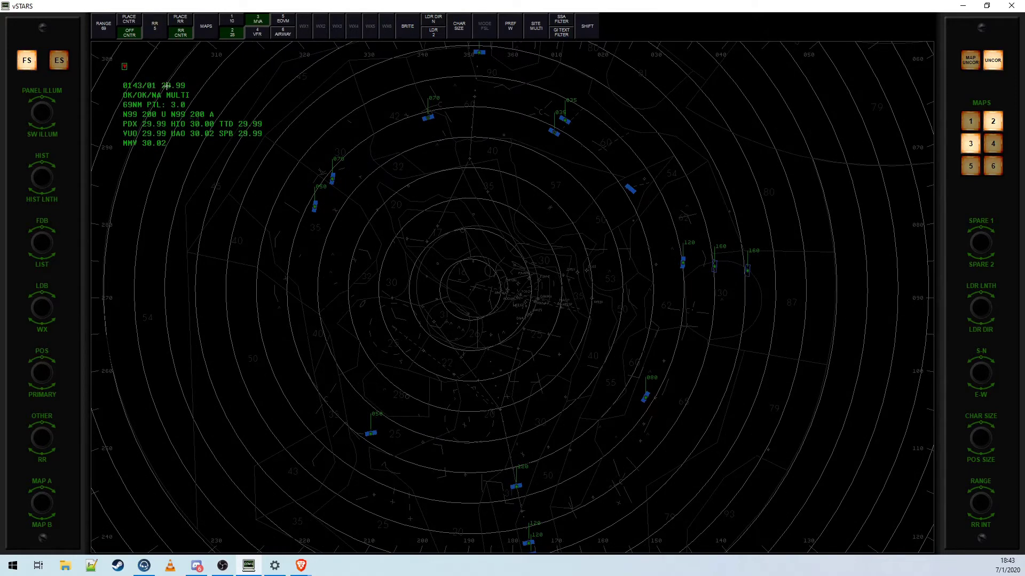
{"action": "scroll", "coordinate": [152, 33], "scroll_direction": "up", "scroll_amount": 1}
{"action": "left_click", "coordinate": [152, 33]}
- Place the range rings' center south of the airport area and shift the map to view the relocated rings
{"action": "left_click", "coordinate": [183, 20]}
{"action": "left_click", "coordinate": [499, 409]}
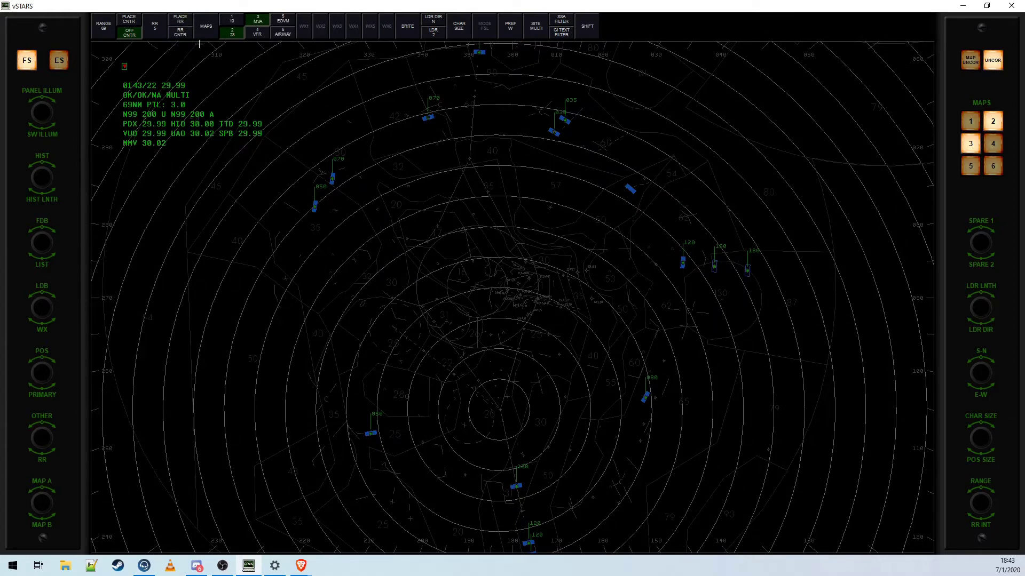
{"action": "left_click_drag", "start_coordinate": [564, 357], "coordinate": [521, 212]}
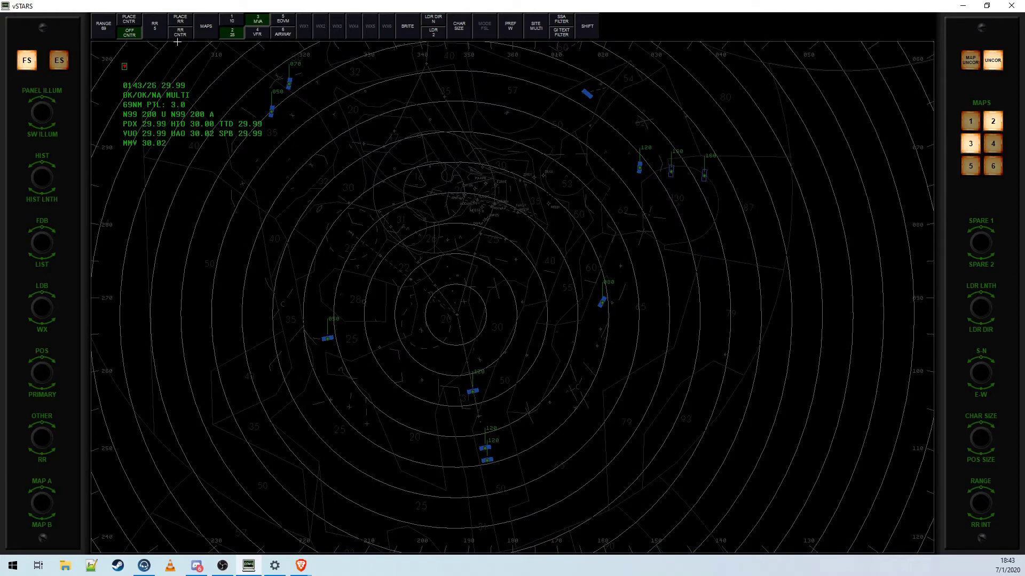
{"action": "left_click_drag", "start_coordinate": [496, 142], "coordinate": [517, 203]}
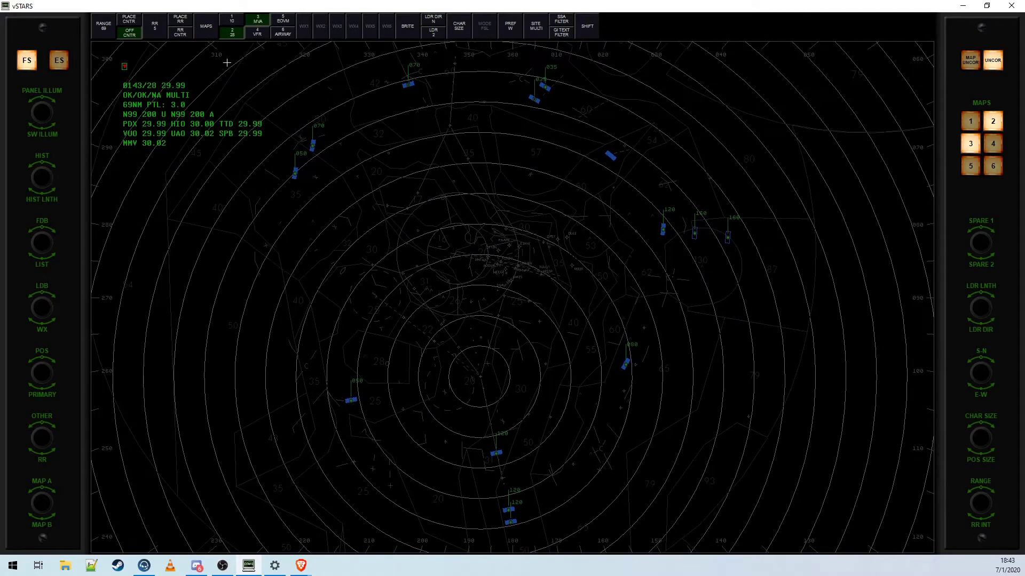
- Switch the range rings between their default center and the placed center, leaving them on the default center
{"action": "left_click", "coordinate": [181, 33]}
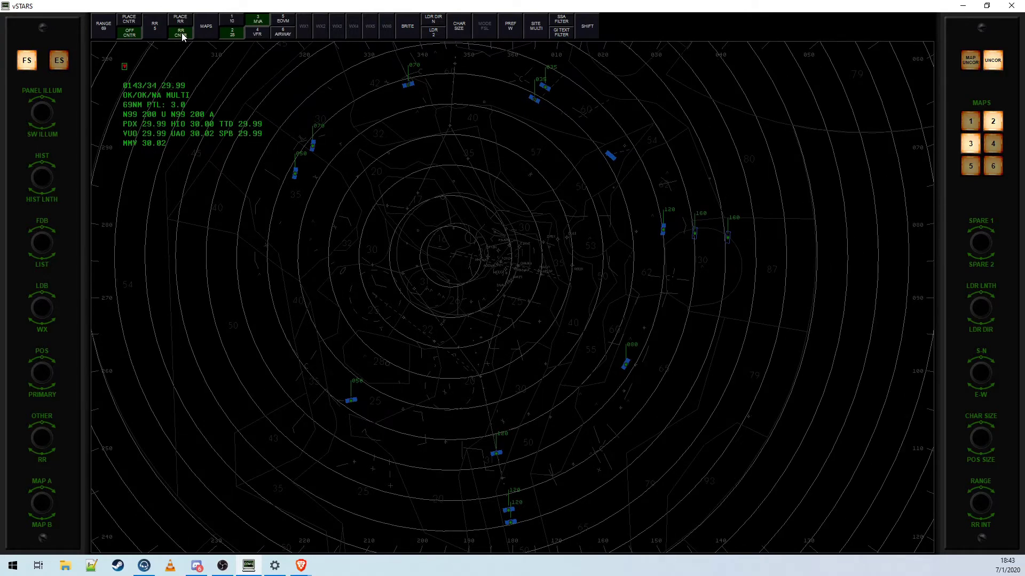
{"action": "left_click", "coordinate": [182, 33]}
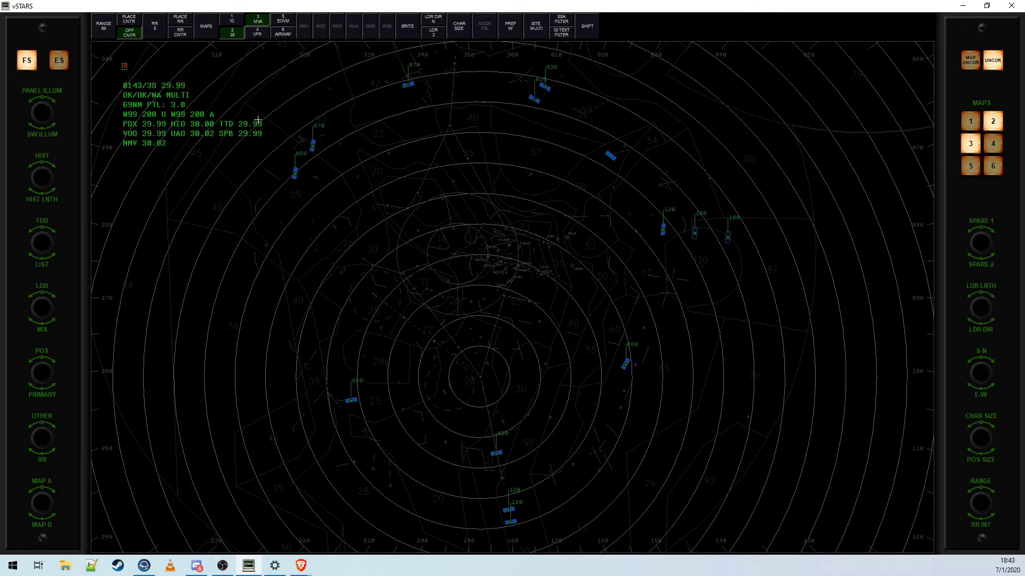
{"action": "left_click", "coordinate": [180, 33]}
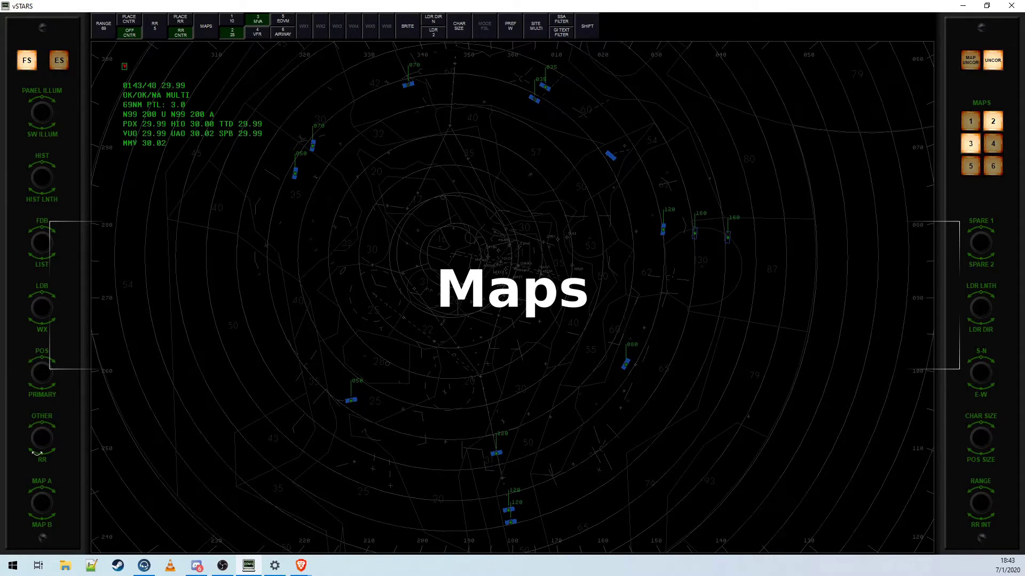
- Hide the MVA map and clear all remaining video maps from the scope
{"action": "scroll", "coordinate": [160, 241], "scroll_direction": "up", "scroll_amount": 4}
{"action": "left_click", "coordinate": [213, 32]}
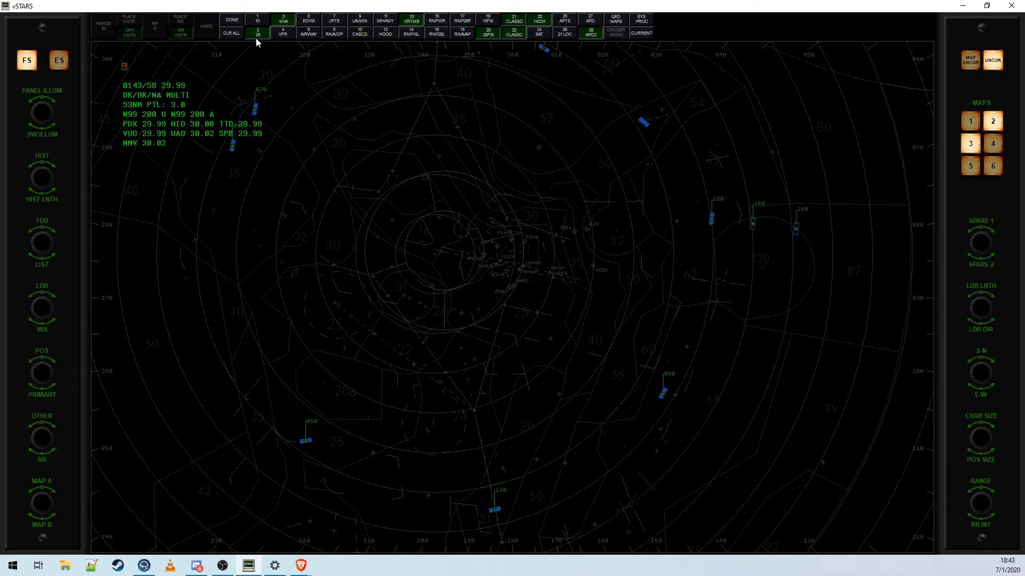
{"action": "left_click", "coordinate": [287, 21]}
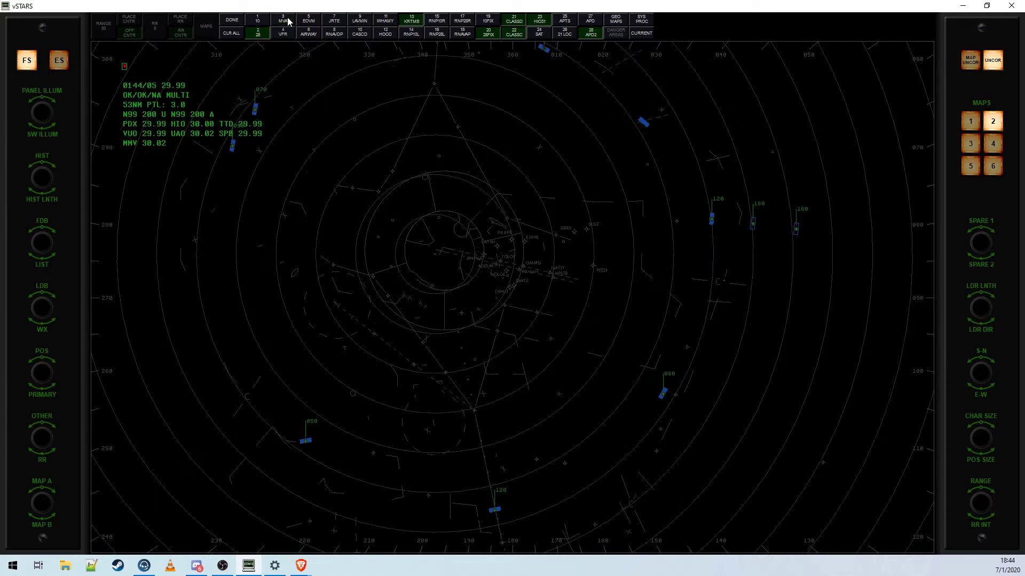
{"action": "left_click", "coordinate": [232, 33]}
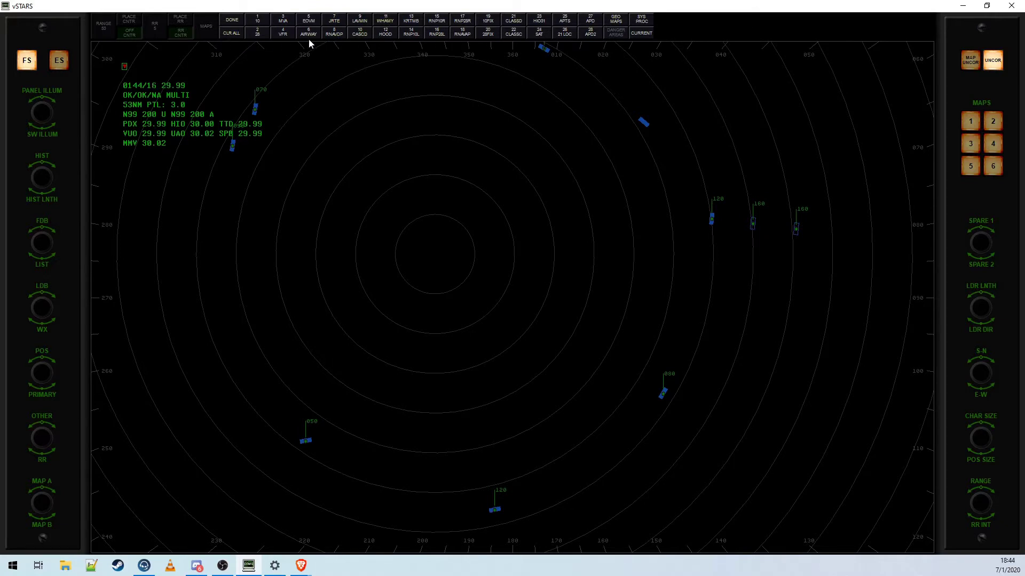
{"action": "left_click", "coordinate": [229, 18]}
- Show and hide the video maps 1 (10), 2 (28) and 3 (MVA) one after another
{"action": "left_click", "coordinate": [212, 30]}
{"action": "left_click", "coordinate": [258, 20]}
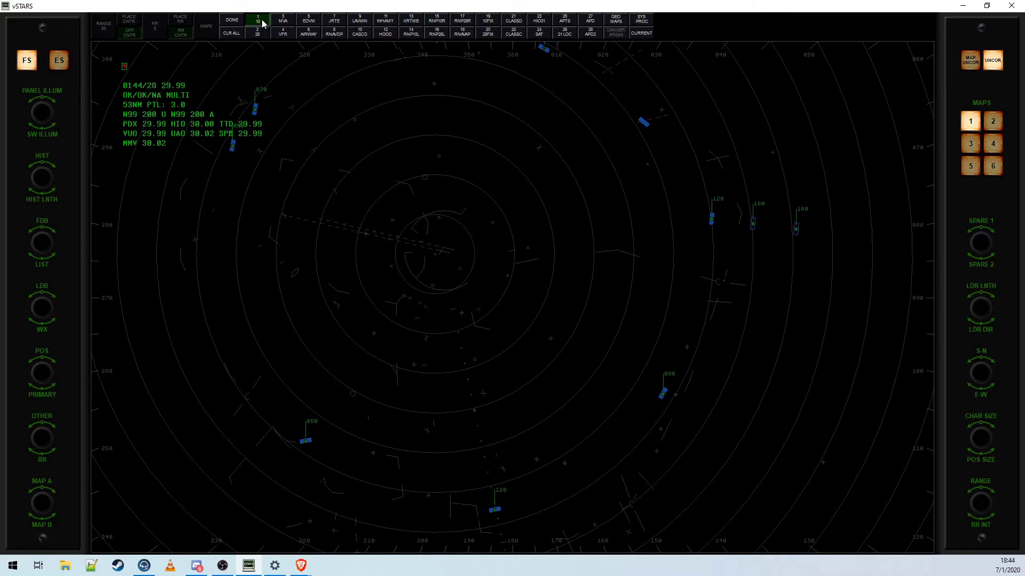
{"action": "left_click", "coordinate": [263, 22]}
{"action": "left_click", "coordinate": [258, 33]}
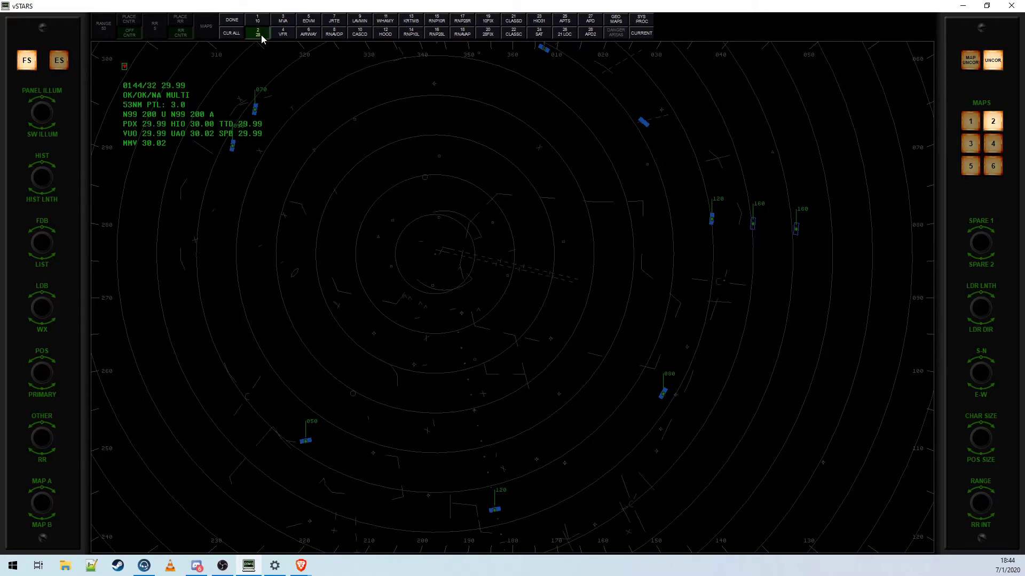
{"action": "left_click", "coordinate": [259, 32]}
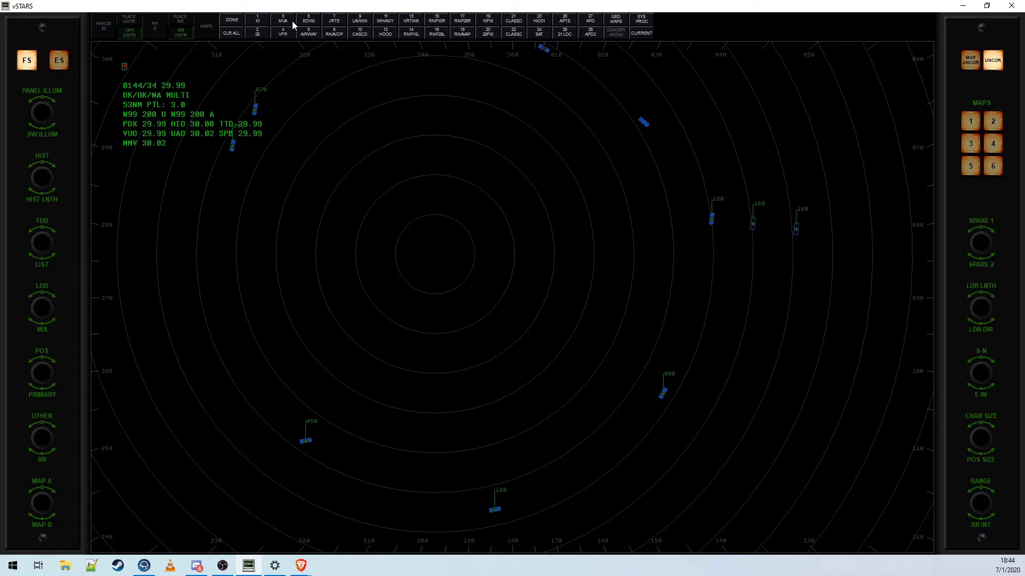
{"action": "left_click", "coordinate": [285, 21]}
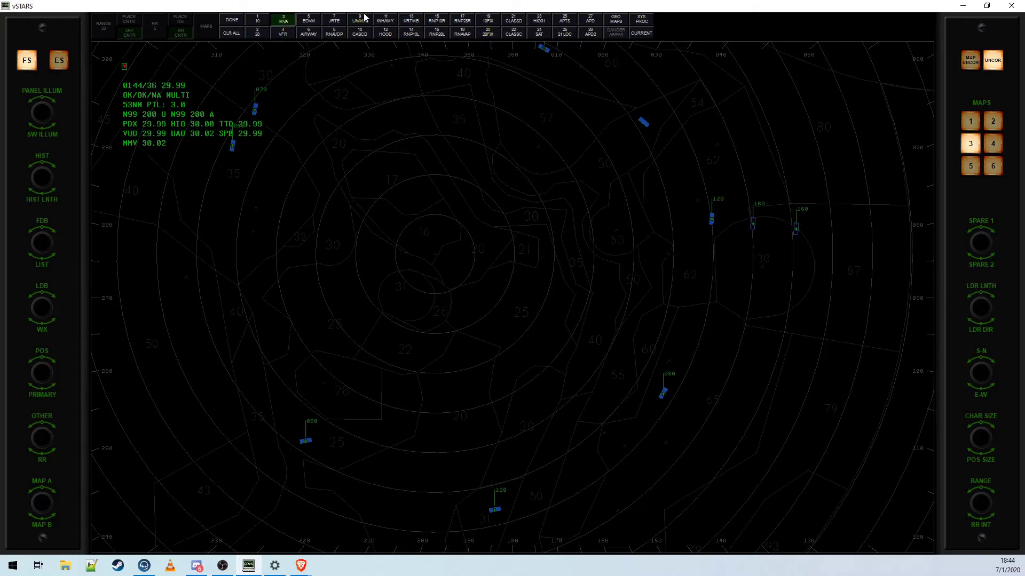
{"action": "left_click", "coordinate": [286, 24]}
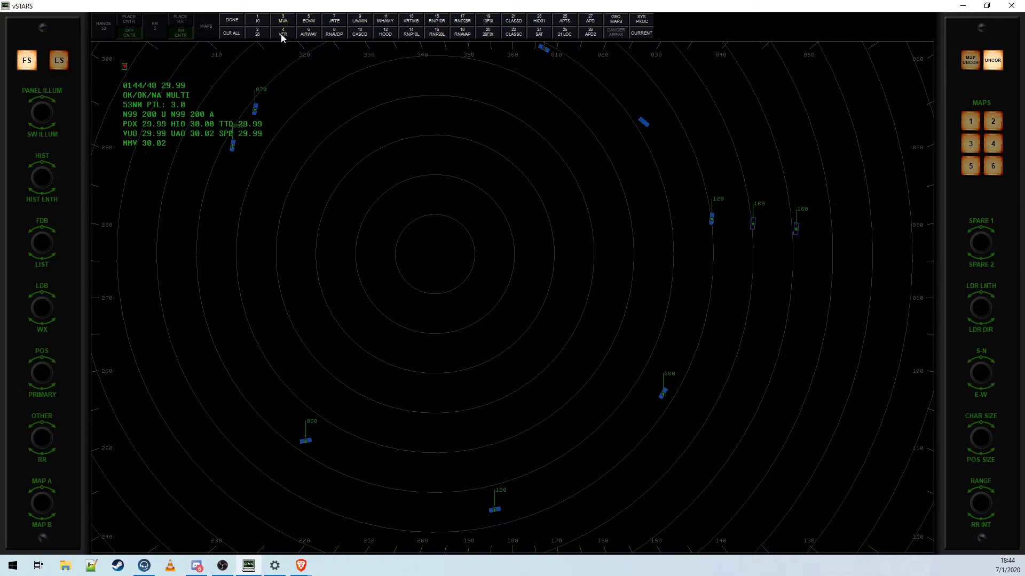
- Display video map 4 (VFR) and examine its landmarks at closer ranges, ending at 28 NM
{"action": "left_click", "coordinate": [282, 35]}
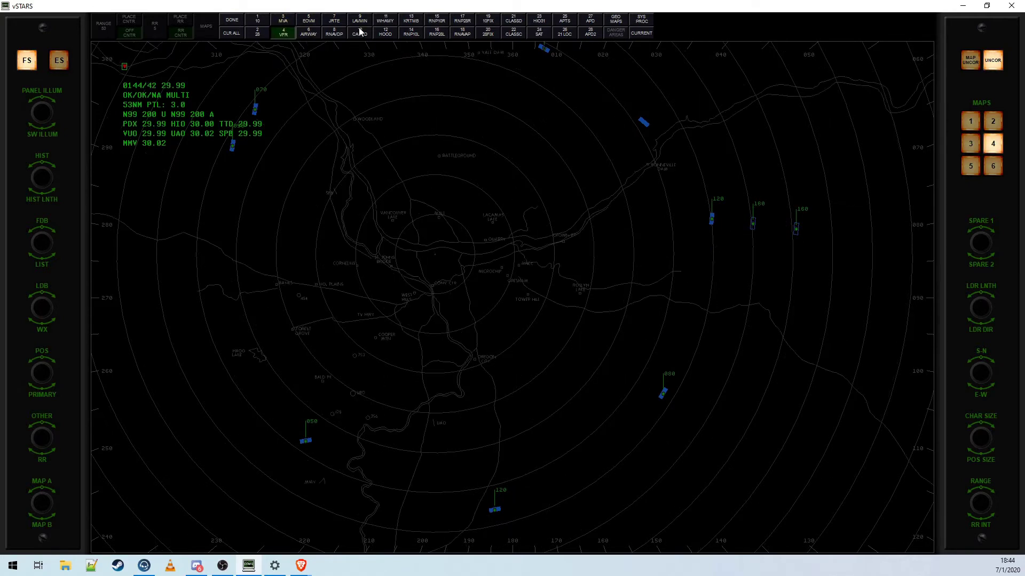
{"action": "left_click", "coordinate": [231, 19]}
{"action": "scroll", "coordinate": [464, 274], "scroll_direction": "up", "scroll_amount": 15}
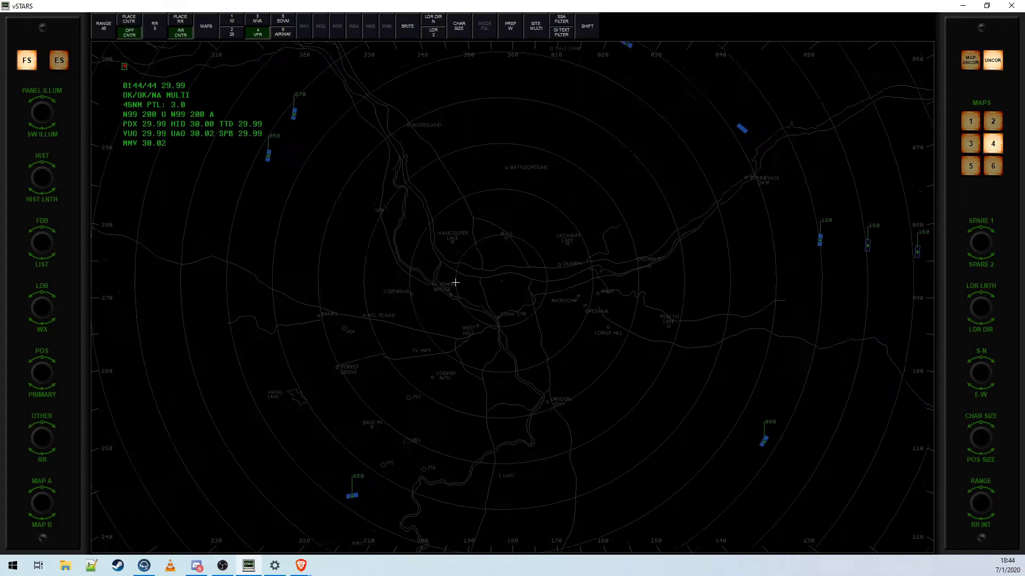
{"action": "scroll", "coordinate": [584, 294], "scroll_direction": "up", "scroll_amount": 15}
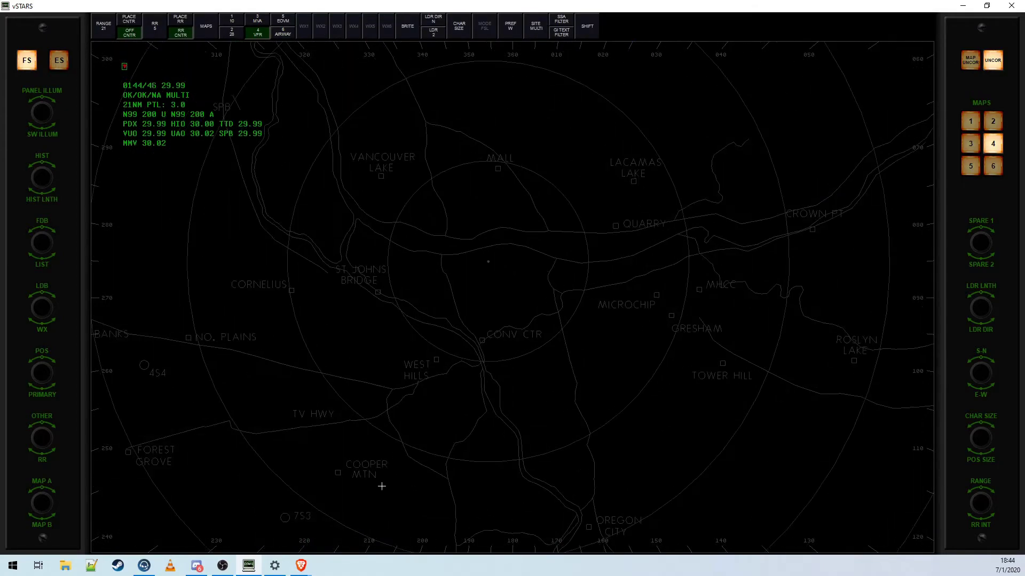
{"action": "scroll", "coordinate": [542, 348], "scroll_direction": "down", "scroll_amount": 4}
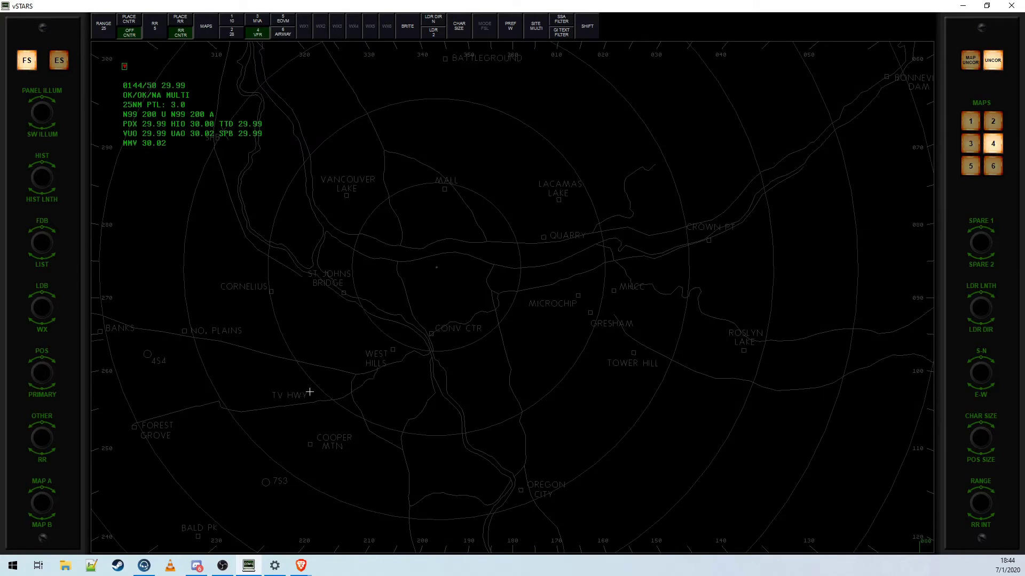
{"action": "left_click_drag", "start_coordinate": [589, 137], "coordinate": [627, 214]}
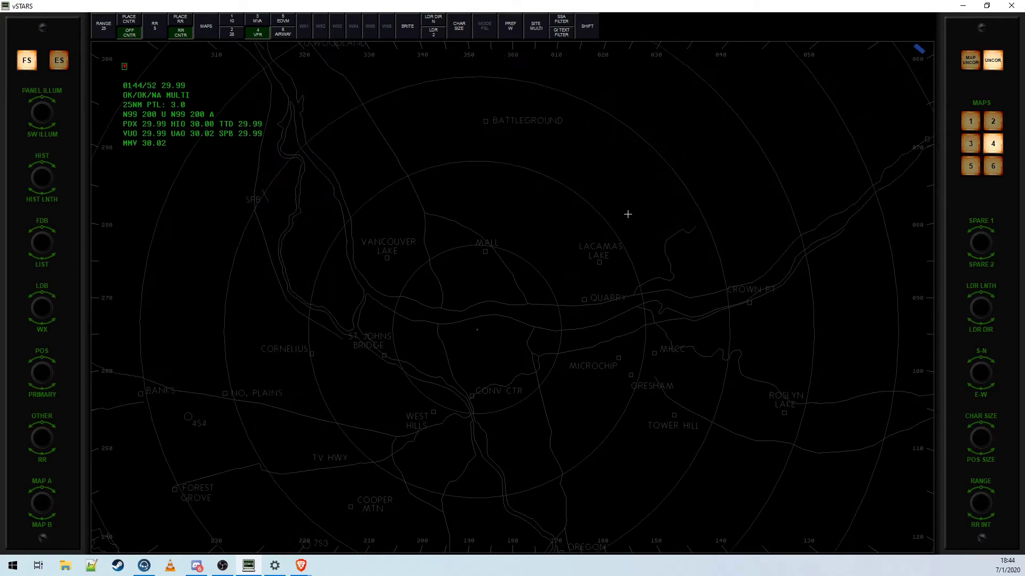
{"action": "left_click_drag", "start_coordinate": [567, 424], "coordinate": [583, 359]}
{"action": "scroll", "coordinate": [579, 329], "scroll_direction": "down", "scroll_amount": 3}
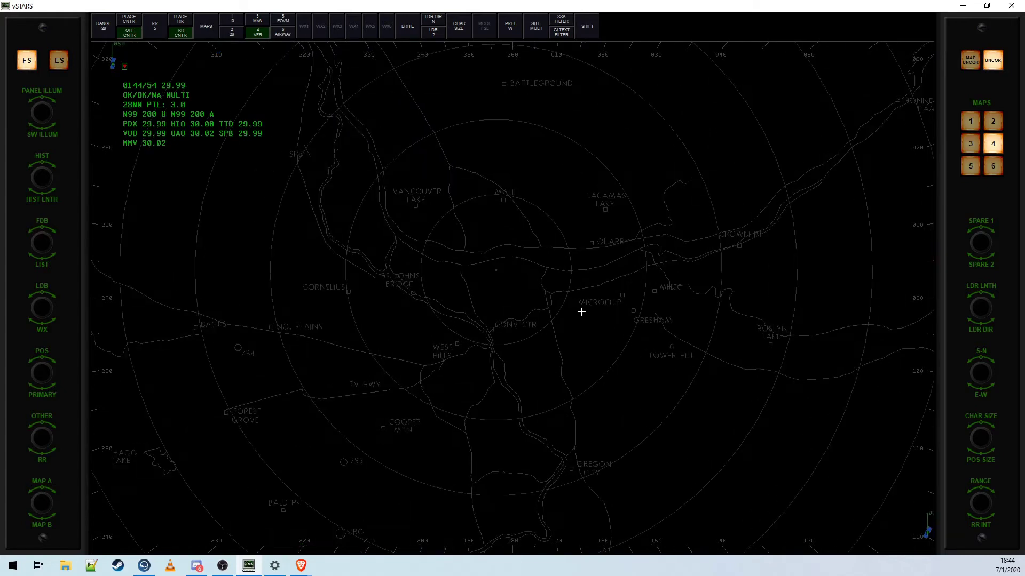
- Replace the VFR map with video map 5 (EOVM) and examine its terrain and obstructions, ending at a 41 NM range
{"action": "left_click", "coordinate": [258, 34]}
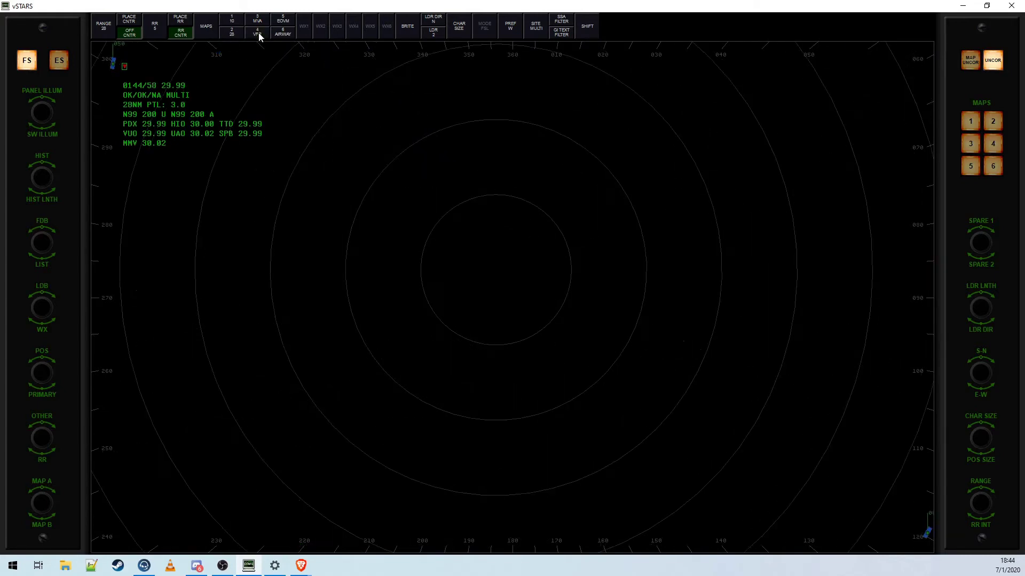
{"action": "left_click", "coordinate": [284, 19]}
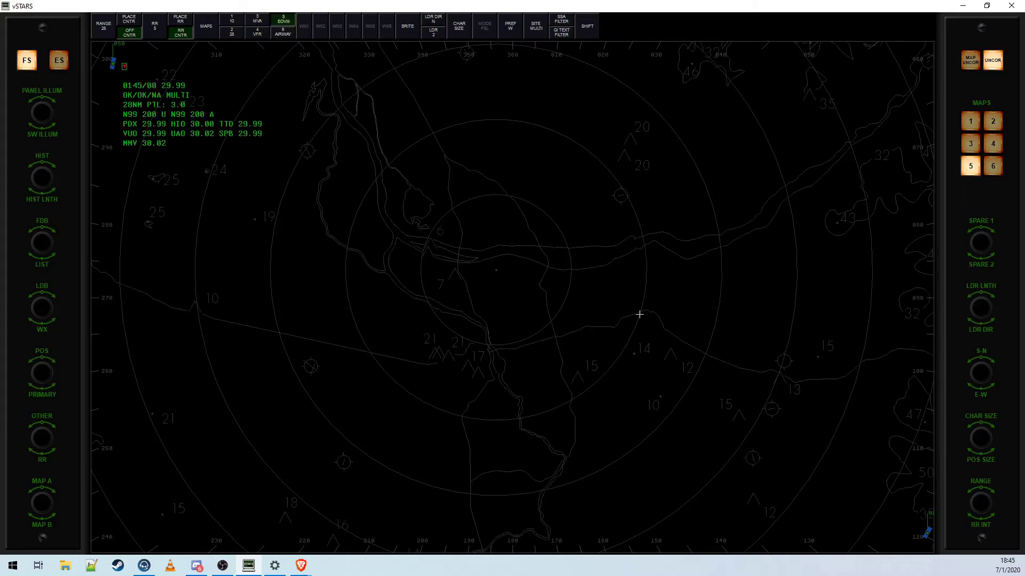
{"action": "scroll", "coordinate": [569, 312], "scroll_direction": "down", "scroll_amount": 4}
{"action": "scroll", "coordinate": [568, 314], "scroll_direction": "down", "scroll_amount": 3}
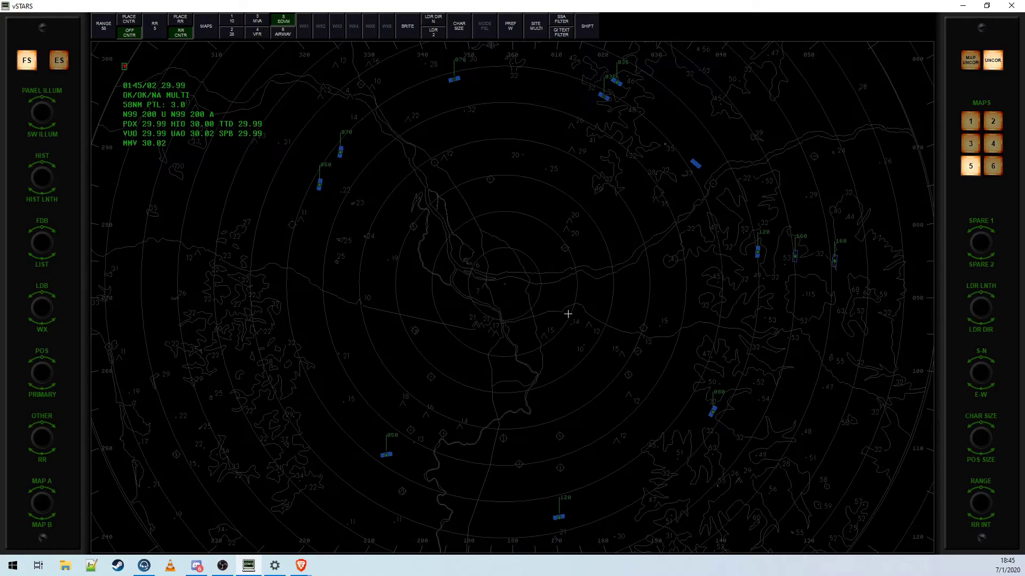
{"action": "scroll", "coordinate": [568, 314], "scroll_direction": "down", "scroll_amount": 3}
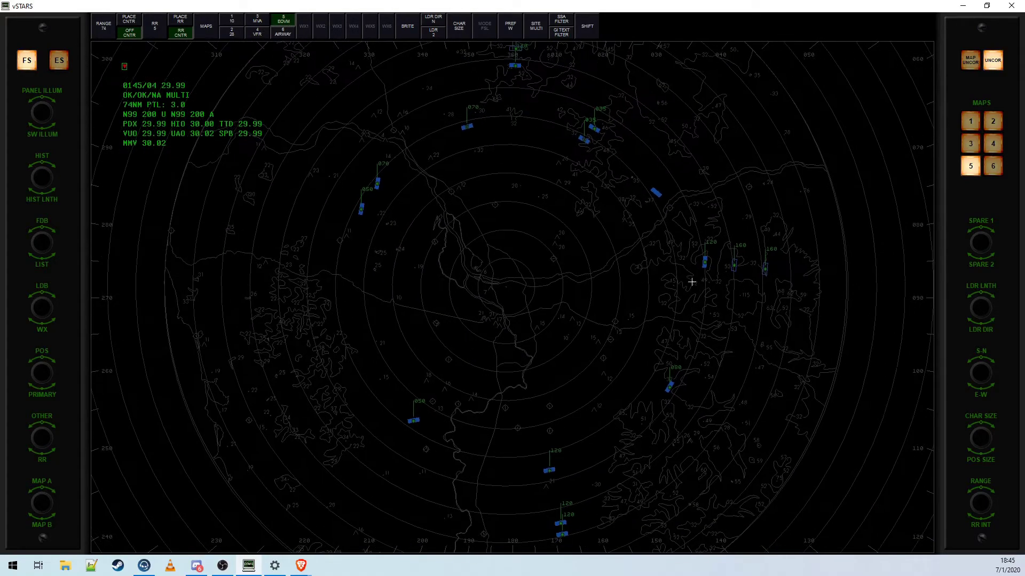
{"action": "scroll", "coordinate": [594, 268], "scroll_direction": "up", "scroll_amount": 6}
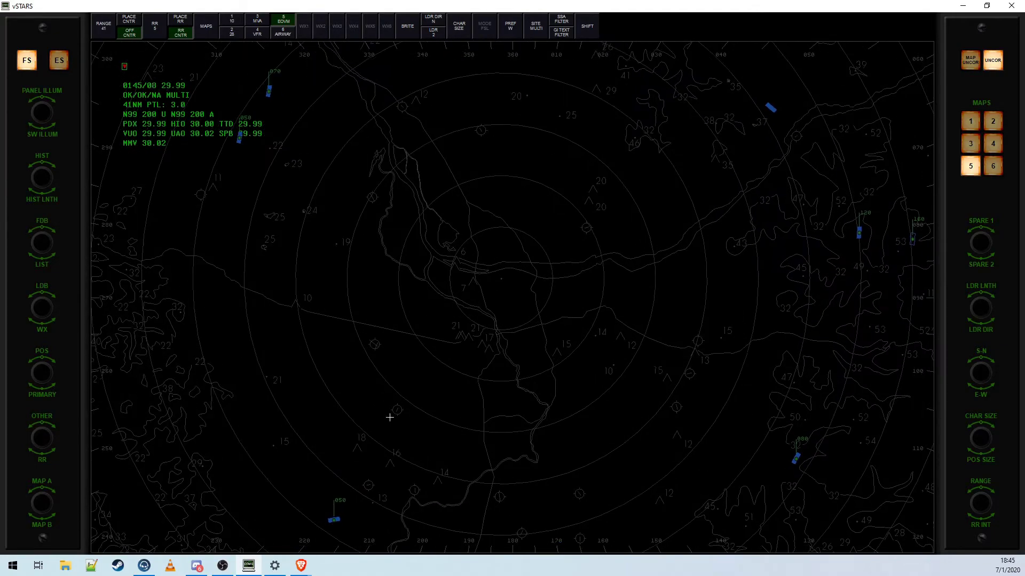
{"action": "left_click_drag", "start_coordinate": [638, 278], "coordinate": [581, 312]}
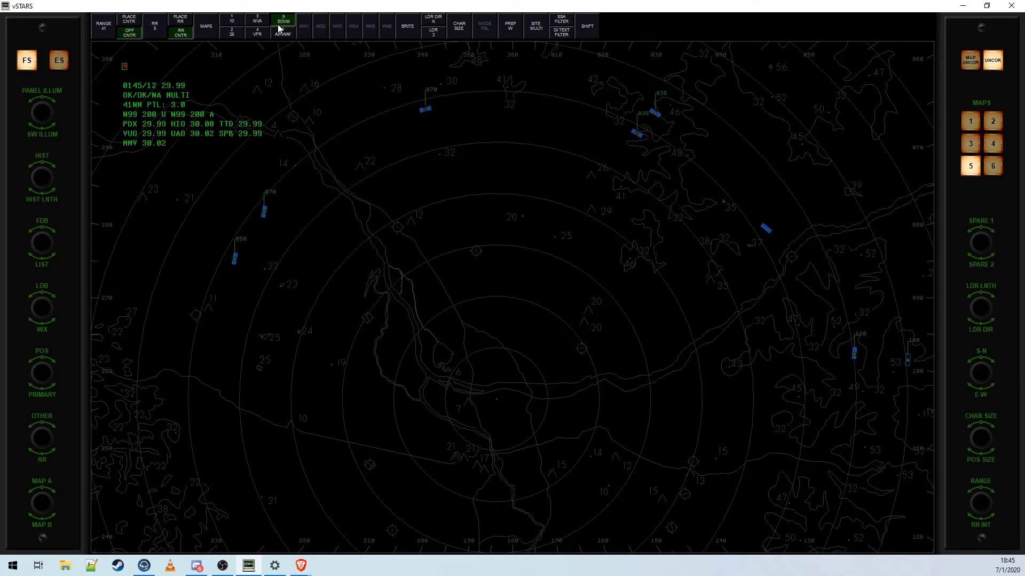
{"action": "left_click_drag", "start_coordinate": [441, 339], "coordinate": [394, 241]}
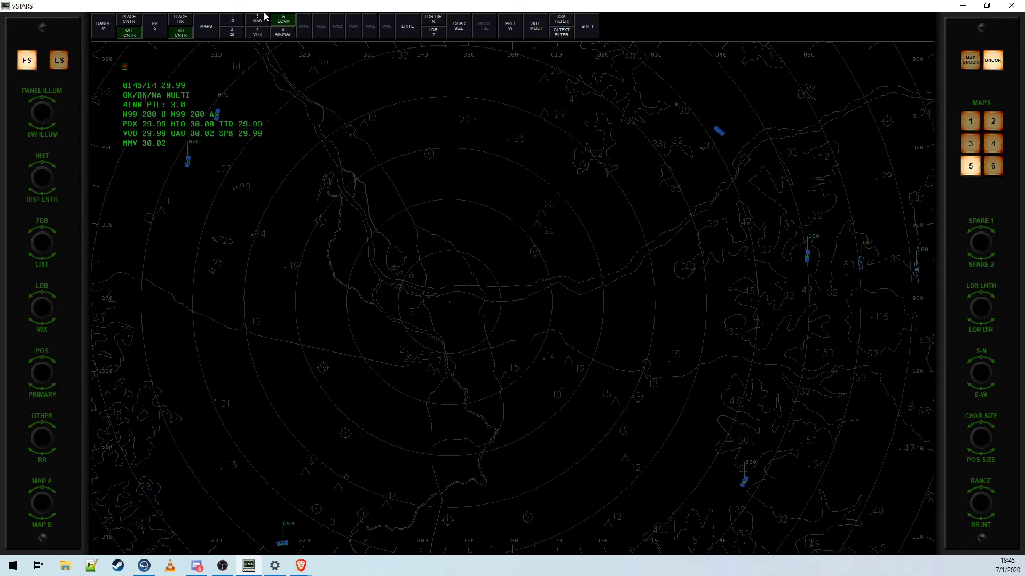
- Replace the EOVM map with video map 6 (AIRWAY) and examine its airways at a 64 NM range
{"action": "left_click", "coordinate": [284, 21]}
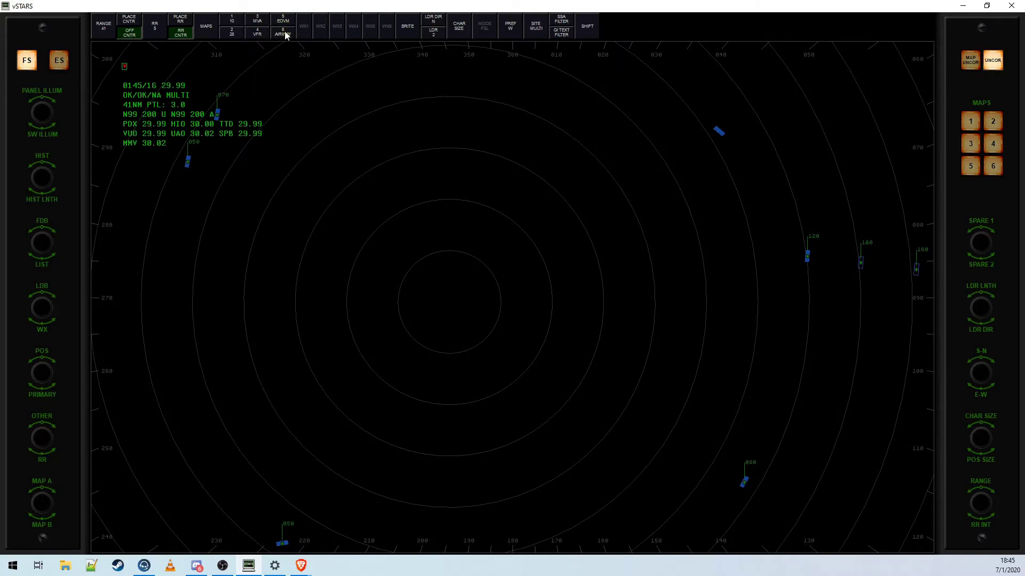
{"action": "left_click", "coordinate": [285, 35]}
{"action": "scroll", "coordinate": [491, 286], "scroll_direction": "down", "scroll_amount": 10}
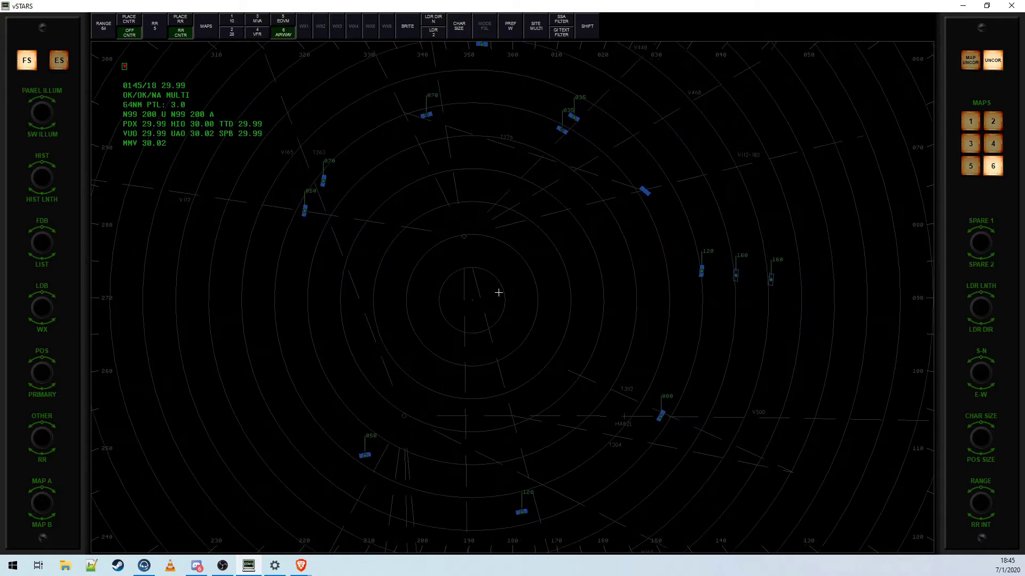
{"action": "left_click_drag", "start_coordinate": [498, 292], "coordinate": [491, 532]}
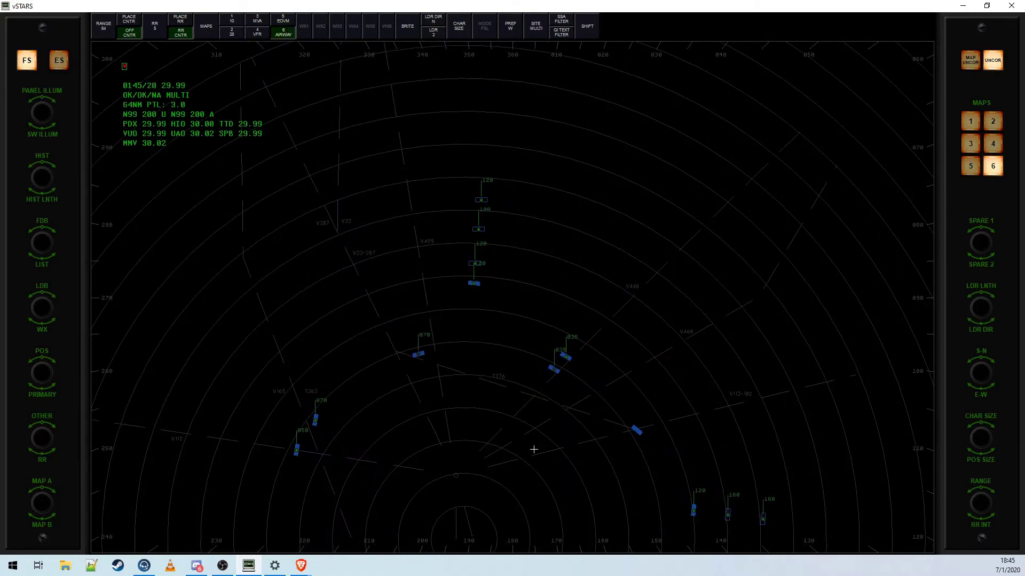
{"action": "left_click_drag", "start_coordinate": [534, 449], "coordinate": [554, 231]}
- Replace the AIRWAY map with video map 7 (JRTE) and examine the jet routes around the scope
{"action": "left_click", "coordinate": [216, 30]}
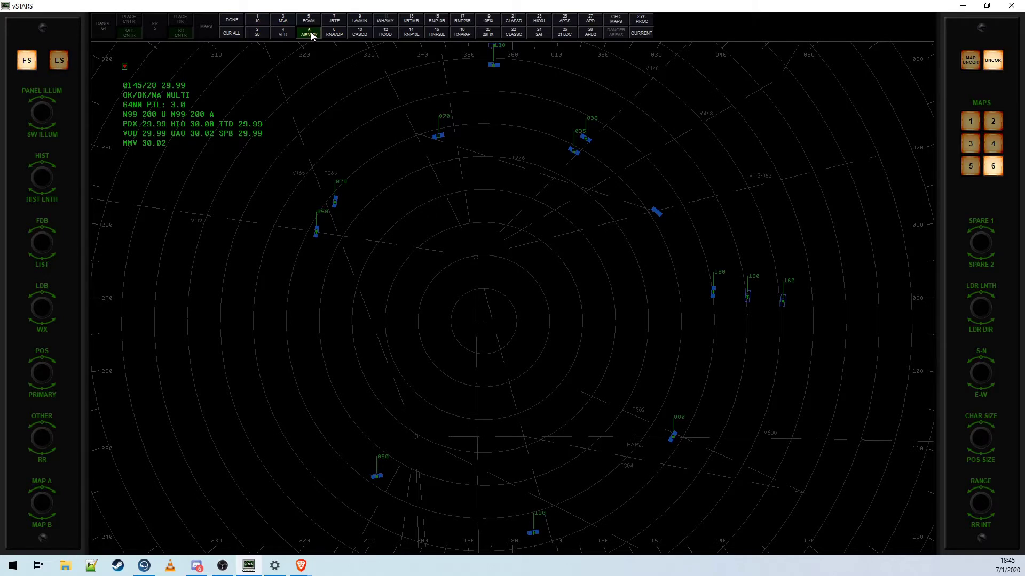
{"action": "left_click", "coordinate": [312, 35]}
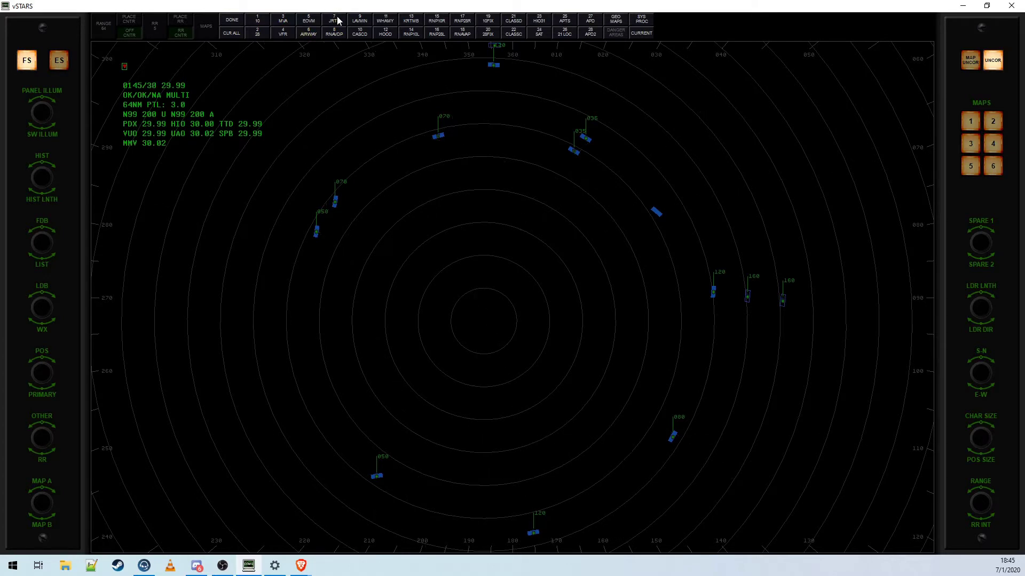
{"action": "left_click", "coordinate": [335, 21]}
{"action": "left_click", "coordinate": [233, 24]}
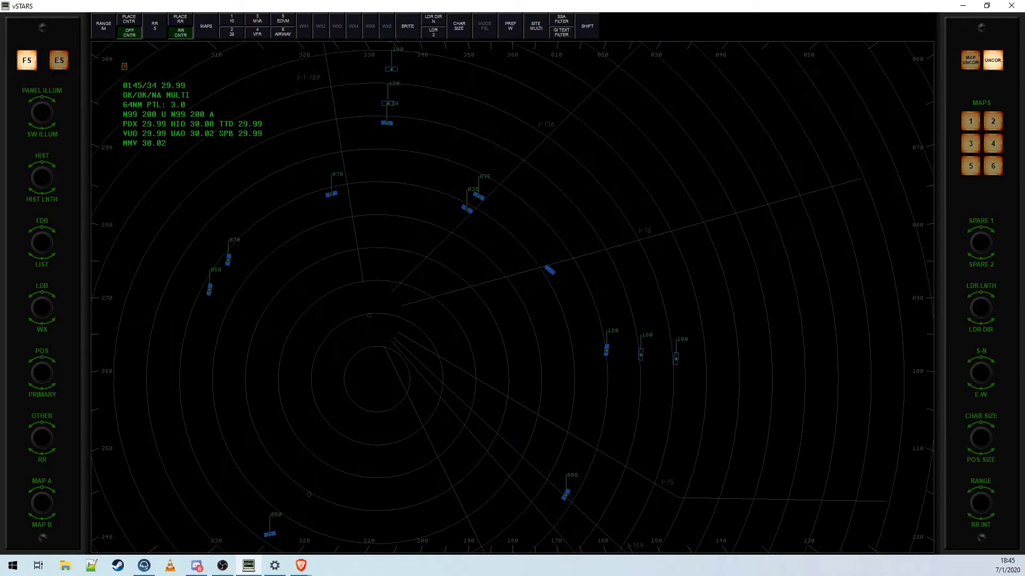
{"action": "left_click_drag", "start_coordinate": [485, 297], "coordinate": [521, 243]}
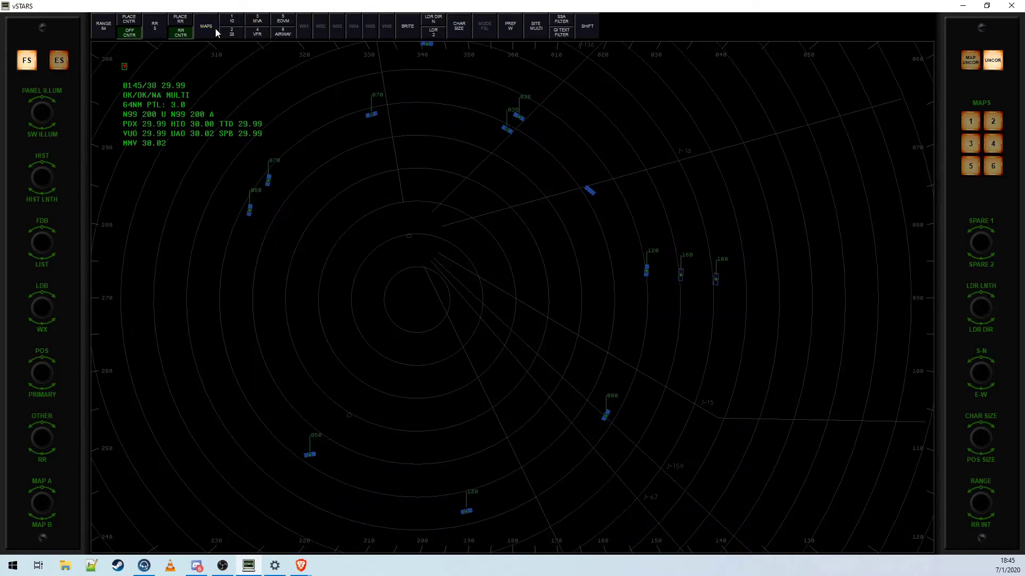
{"action": "left_click_drag", "start_coordinate": [626, 92], "coordinate": [606, 238]}
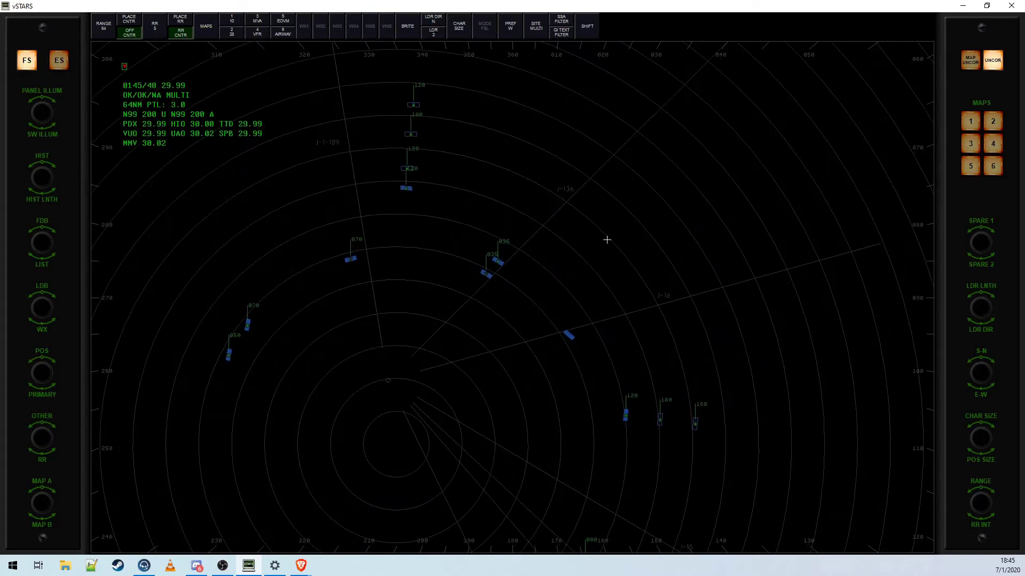
{"action": "left_click_drag", "start_coordinate": [490, 302], "coordinate": [530, 156]}
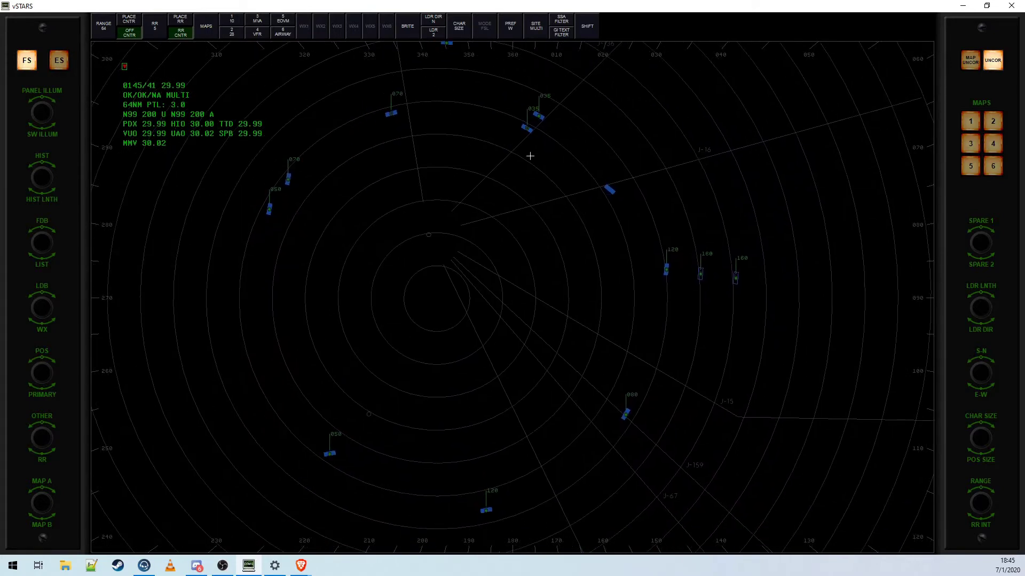
- Hide the jet route map and display video map 1 (10) instead
{"action": "left_click", "coordinate": [207, 32]}
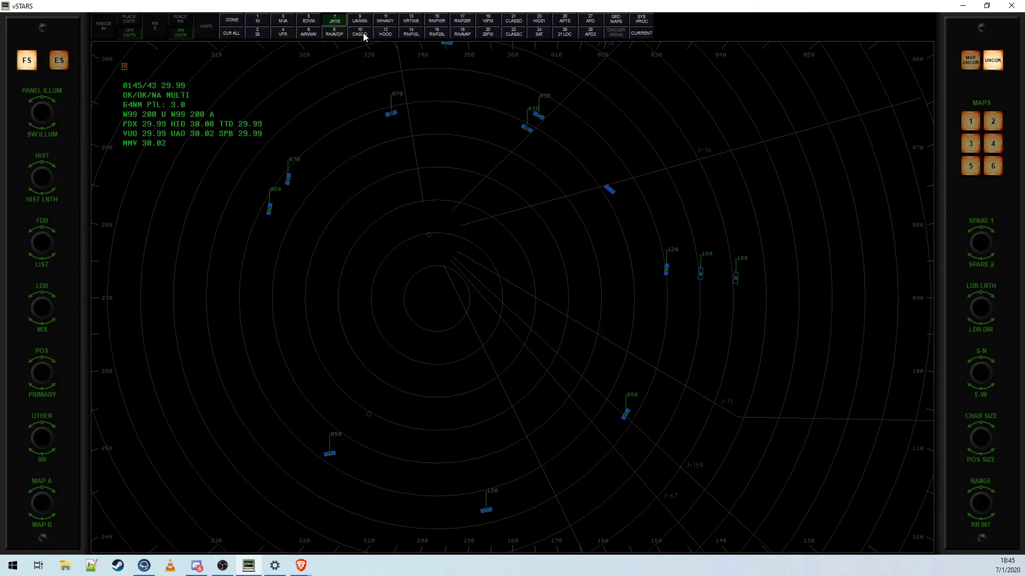
{"action": "left_click", "coordinate": [334, 20]}
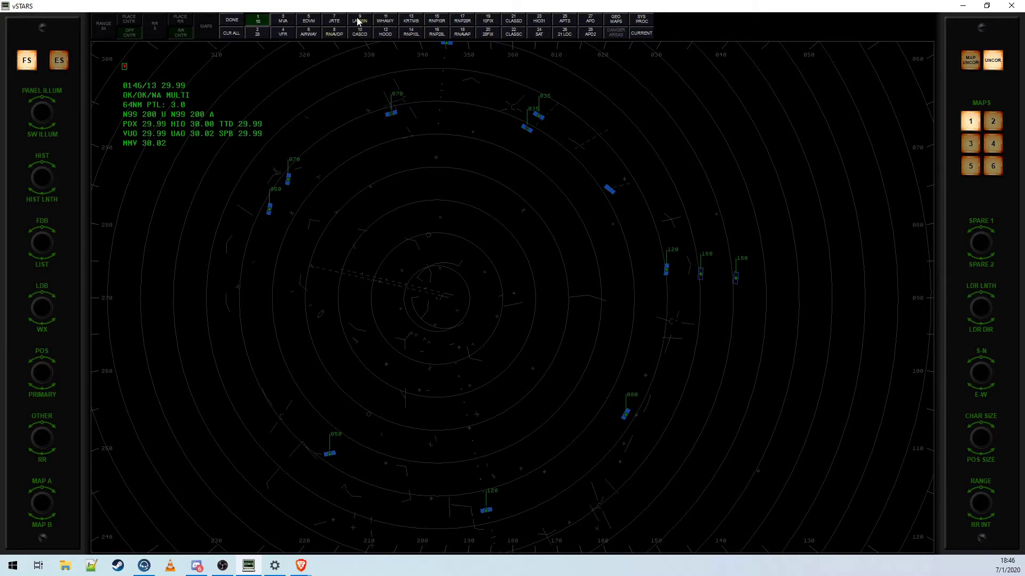
- Show and hide video maps 9, 10, 11 (WHAMY) and 12 (HOOD) one after another over map 1
{"action": "left_click", "coordinate": [359, 21]}
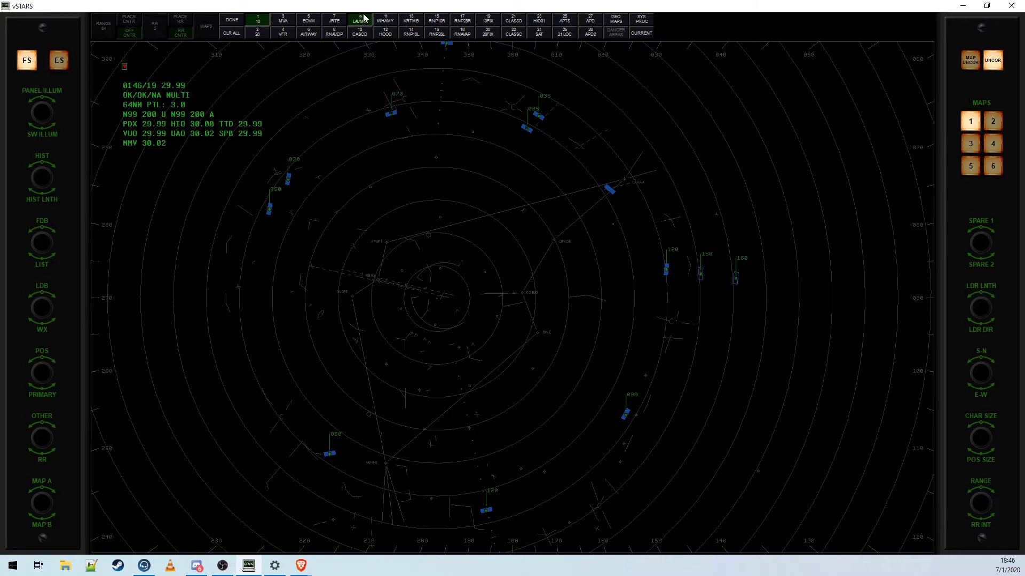
{"action": "left_click", "coordinate": [363, 22]}
{"action": "left_click", "coordinate": [360, 35]}
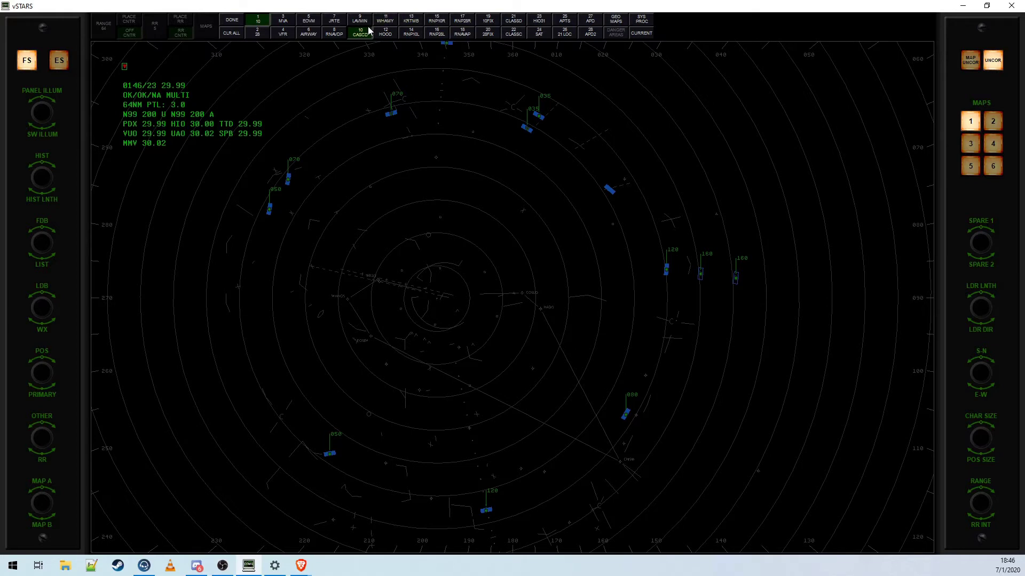
{"action": "left_click", "coordinate": [363, 35]}
{"action": "left_click", "coordinate": [392, 23]}
{"action": "left_click", "coordinate": [392, 24]}
{"action": "left_click", "coordinate": [389, 34]}
{"action": "left_click", "coordinate": [389, 34]}
- Display video map 13 (KRTMB), examine its routes at a 35 NM range, and hide the map
{"action": "left_click", "coordinate": [410, 20]}
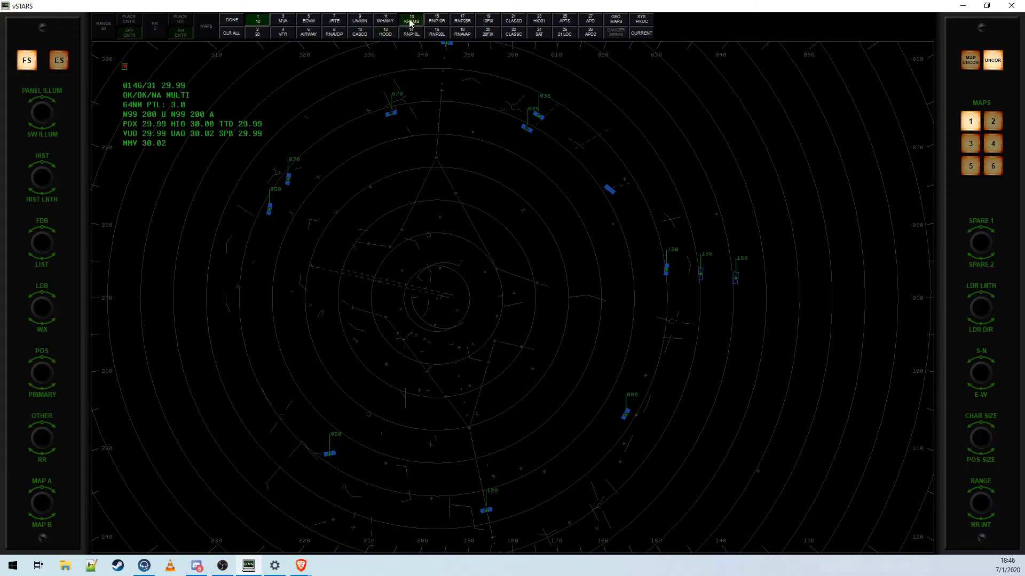
{"action": "left_click", "coordinate": [231, 21]}
{"action": "scroll", "coordinate": [512, 290], "scroll_direction": "up", "scroll_amount": 4}
{"action": "scroll", "coordinate": [417, 252], "scroll_direction": "up", "scroll_amount": 20}
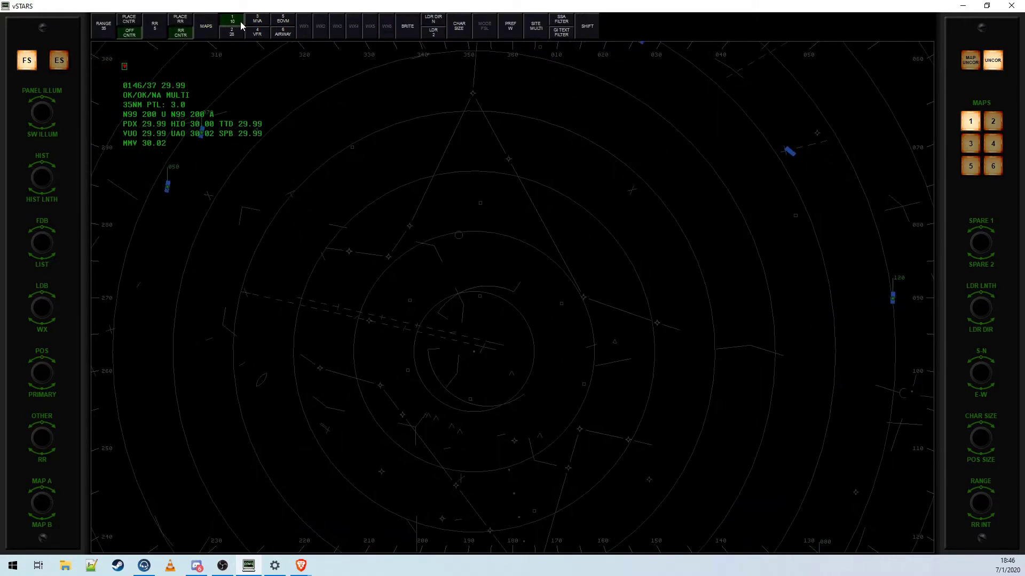
{"action": "left_click", "coordinate": [209, 32]}
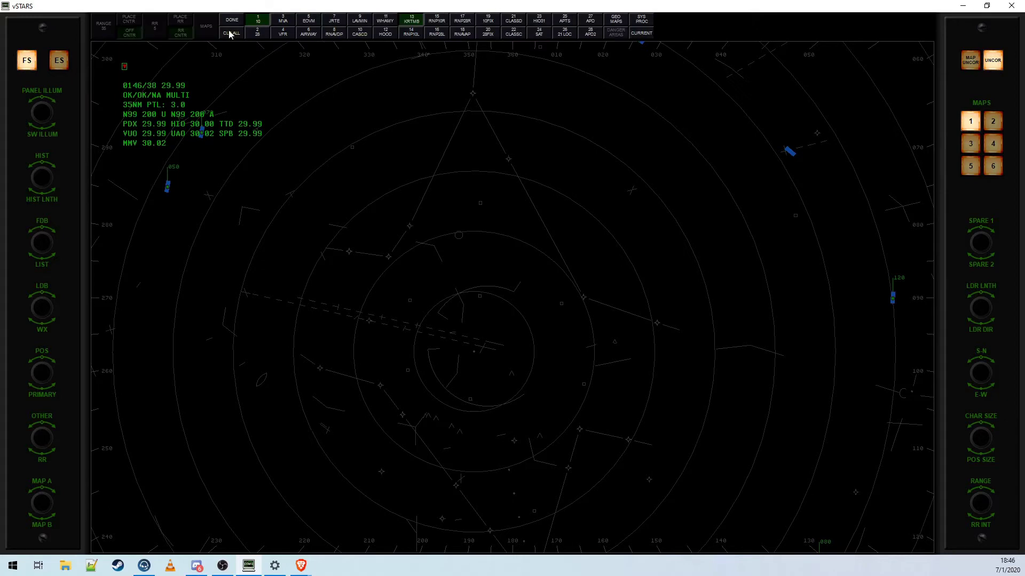
{"action": "left_click", "coordinate": [412, 22]}
- Show and hide video maps 14 (RNP10L), 15 (RNP10R), 16 (RNP28L), 17 (RNP28R) and 18 (RNAVAP) one after another
{"action": "left_click", "coordinate": [418, 35]}
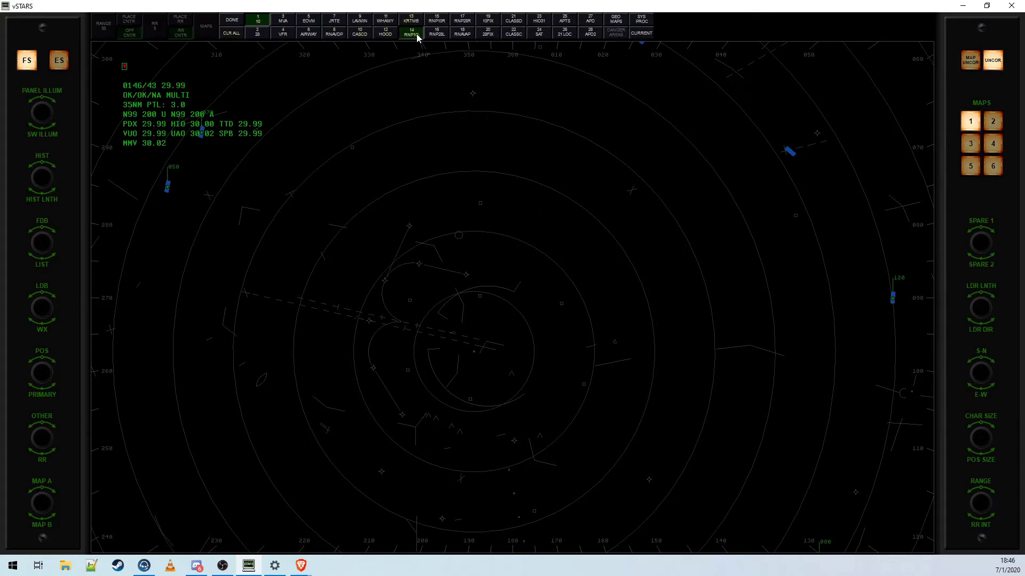
{"action": "left_click", "coordinate": [418, 35]}
{"action": "left_click", "coordinate": [439, 22]}
{"action": "left_click", "coordinate": [438, 22]}
{"action": "left_click", "coordinate": [441, 33]}
{"action": "left_click", "coordinate": [441, 34]}
{"action": "left_click", "coordinate": [463, 21]}
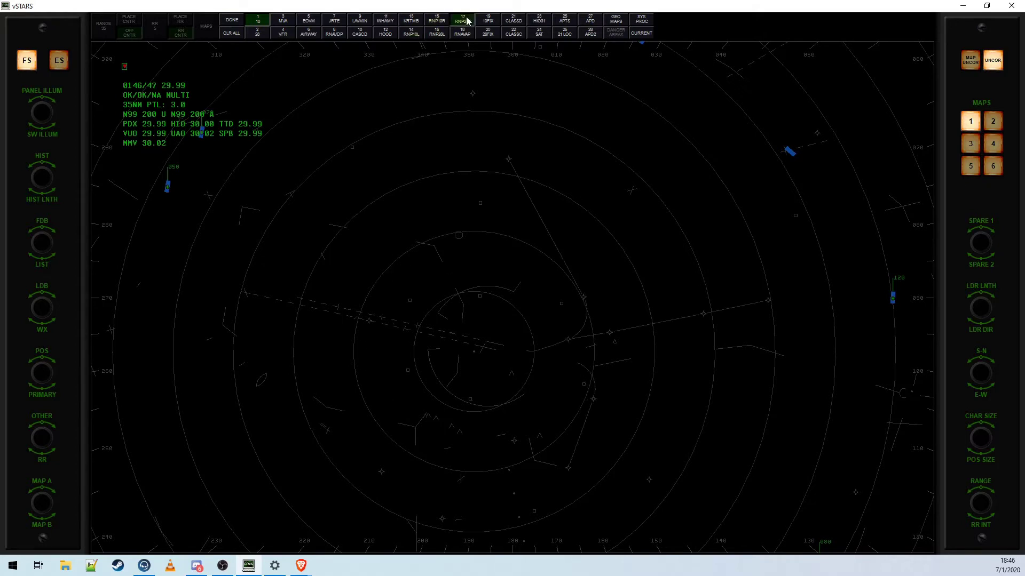
{"action": "left_click", "coordinate": [467, 21]}
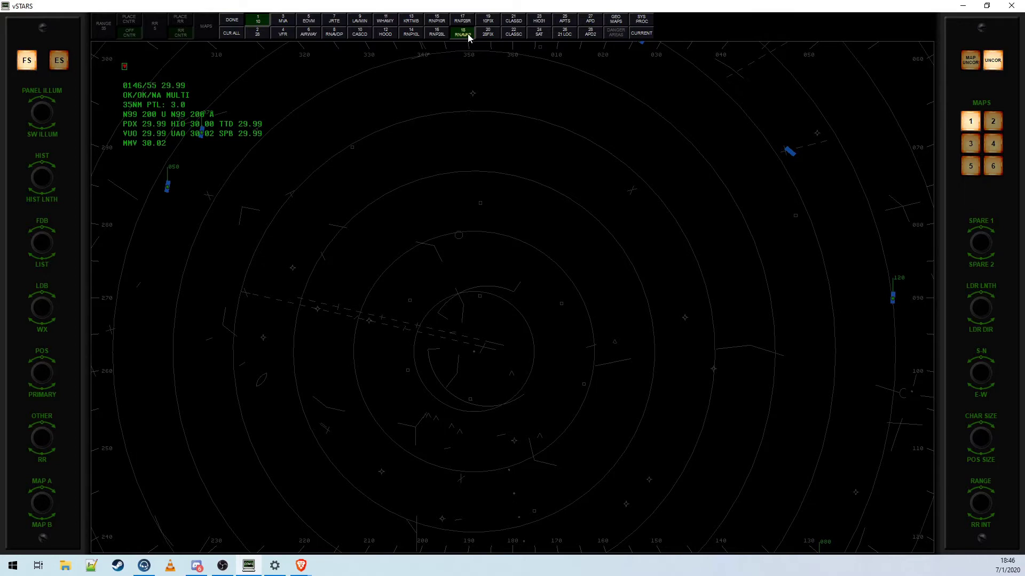
{"action": "left_click", "coordinate": [468, 35]}
- Display the named fixes of video map 19 (10FIX) and compare them with approach maps 16, 18 and 14
{"action": "left_click", "coordinate": [491, 27]}
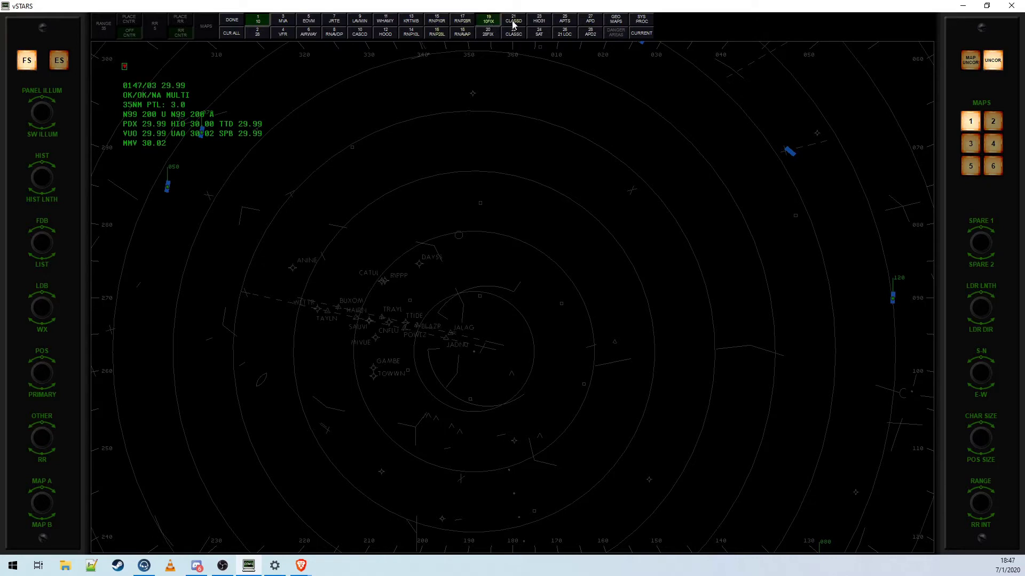
{"action": "left_click", "coordinate": [441, 33]}
{"action": "left_click", "coordinate": [441, 33]}
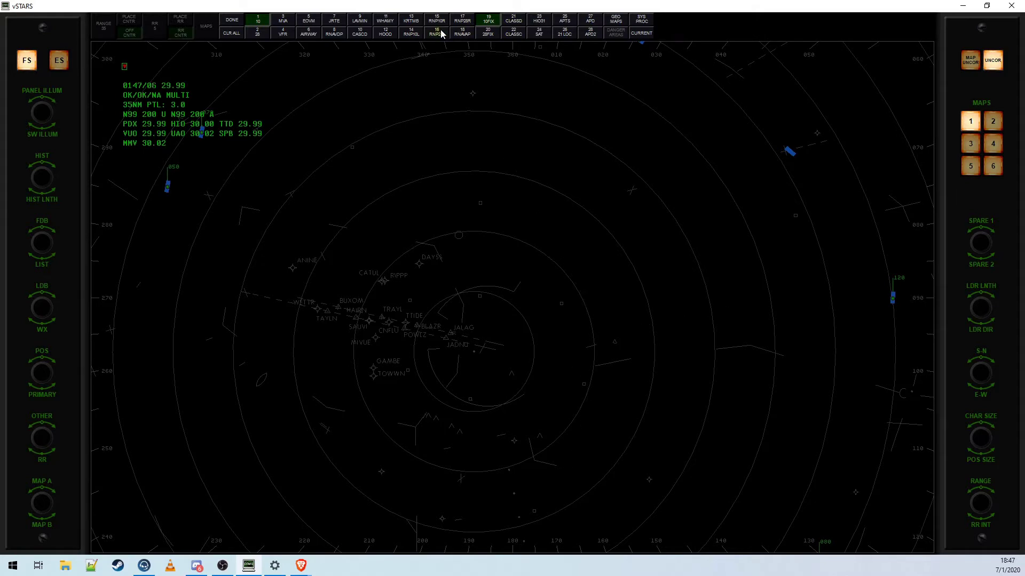
{"action": "left_click", "coordinate": [469, 33]}
{"action": "left_click", "coordinate": [411, 35]}
{"action": "left_click", "coordinate": [411, 34]}
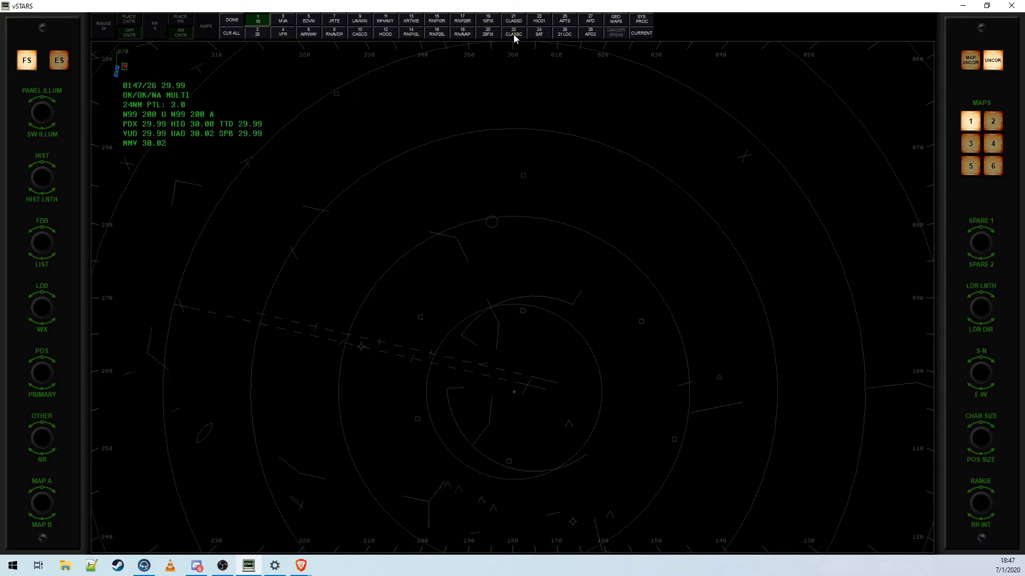
- View video maps 22, 21 and 23 one after another to compare the airspace drawn on them
{"action": "left_click", "coordinate": [514, 35]}
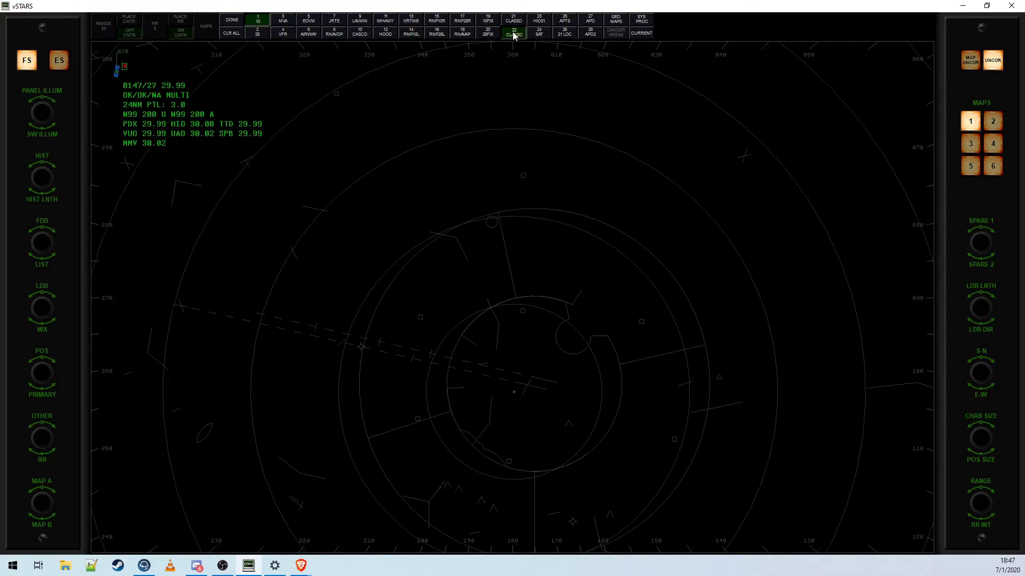
{"action": "left_click", "coordinate": [514, 34]}
{"action": "left_click", "coordinate": [513, 20]}
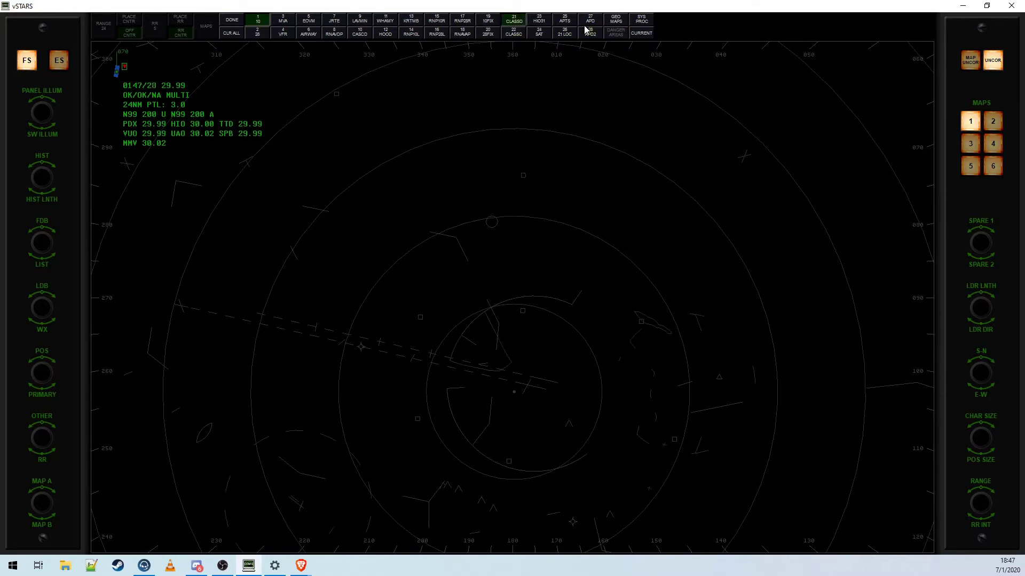
{"action": "left_click", "coordinate": [519, 21]}
{"action": "left_click", "coordinate": [542, 22]}
- Display video map 24 (SAT), examine its approach courses at a 56 NM range, and hide the map
{"action": "left_click", "coordinate": [539, 34]}
{"action": "left_click", "coordinate": [222, 21]}
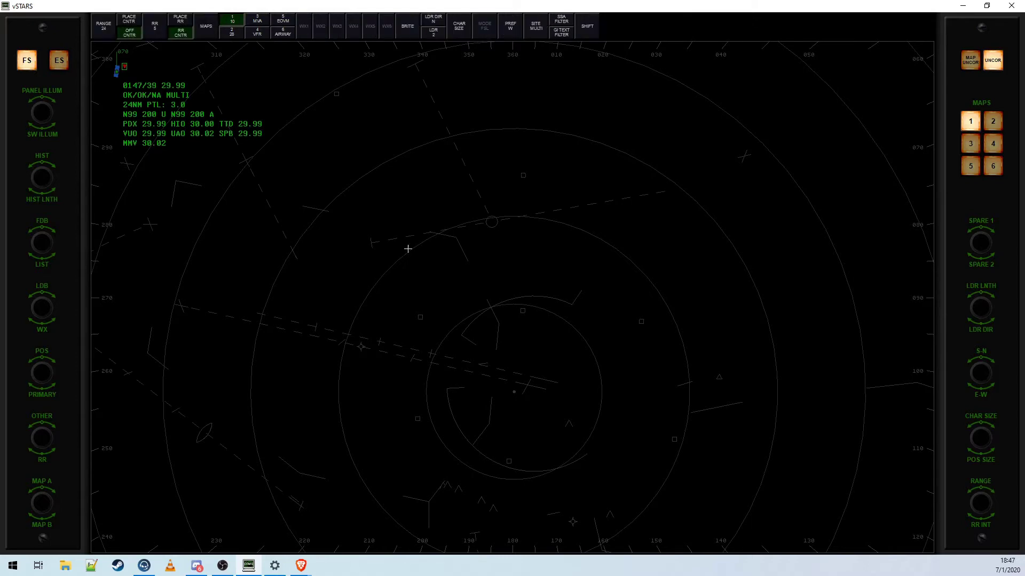
{"action": "scroll", "coordinate": [576, 423], "scroll_direction": "down", "scroll_amount": 16}
{"action": "left_click_drag", "start_coordinate": [577, 423], "coordinate": [519, 378]}
{"action": "scroll", "coordinate": [560, 268], "scroll_direction": "down", "scroll_amount": 16}
{"action": "left_click", "coordinate": [218, 23]}
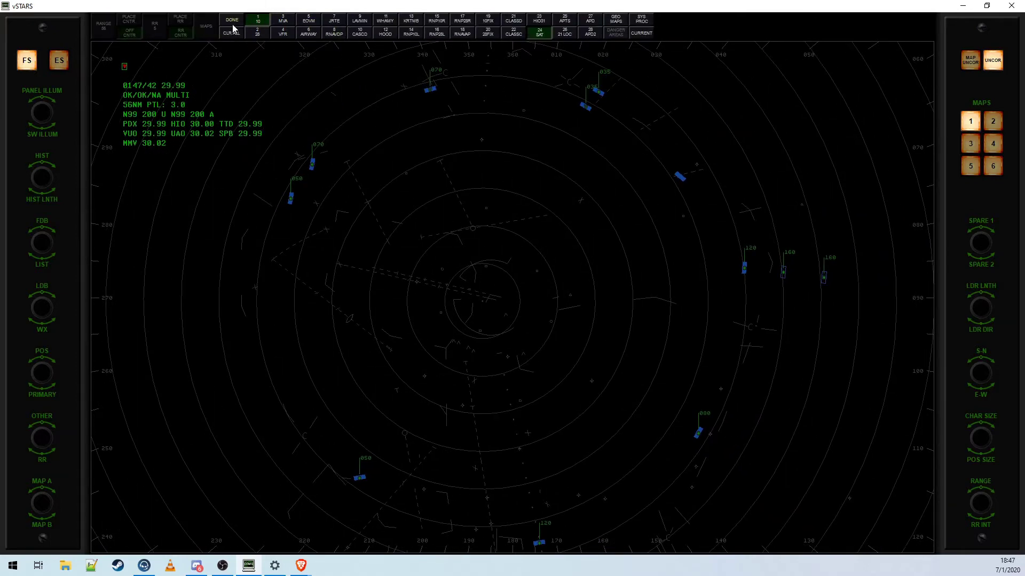
{"action": "left_click", "coordinate": [538, 33]}
- Display video map 25 (APTS), examine the labelled airports at a 25 NM range, and hide the map
{"action": "left_click", "coordinate": [564, 23]}
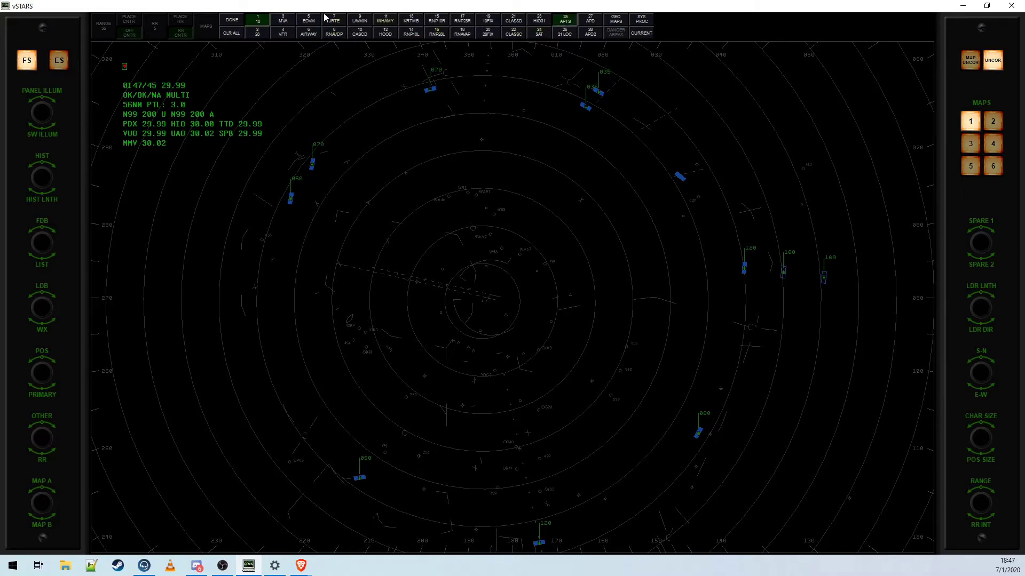
{"action": "left_click", "coordinate": [232, 21]}
{"action": "scroll", "coordinate": [491, 308], "scroll_direction": "up", "scroll_amount": 8}
{"action": "scroll", "coordinate": [491, 307], "scroll_direction": "up", "scroll_amount": 20}
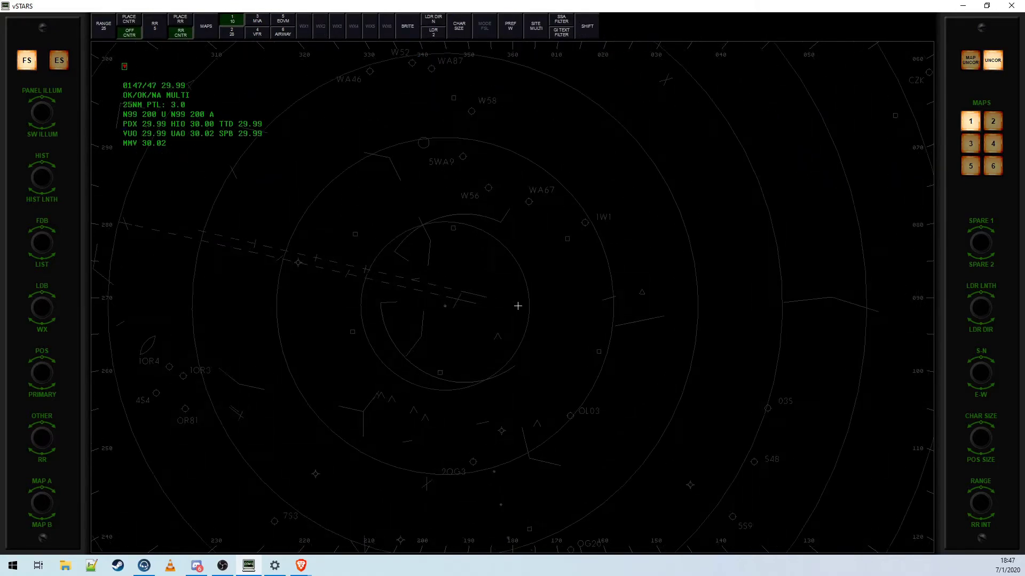
{"action": "left_click_drag", "start_coordinate": [579, 454], "coordinate": [625, 302]}
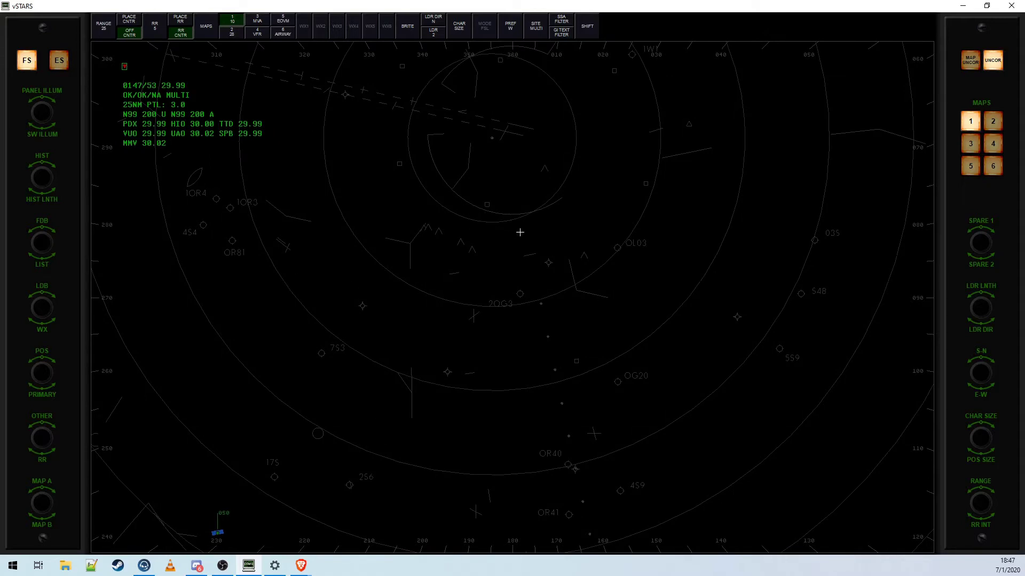
{"action": "left_click_drag", "start_coordinate": [688, 221], "coordinate": [597, 258]}
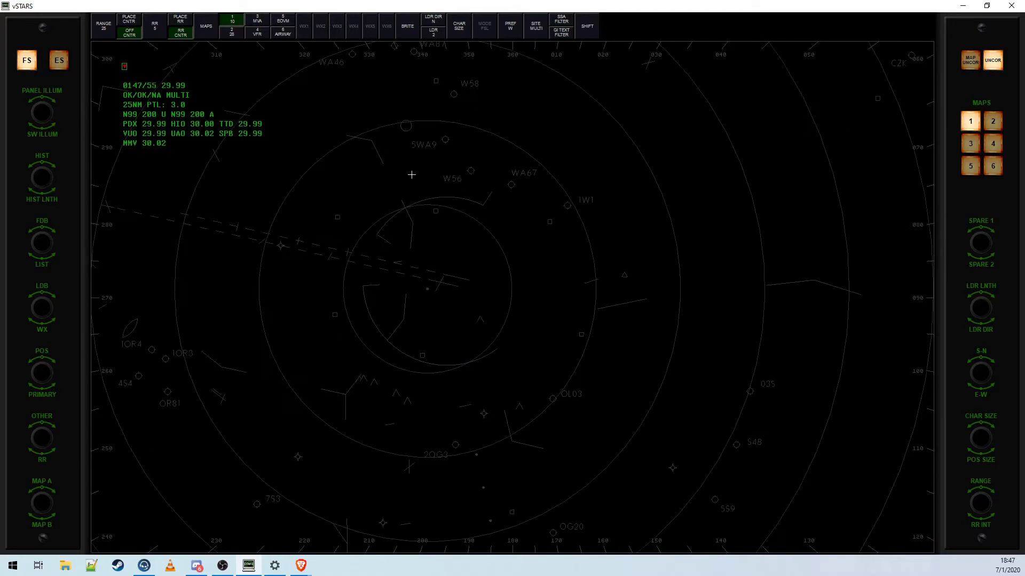
{"action": "left_click", "coordinate": [207, 27]}
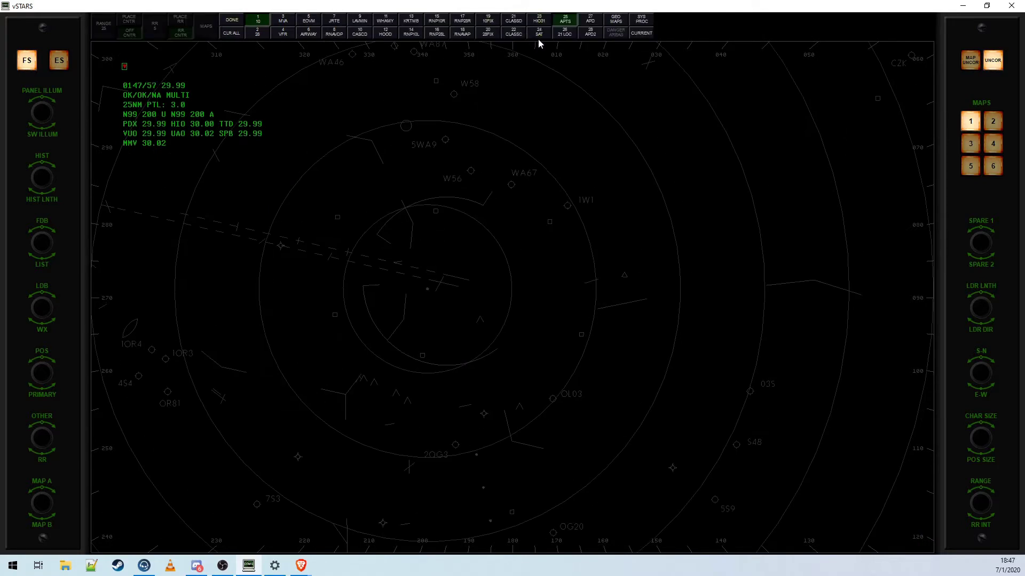
{"action": "left_click", "coordinate": [565, 19]}
- Show and hide video map 26 (21 LOC) and view video map 28 (APD2)
{"action": "left_click", "coordinate": [567, 33]}
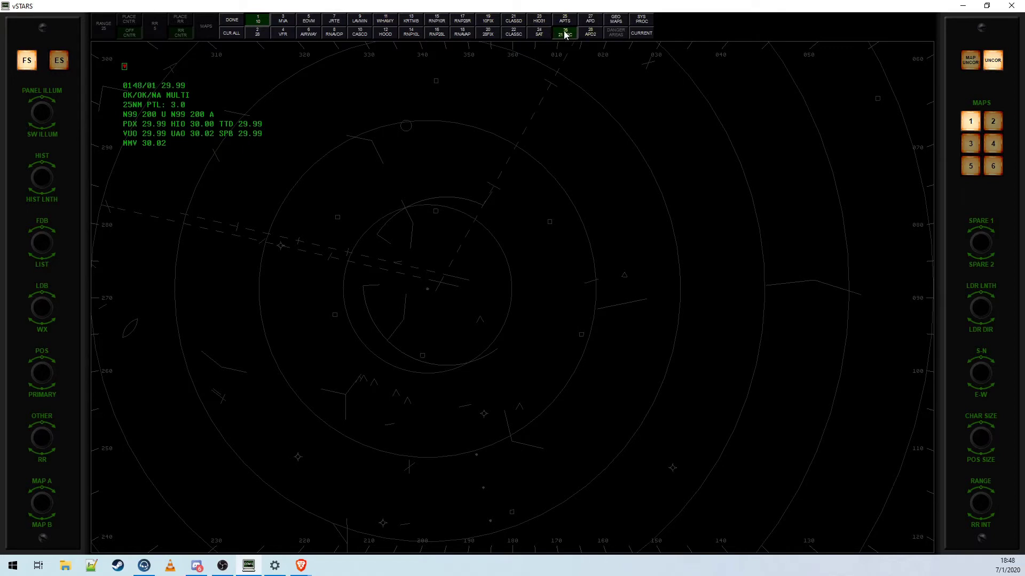
{"action": "left_click", "coordinate": [566, 36]}
{"action": "left_click", "coordinate": [590, 34]}
- Close the map selection, set the scope range to 52 NM and recenter the view near the airport
{"action": "left_click", "coordinate": [237, 21]}
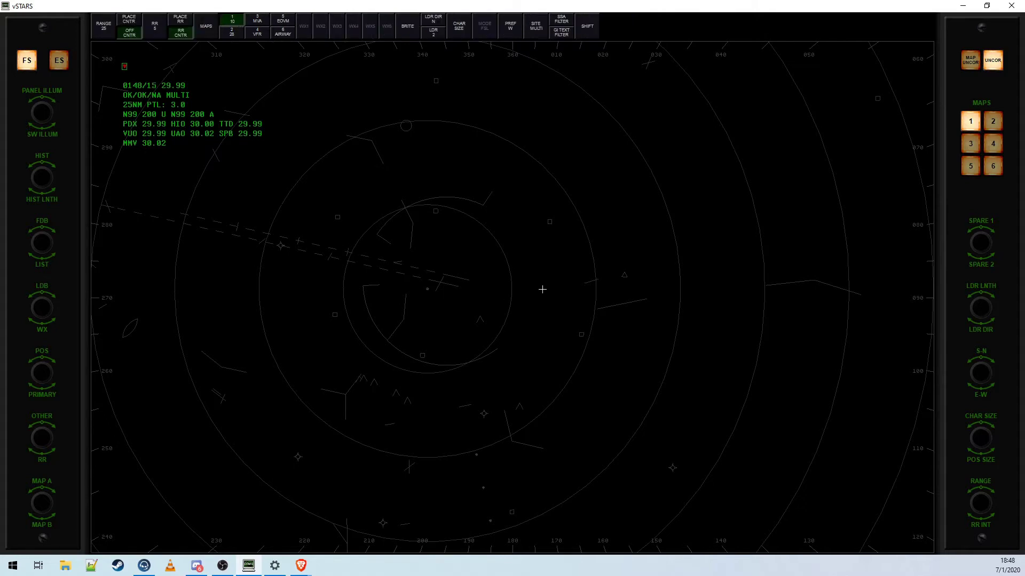
{"action": "scroll", "coordinate": [510, 327], "scroll_direction": "down", "scroll_amount": 5}
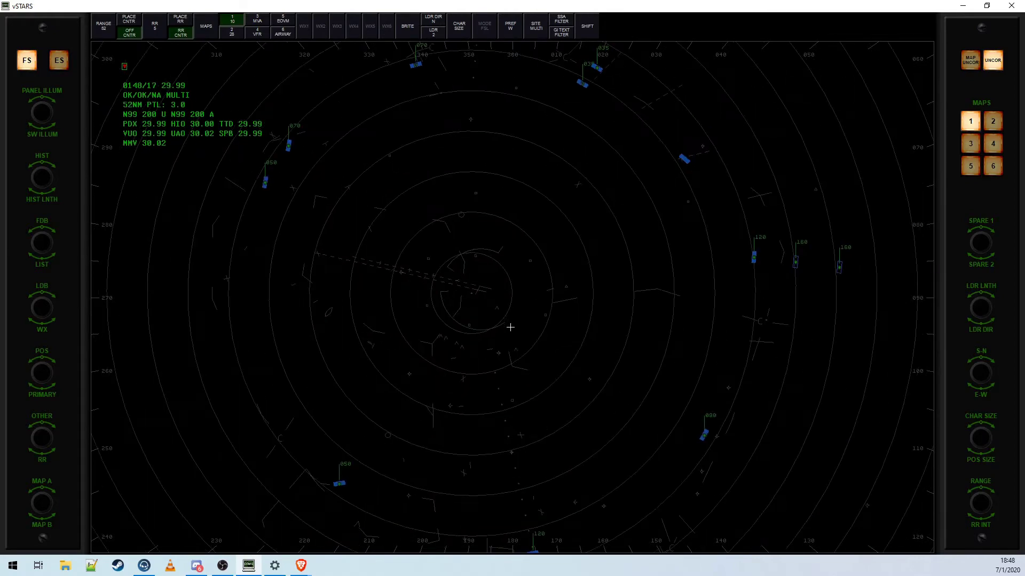
{"action": "left_click_drag", "start_coordinate": [525, 277], "coordinate": [541, 300]}
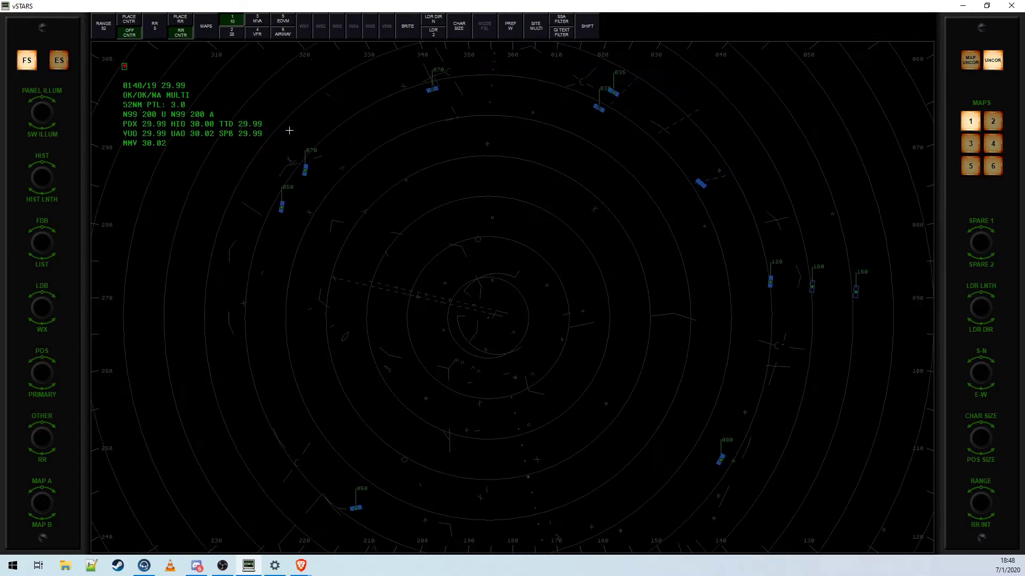
- Load the W preference set and close the preference set selection
{"action": "left_click", "coordinate": [514, 24]}
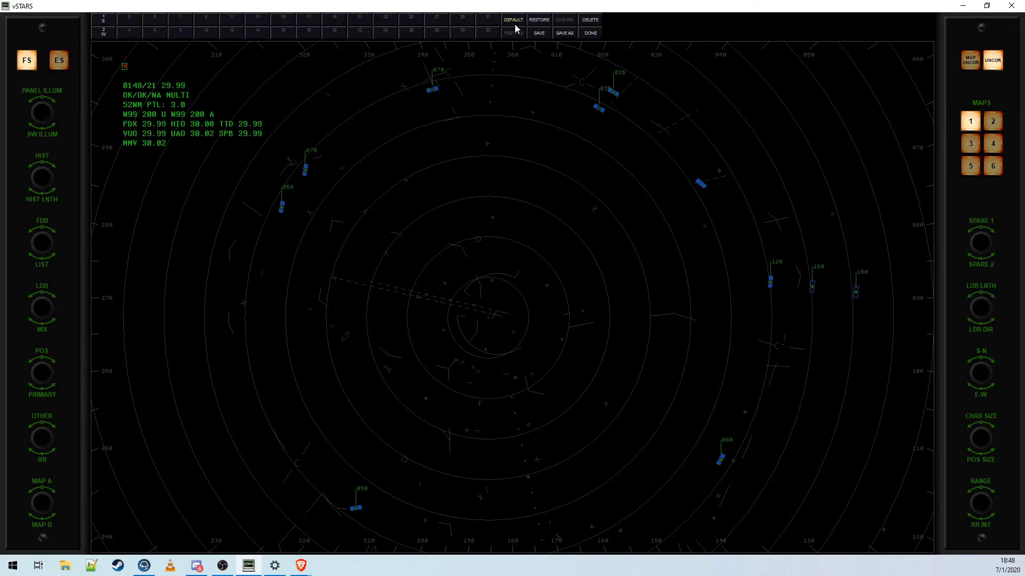
{"action": "left_click", "coordinate": [98, 33]}
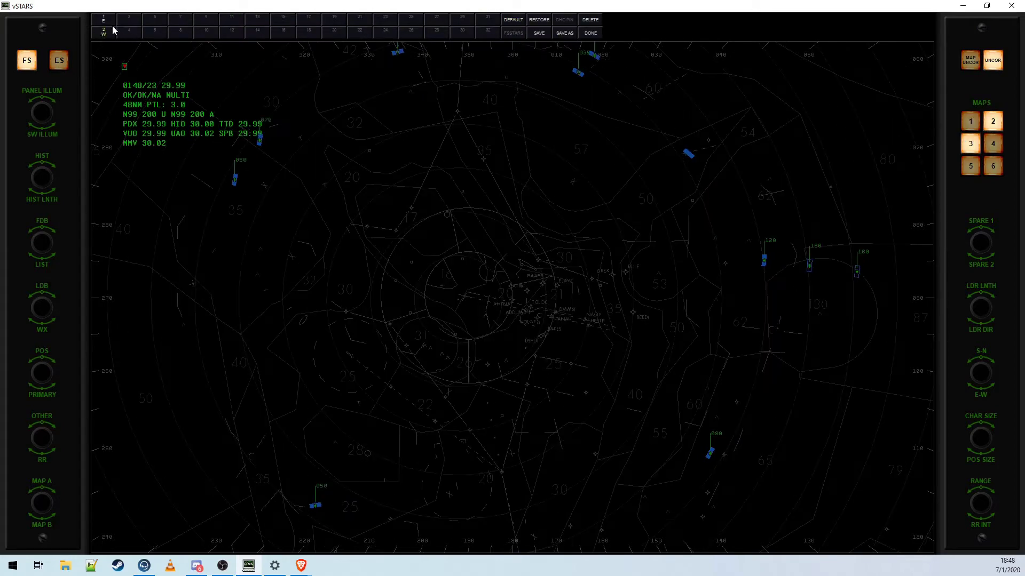
{"action": "left_click", "coordinate": [592, 33]}
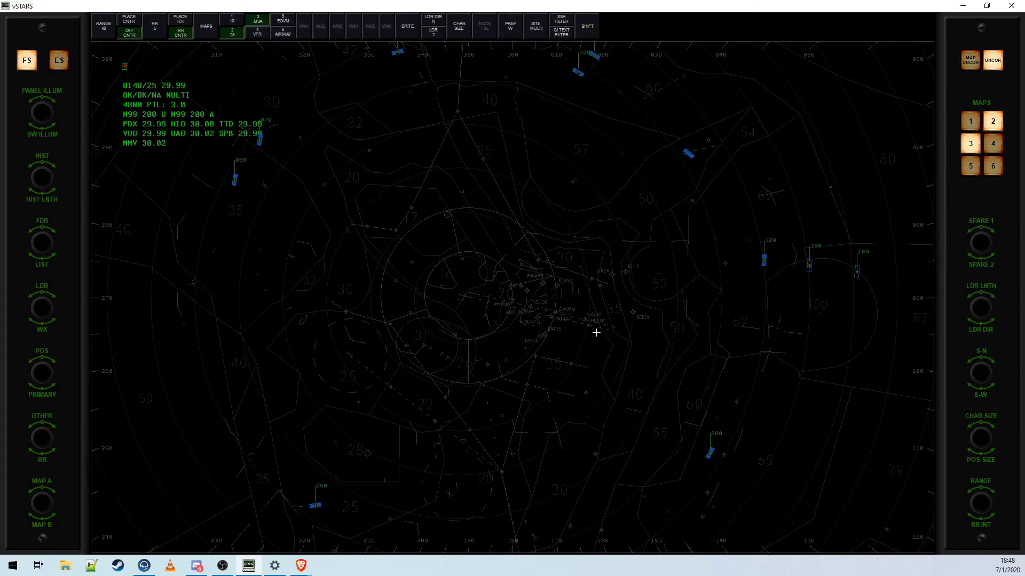
- Turn on top-down mode, recenter the scope and examine the airport surface layout at a 2 NM range
{"action": "scroll", "coordinate": [596, 333], "scroll_direction": "down", "scroll_amount": 1}
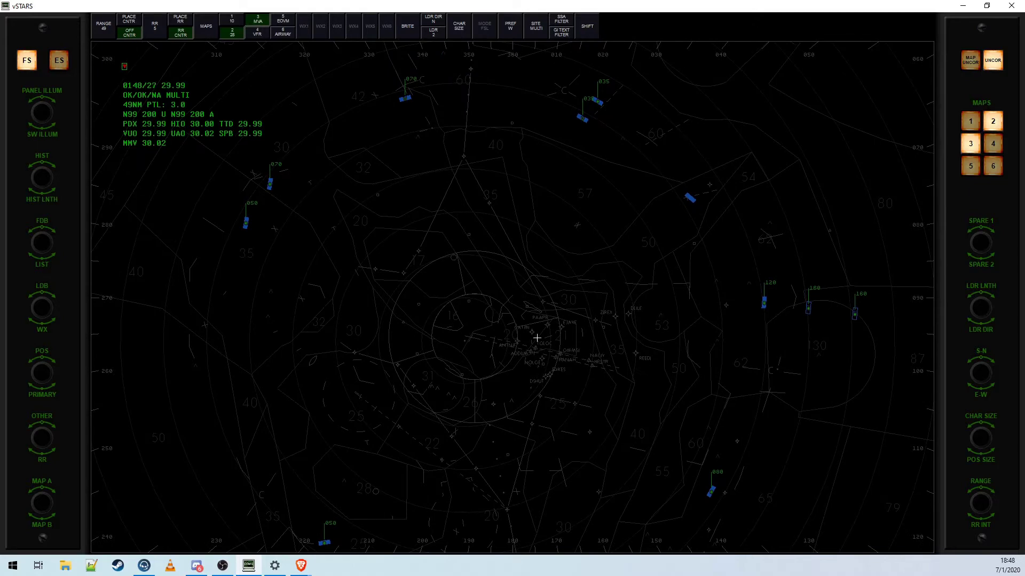
{"action": "key", "text": "ctrl+t"}
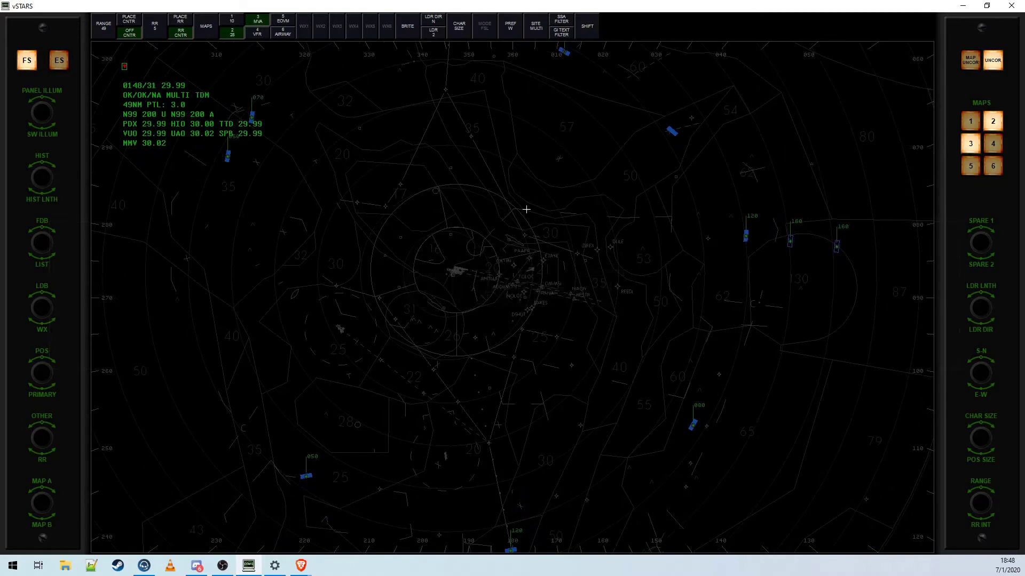
{"action": "left_click_drag", "start_coordinate": [518, 225], "coordinate": [537, 246]}
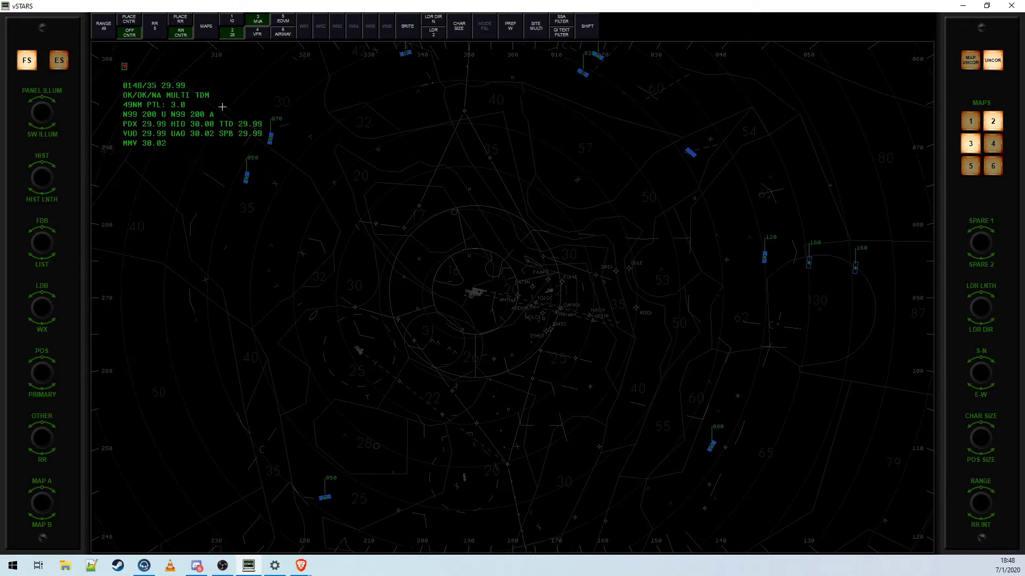
{"action": "scroll", "coordinate": [453, 314], "scroll_direction": "up", "scroll_amount": 15}
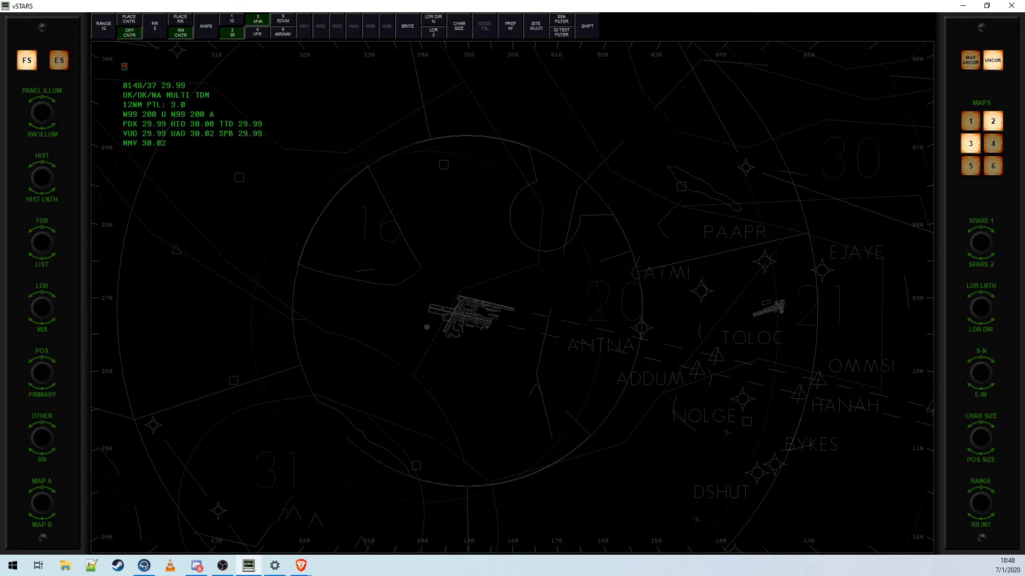
{"action": "scroll", "coordinate": [437, 324], "scroll_direction": "up", "scroll_amount": 10}
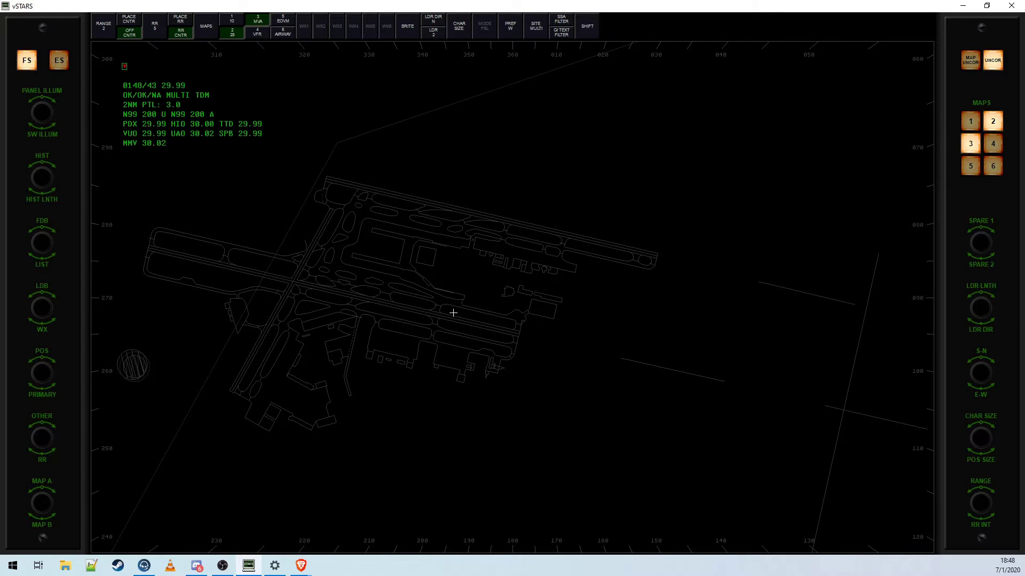
{"action": "scroll", "coordinate": [453, 313], "scroll_direction": "down", "scroll_amount": 20}
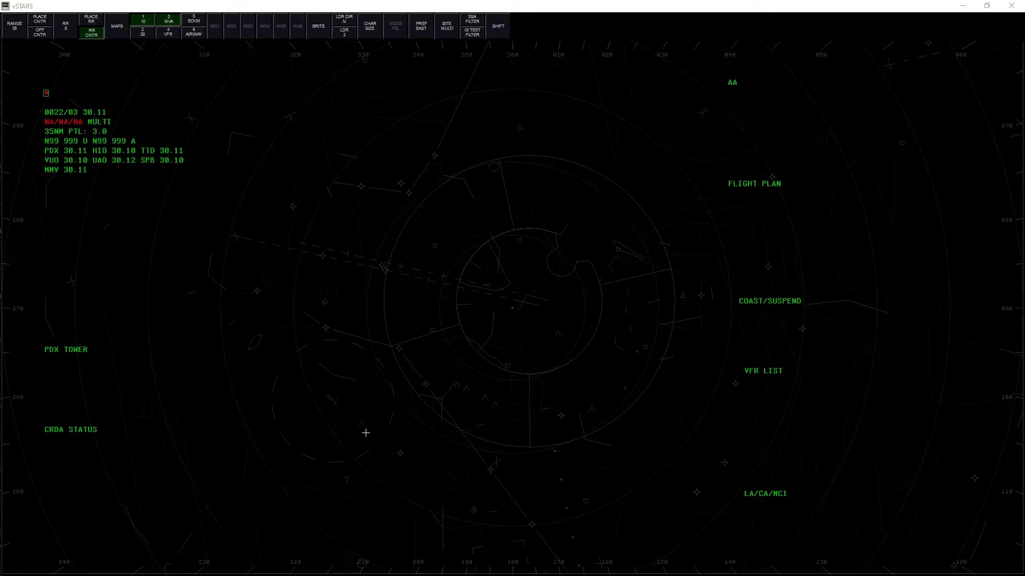
- Show the list of geographic maps, hide it and close the map selection
{"action": "left_click", "coordinate": [119, 30]}
{"action": "left_click", "coordinate": [524, 21]}
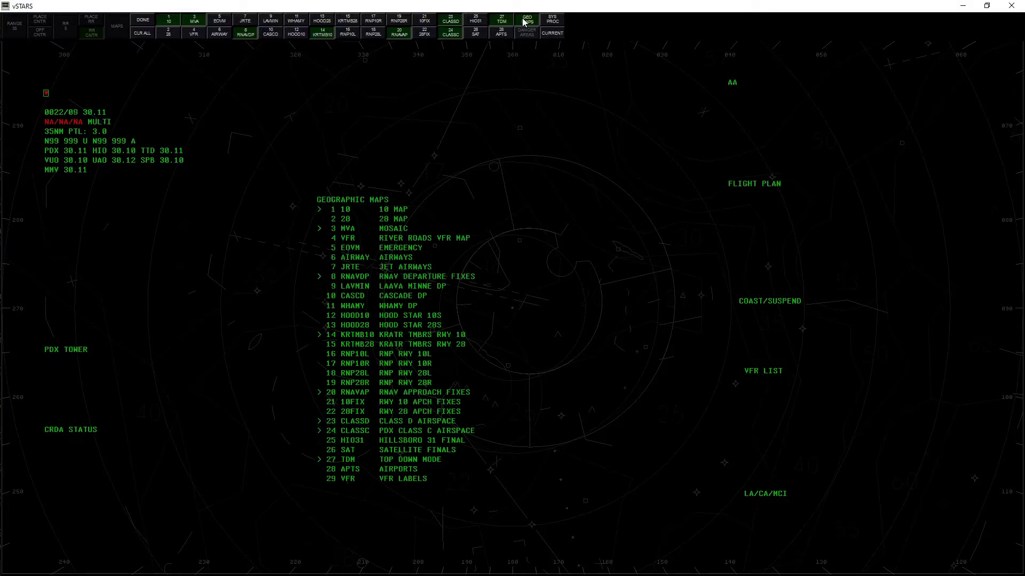
{"action": "left_click", "coordinate": [525, 21]}
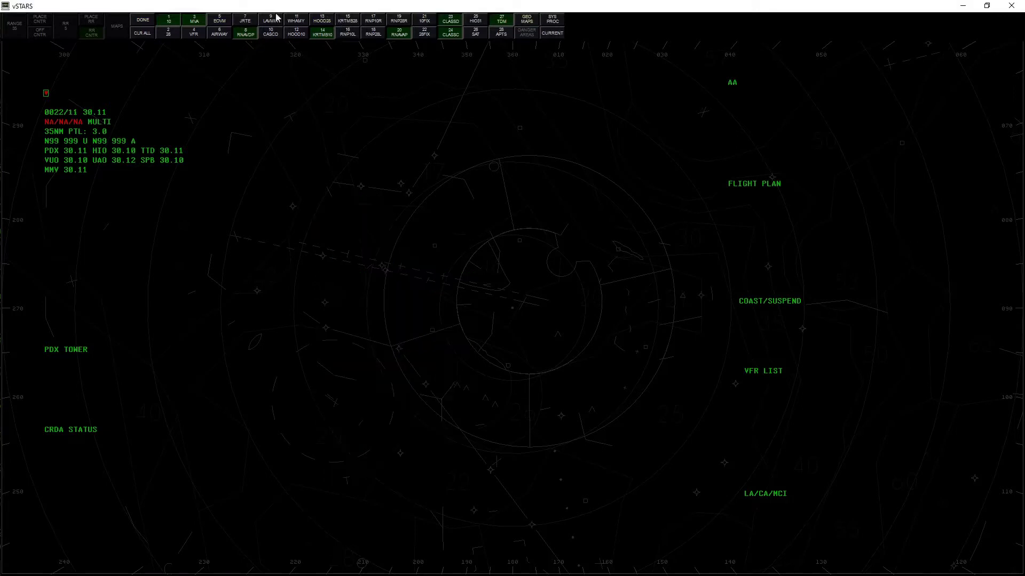
{"action": "left_click", "coordinate": [143, 22]}
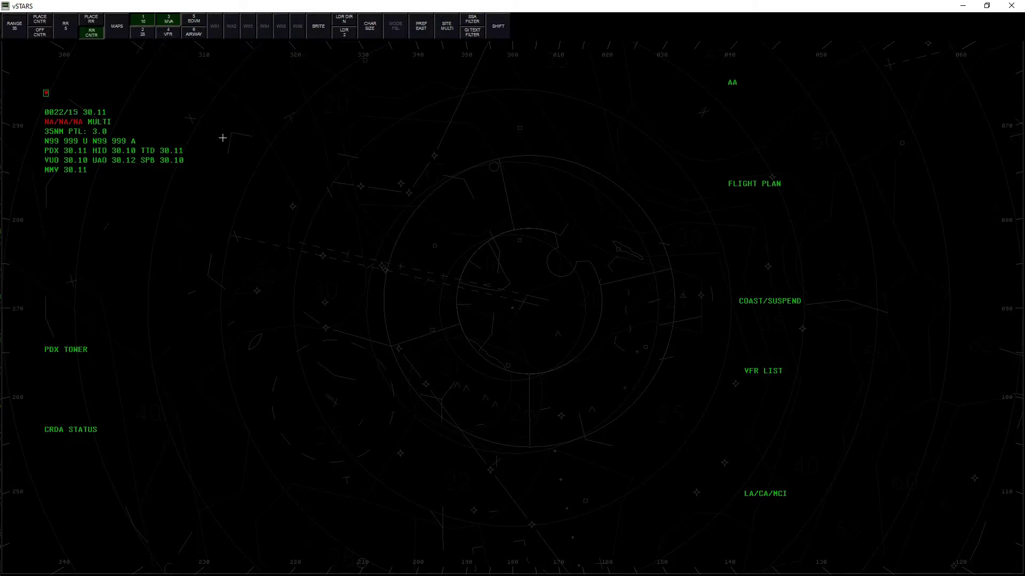
- Display video map 5 (EOVM) by entering its ID in the Maps command, and enter the same ID again to hide it
{"action": "key", "text": "ctrl+F2"}
{"action": "type", "text": "5"}
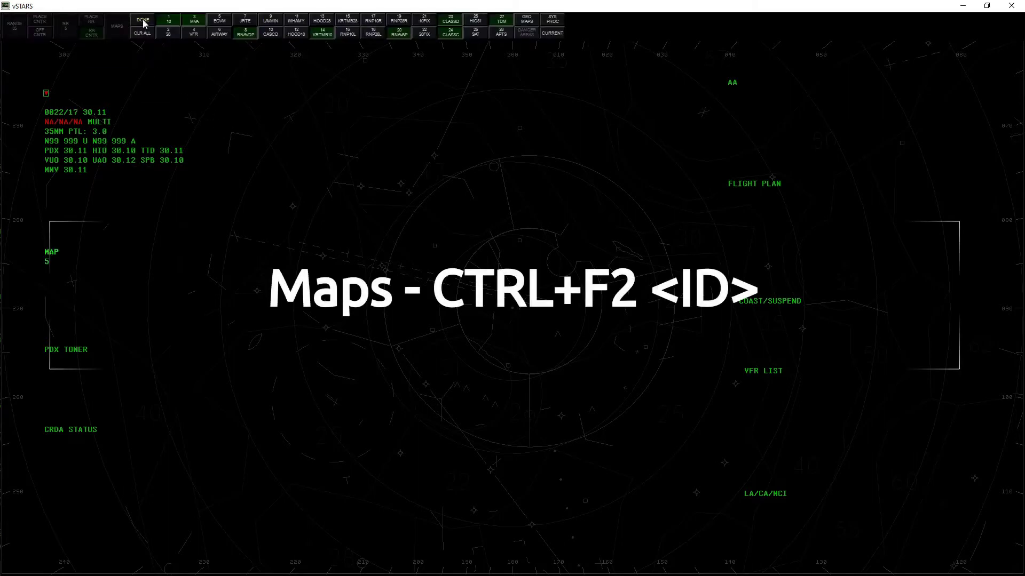
{"action": "key", "text": "Return"}
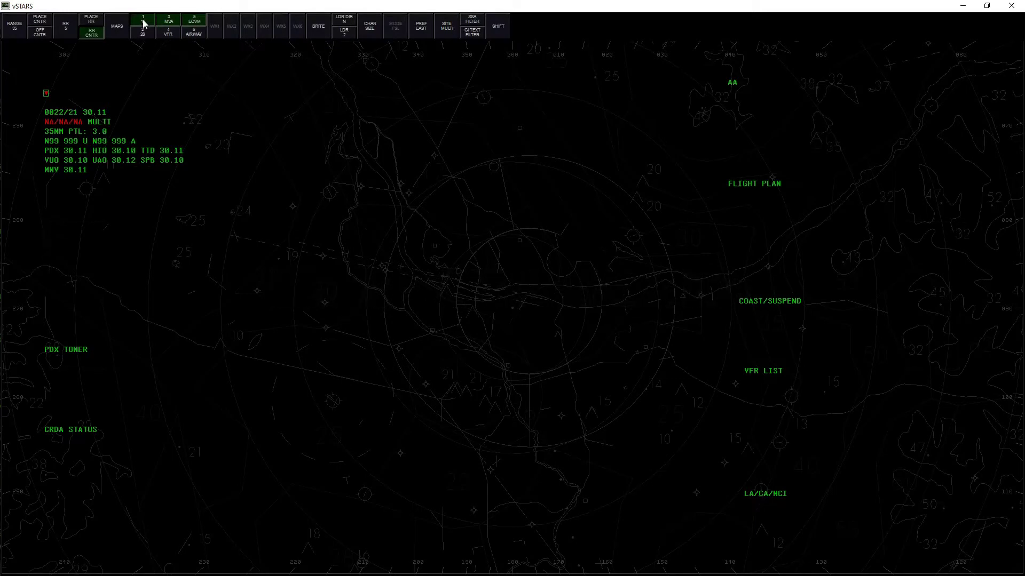
{"action": "key", "text": "ctrl+F2"}
{"action": "type", "text": "5"}
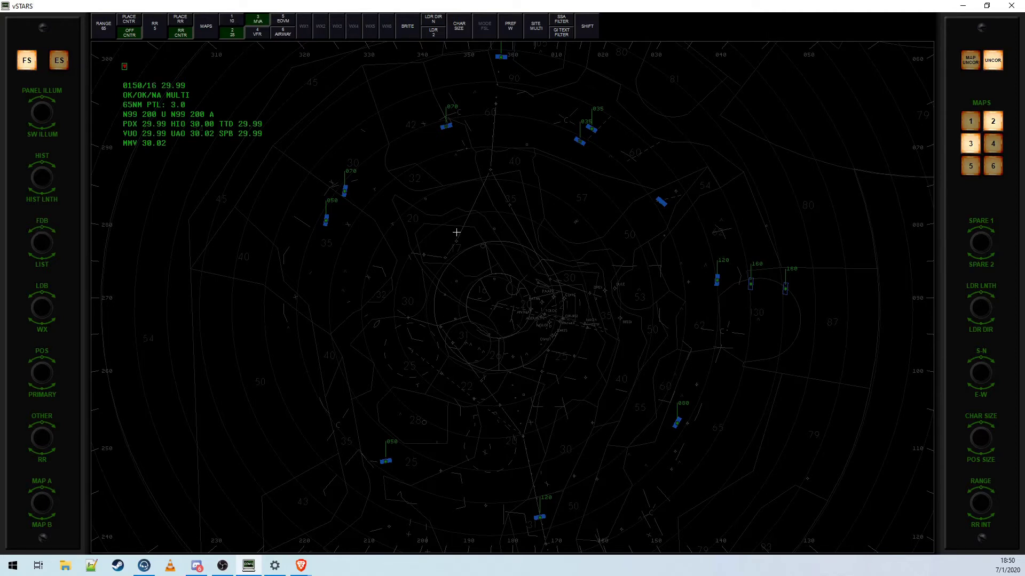
- Recenter the scope view slightly, and dim and restore the brightness of the lists
{"action": "left_click_drag", "start_coordinate": [457, 233], "coordinate": [452, 250]}
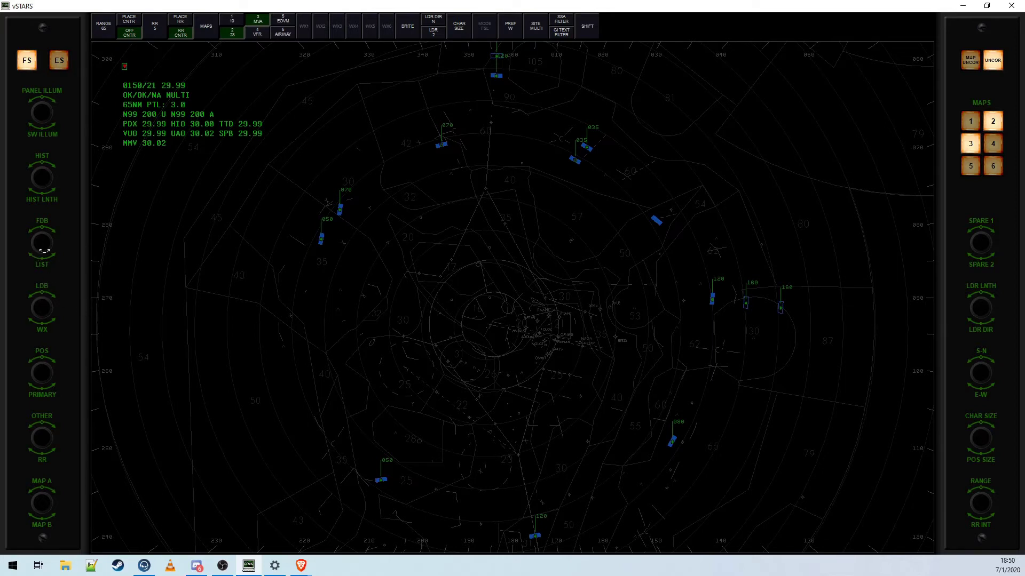
{"action": "scroll", "coordinate": [44, 251], "scroll_direction": "down", "scroll_amount": 2}
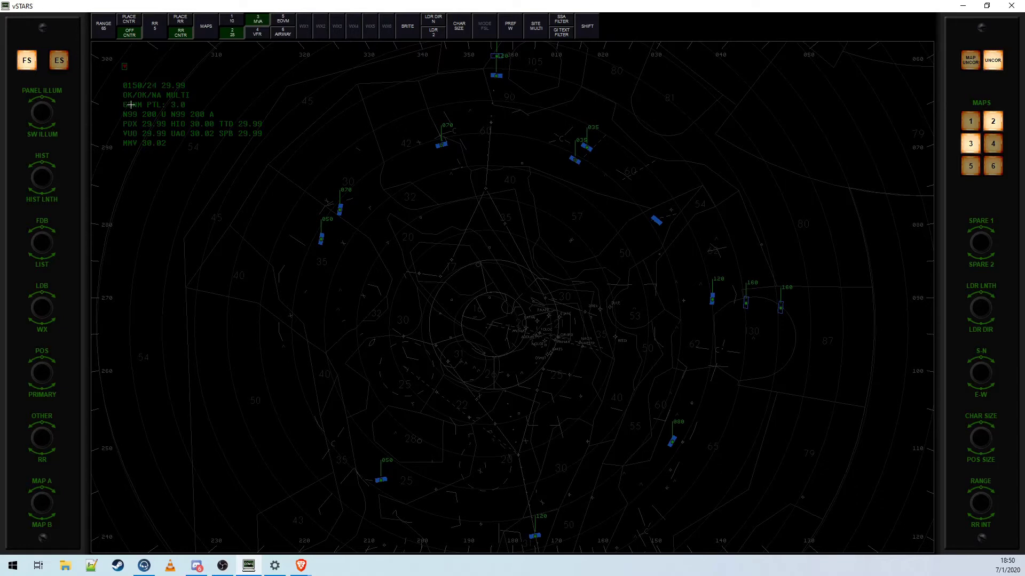
{"action": "scroll", "coordinate": [43, 249], "scroll_direction": "up", "scroll_amount": 2}
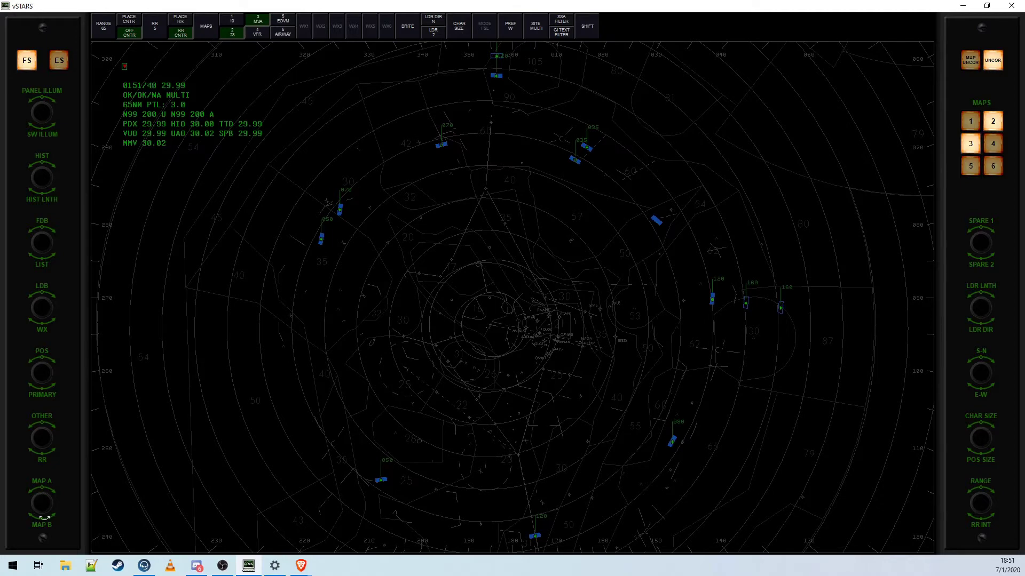
- Extend the leader lines to length 7, return them to length 2 and set the leader direction to SE
{"action": "scroll", "coordinate": [45, 518], "scroll_direction": "up", "scroll_amount": 2}
{"action": "scroll", "coordinate": [982, 299], "scroll_direction": "up", "scroll_amount": 3}
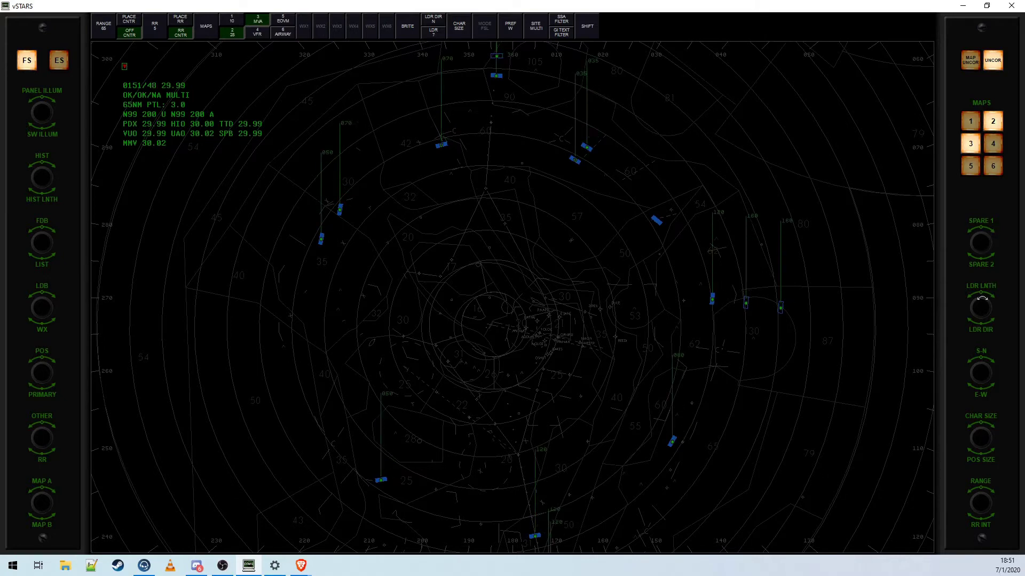
{"action": "scroll", "coordinate": [981, 302], "scroll_direction": "down", "scroll_amount": 3}
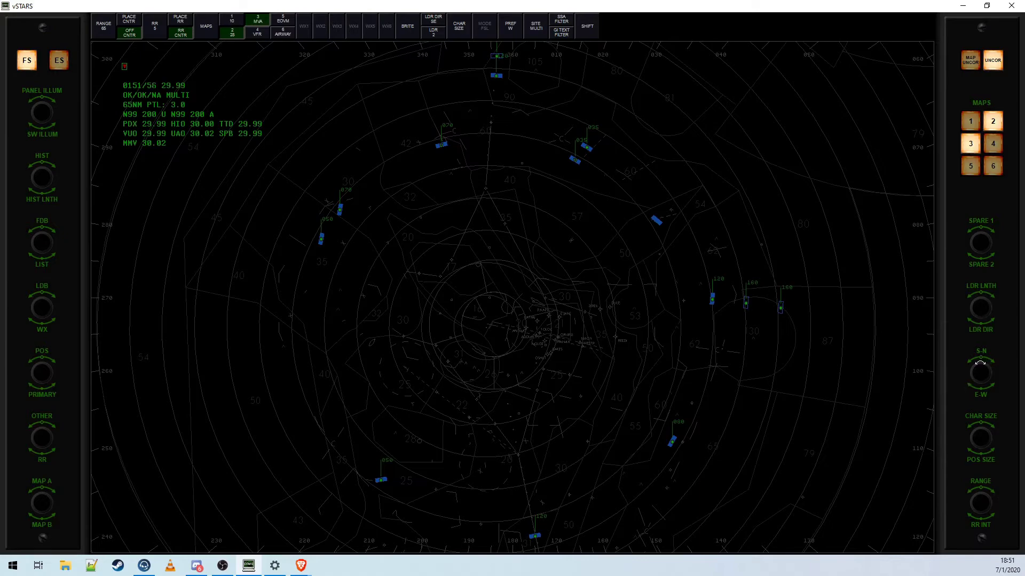
- Shift the scope center along the south-north axis, and move it east-west and back
{"action": "scroll", "coordinate": [981, 359], "scroll_direction": "down", "scroll_amount": 3}
{"action": "scroll", "coordinate": [981, 385], "scroll_direction": "up", "scroll_amount": 4}
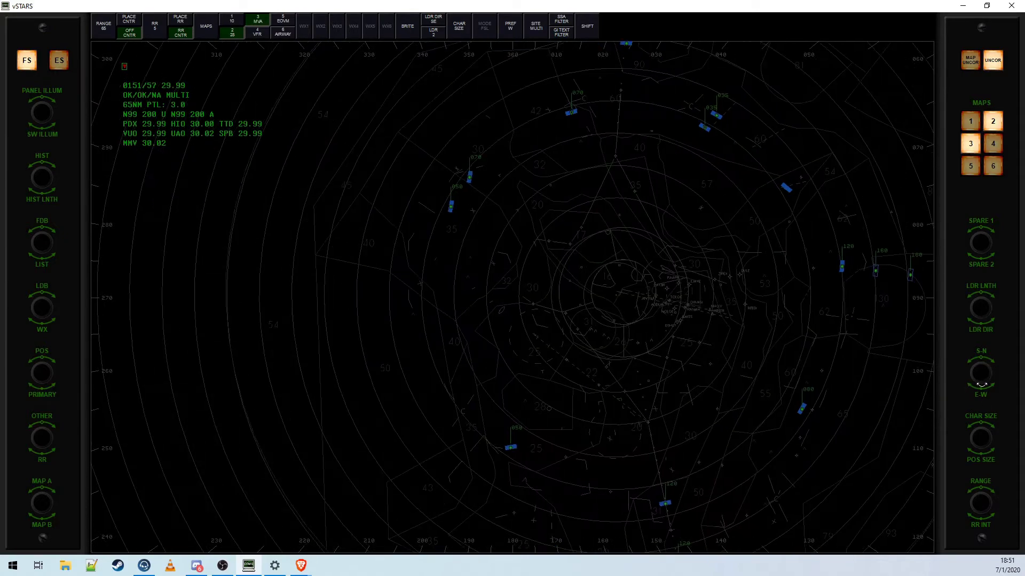
{"action": "scroll", "coordinate": [982, 386], "scroll_direction": "down", "scroll_amount": 4}
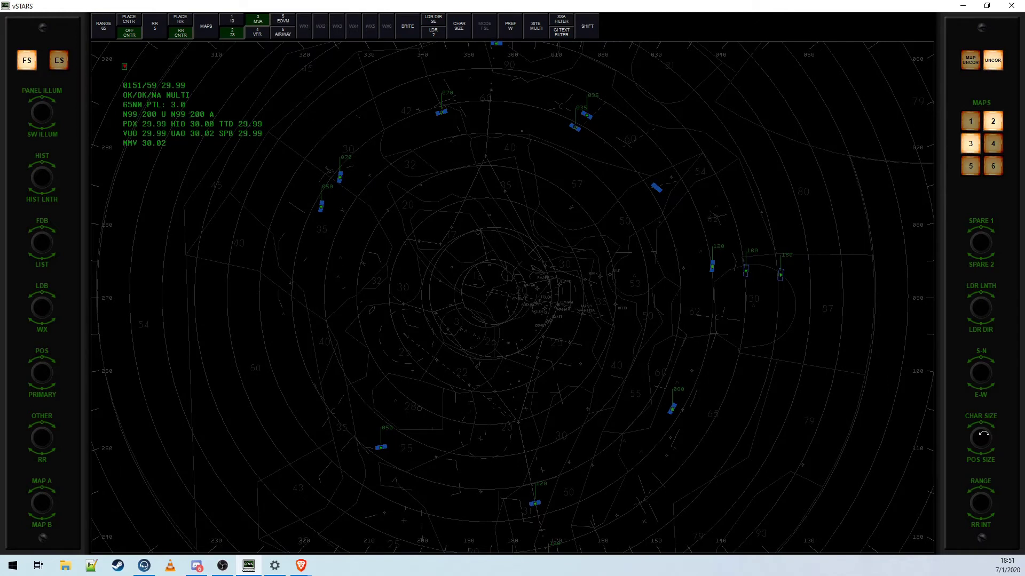
- Enlarge and restore the data block characters, and do the same with the position symbols
{"action": "scroll", "coordinate": [983, 434], "scroll_direction": "up", "scroll_amount": 3}
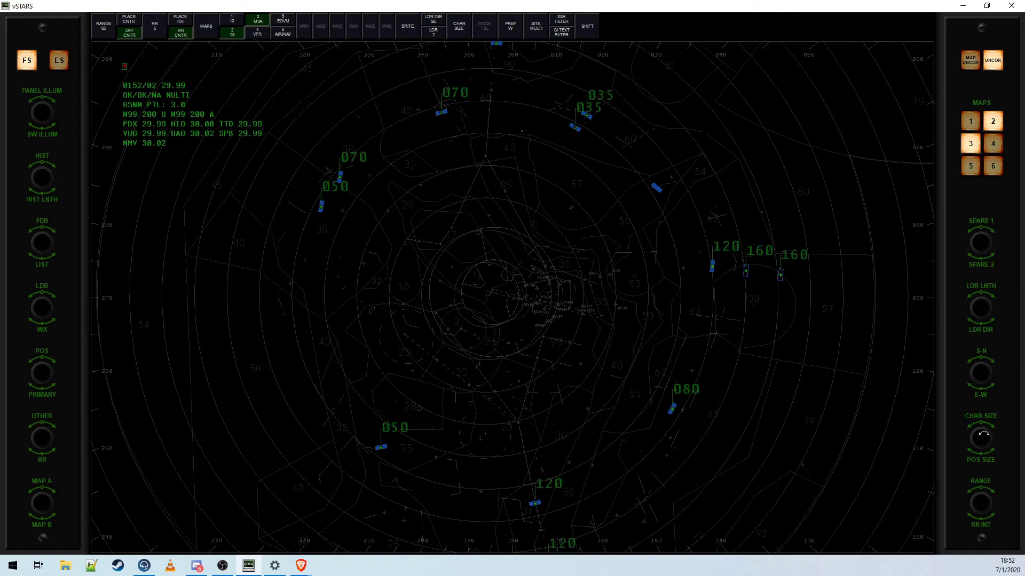
{"action": "scroll", "coordinate": [984, 434], "scroll_direction": "down", "scroll_amount": 3}
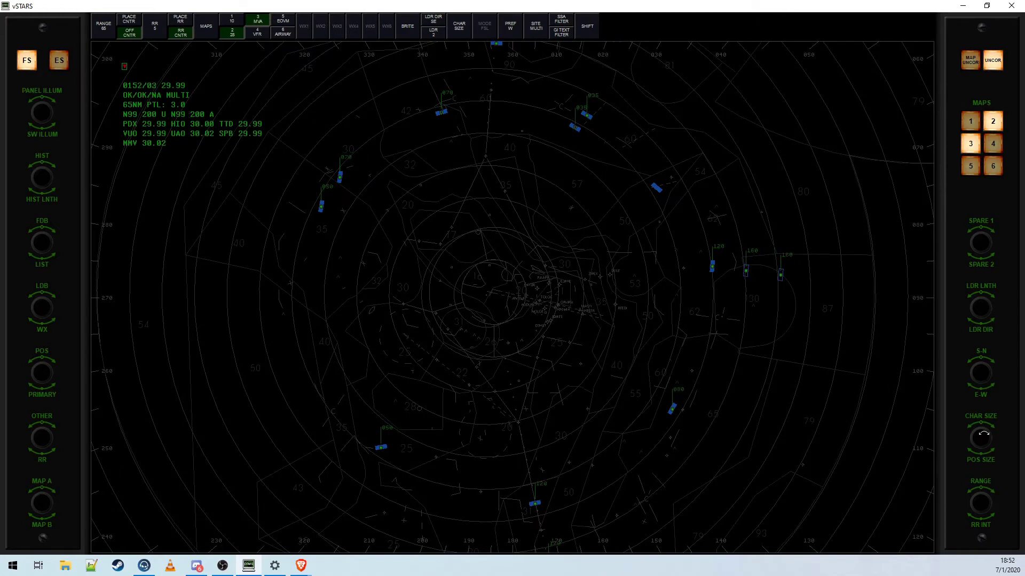
{"action": "scroll", "coordinate": [981, 446], "scroll_direction": "up", "scroll_amount": 3}
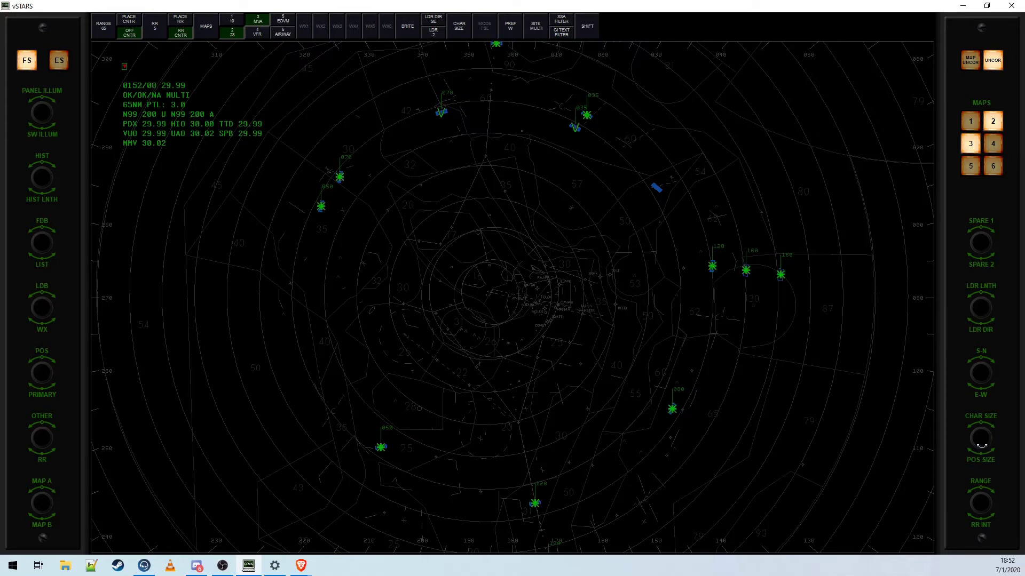
{"action": "scroll", "coordinate": [982, 446], "scroll_direction": "down", "scroll_amount": 3}
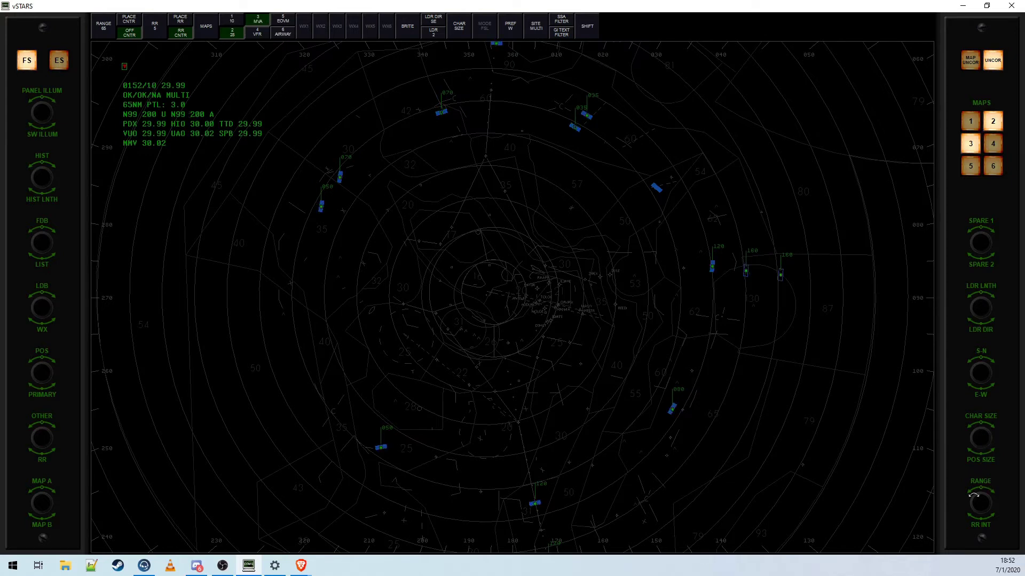
- Widen the scope range to 135 NM, narrow it again and set it to 60 NM
{"action": "scroll", "coordinate": [973, 496], "scroll_direction": "down", "scroll_amount": 7}
{"action": "scroll", "coordinate": [973, 495], "scroll_direction": "up", "scroll_amount": 13}
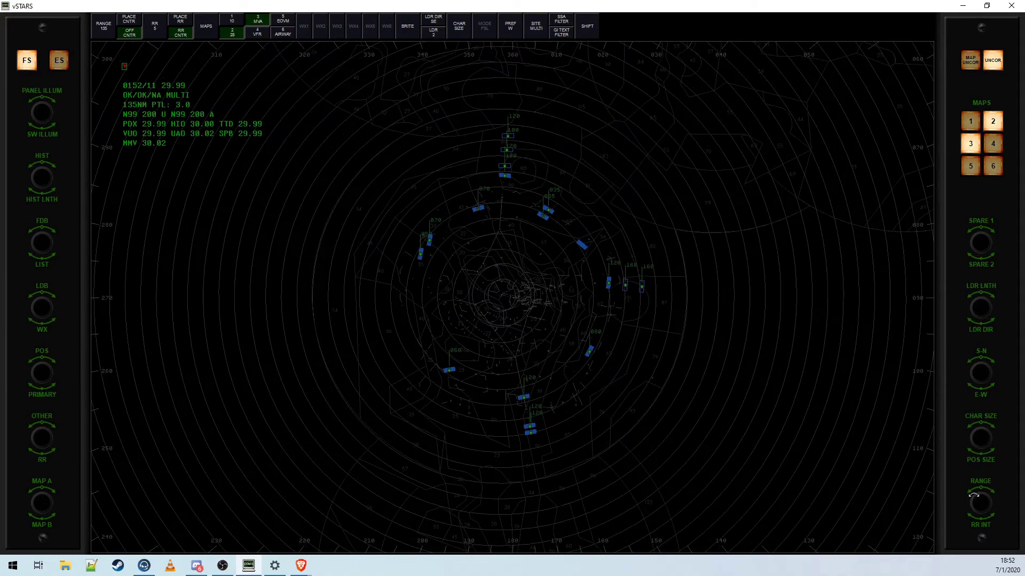
{"action": "scroll", "coordinate": [973, 495], "scroll_direction": "down", "scroll_amount": 7}
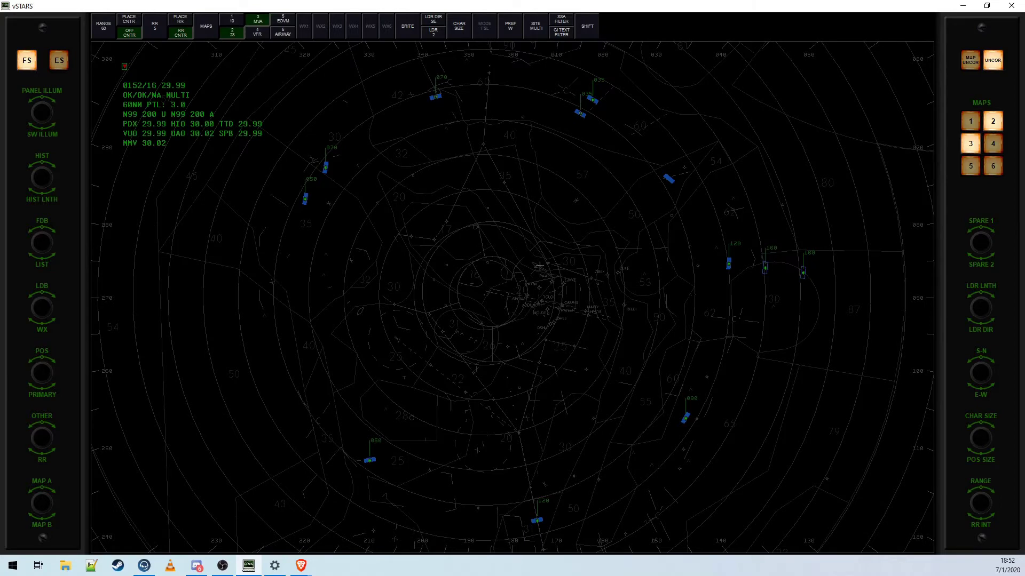
- Turn off the Show Display Control Panels (DCPs) option in the general settings, and apply the change
{"action": "key", "text": "ctrl+s"}
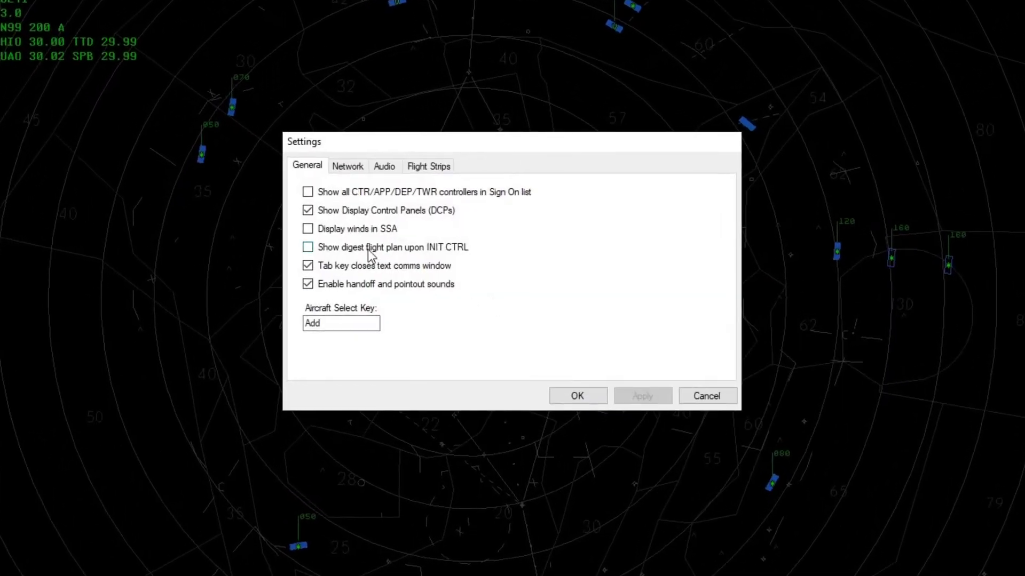
{"action": "left_click", "coordinate": [367, 213]}
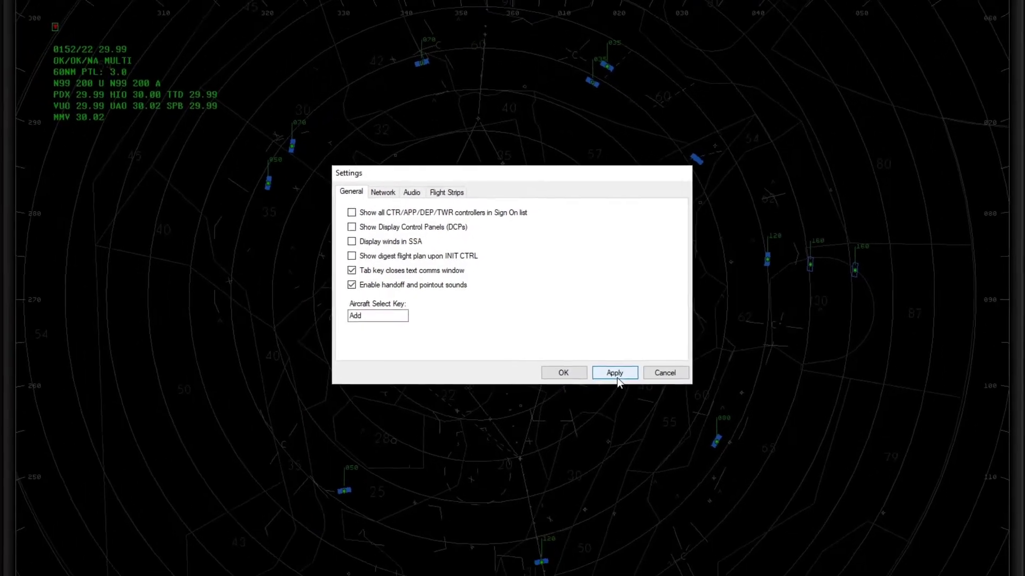
{"action": "left_click", "coordinate": [628, 384]}
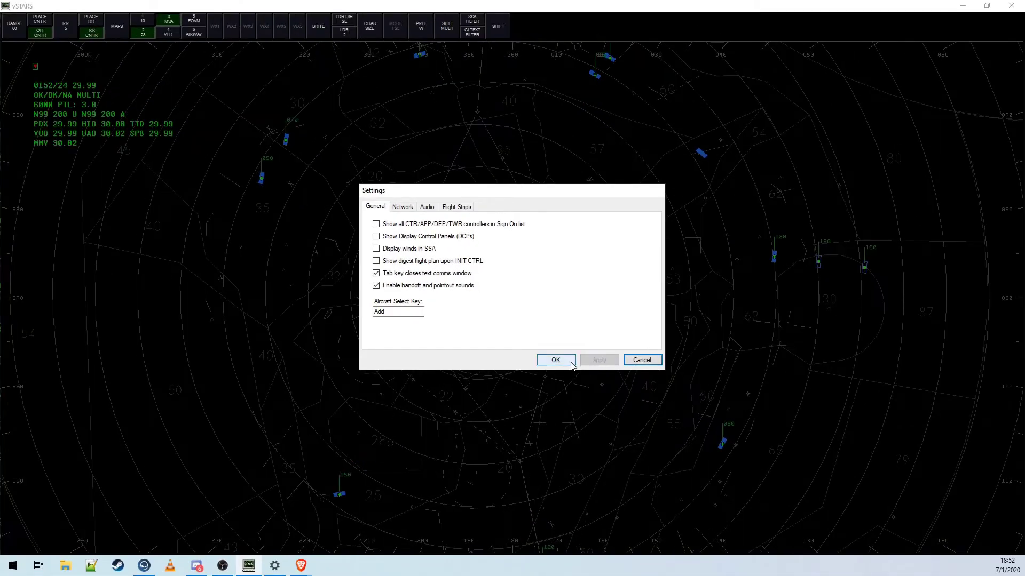
{"action": "left_click", "coordinate": [555, 359]}
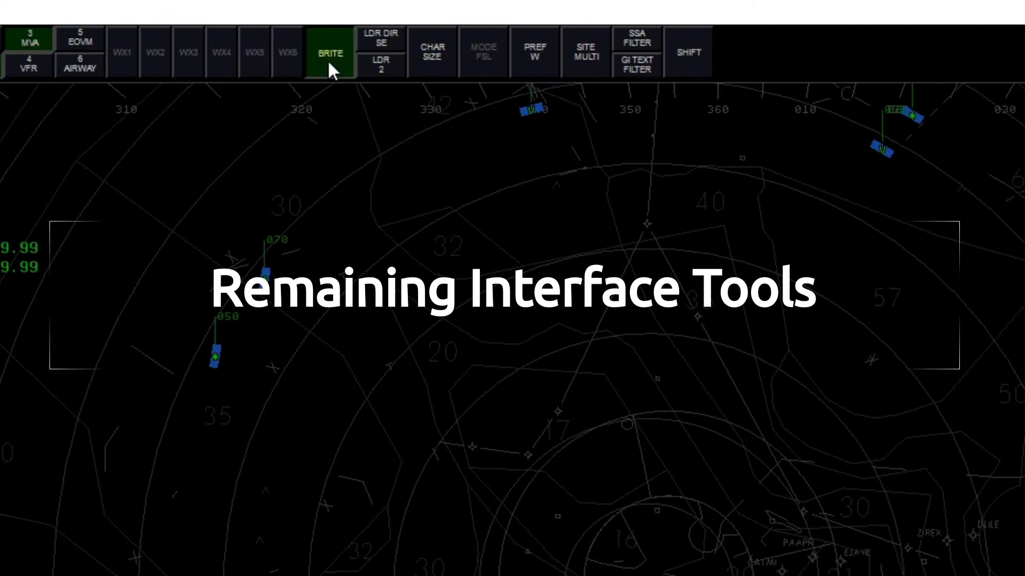
- Adjust the map A (MPA) brightness and close the brightness settings
{"action": "left_click", "coordinate": [329, 63]}
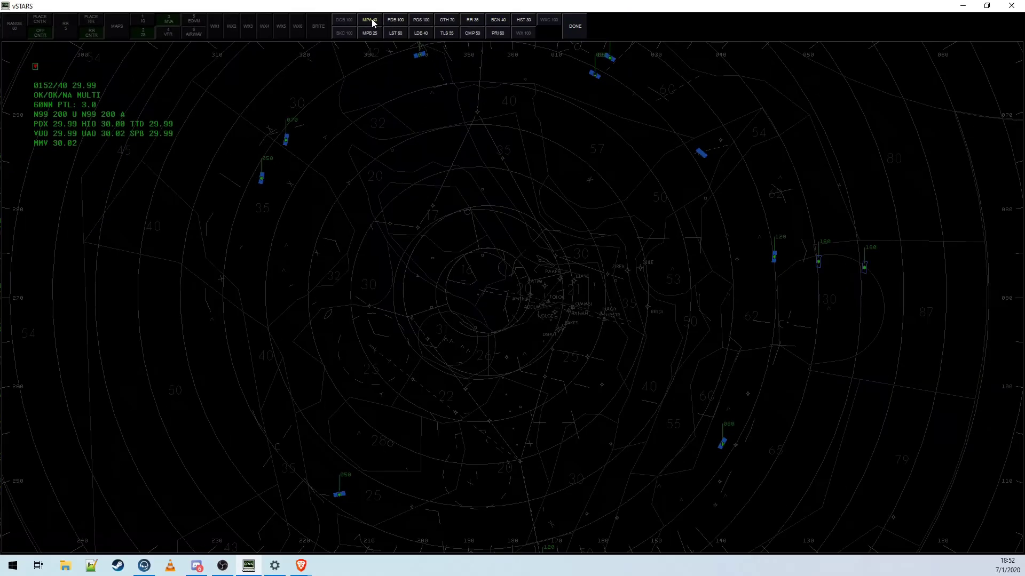
{"action": "scroll", "coordinate": [372, 22], "scroll_direction": "up", "scroll_amount": 2}
{"action": "left_click", "coordinate": [372, 22]}
{"action": "left_click", "coordinate": [574, 27]}
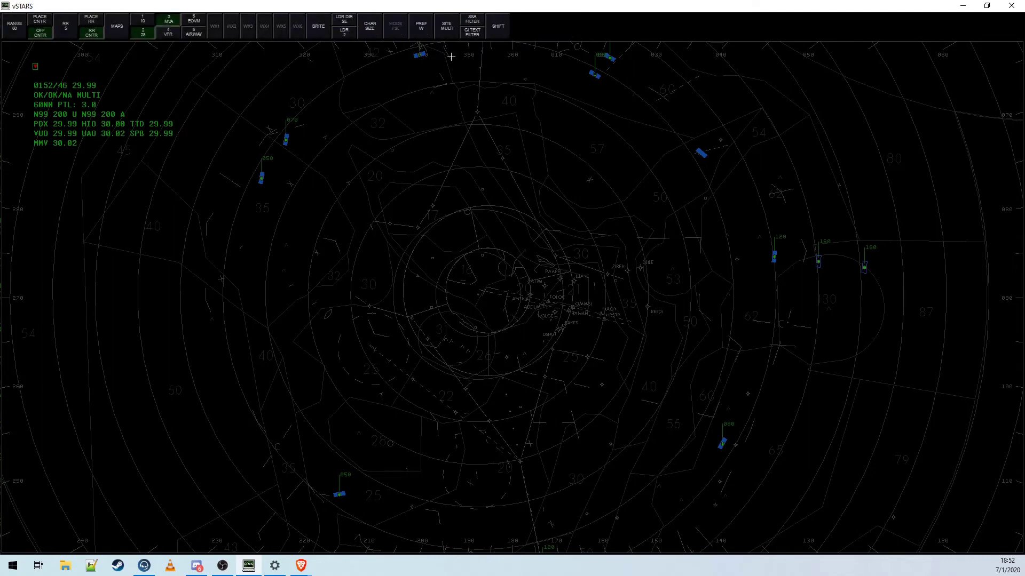
- Look through the character size settings and the preference set options, and close both without changing anything
{"action": "left_click", "coordinate": [344, 21]}
{"action": "left_click", "coordinate": [376, 30]}
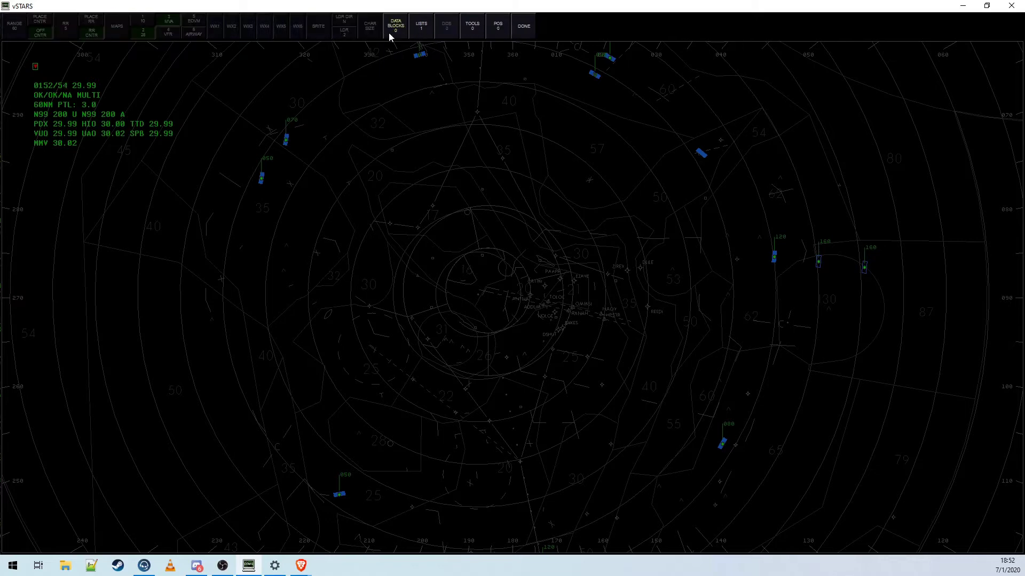
{"action": "left_click", "coordinate": [531, 31]}
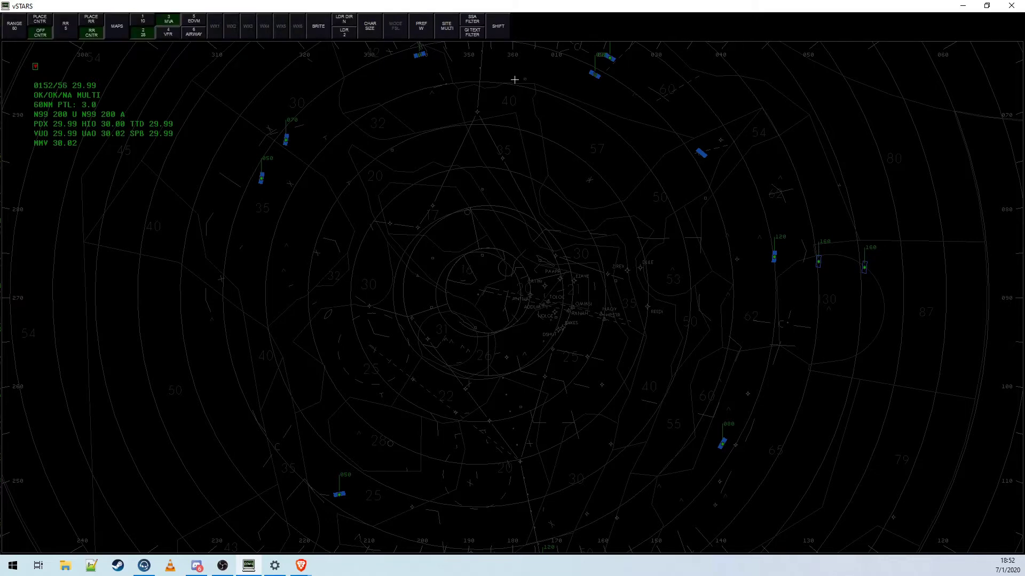
{"action": "left_click", "coordinate": [422, 29]}
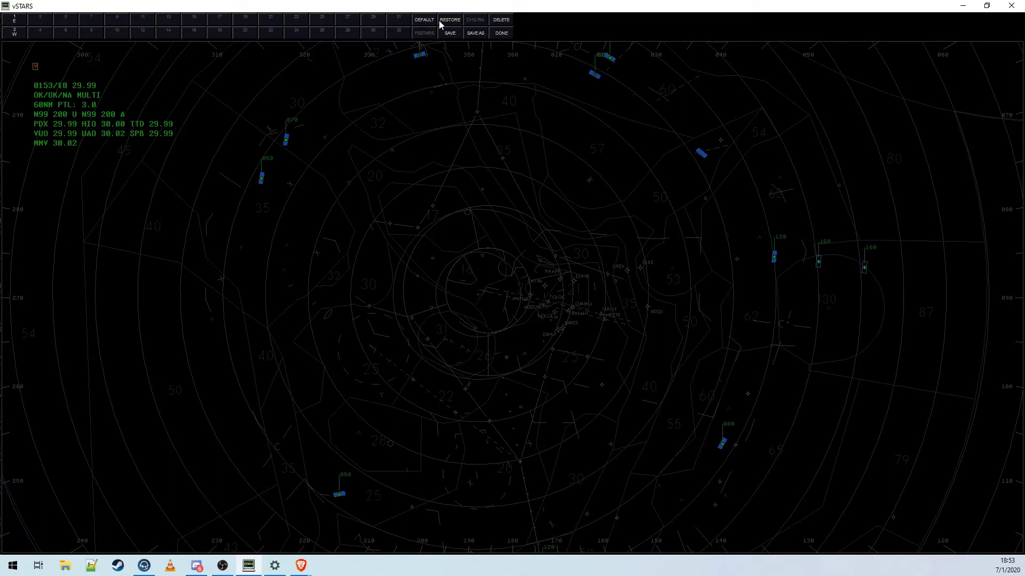
{"action": "left_click", "coordinate": [506, 34]}
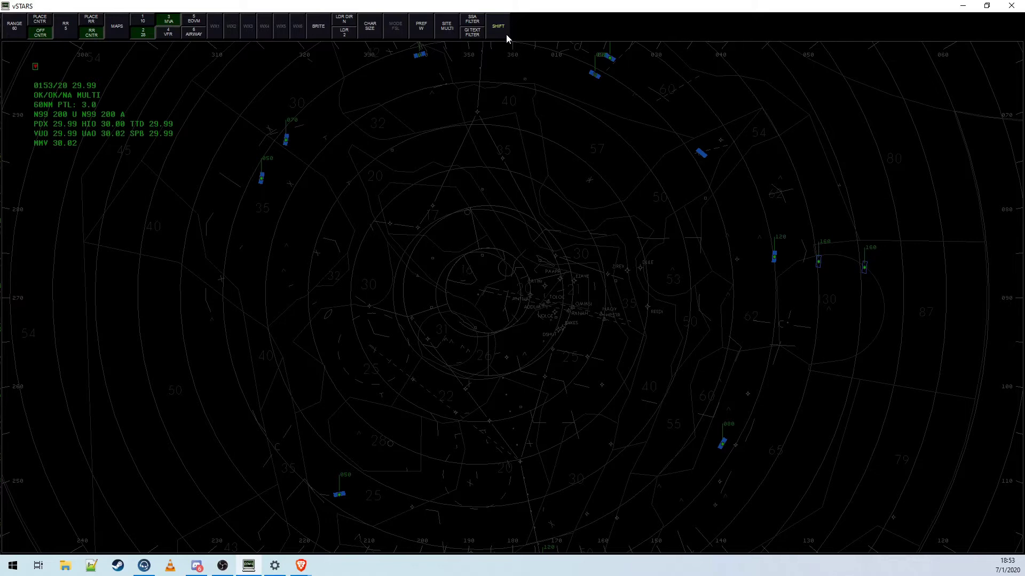
- Switch the radar site from MULTI to the single site PDX and back to MULTI
{"action": "left_click", "coordinate": [447, 26]}
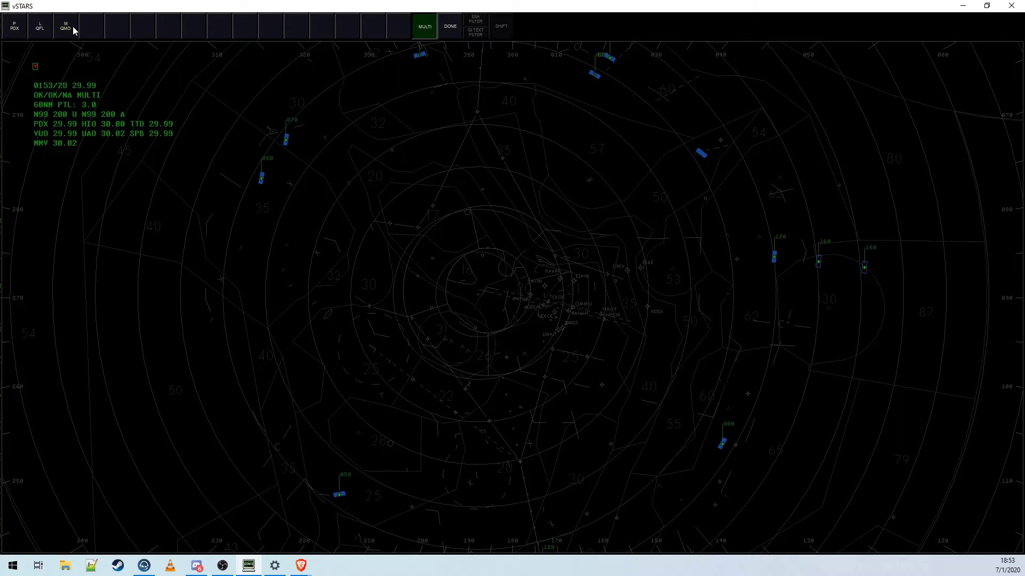
{"action": "left_click", "coordinate": [456, 28]}
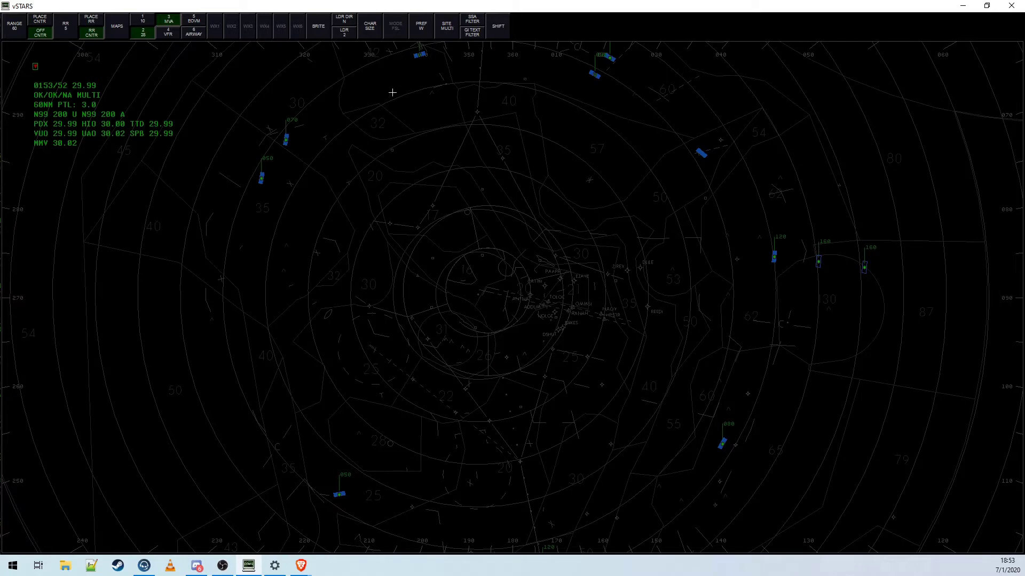
{"action": "left_click", "coordinate": [447, 28]}
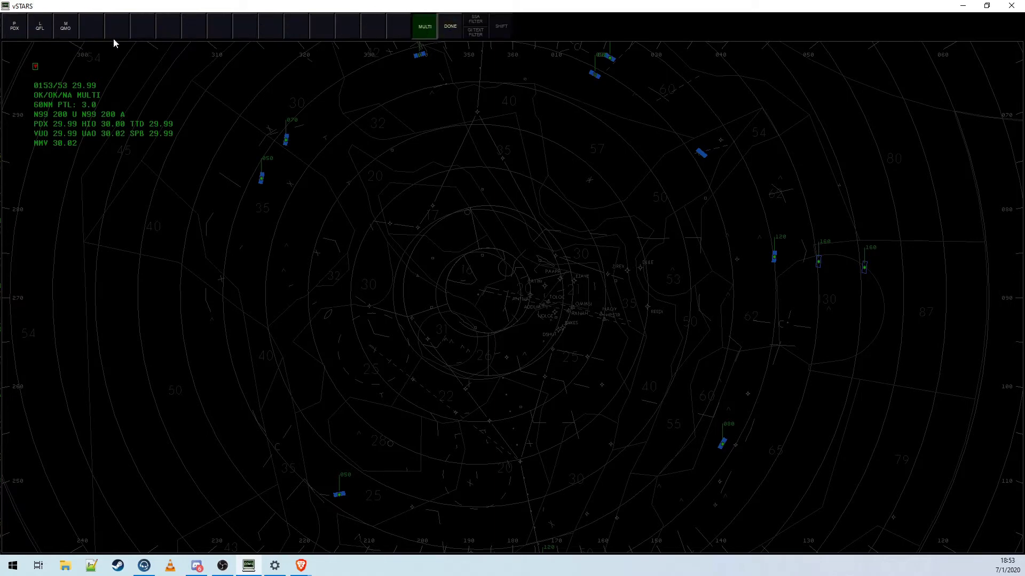
{"action": "left_click", "coordinate": [15, 26]}
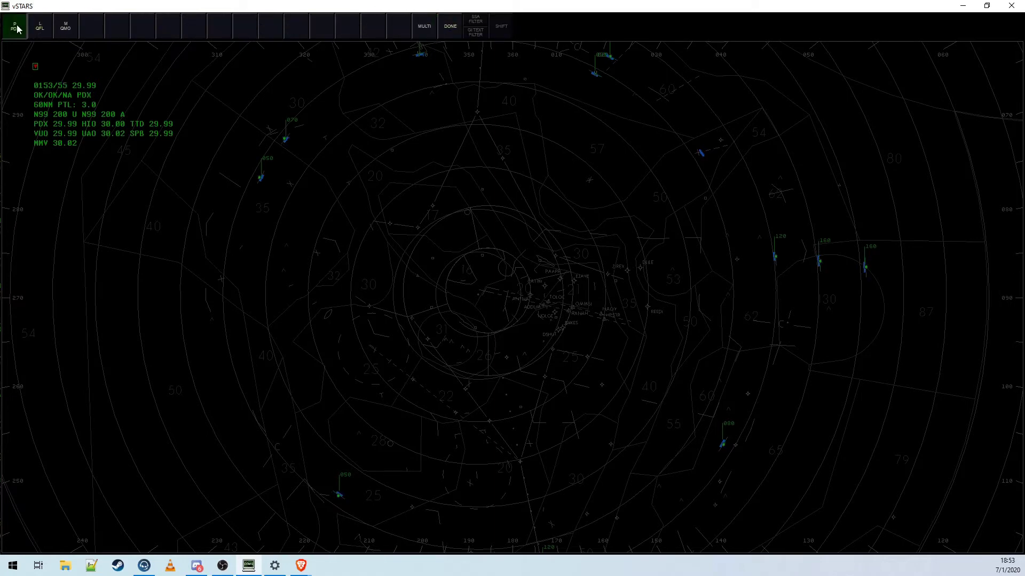
{"action": "left_click", "coordinate": [445, 23]}
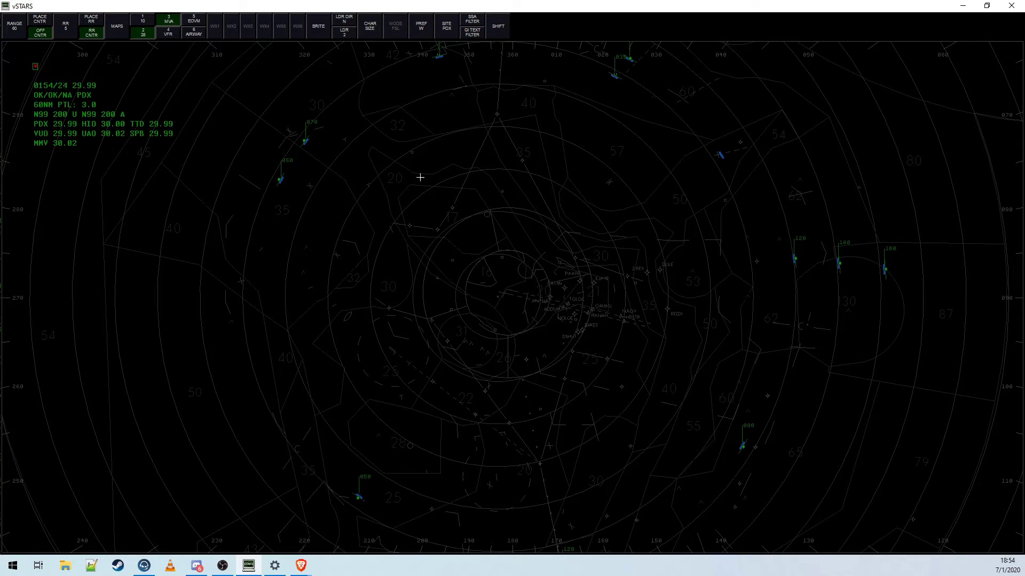
{"action": "left_click", "coordinate": [443, 32]}
{"action": "left_click", "coordinate": [425, 32]}
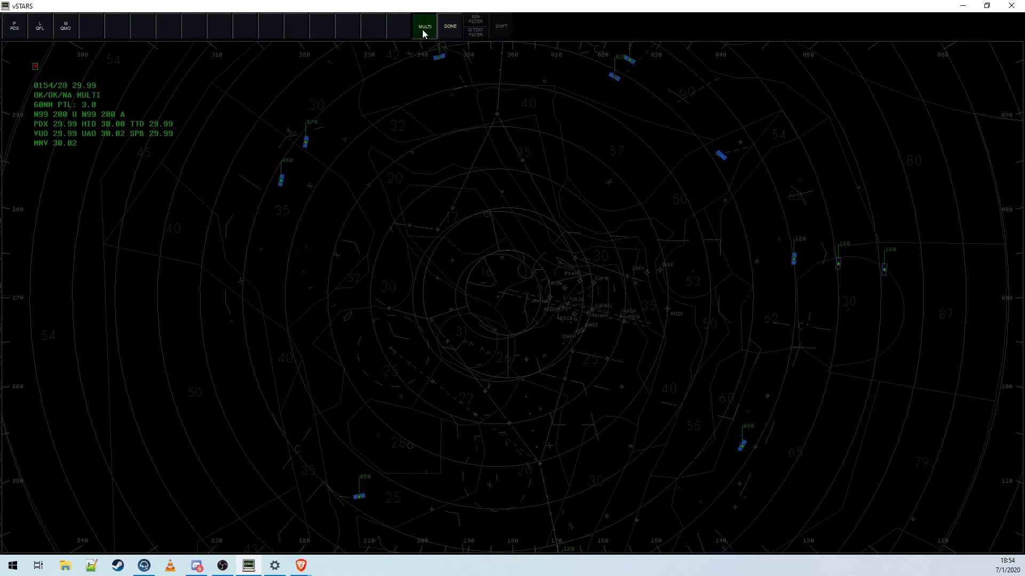
{"action": "left_click", "coordinate": [448, 31]}
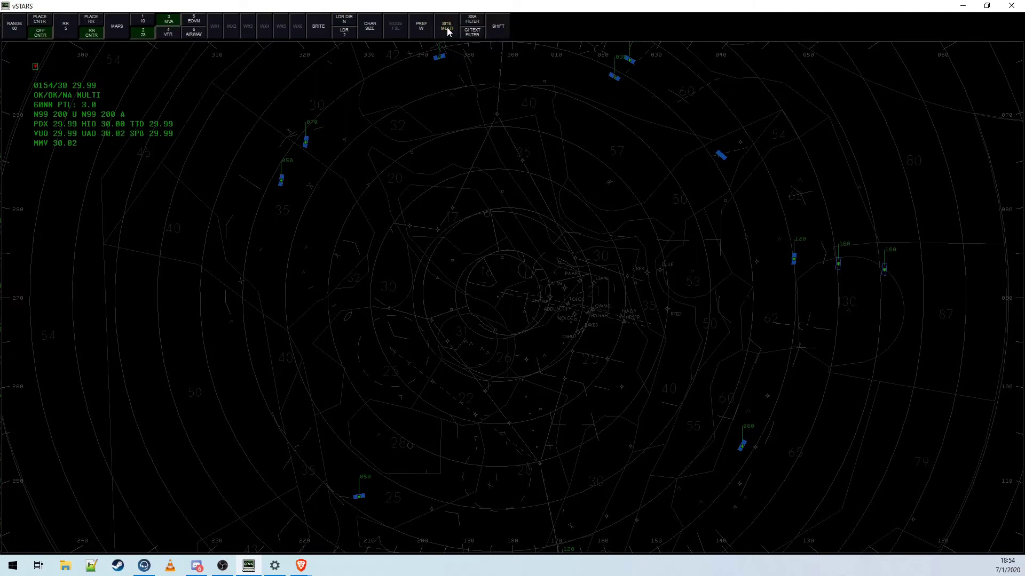
- Look at the second set of display controls with the history and PTL settings, and return to the main set
{"action": "left_click", "coordinate": [494, 34]}
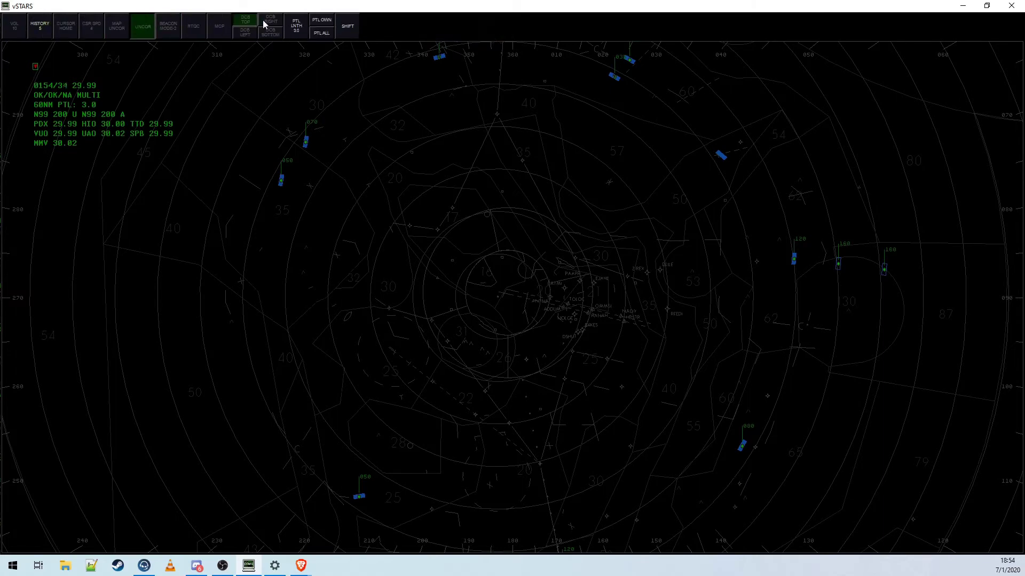
{"action": "left_click", "coordinate": [350, 36]}
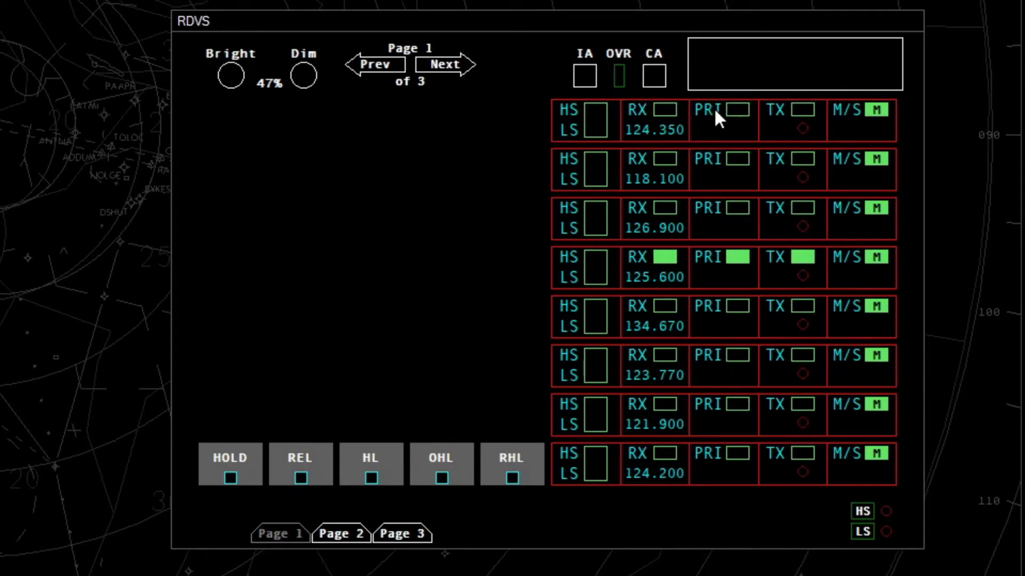
- Check the radio configuration for 124.350 in RDVS without changing it, and look through radio pages 2 and 3
{"action": "right_click", "coordinate": [661, 128]}
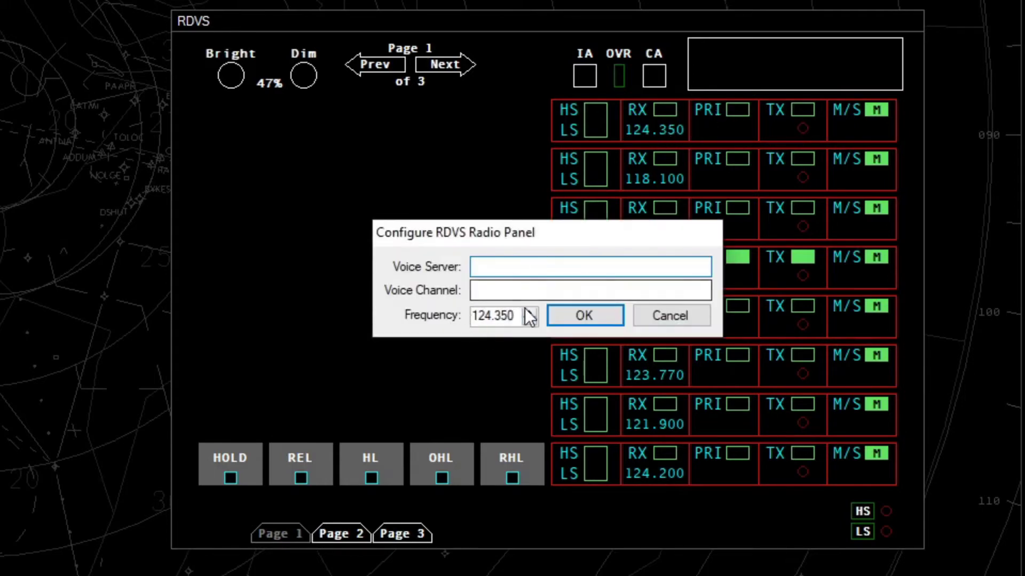
{"action": "left_click", "coordinate": [670, 321]}
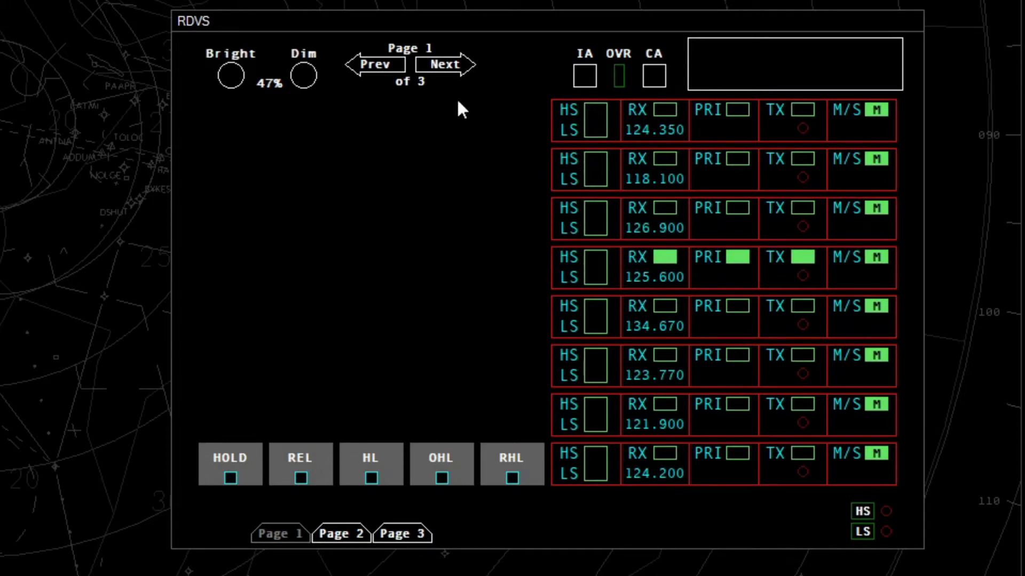
{"action": "left_click", "coordinate": [342, 536]}
{"action": "left_click", "coordinate": [408, 536]}
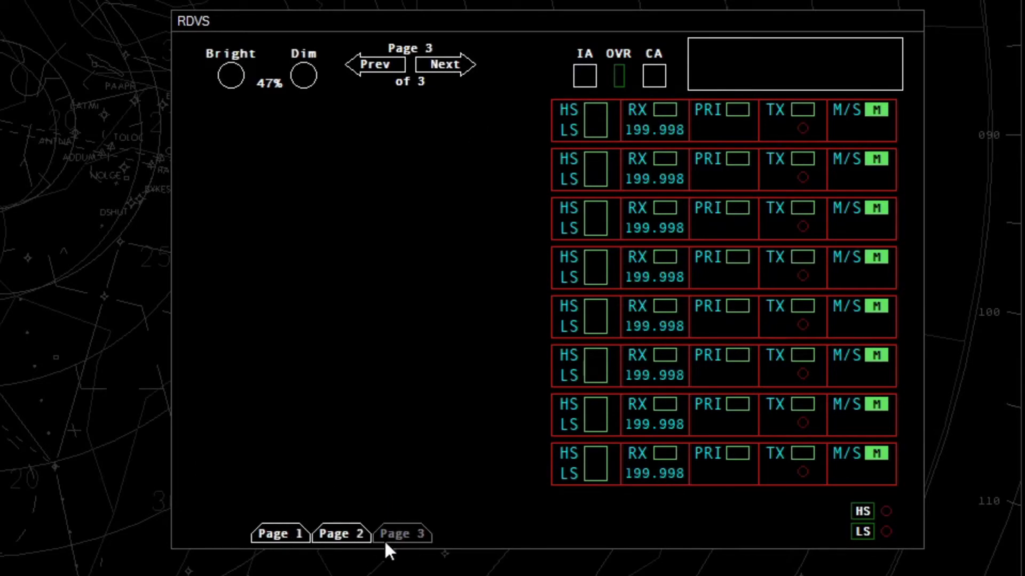
{"action": "left_click", "coordinate": [273, 535]}
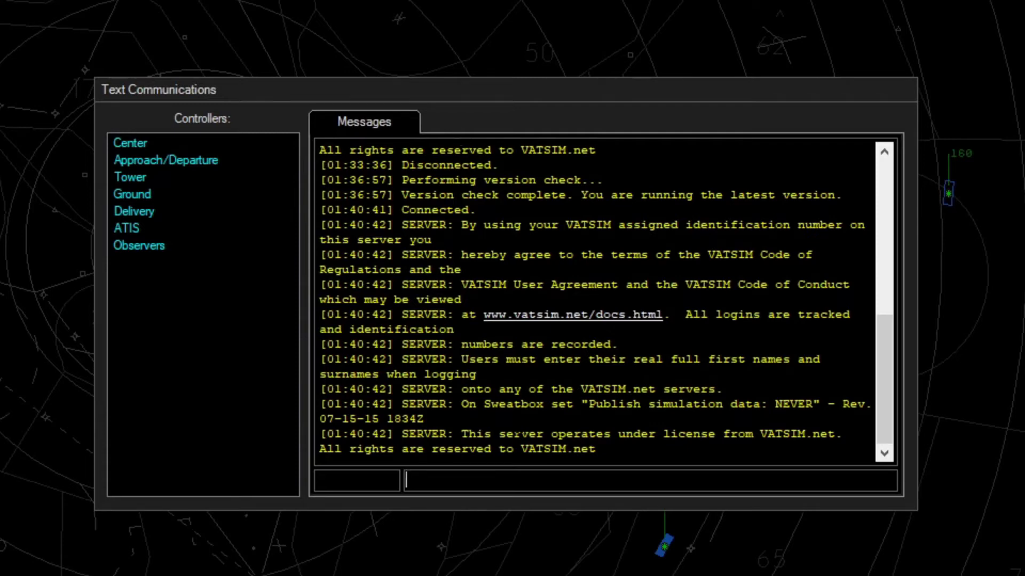
- Open a private chat with ASA123 using the .chat command, and close that chat
{"action": "type", "text": ".chat ASA123"}
{"action": "key", "text": "Return"}
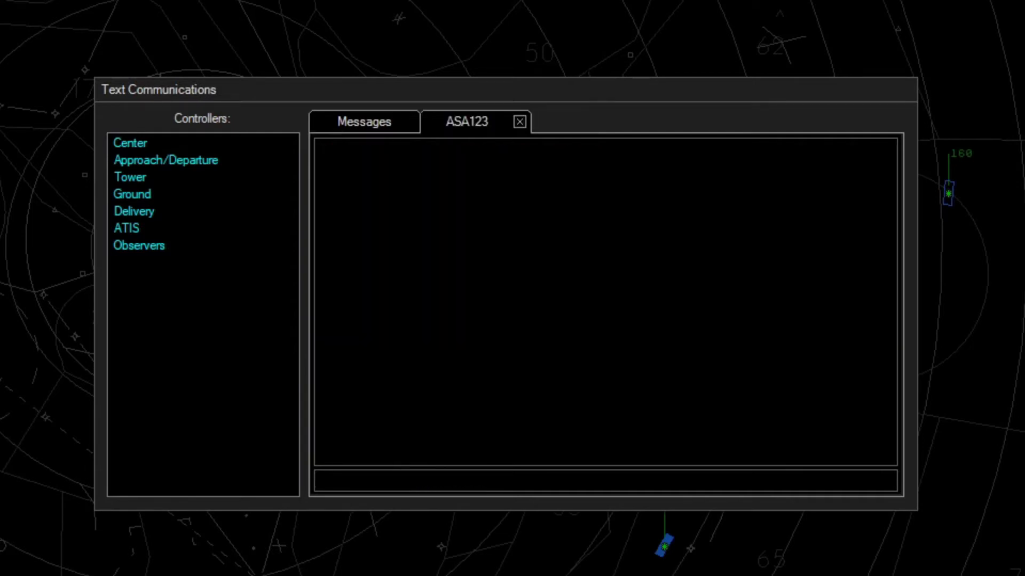
{"action": "left_click", "coordinate": [521, 122]}
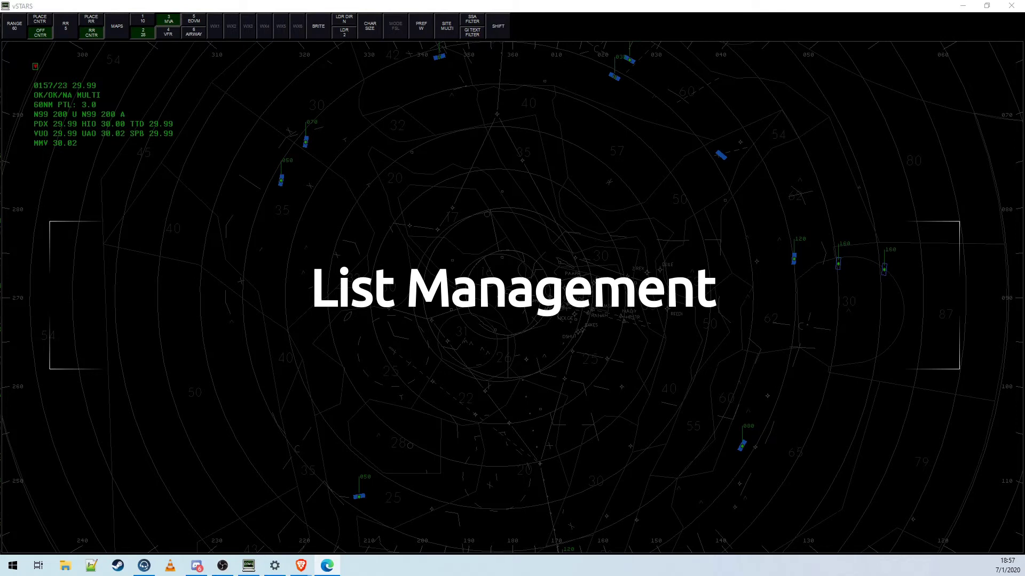
- Return to the radar scope and place the signed-on controllers list in the empty northeast area using T S
{"action": "key", "text": "alt+Tab"}
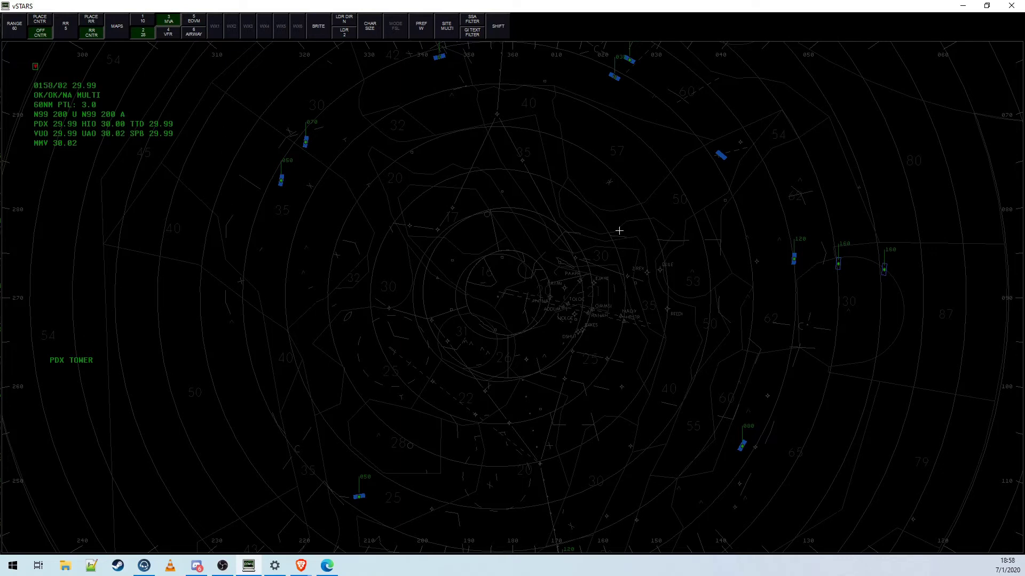
{"action": "type", "text": "T S"}
{"action": "left_click", "coordinate": [851, 70]}
- Recentre the scope, pan the picture off centre, and recentre it again
{"action": "left_click", "coordinate": [40, 34]}
{"action": "left_click", "coordinate": [40, 34]}
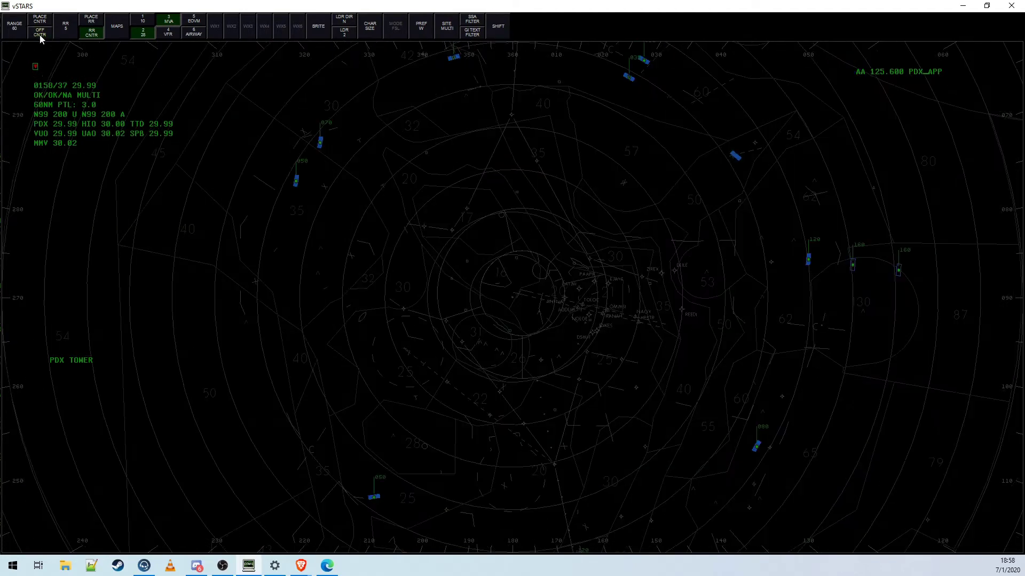
{"action": "left_click_drag", "start_coordinate": [290, 313], "coordinate": [449, 221]}
{"action": "left_click", "coordinate": [40, 35]}
- Hide and restore the display control bar, and widen the scope range to 75 NM
{"action": "key", "text": "ctrl+d"}
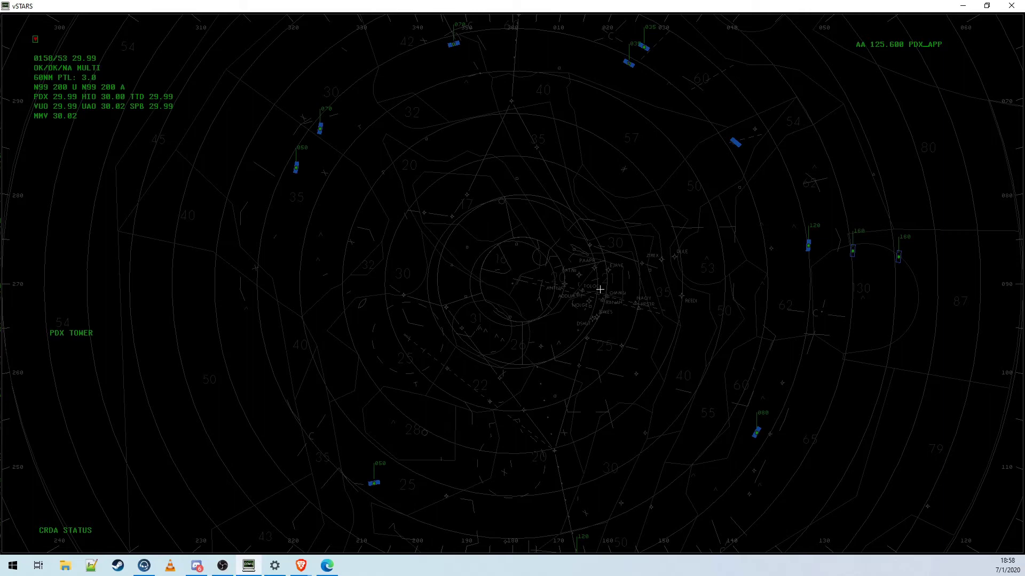
{"action": "key", "text": "ctrl+F8"}
{"action": "key", "text": "ctrl+F8"}
{"action": "key", "text": "ctrl+F8"}
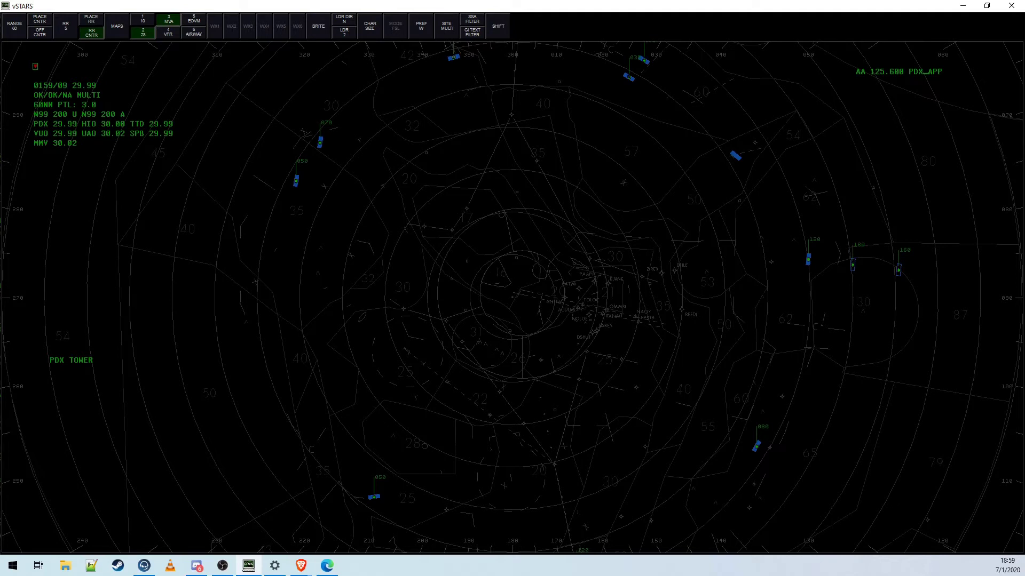
{"action": "scroll", "coordinate": [524, 294], "scroll_direction": "down", "scroll_amount": 3}
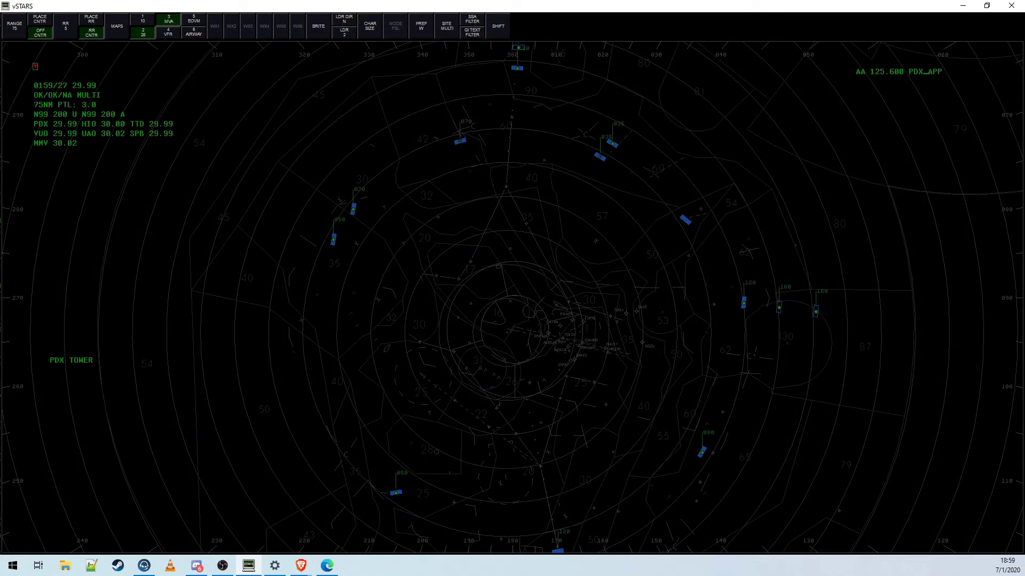
- Bring up the Text Communications window and move it off the radar scope
{"action": "key", "text": "alt+Tab"}
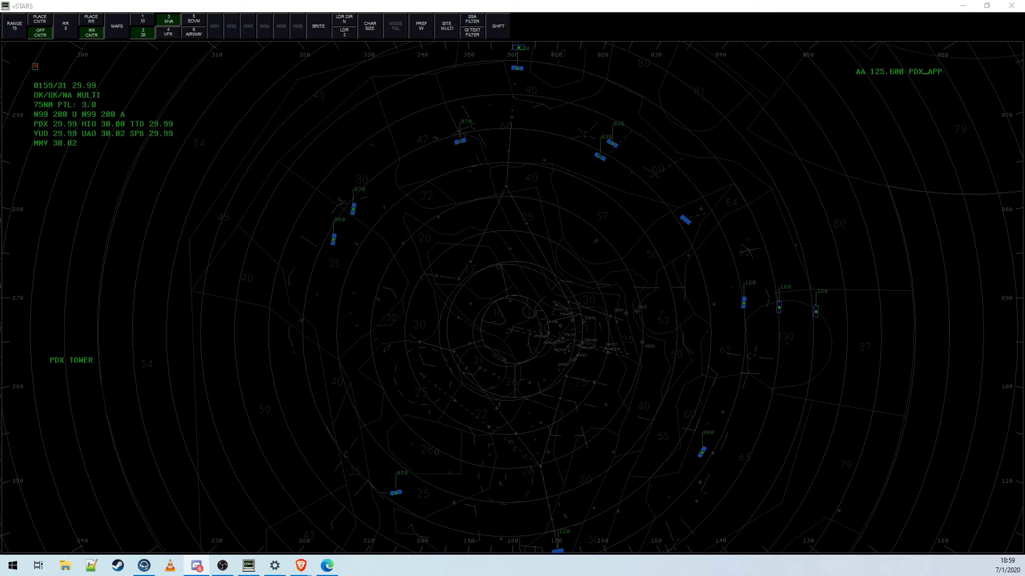
{"action": "key", "text": "alt+Tab"}
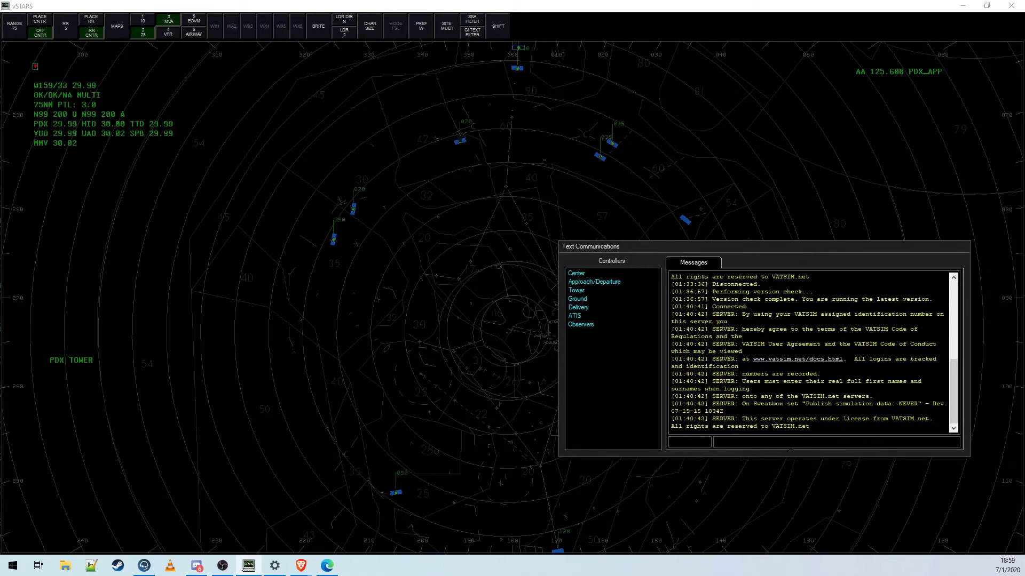
{"action": "left_click", "coordinate": [781, 439]}
{"action": "left_click_drag", "start_coordinate": [711, 247], "coordinate": [1024, 250]}
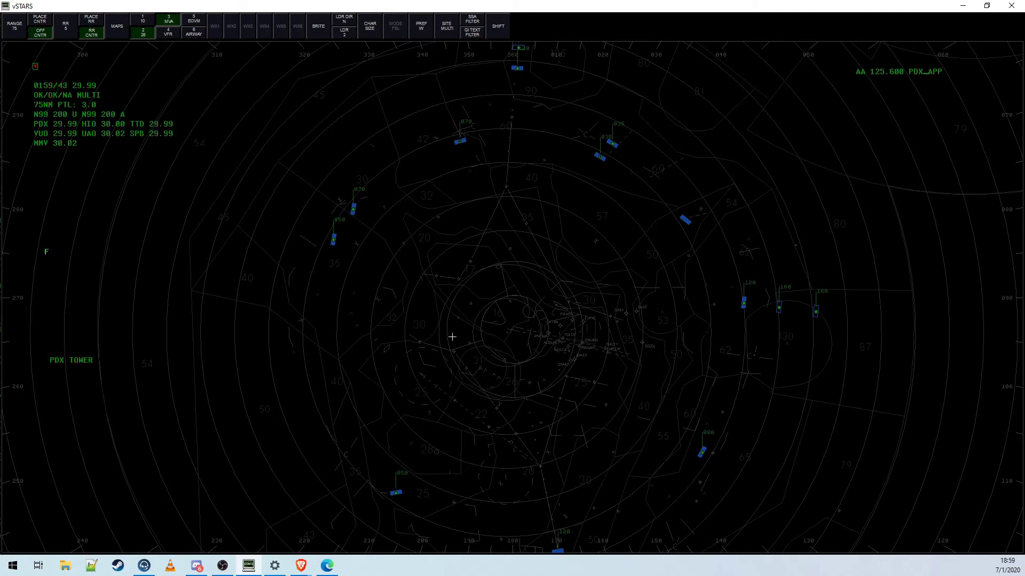
- Reposition the signed-on controllers list on the scope with the T S command
{"action": "type", "text": "T S"}
{"action": "left_click", "coordinate": [156, 243]}
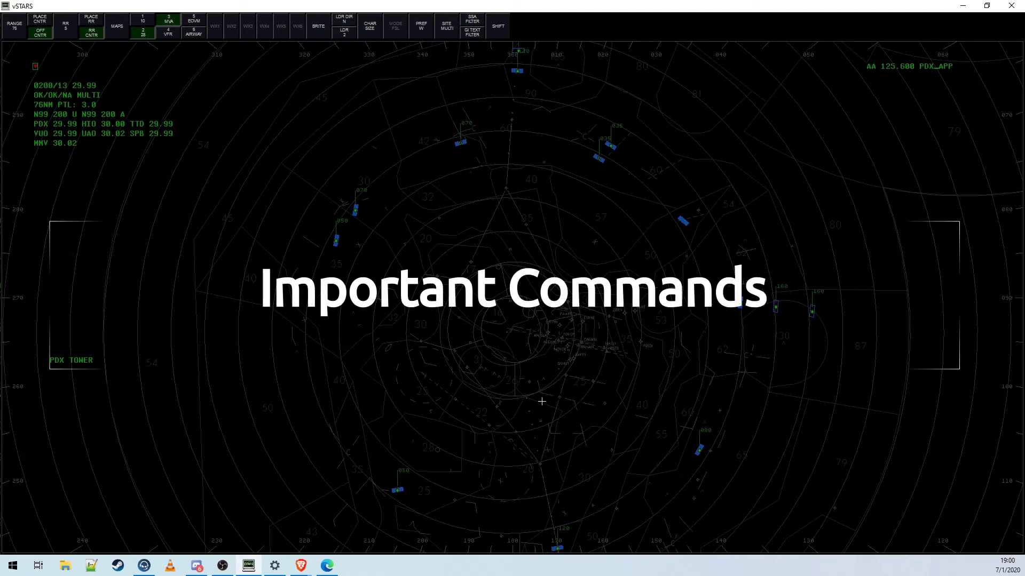
- Widen the scope range to 97 NM, narrow it to 72 NM and pan the picture back into place
{"action": "scroll", "coordinate": [542, 408], "scroll_direction": "down", "scroll_amount": 20}
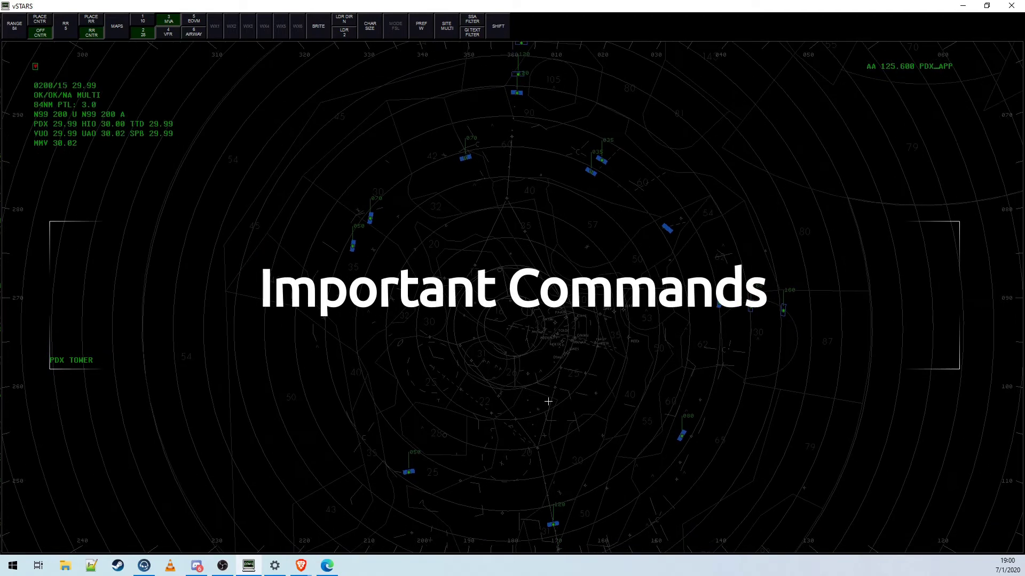
{"action": "scroll", "coordinate": [547, 401], "scroll_direction": "up", "scroll_amount": 3}
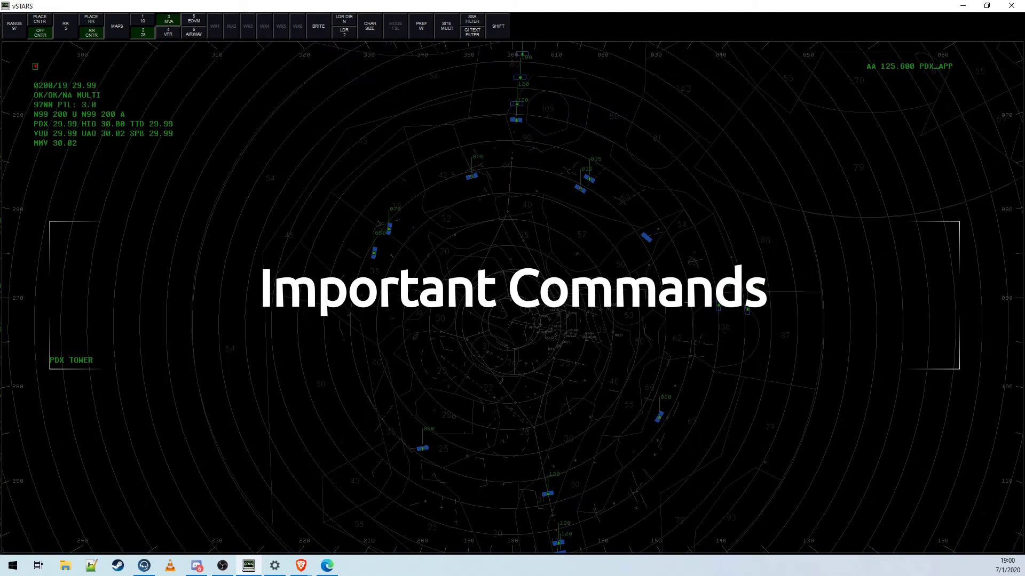
{"action": "left_click_drag", "start_coordinate": [472, 305], "coordinate": [469, 325]}
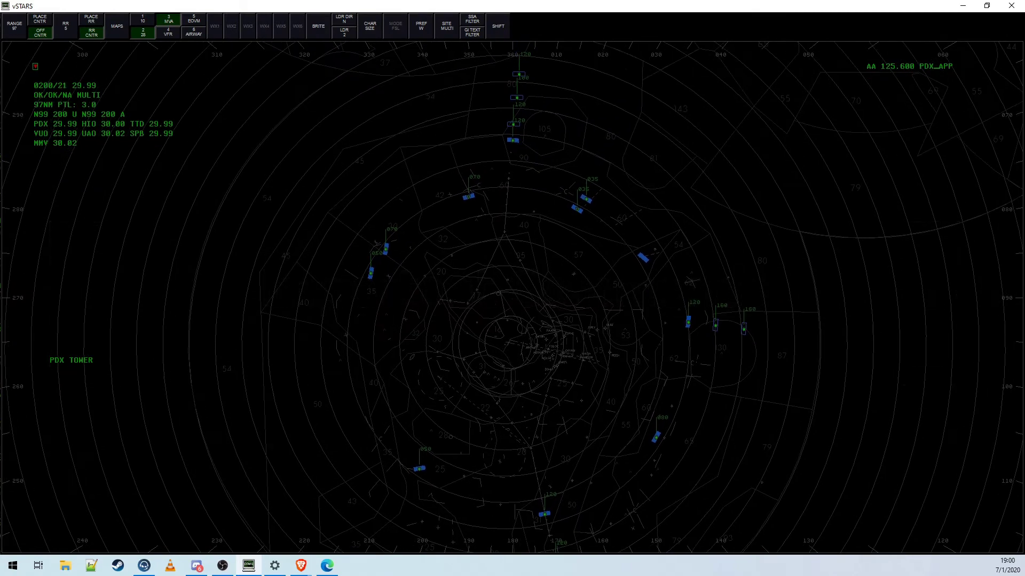
{"action": "scroll", "coordinate": [599, 322], "scroll_direction": "up", "scroll_amount": 20}
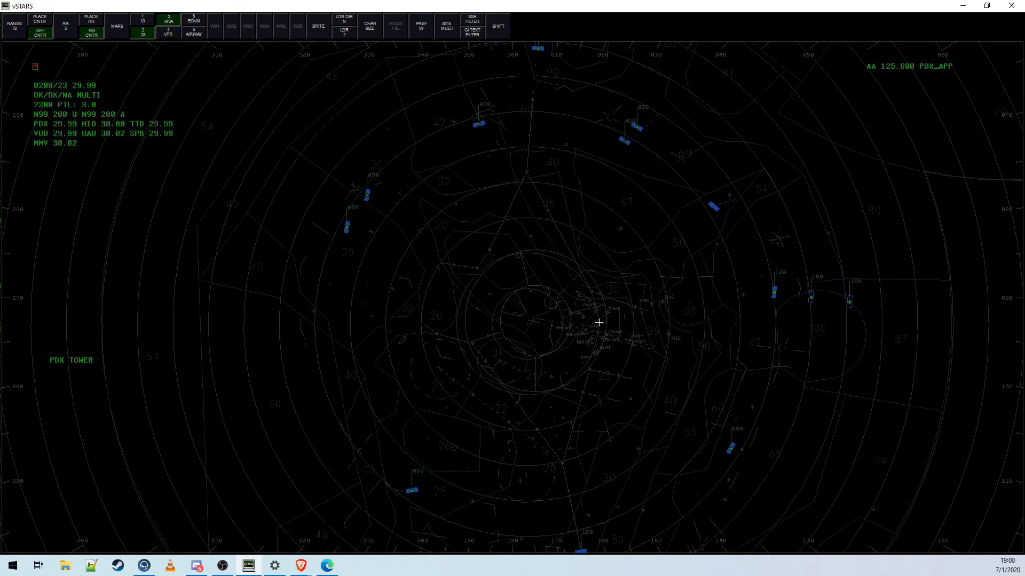
{"action": "left_click_drag", "start_coordinate": [599, 322], "coordinate": [604, 289]}
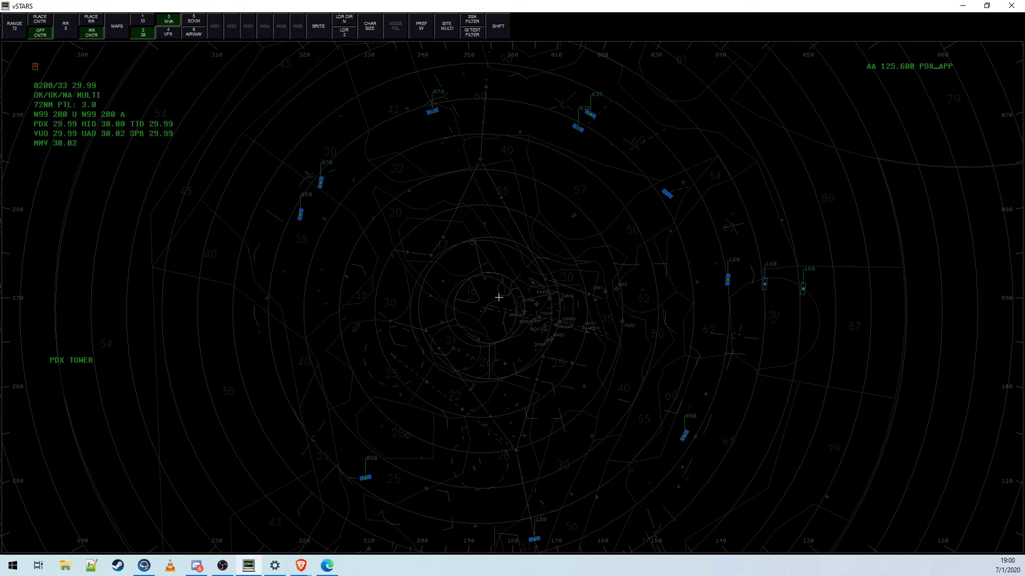
- Try the DA command twice and the VP command once on the eastern target labelled 120, cancelling each one
{"action": "type", "text": "DA"}
{"action": "left_click", "coordinate": [727, 278]}
{"action": "key", "text": "Escape"}
{"action": "type", "text": "DA"}
{"action": "left_click", "coordinate": [727, 278]}
{"action": "key", "text": "Escape"}
{"action": "type", "text": "VP"}
{"action": "left_click", "coordinate": [726, 279]}
{"action": "key", "text": "Escape"}
- Run the VP command for the aircraft AAL1407
{"action": "key", "text": "F9"}
{"action": "type", "text": "AAL1407"}
{"action": "key", "text": "Return"}
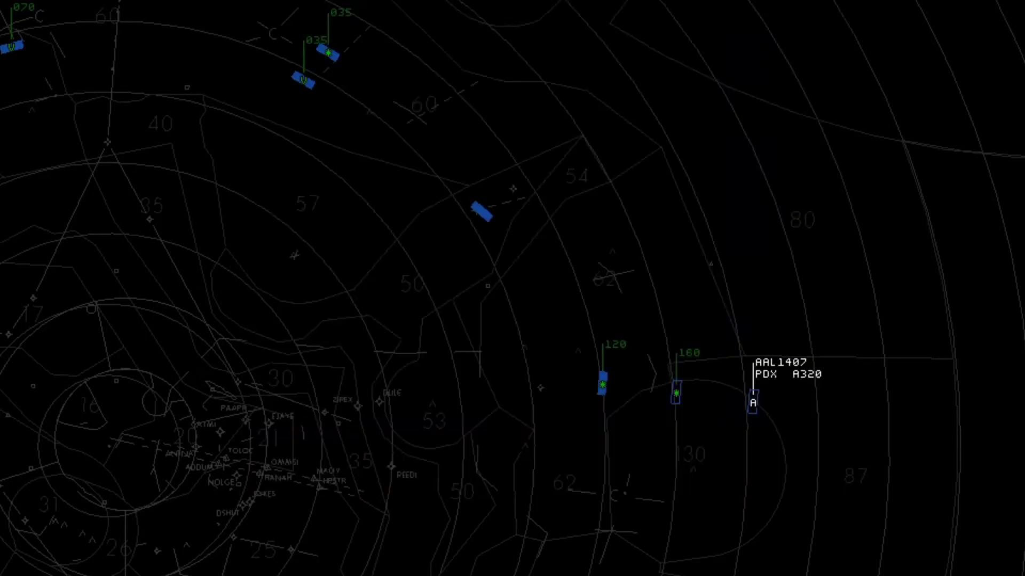
{"action": "key", "text": "ctrl+b"}
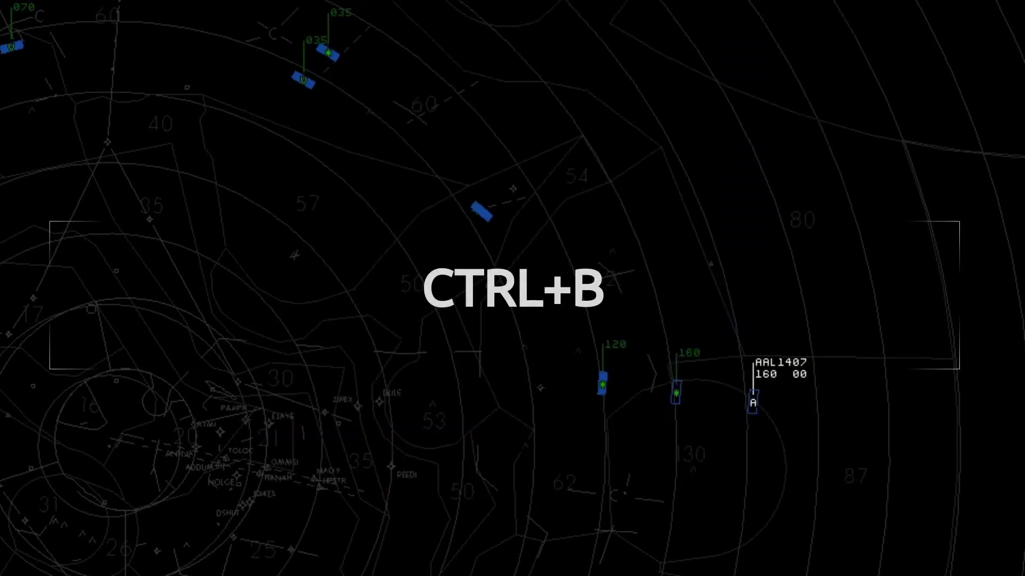
- Bring up the flight strips and examine the available actions and beacon code entry of the AAL1407 strip, cancelling the code edit
{"action": "key", "text": "ctrl+b"}
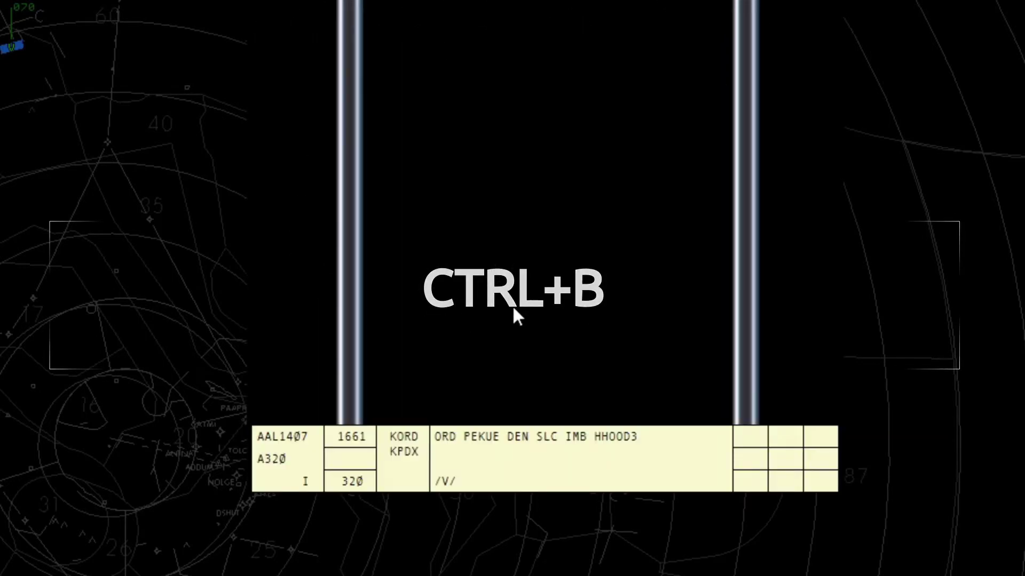
{"action": "right_click", "coordinate": [511, 457]}
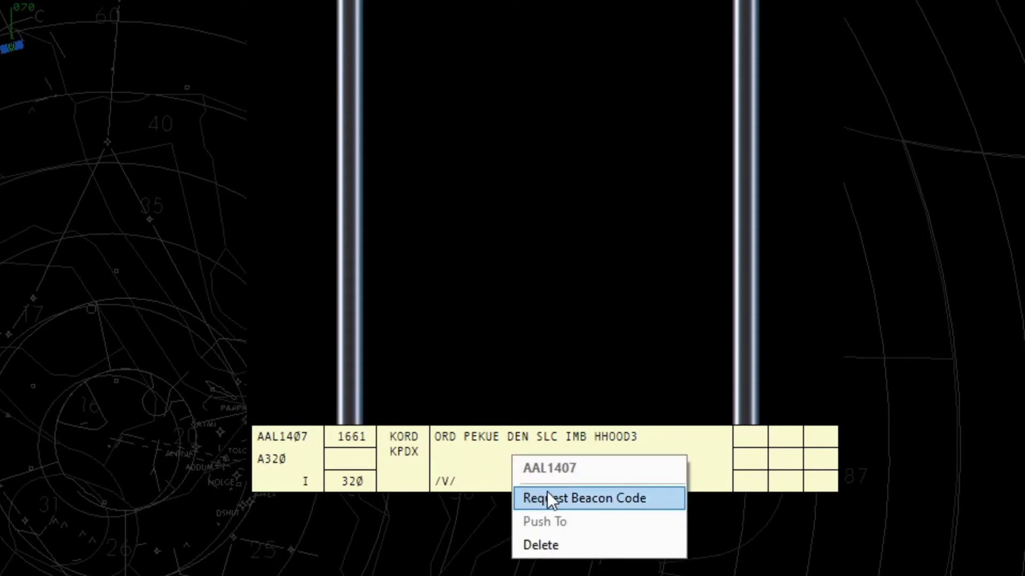
{"action": "left_click", "coordinate": [460, 463]}
{"action": "left_click_drag", "start_coordinate": [460, 462], "coordinate": [482, 430]}
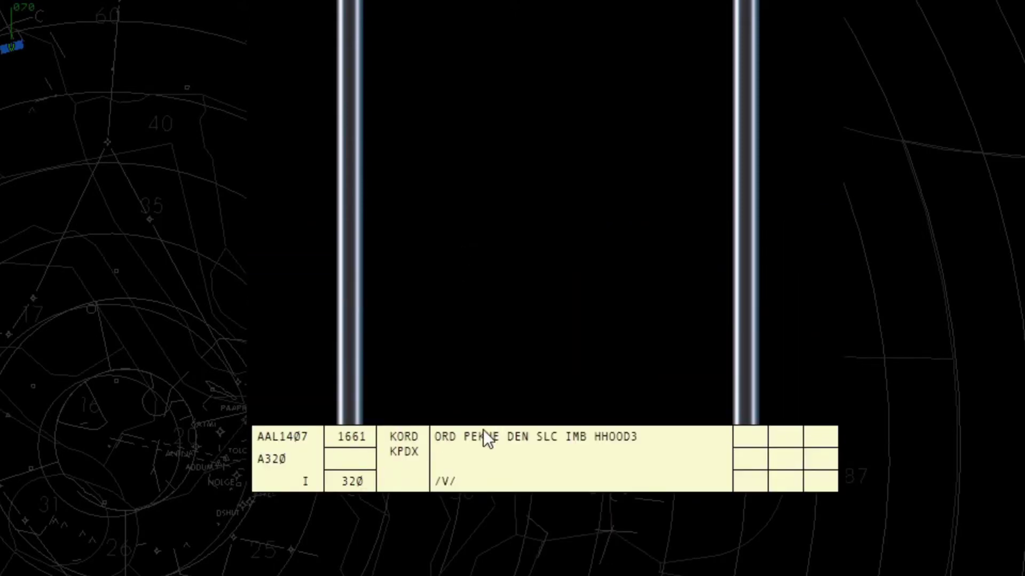
{"action": "left_click", "coordinate": [352, 437]}
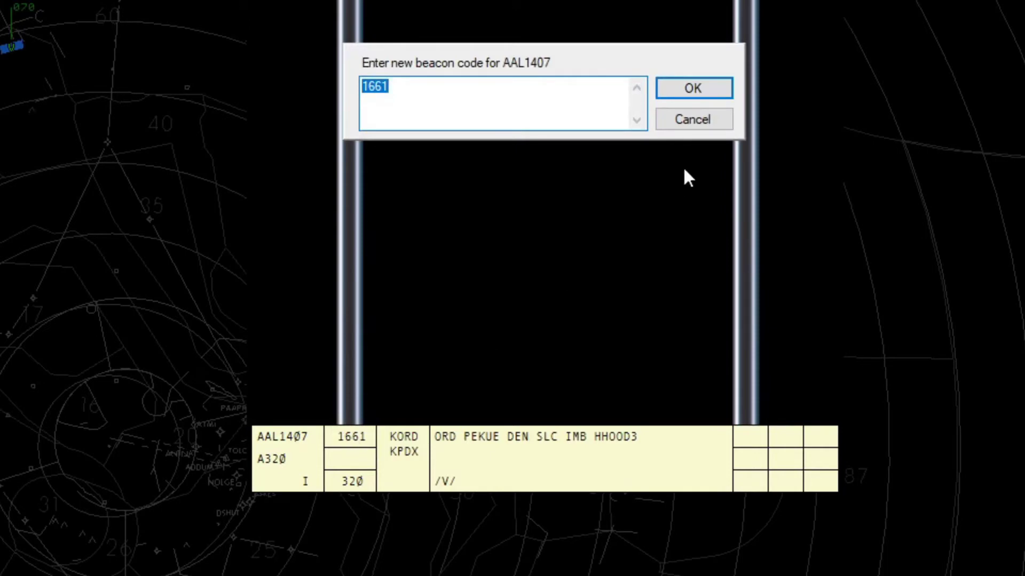
{"action": "left_click", "coordinate": [694, 120]}
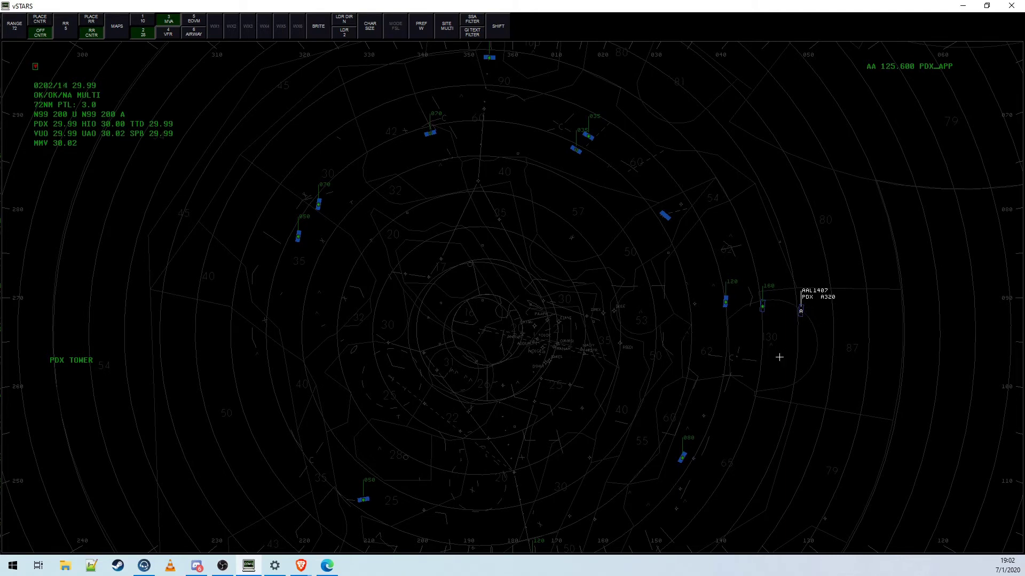
- Brighten the history trails behind the aircraft on the scope and open the history length setting
{"action": "scroll", "coordinate": [779, 357], "scroll_direction": "down", "scroll_amount": 10}
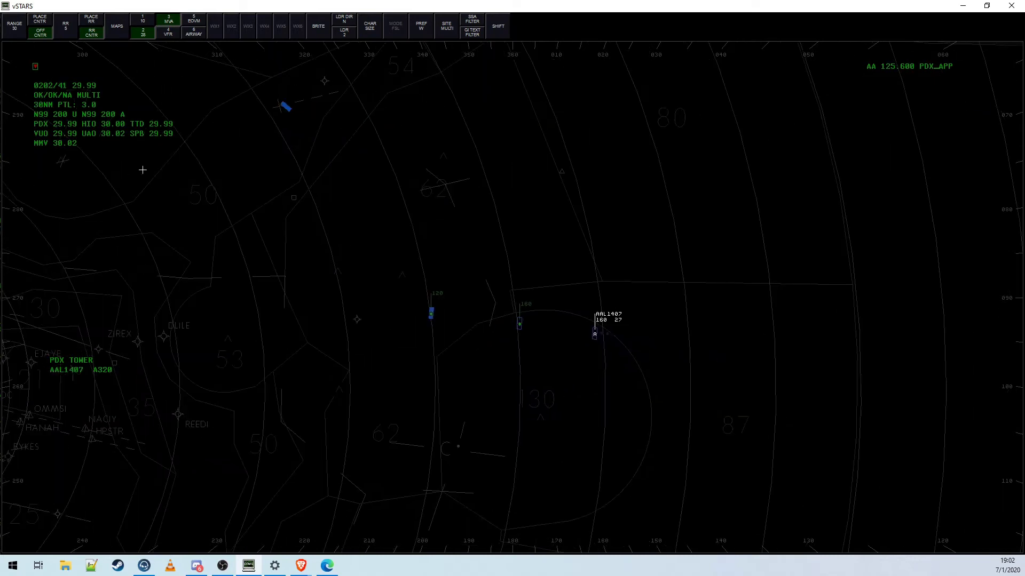
{"action": "left_click", "coordinate": [319, 30]}
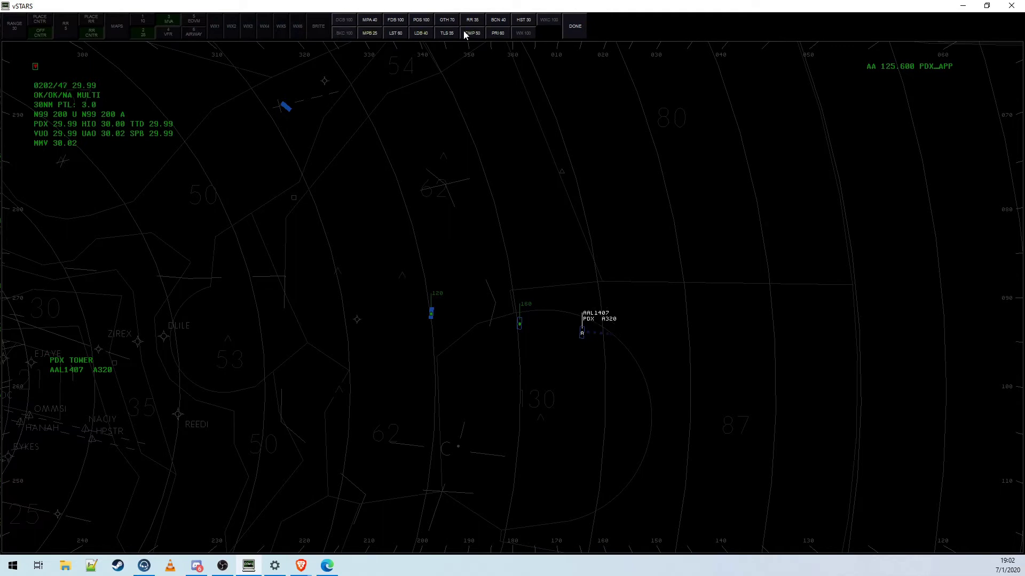
{"action": "scroll", "coordinate": [523, 22], "scroll_direction": "up", "scroll_amount": 1}
{"action": "left_click", "coordinate": [582, 22]}
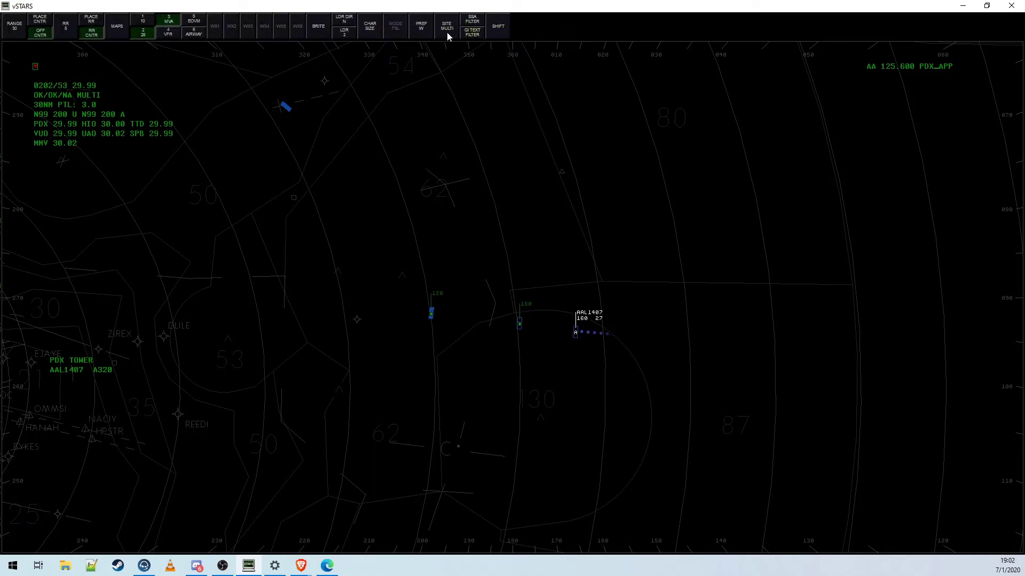
{"action": "left_click", "coordinate": [499, 30]}
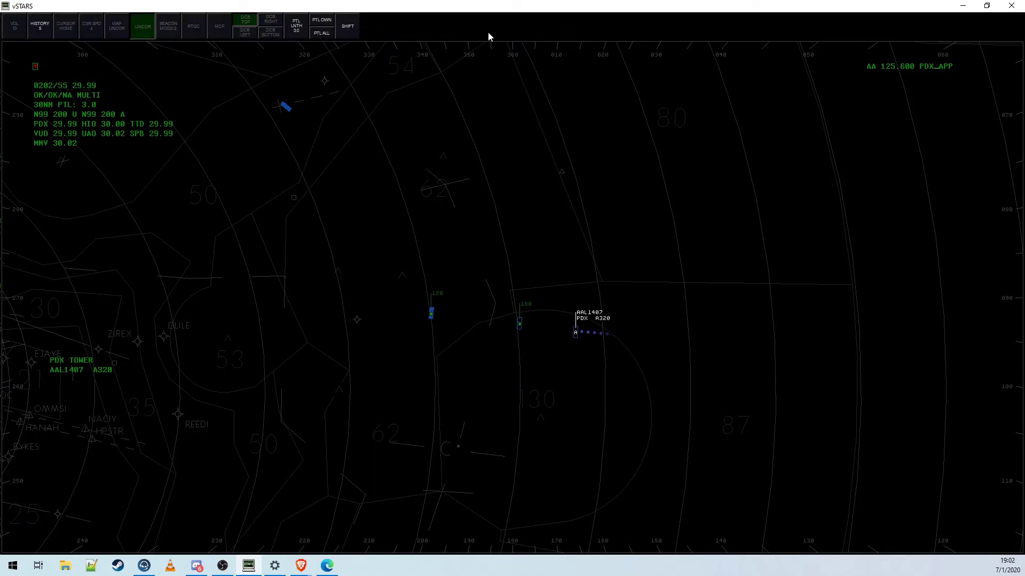
{"action": "left_click", "coordinate": [37, 29]}
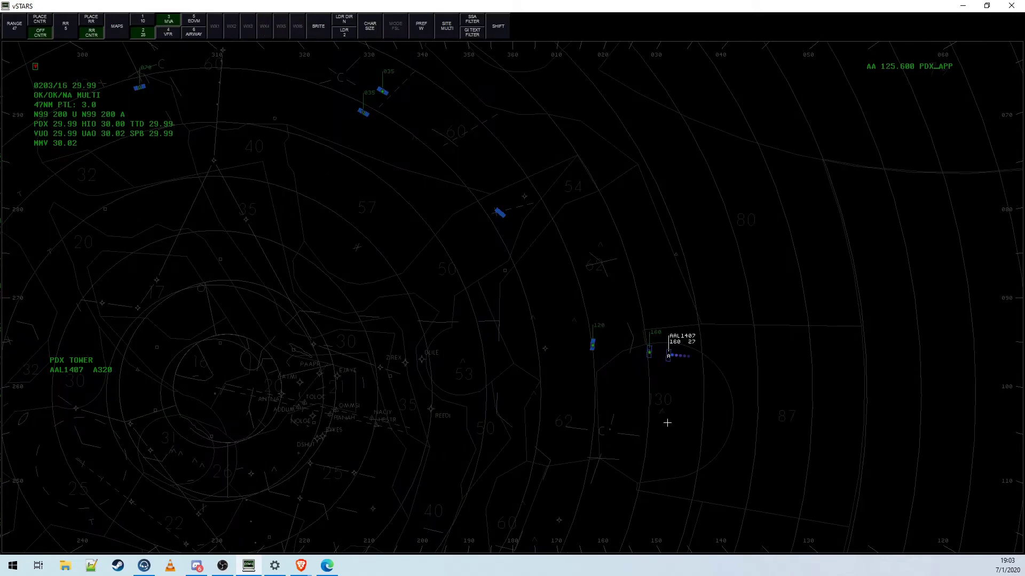
- Terminate control of the aircraft AAL1407 with the TC command
{"action": "type", "text": "TC"}
{"action": "key", "text": "F4"}
{"action": "left_click", "coordinate": [660, 355]}
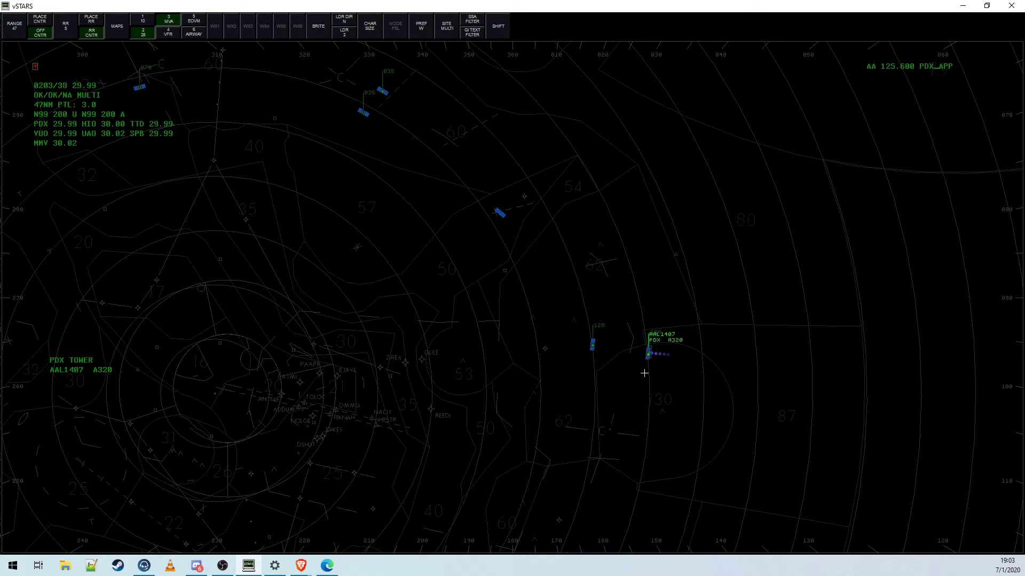
- Display the flight plan of AAL1407 with the VP command and close it
{"action": "type", "text": "VP"}
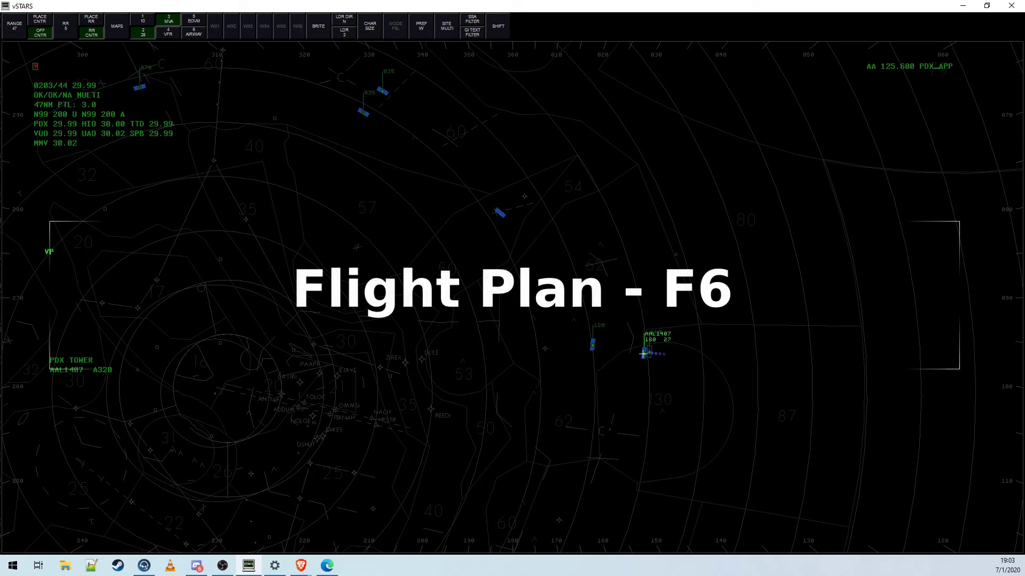
{"action": "left_click", "coordinate": [643, 353]}
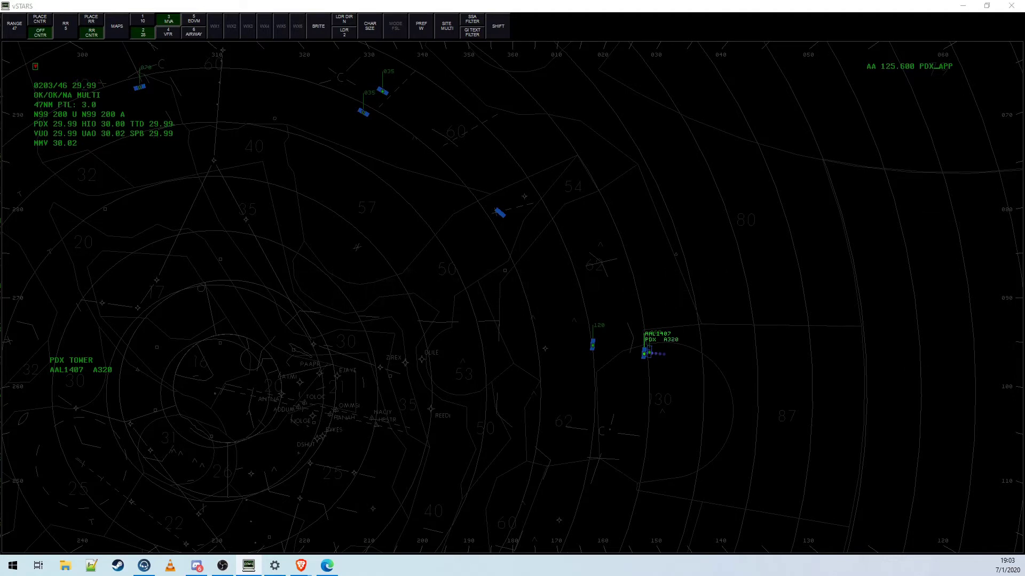
{"action": "key", "text": "F6"}
{"action": "left_click", "coordinate": [643, 354]}
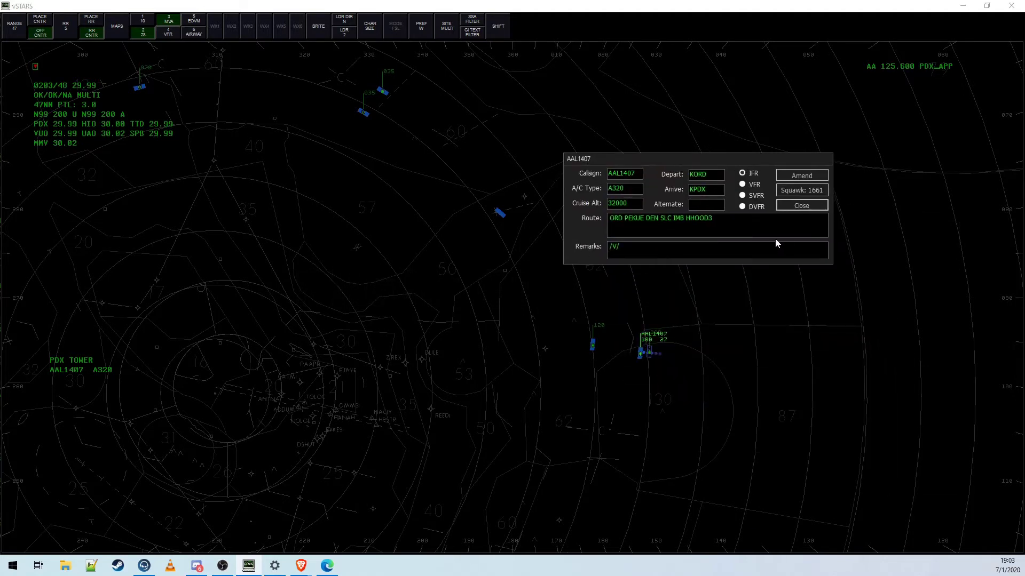
{"action": "left_click", "coordinate": [787, 205]}
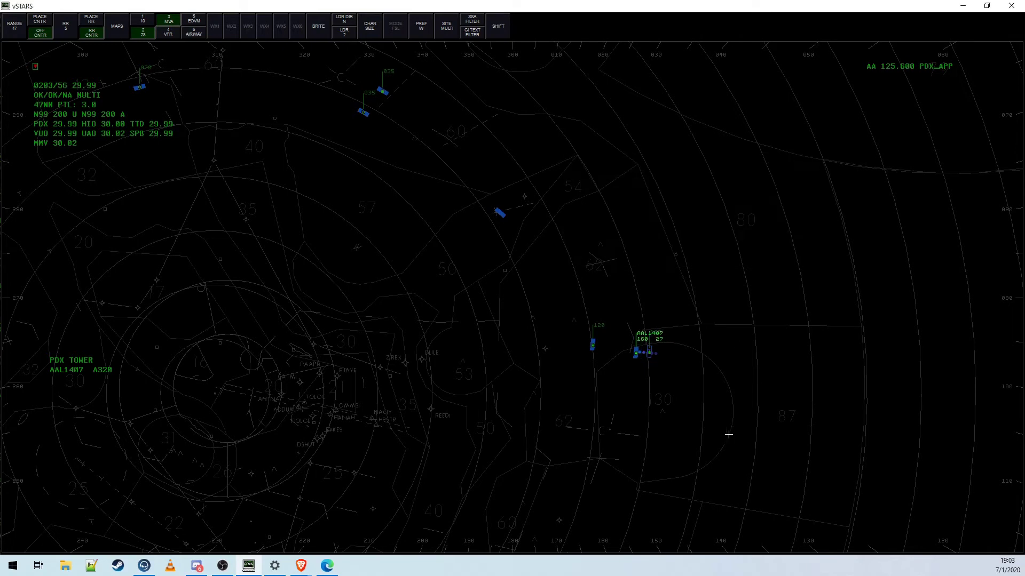
- Initiate control of AAL1407 again and set its scratchpad to I8L
{"action": "key", "text": "F3"}
{"action": "left_click", "coordinate": [631, 352]}
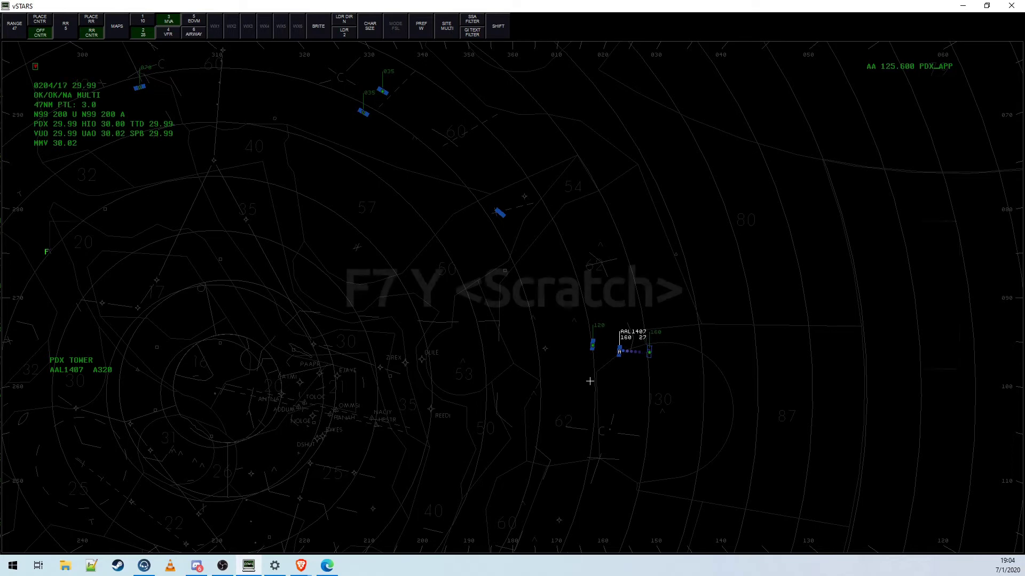
{"action": "type", "text": "Y"}
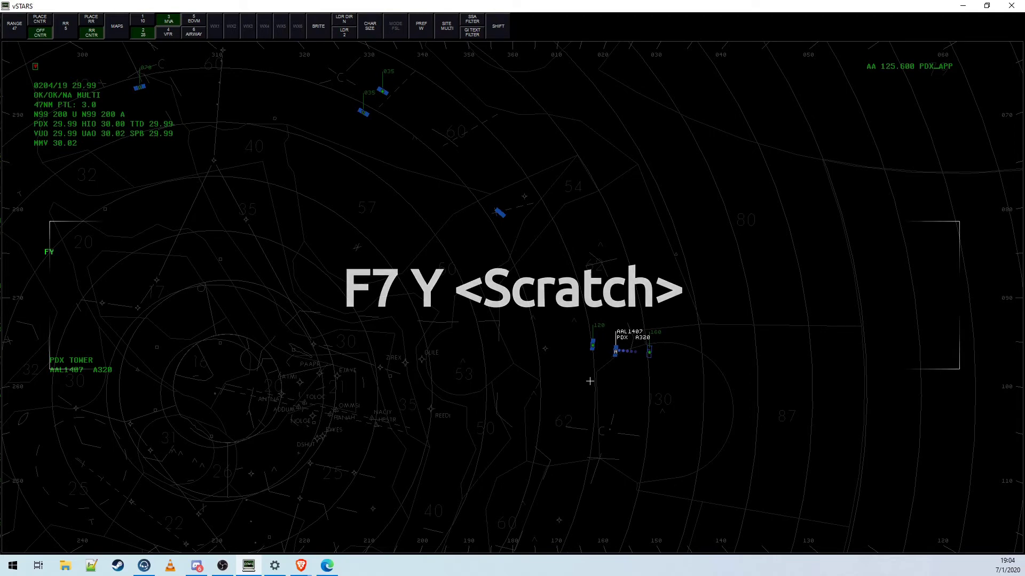
{"action": "type", "text": " I"}
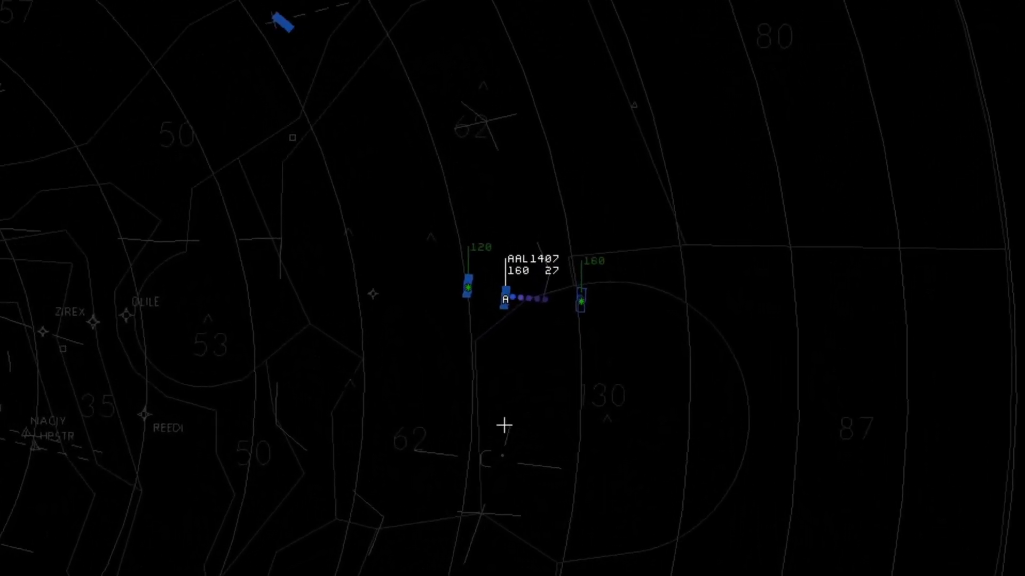
{"action": "left_click", "coordinate": [517, 263]}
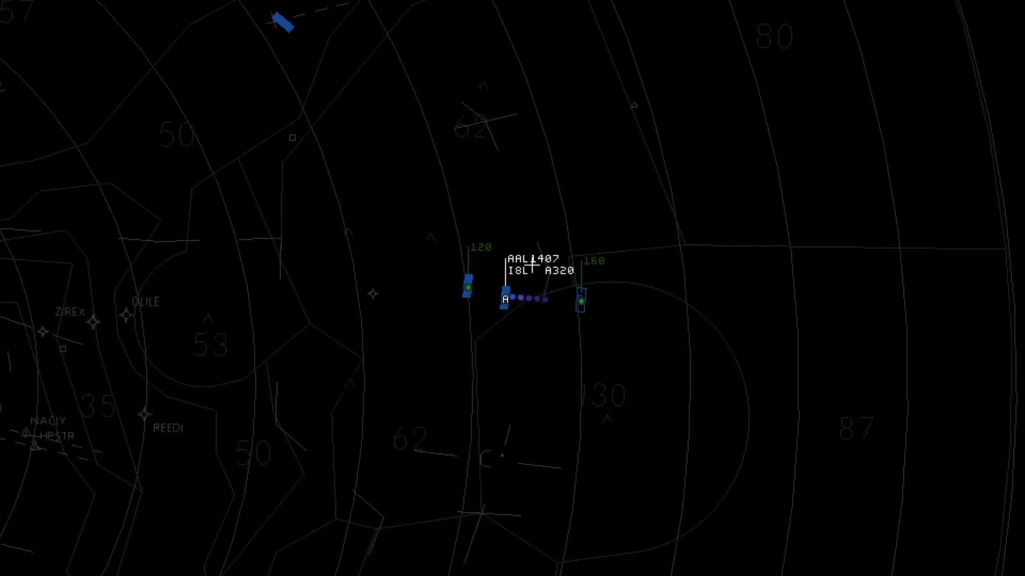
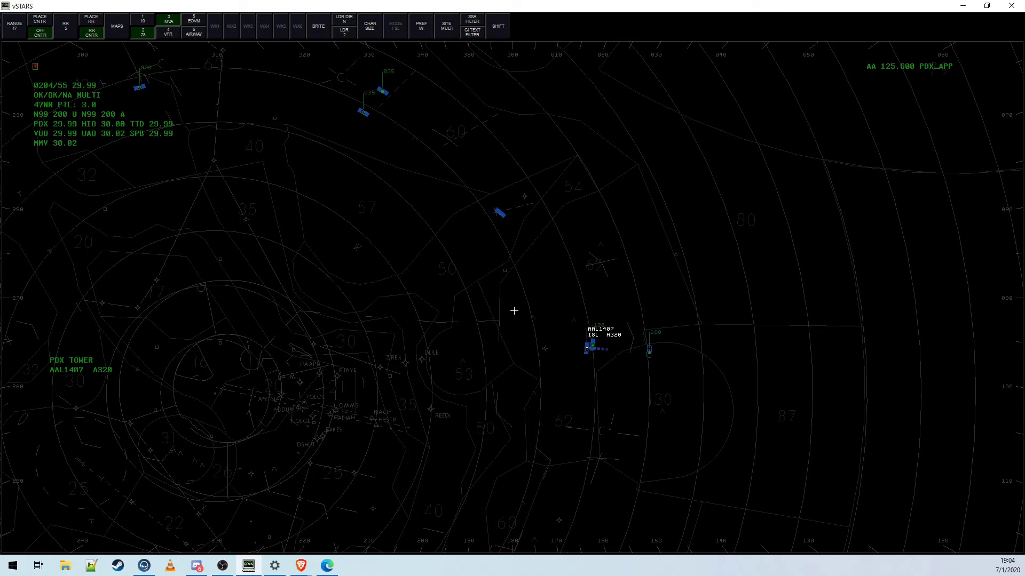
- Run the DA command for the aircraft ACA485 without specifying a squawk code
{"action": "type", "text": "DA"}
{"action": "type", "text": " ACA485"}
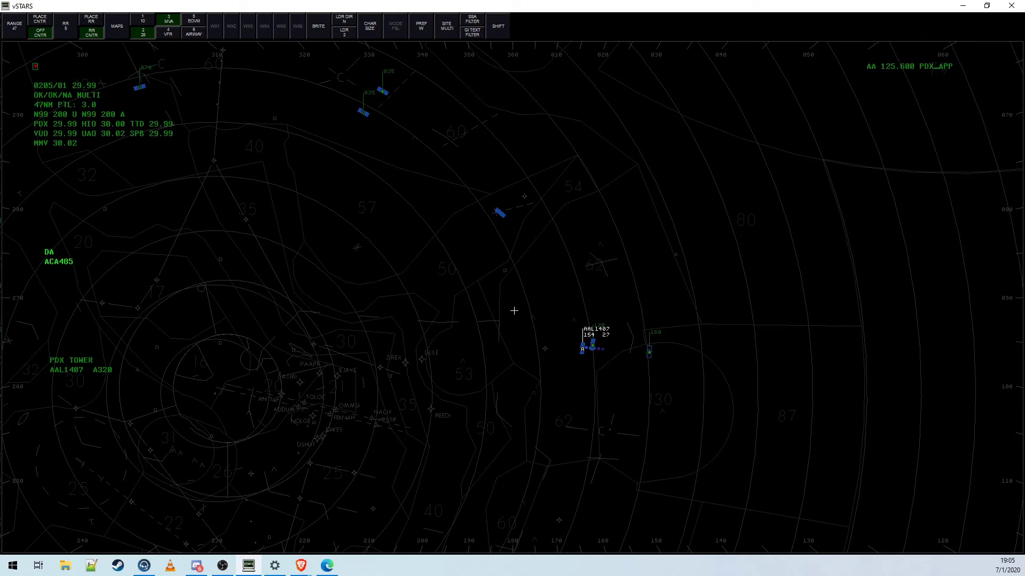
{"action": "key", "text": "Return"}
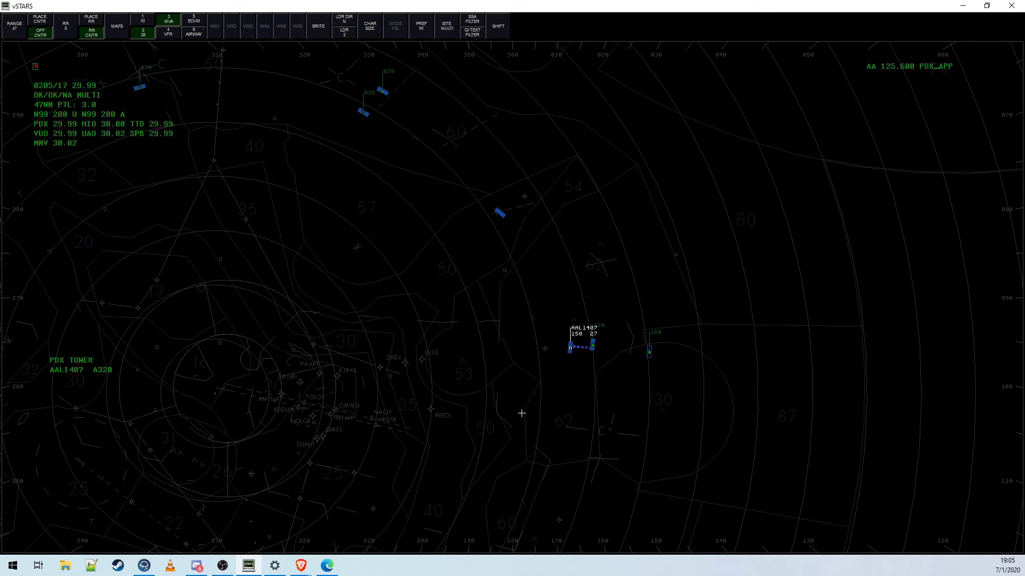
- Run the DA command for the aircraft ACA485 with the specific squawk code 0123
{"action": "type", "text": "DA ACA"}
{"action": "type", "text": "485"}
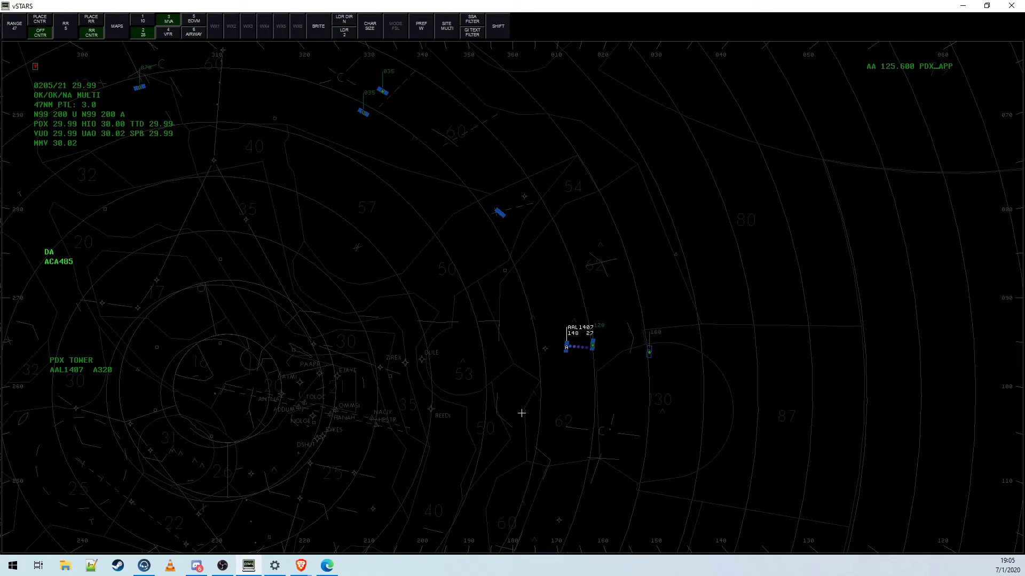
{"action": "type", "text": " 0"}
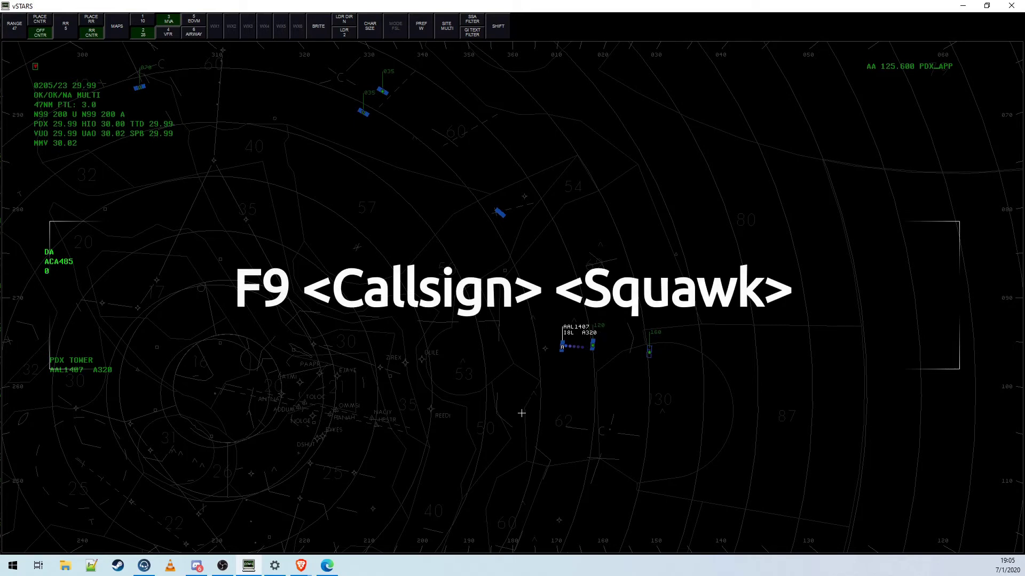
{"action": "type", "text": "123"}
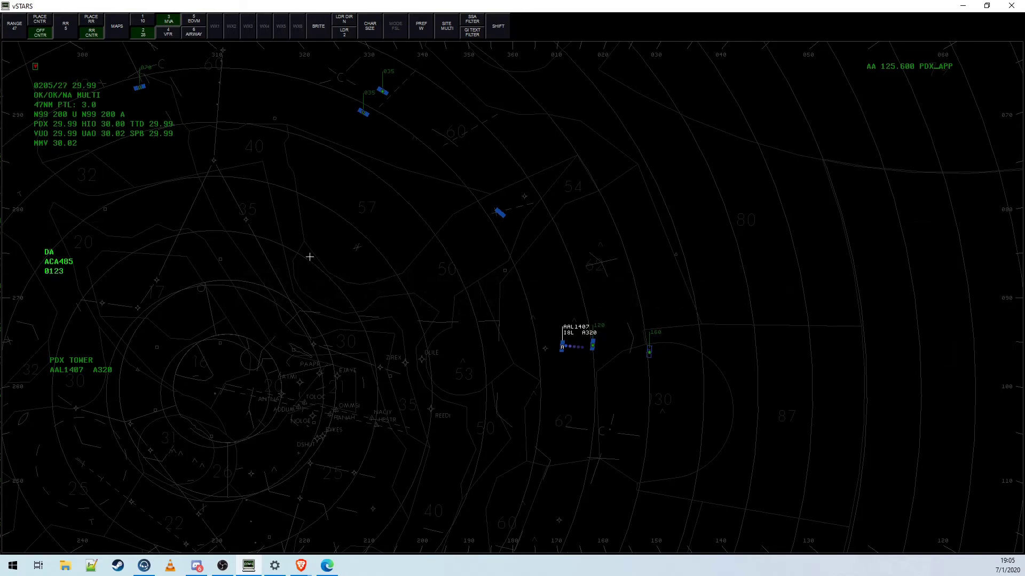
{"action": "key", "text": "Return"}
- Send a Contact Me request to AAL1407, check it in the Text Communications window and move that window off the scope
{"action": "scroll", "coordinate": [309, 256], "scroll_direction": "down", "scroll_amount": 4}
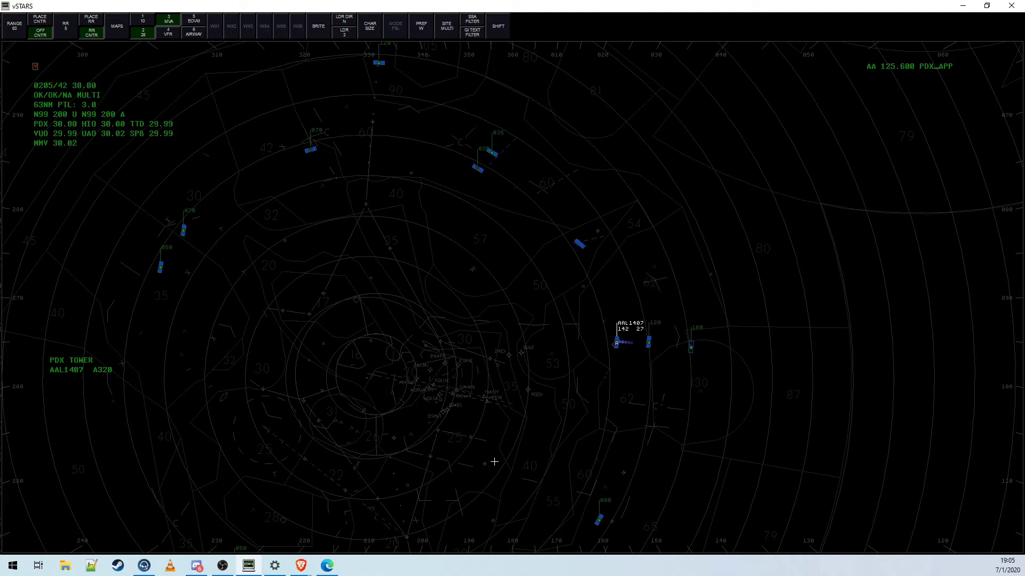
{"action": "left_click_drag", "start_coordinate": [494, 462], "coordinate": [580, 330]}
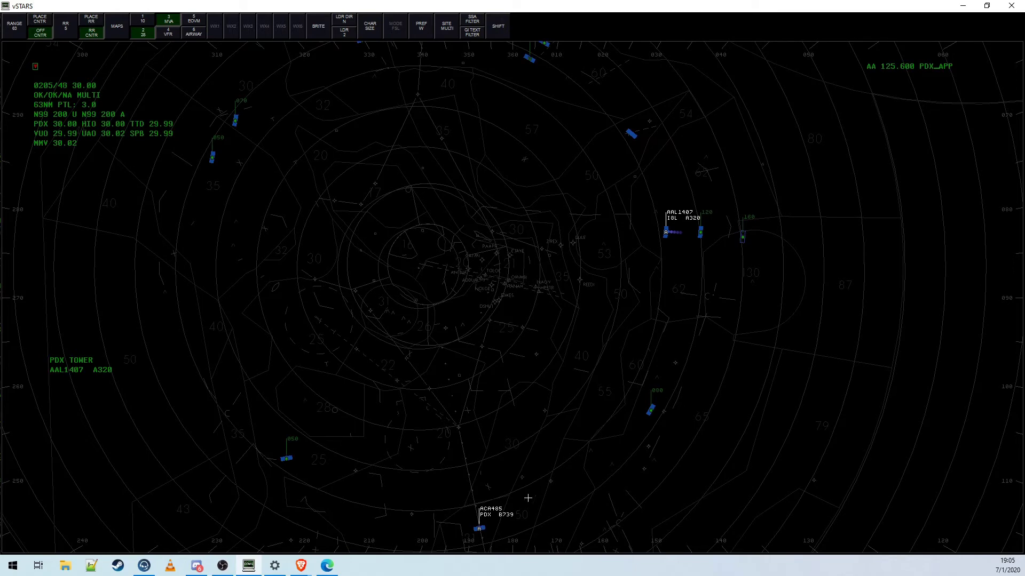
{"action": "left_click_drag", "start_coordinate": [400, 164], "coordinate": [410, 268]}
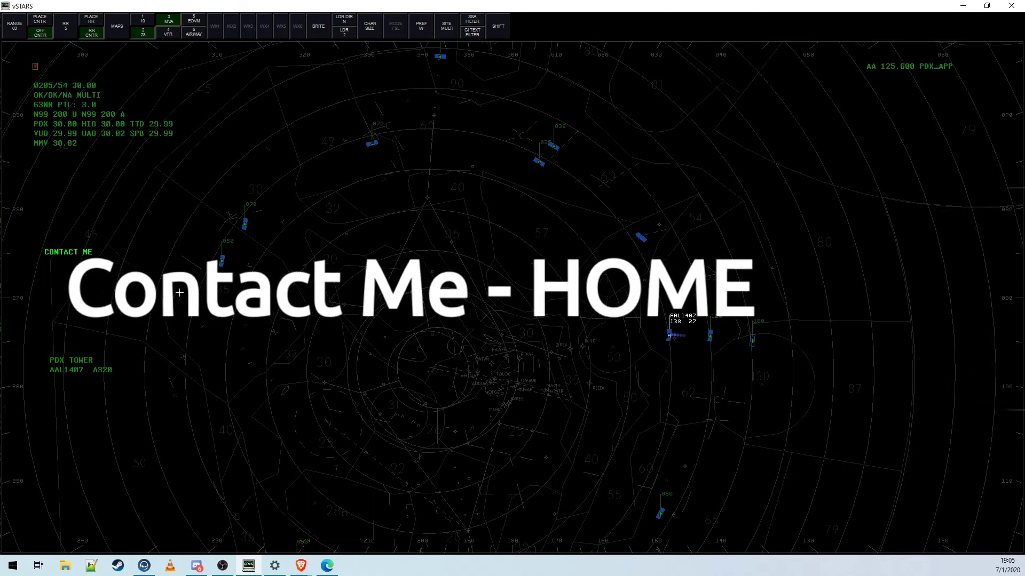
{"action": "left_click", "coordinate": [669, 335]}
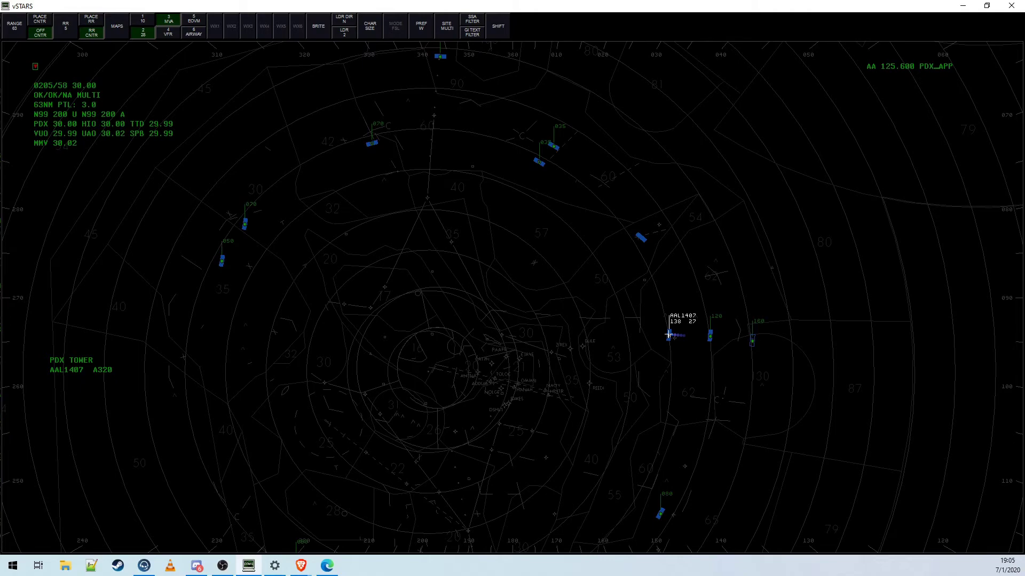
{"action": "left_click_drag", "start_coordinate": [836, 213], "coordinate": [646, 183]}
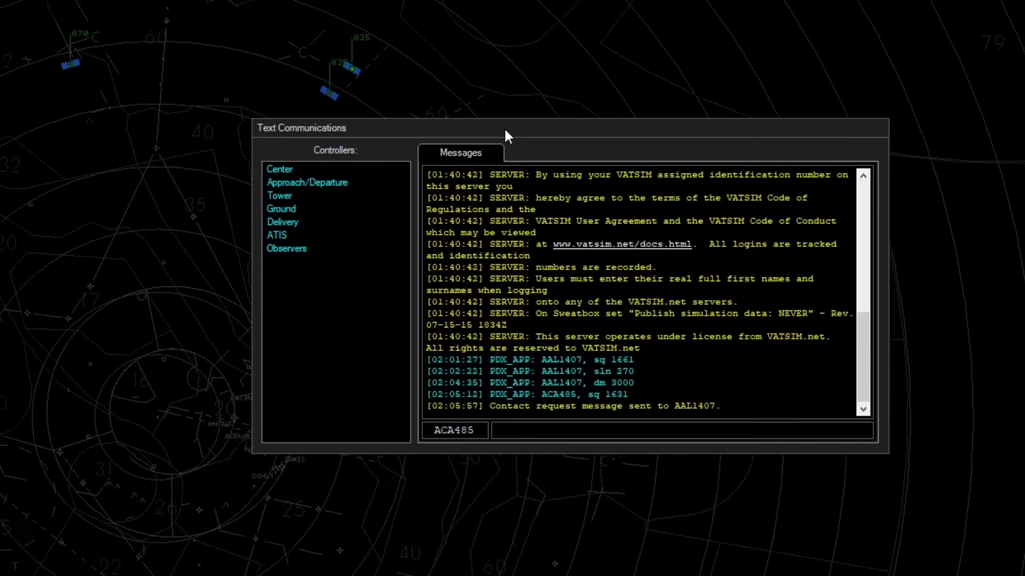
{"action": "left_click_drag", "start_coordinate": [505, 130], "coordinate": [1024, 214]}
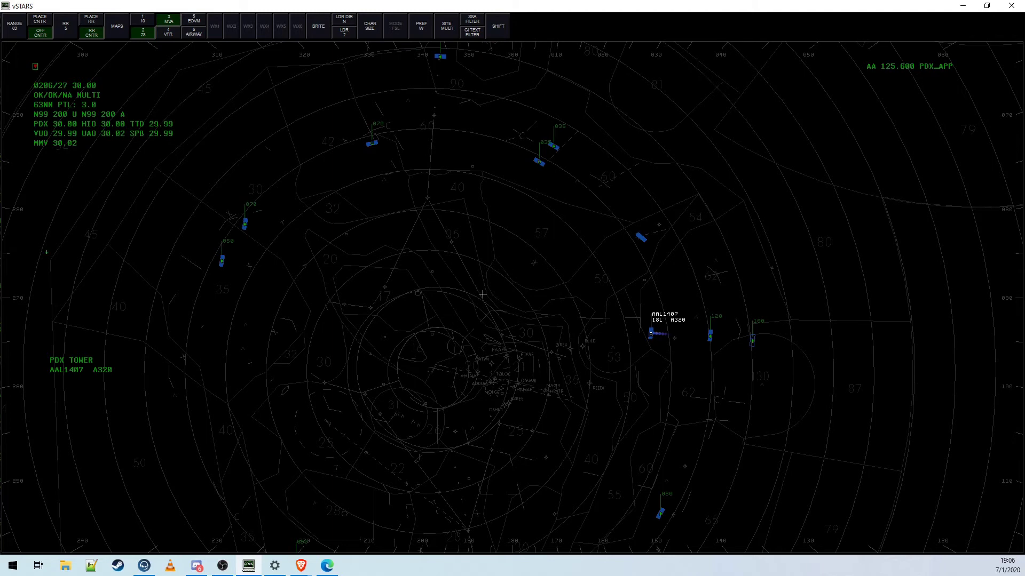
- Assign the temporary altitude +030 to the aircraft AAL1407
{"action": "type", "text": "030"}
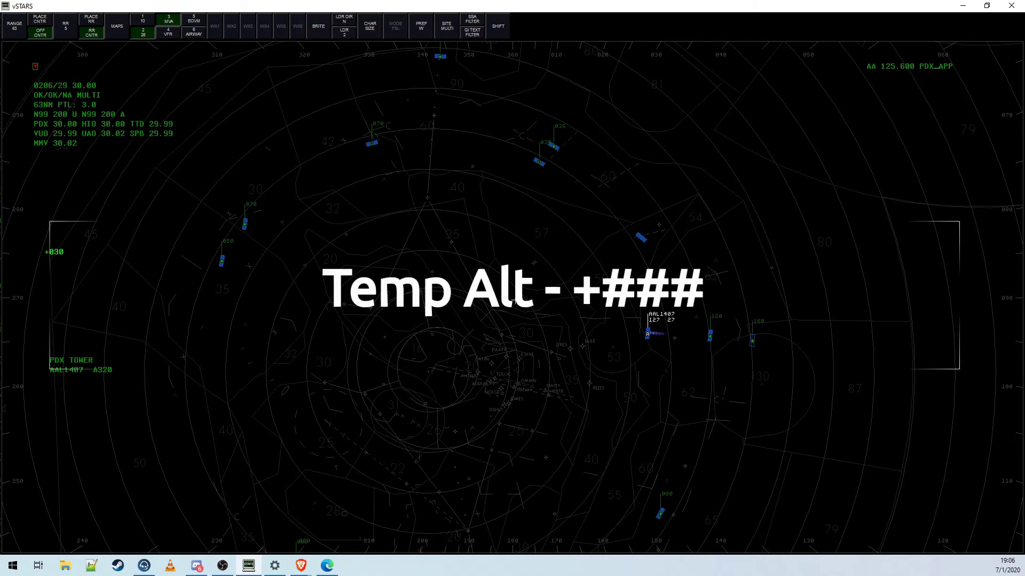
{"action": "left_click", "coordinate": [645, 334]}
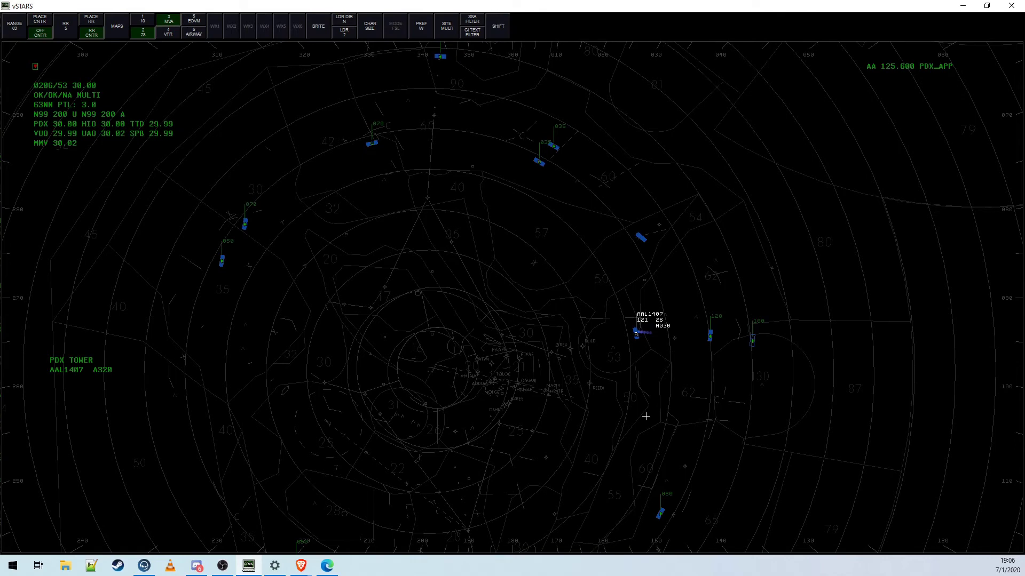
{"action": "left_click_drag", "start_coordinate": [656, 378], "coordinate": [644, 351]}
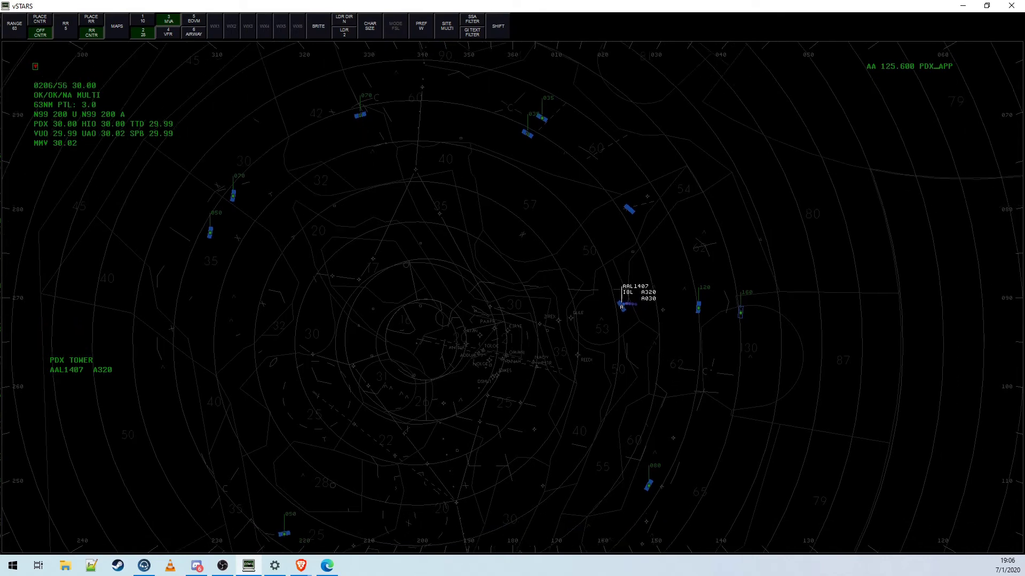
{"action": "scroll", "coordinate": [622, 347], "scroll_direction": "up", "scroll_amount": 5}
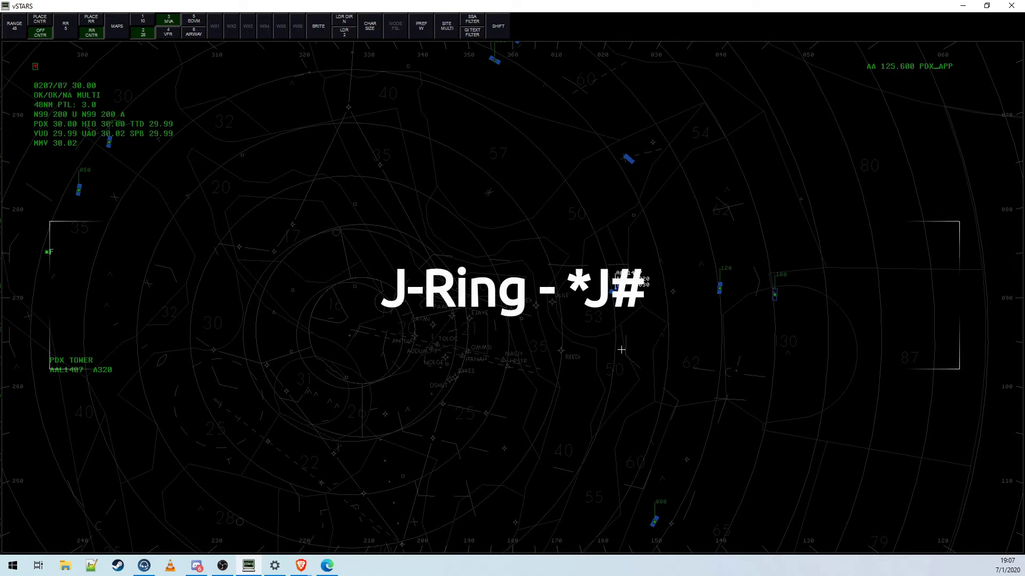
- Draw a J-ring of size 3 around the aircraft AAL1407 and remove it with the *J command
{"action": "type", "text": "J3"}
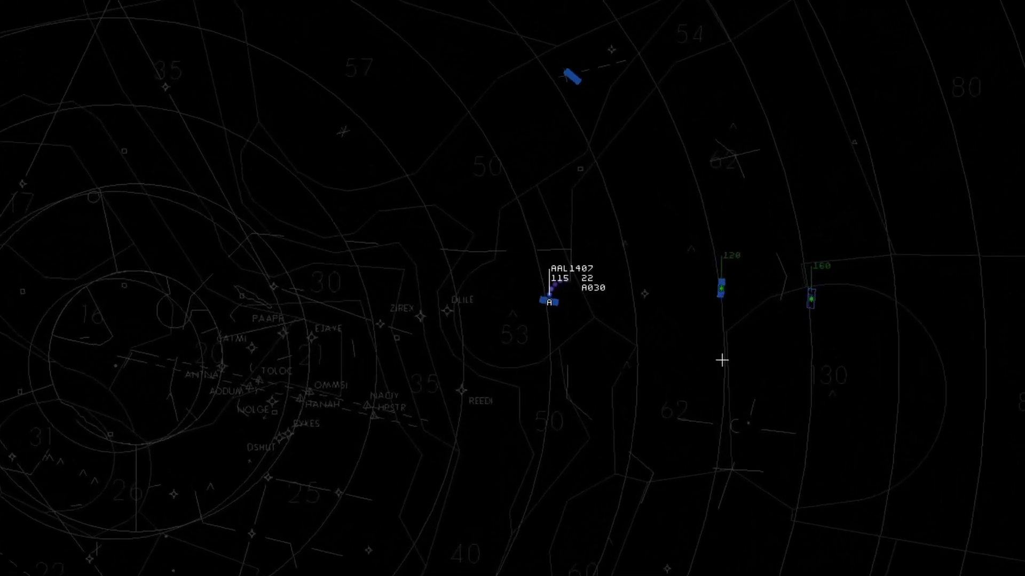
{"action": "left_click", "coordinate": [513, 305]}
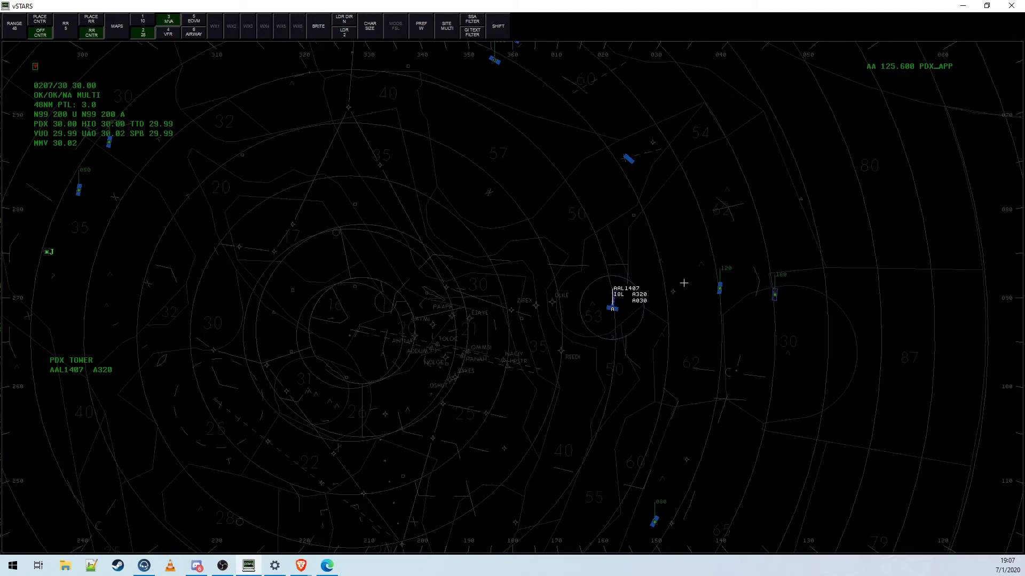
{"action": "left_click", "coordinate": [611, 308]}
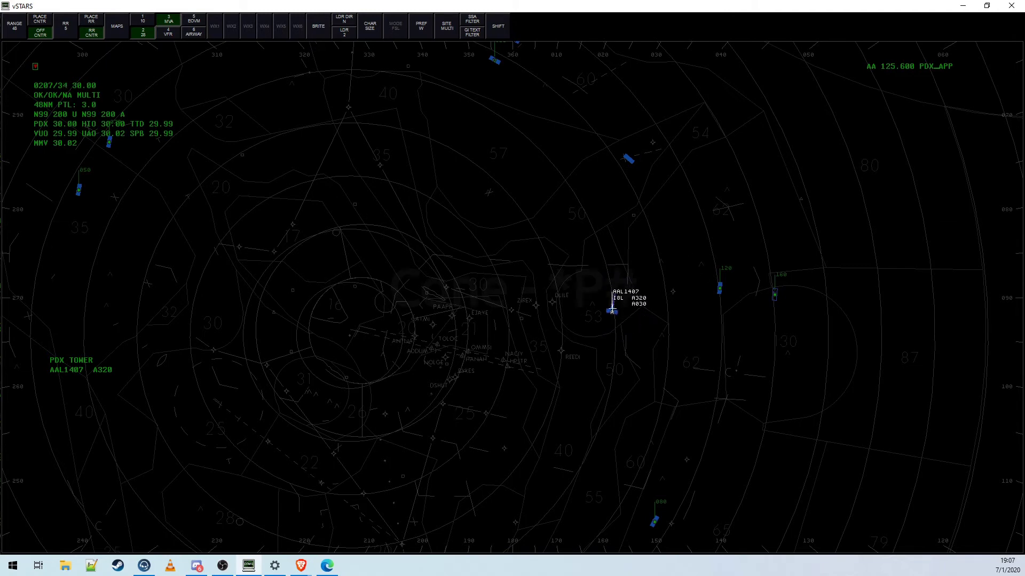
- Add a cone of size 3 to the aircraft AAL1407 with the *P command
{"action": "type", "text": "*P"}
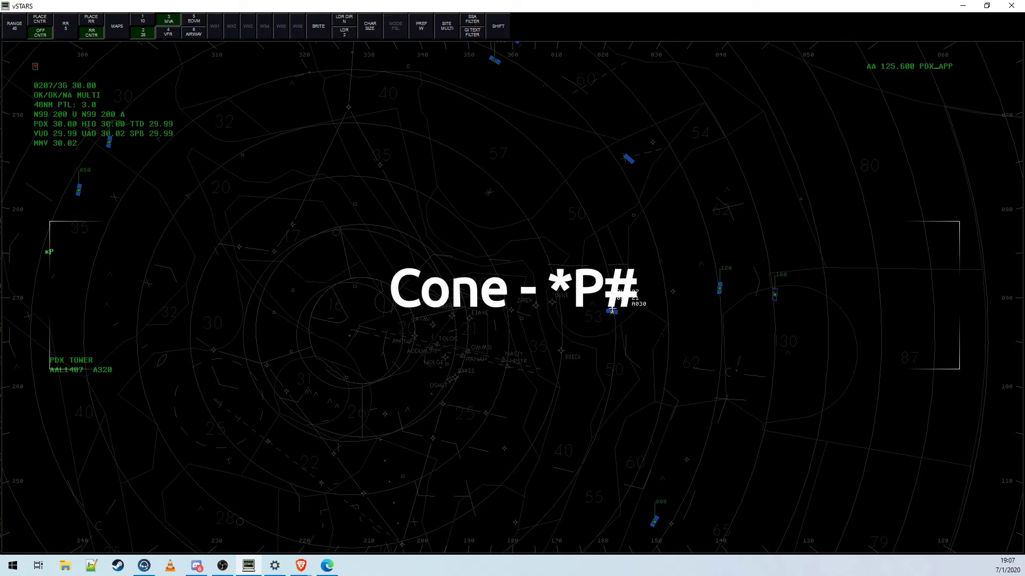
{"action": "type", "text": "3"}
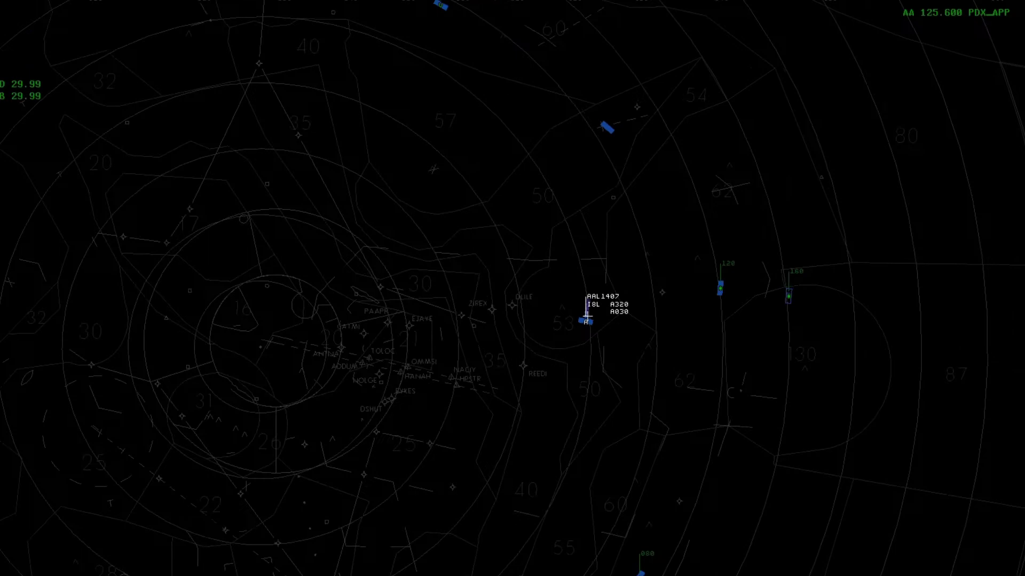
{"action": "left_click", "coordinate": [585, 321]}
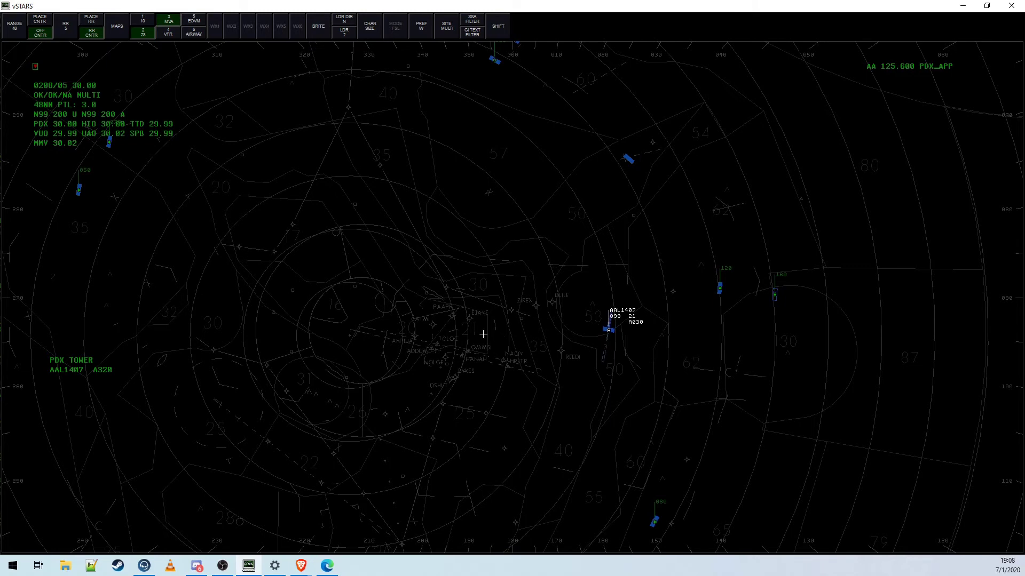
- Try to hand off AAL1407 to position 01 with the HD command, checking the controller list in Text Communications
{"action": "key", "text": "F5"}
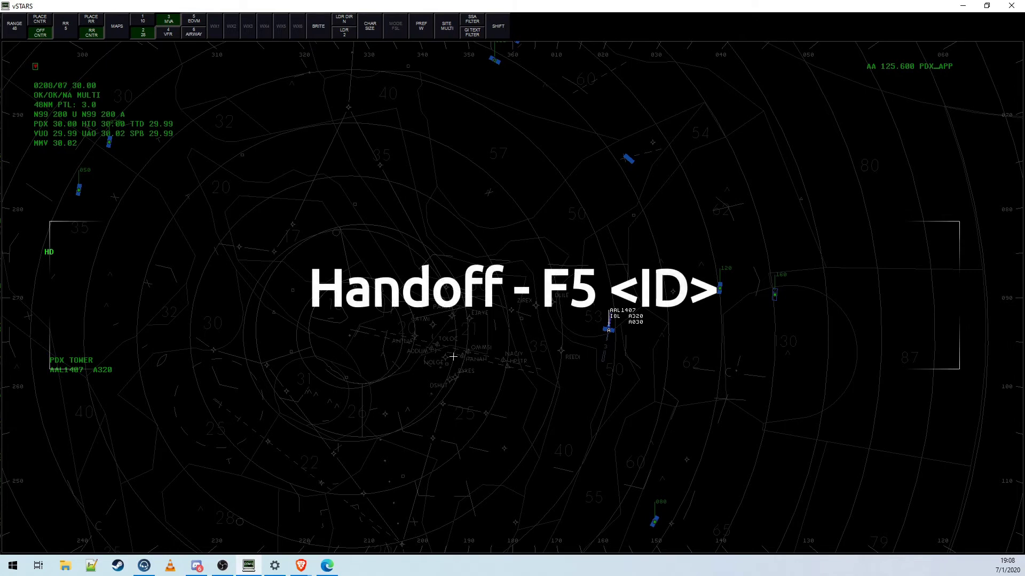
{"action": "type", "text": "01"}
{"action": "left_click_drag", "start_coordinate": [1024, 227], "coordinate": [819, 228]}
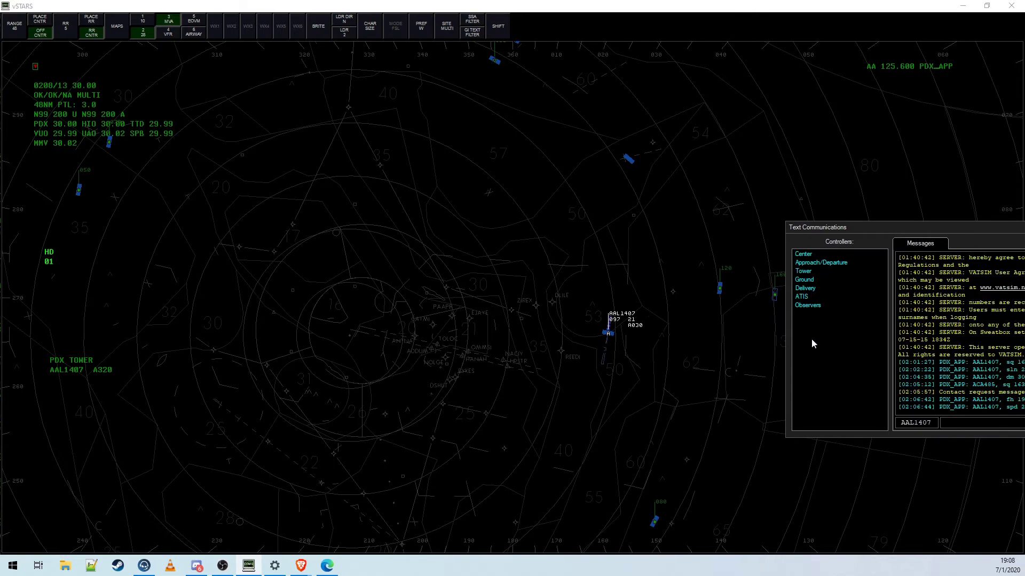
{"action": "left_click_drag", "start_coordinate": [807, 228], "coordinate": [1024, 228]}
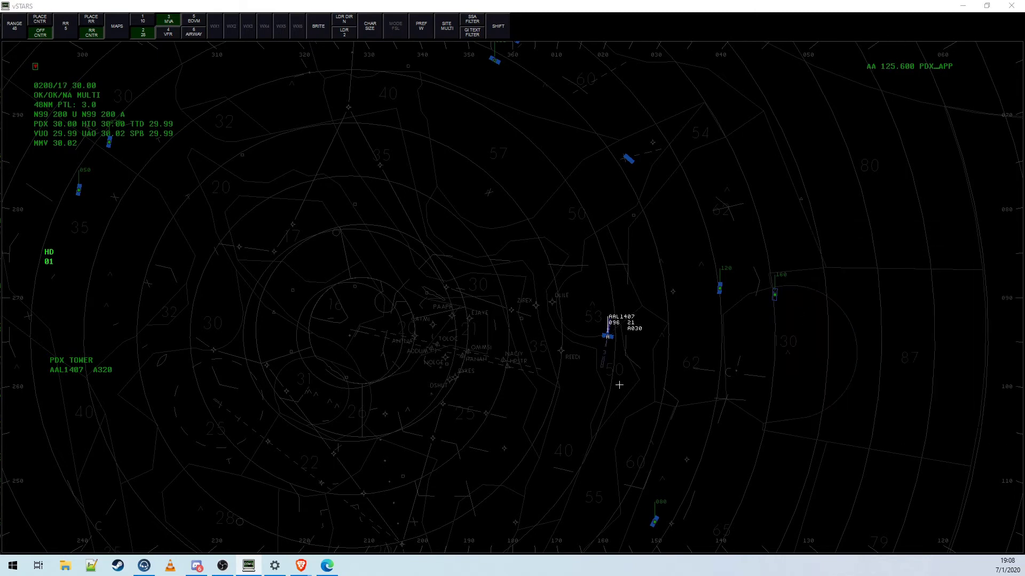
{"action": "left_click", "coordinate": [607, 336]}
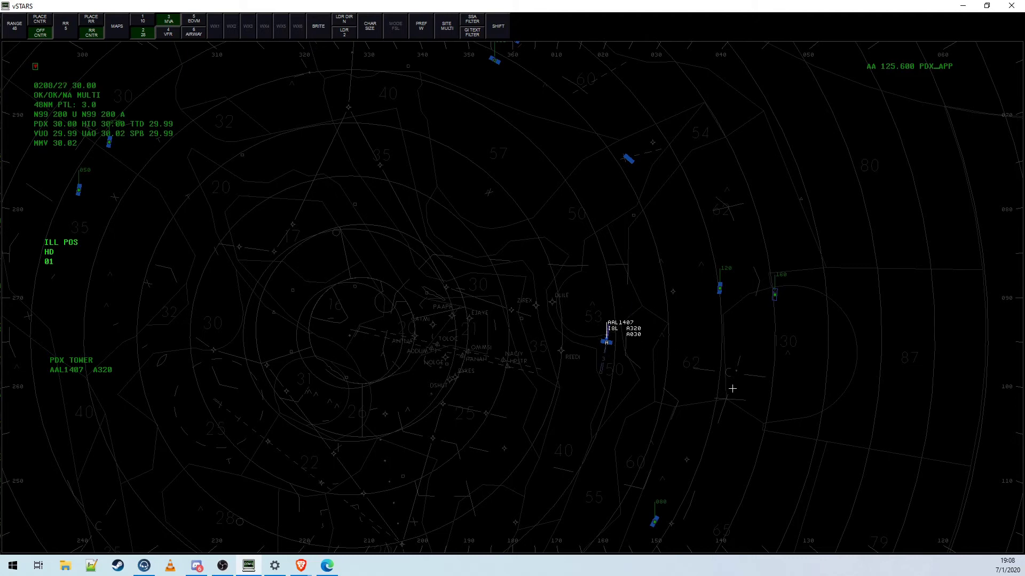
{"action": "key", "text": "Escape"}
- Apply the entry 01 to the aircraft AAL1407 without the HD command
{"action": "type", "text": "01"}
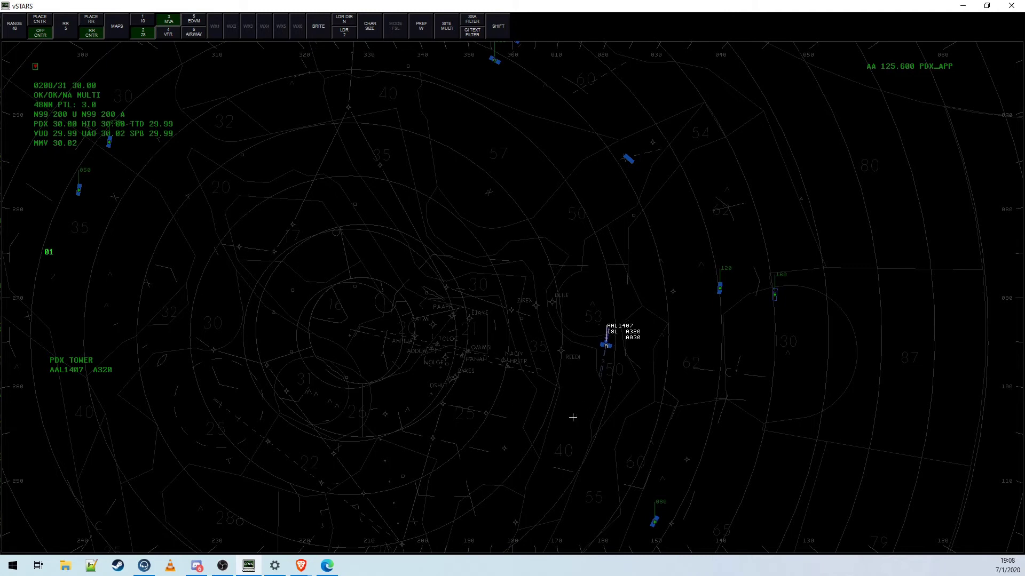
{"action": "left_click", "coordinate": [604, 345]}
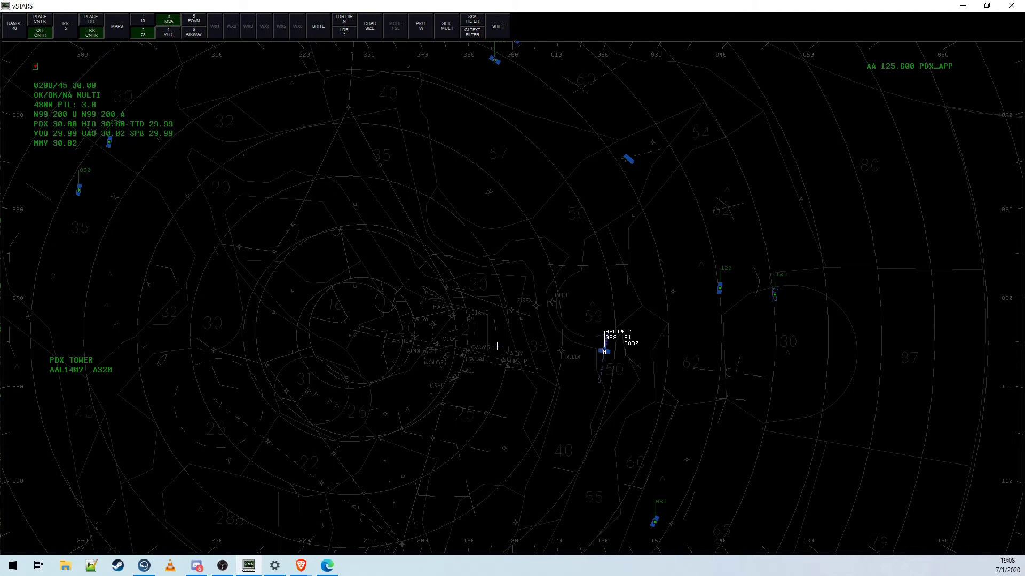
- Try the HD command without a position on AAL1407, clear it, and slew the aircraft to cancel the handoff
{"action": "type", "text": "HD"}
{"action": "left_click", "coordinate": [603, 357]}
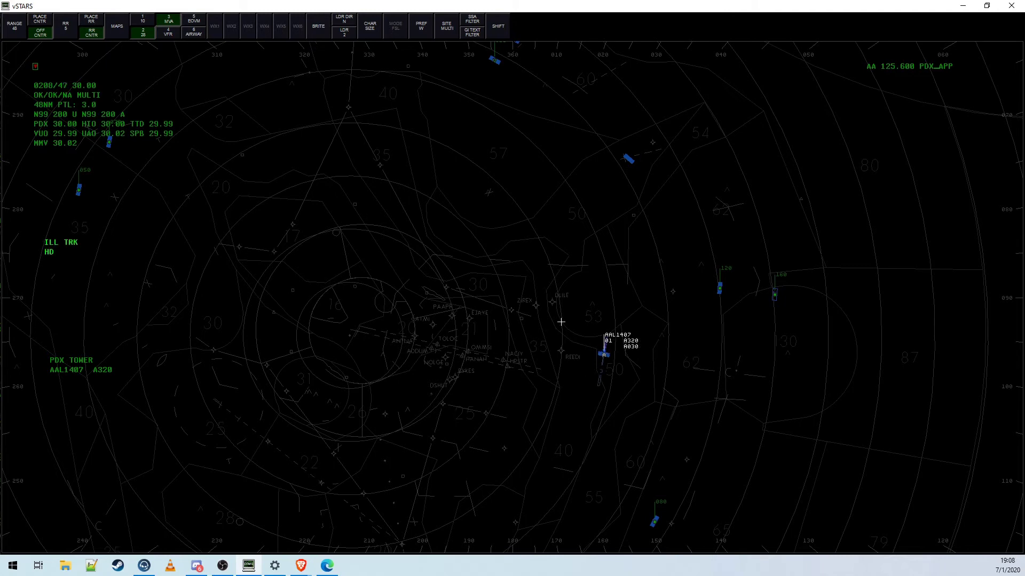
{"action": "key", "text": "Escape"}
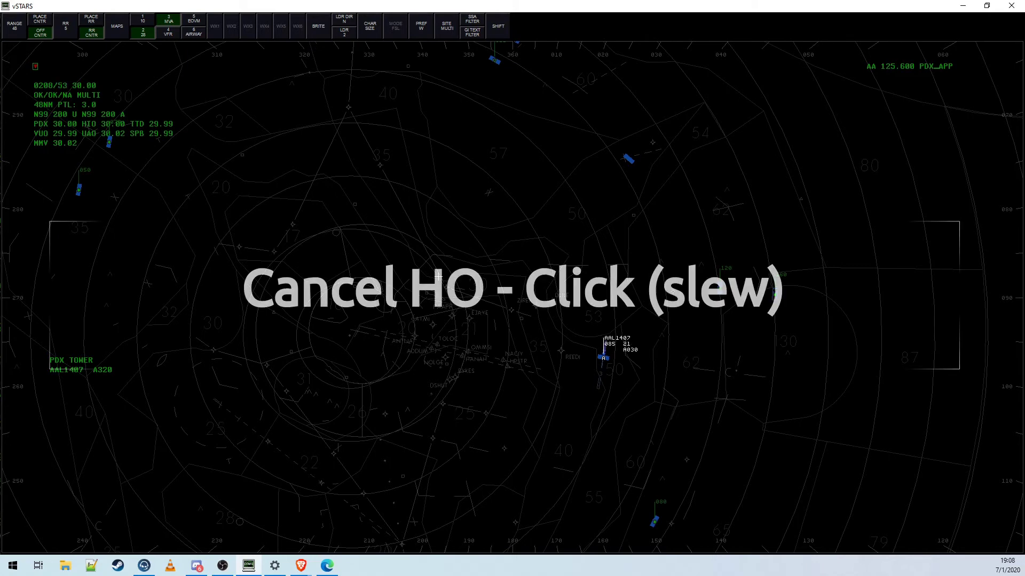
{"action": "left_click", "coordinate": [606, 357]}
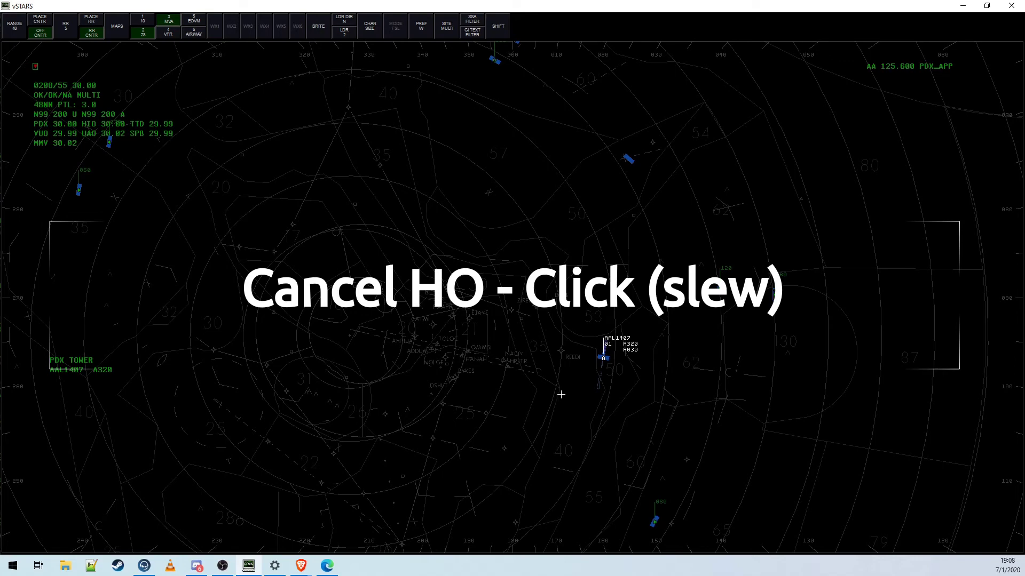
- Cancel the pending handoff of FDX981 to C47 and hand the aircraft off to position 47 with the HD command
{"action": "scroll", "coordinate": [617, 447], "scroll_direction": "down", "scroll_amount": 3}
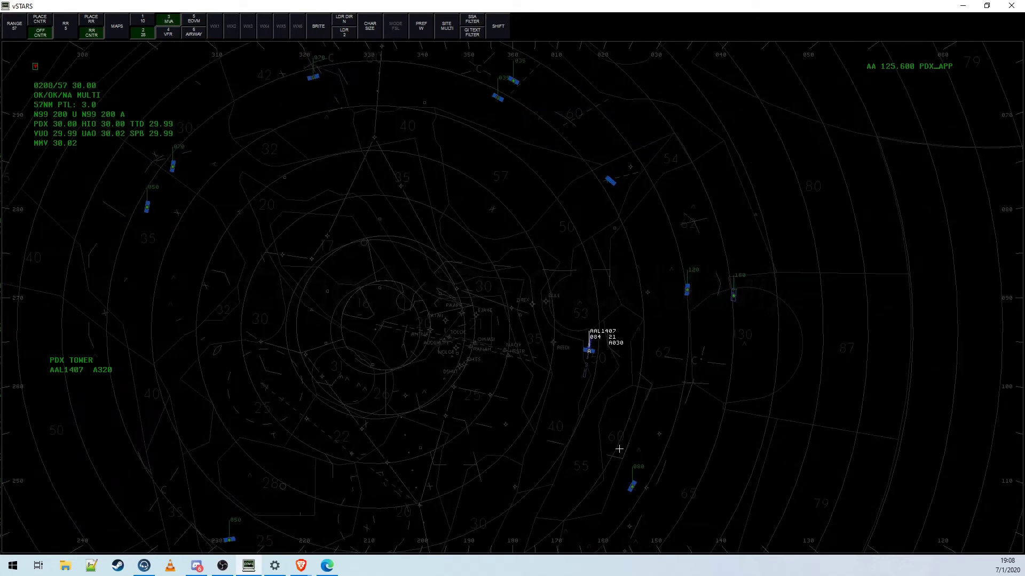
{"action": "scroll", "coordinate": [619, 448], "scroll_direction": "up", "scroll_amount": 3}
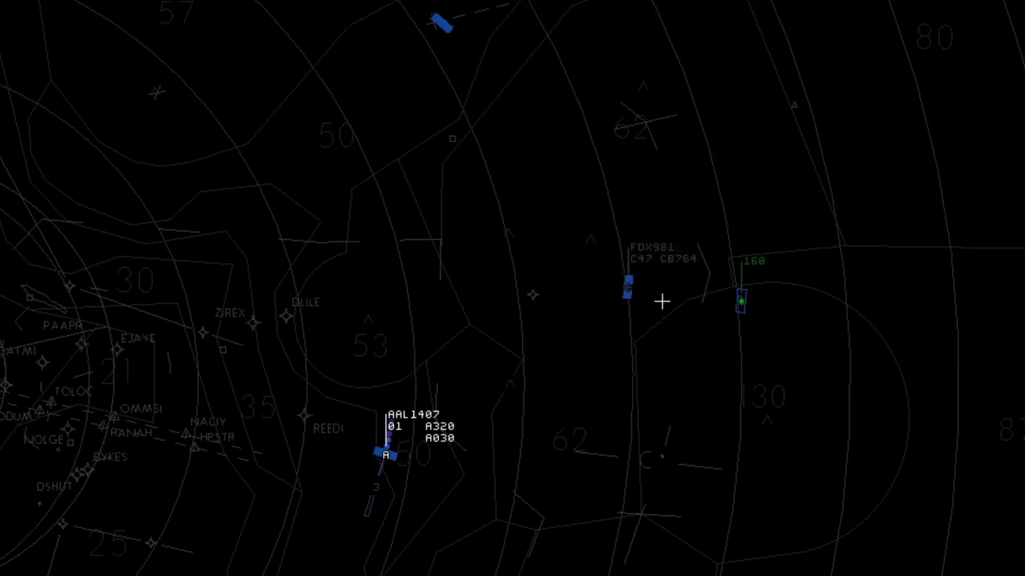
{"action": "left_click", "coordinate": [628, 288]}
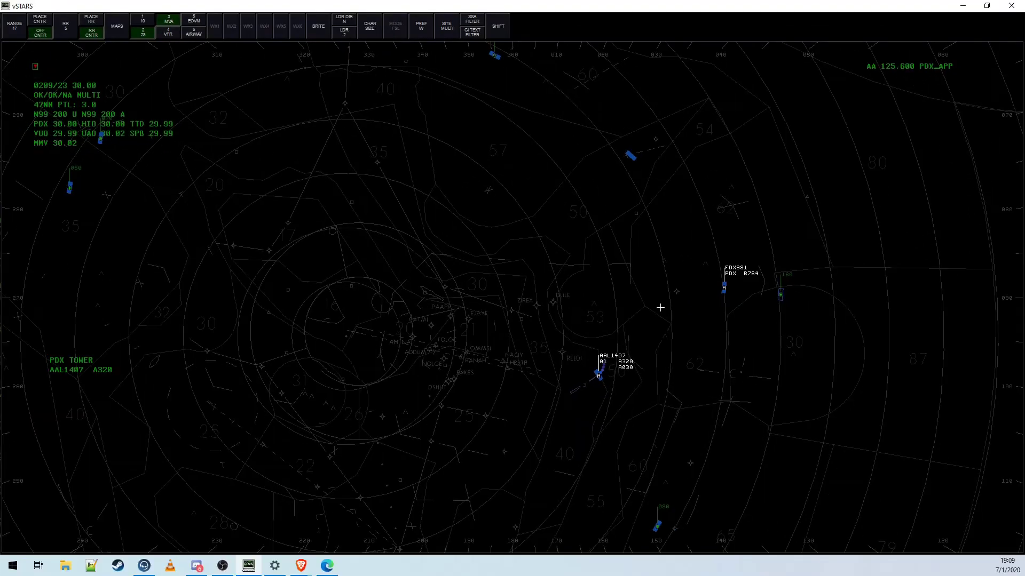
{"action": "type", "text": "HD 47"}
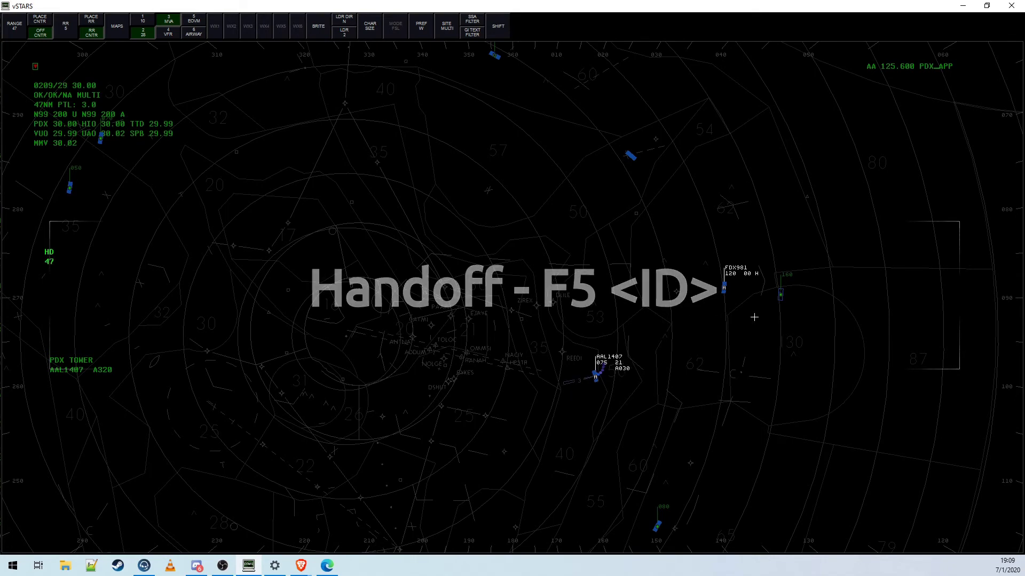
{"action": "left_click", "coordinate": [724, 289]}
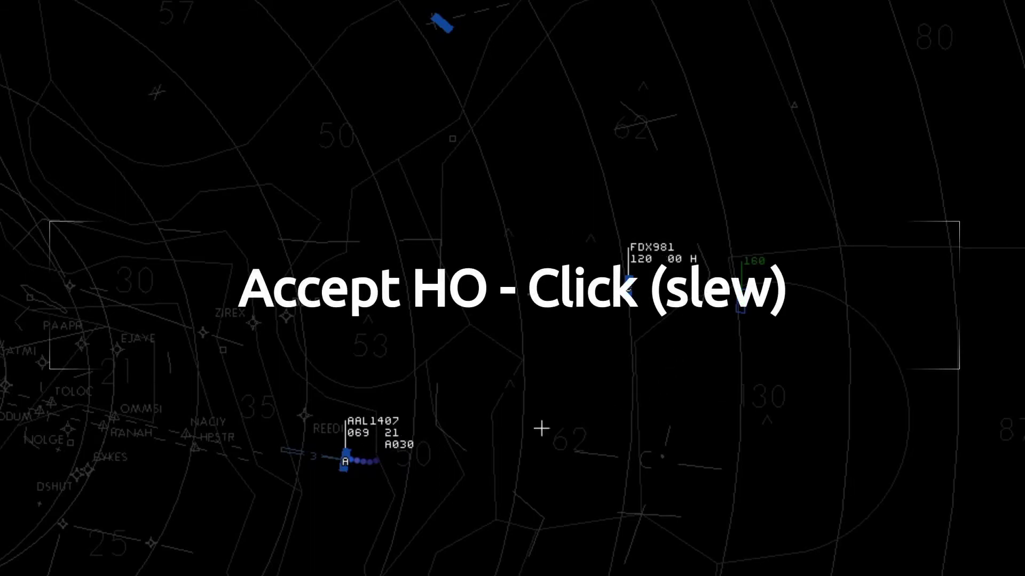
- Slew FDX981 to accept its handoff and enter the U command for refusing a handoff
{"action": "left_click", "coordinate": [627, 289]}
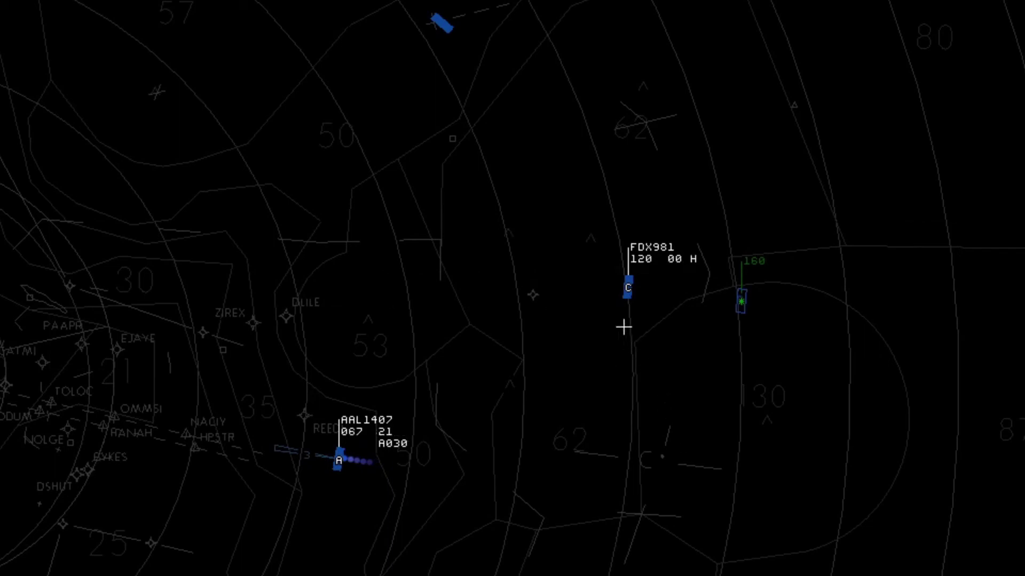
{"action": "left_click", "coordinate": [629, 287]}
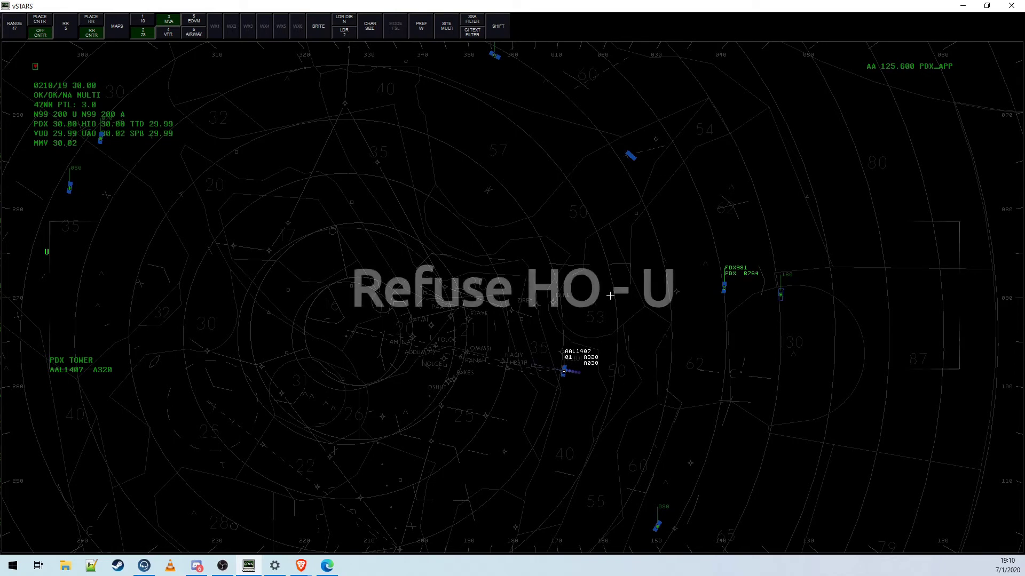
{"action": "type", "text": "U"}
{"action": "left_click", "coordinate": [616, 378]}
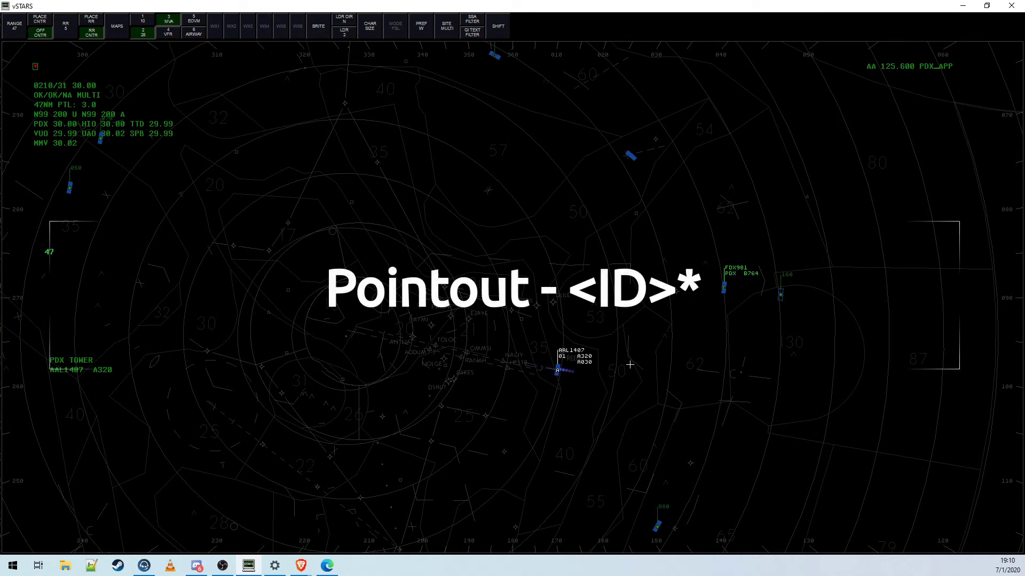
- Point out the aircraft AAL1407 to position 47 and acknowledge the pointout on FDX981
{"action": "type", "text": "*"}
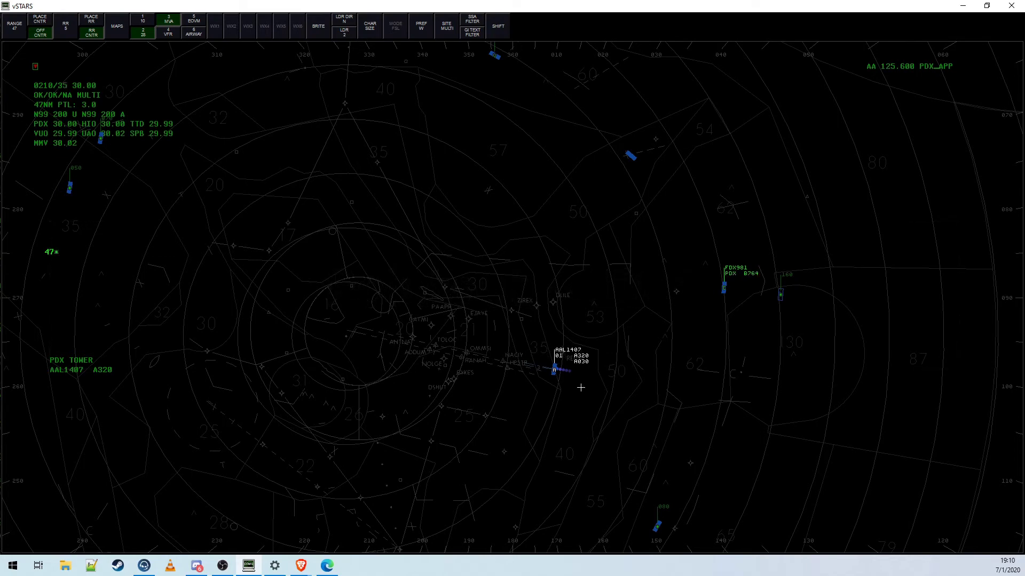
{"action": "left_click", "coordinate": [555, 371]}
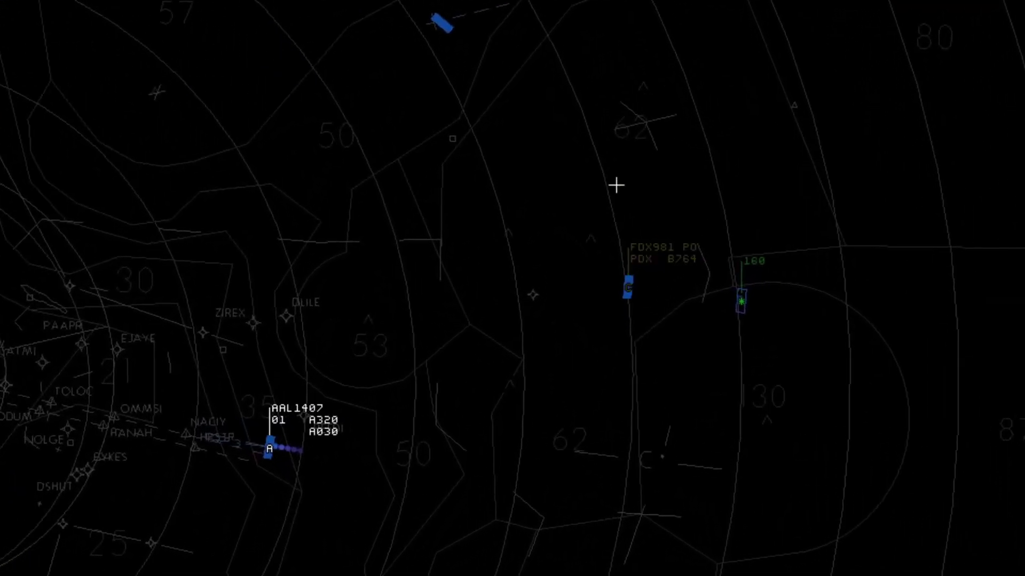
{"action": "left_click", "coordinate": [629, 286]}
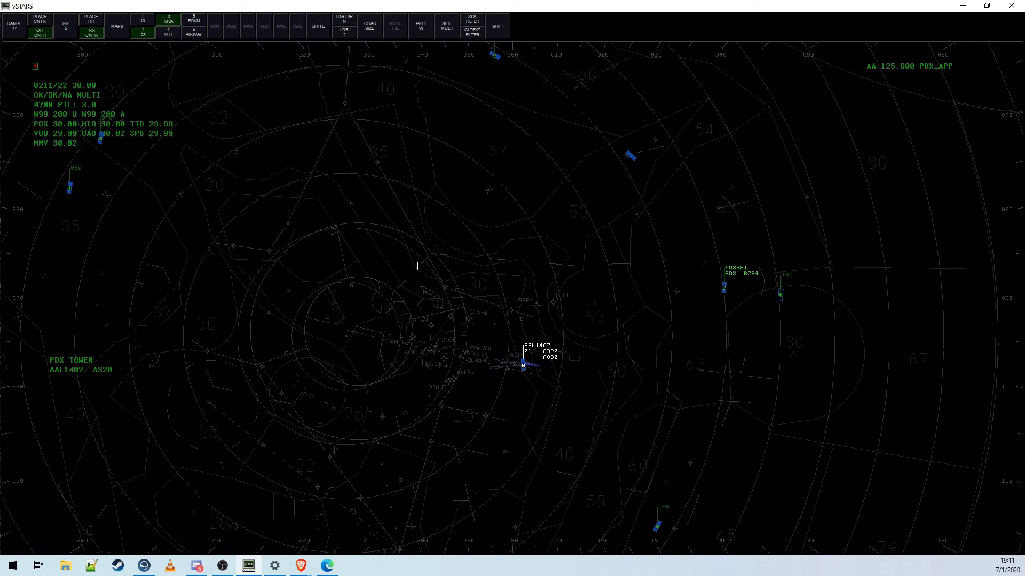
- Set the voice type of the aircraft AAL1407 to T with the DA command
{"action": "key", "text": "F9"}
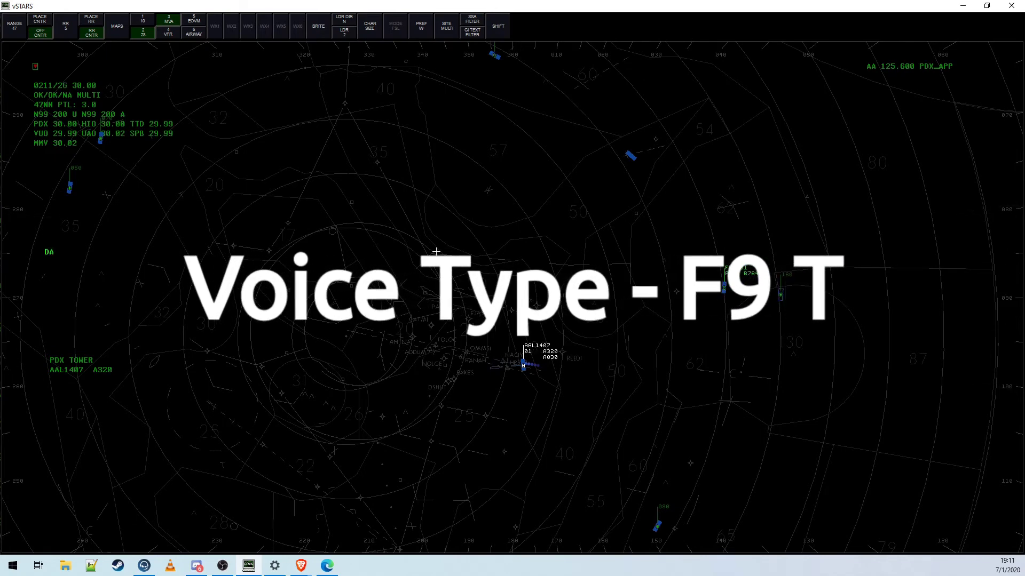
{"action": "type", "text": "T"}
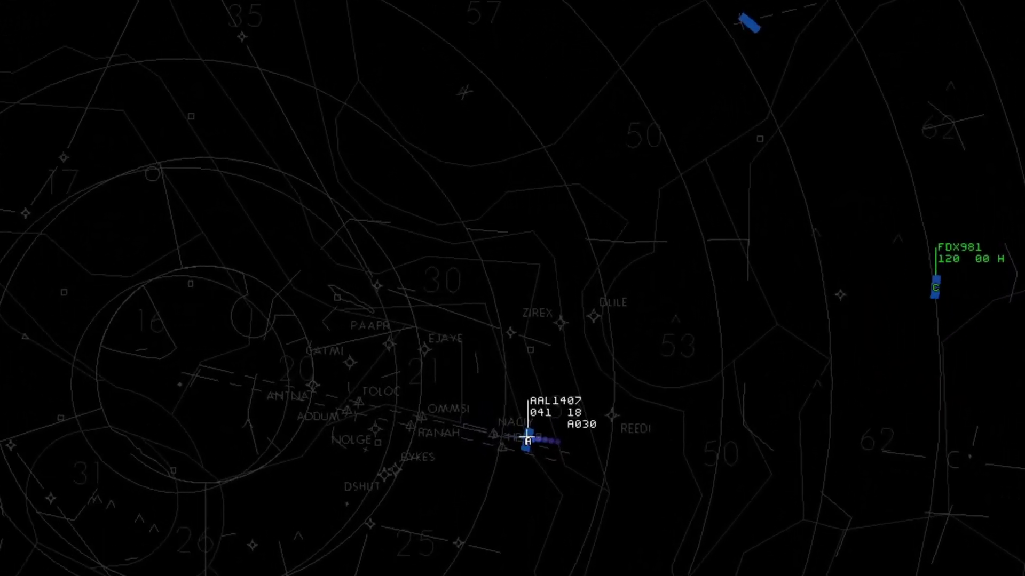
{"action": "left_click", "coordinate": [523, 388]}
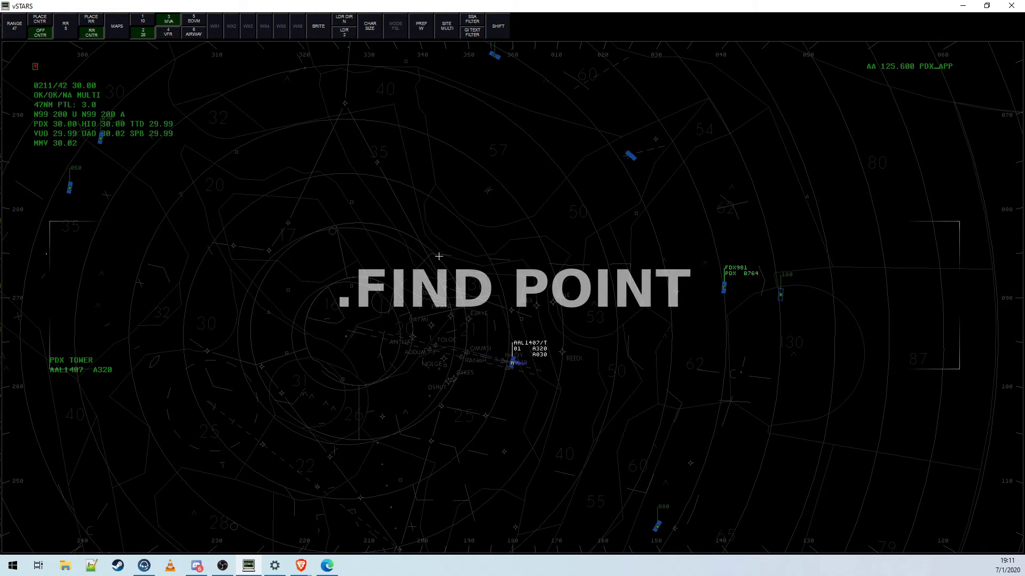
- Locate the point SHAFR on the scope with the .FIND command
{"action": "type", "text": ".FIND"}
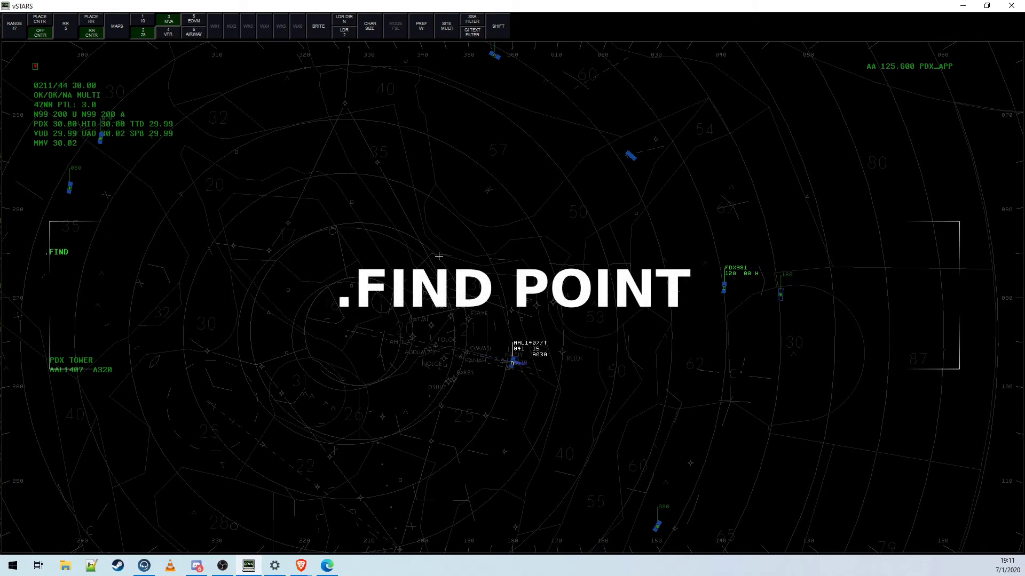
{"action": "type", "text": " SPB"}
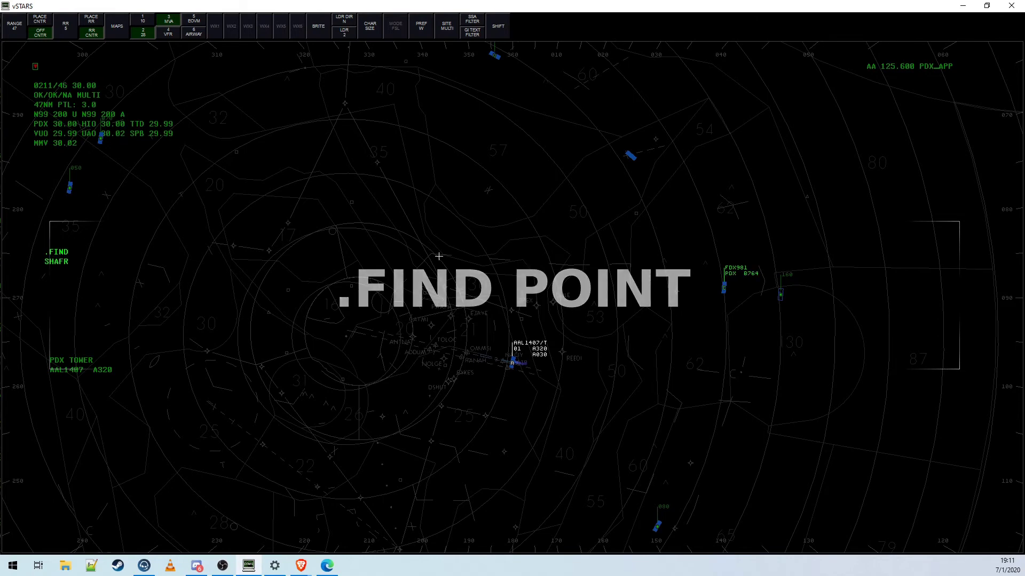
{"action": "key", "text": "Return"}
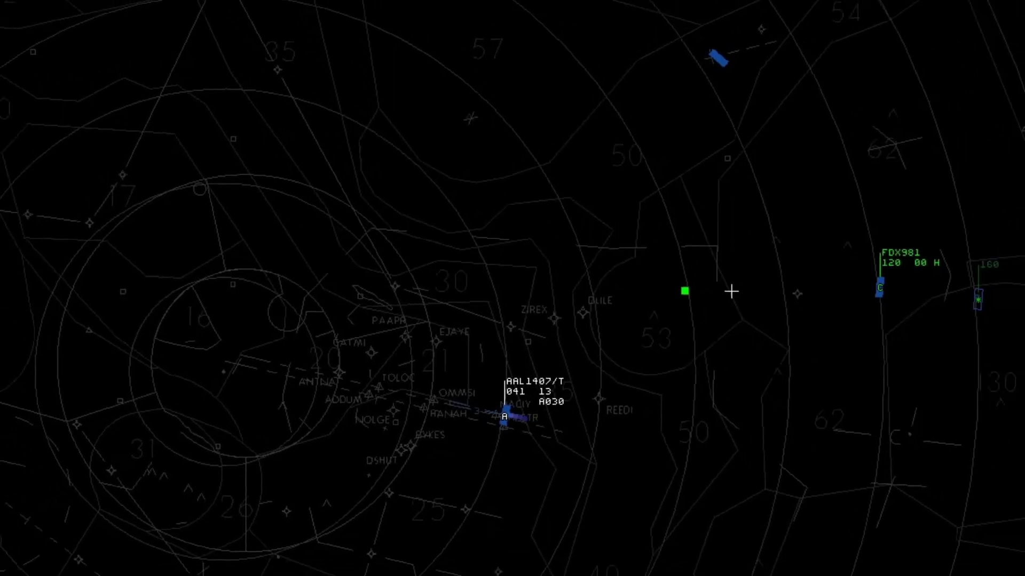
- Try to measure the bearing and distance from the aircraft AAL1407 with the *T command
{"action": "left_click_drag", "start_coordinate": [638, 335], "coordinate": [595, 370]}
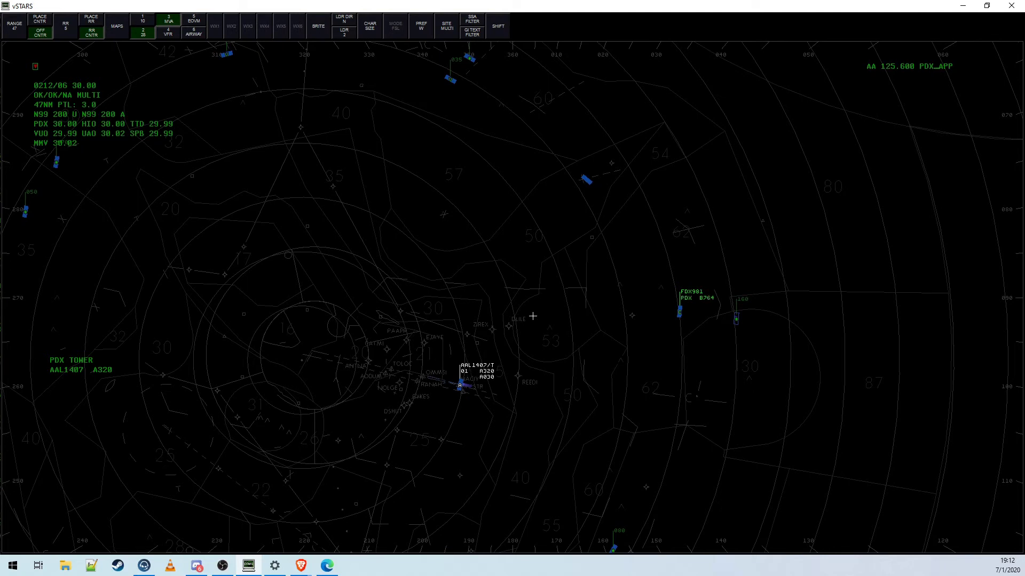
{"action": "type", "text": "T"}
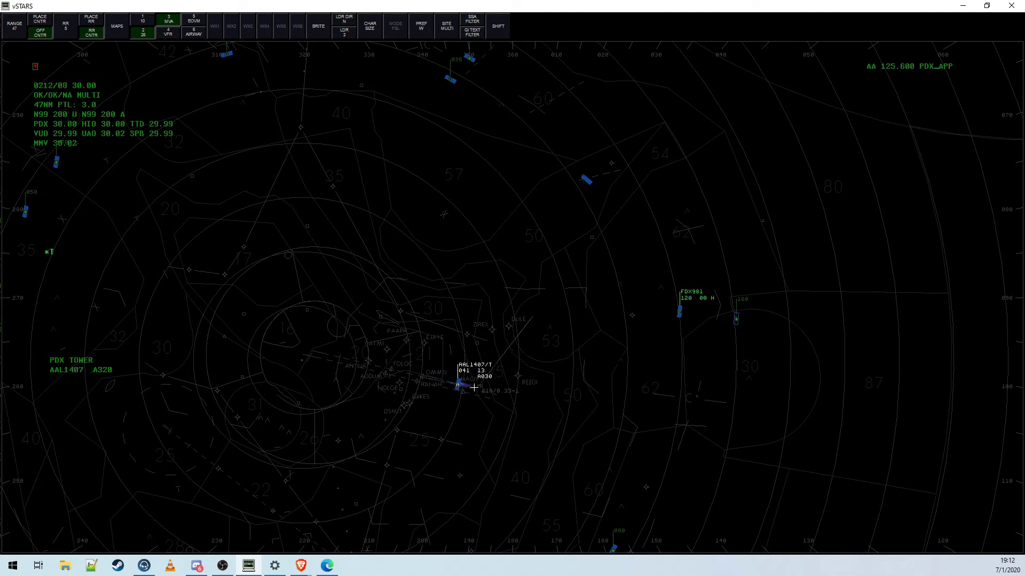
{"action": "key", "text": "Escape"}
{"action": "type", "text": "T"}
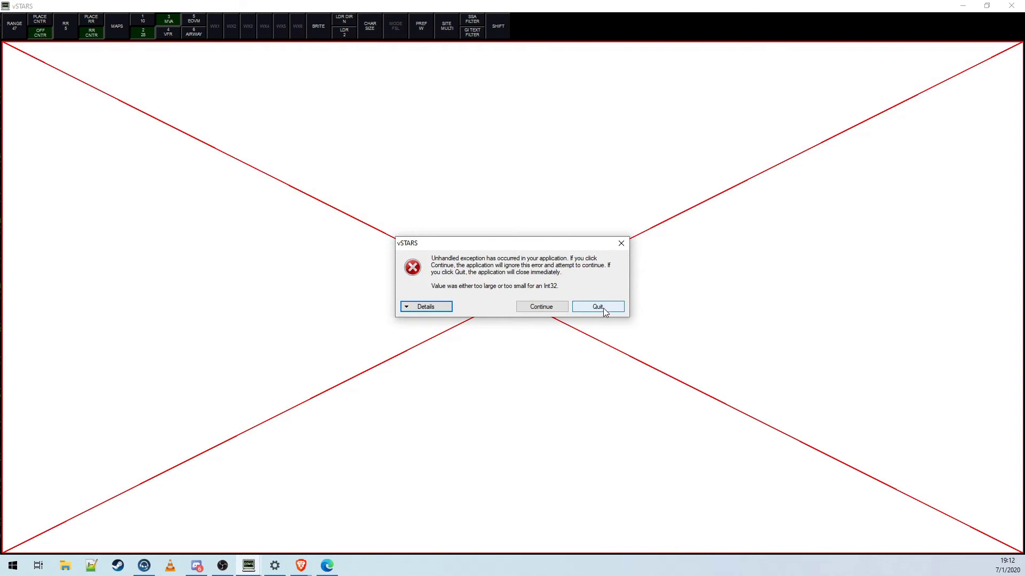
- Quit the crashed session and measure bearing and distance from the aircraft AAL1407 to the airport symbol northwest of PAAPR with *T
{"action": "left_click", "coordinate": [605, 311]}
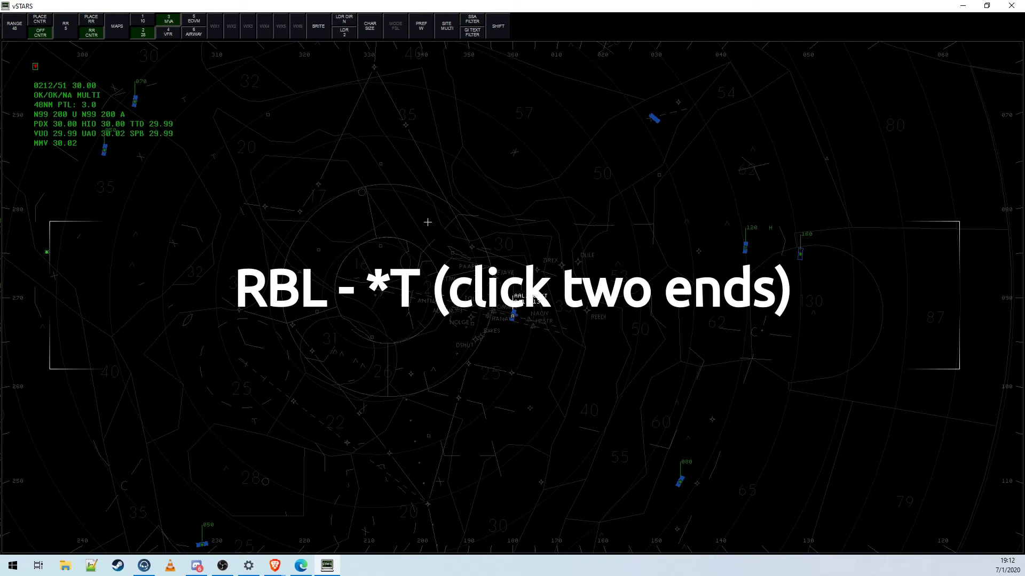
{"action": "type", "text": "*T"}
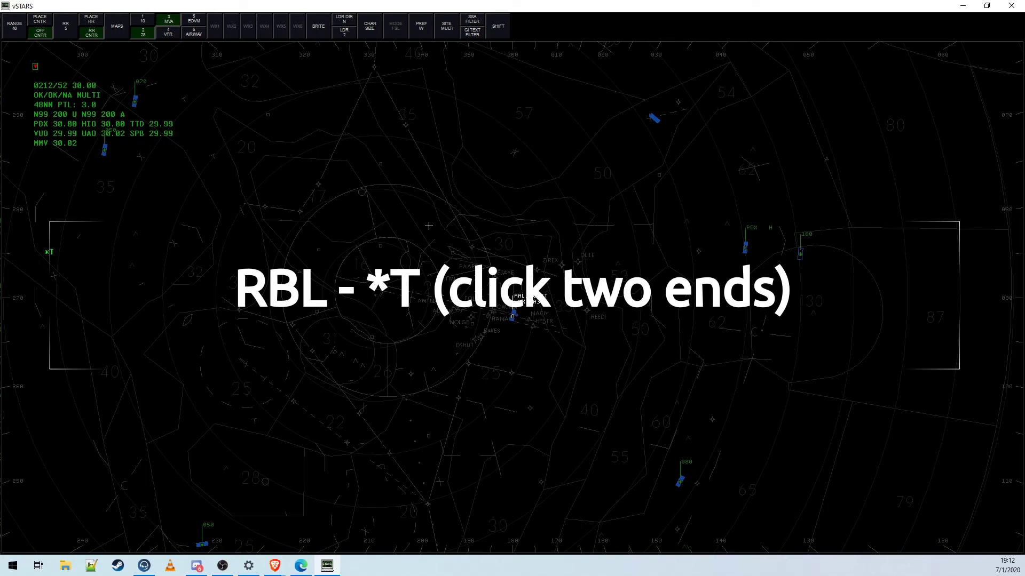
{"action": "left_click", "coordinate": [512, 315]}
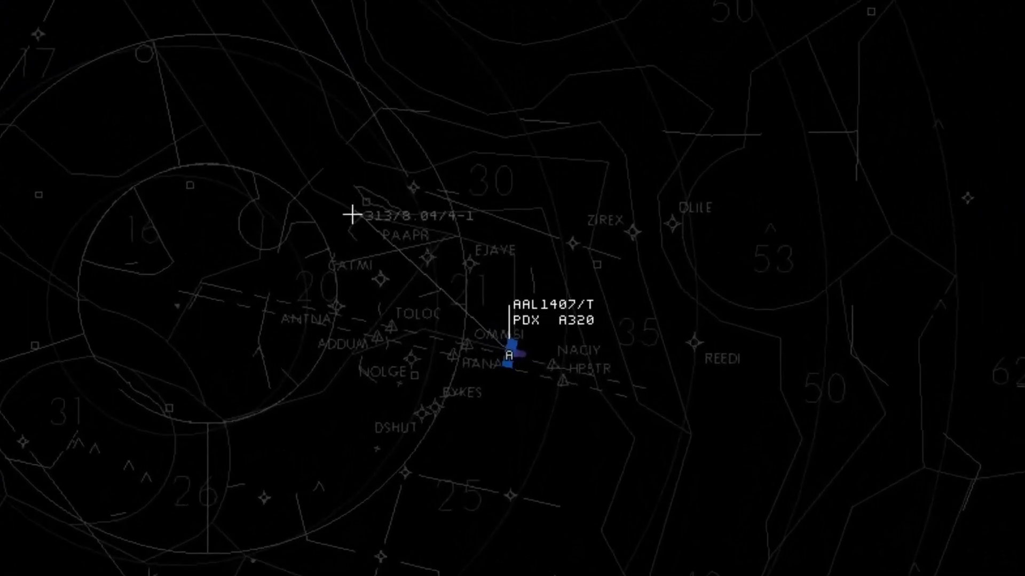
{"action": "left_click", "coordinate": [366, 201]}
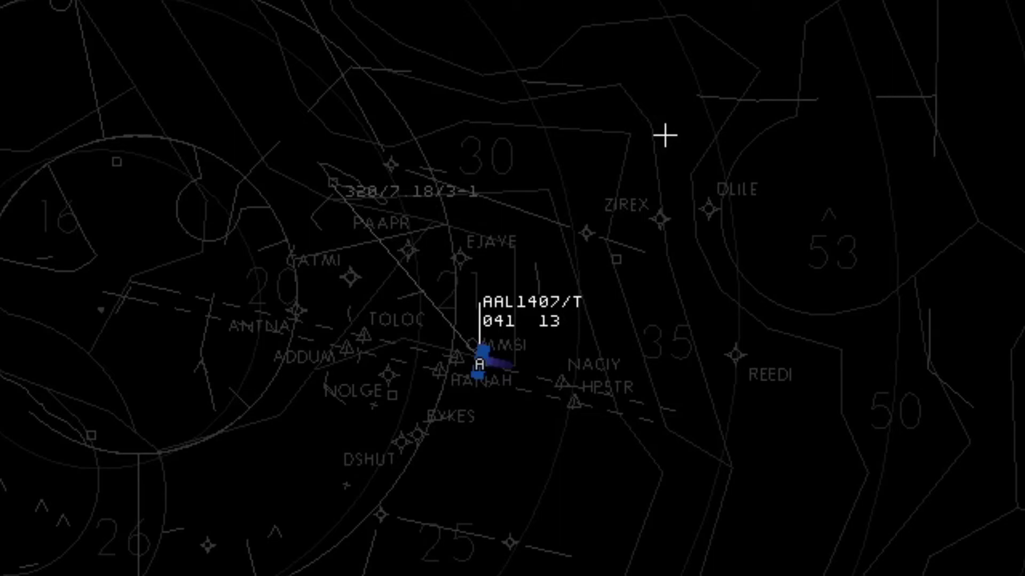
- Close the crashed scope and reopen the Portland TRACON (P80) facility
{"action": "scroll", "coordinate": [880, 187], "scroll_direction": "down", "scroll_amount": 3}
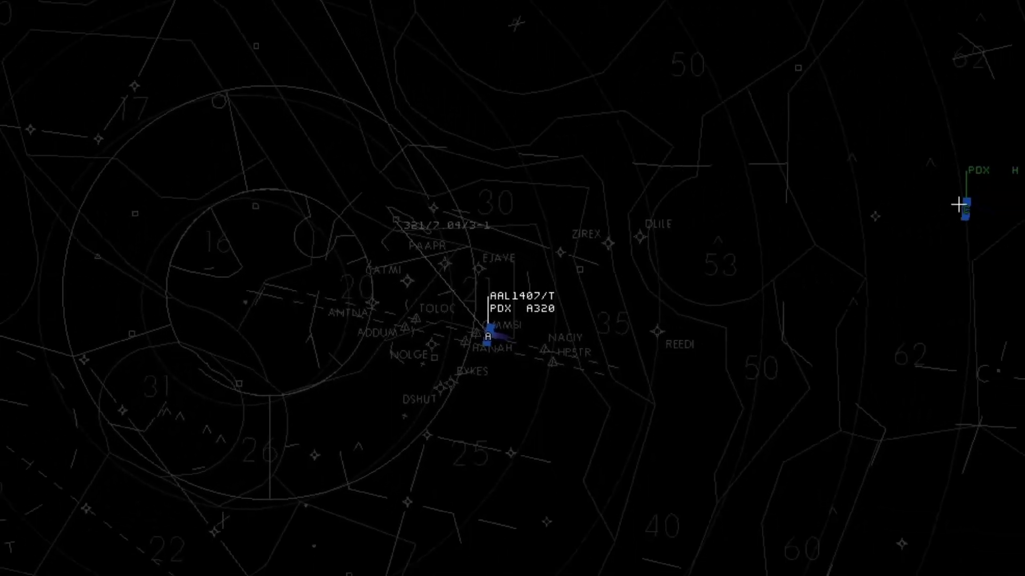
{"action": "scroll", "coordinate": [959, 204], "scroll_direction": "down", "scroll_amount": 3}
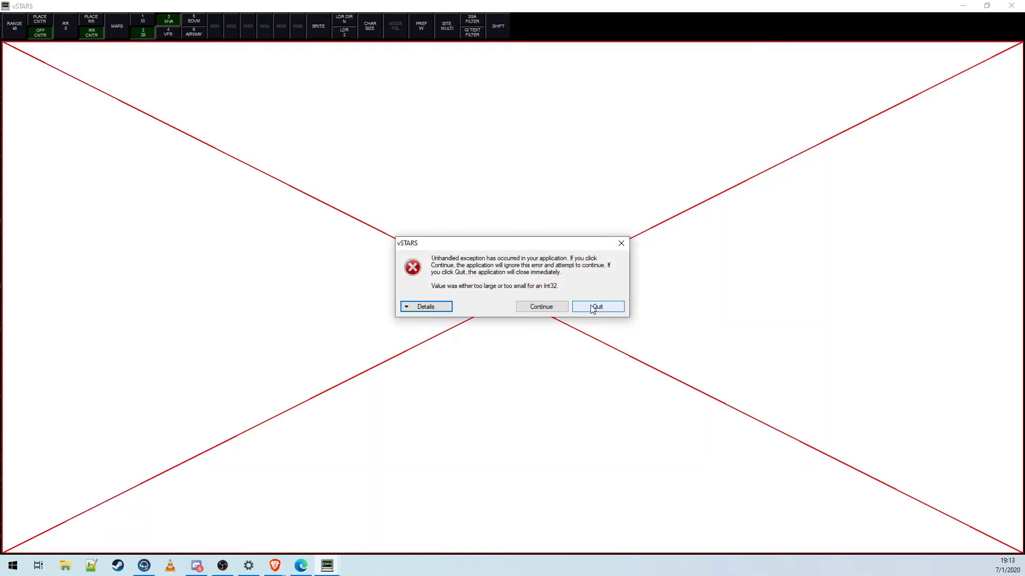
{"action": "left_click", "coordinate": [559, 308]}
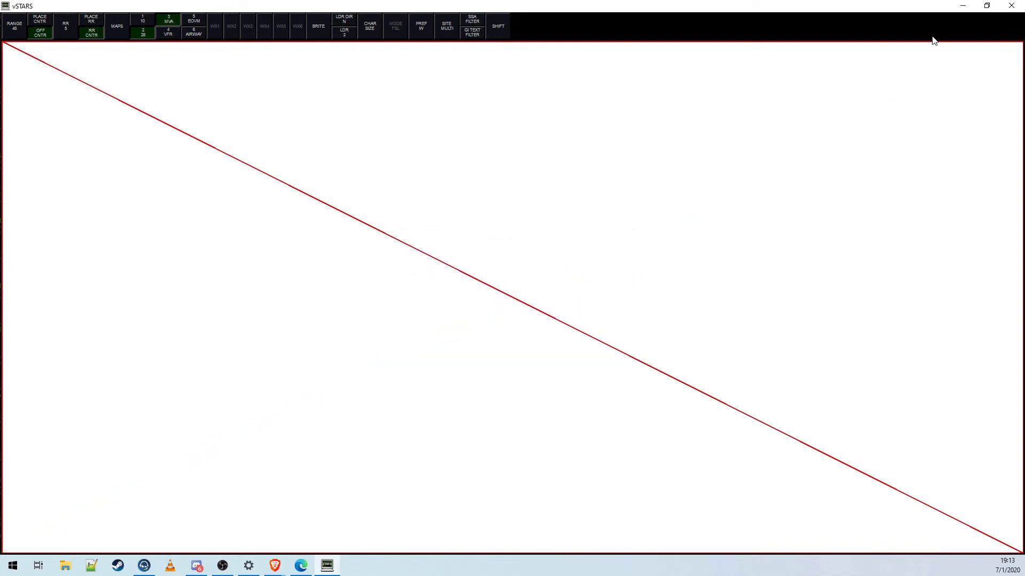
{"action": "left_click", "coordinate": [1011, 5]}
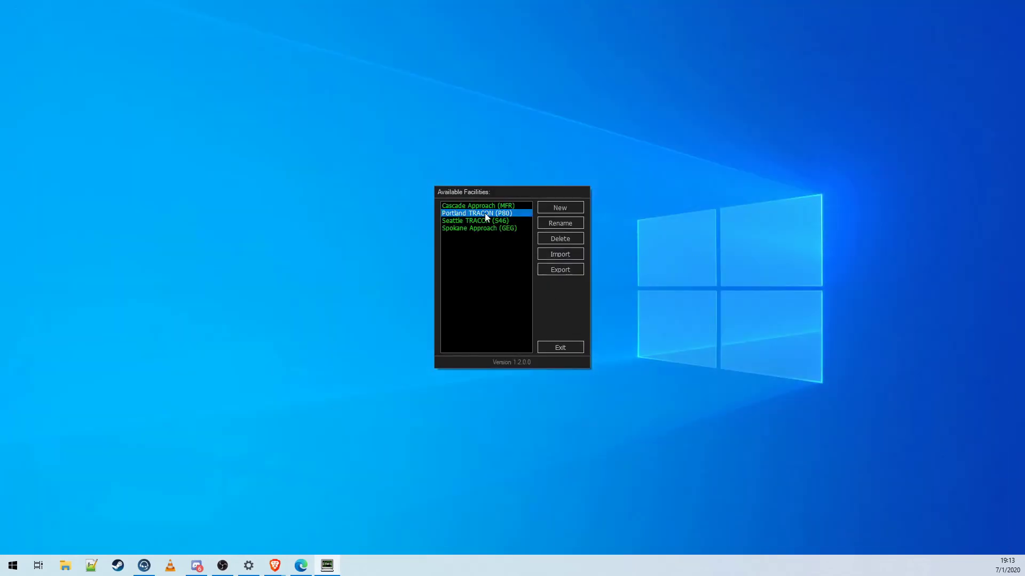
{"action": "double_click", "coordinate": [487, 214]}
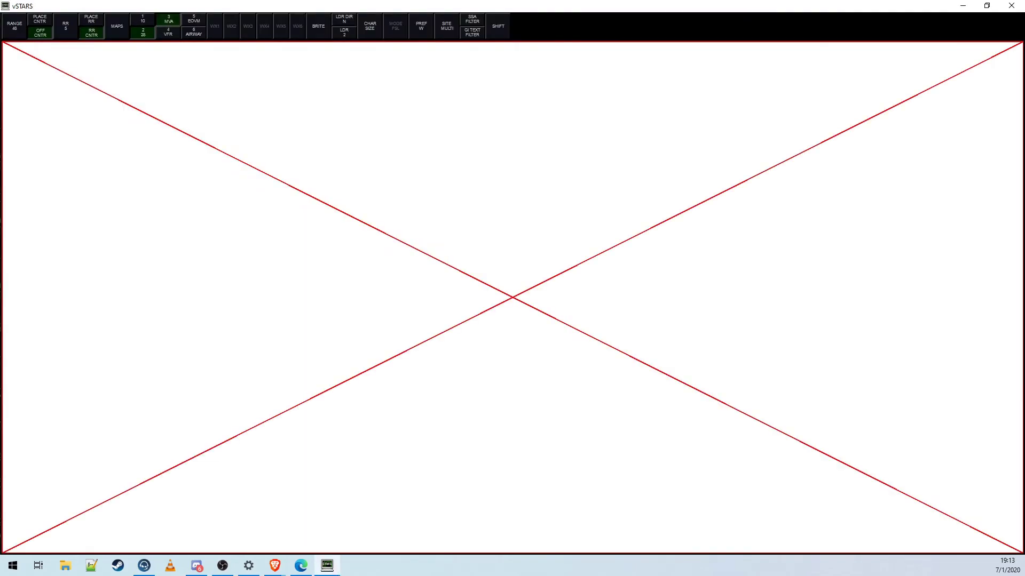
{"action": "left_click", "coordinate": [1011, 5]}
{"action": "left_click", "coordinate": [554, 349]}
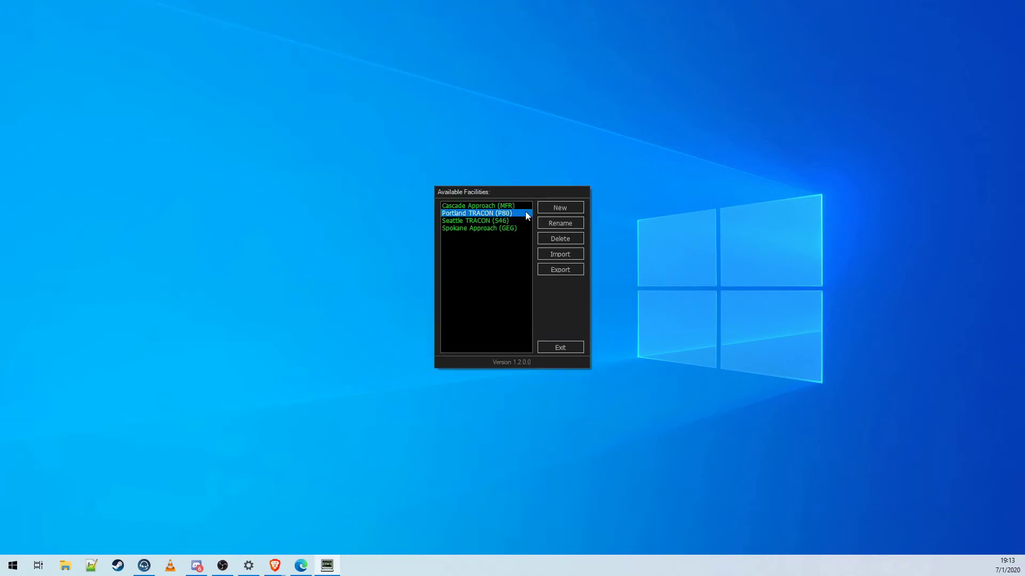
{"action": "double_click", "coordinate": [525, 212]}
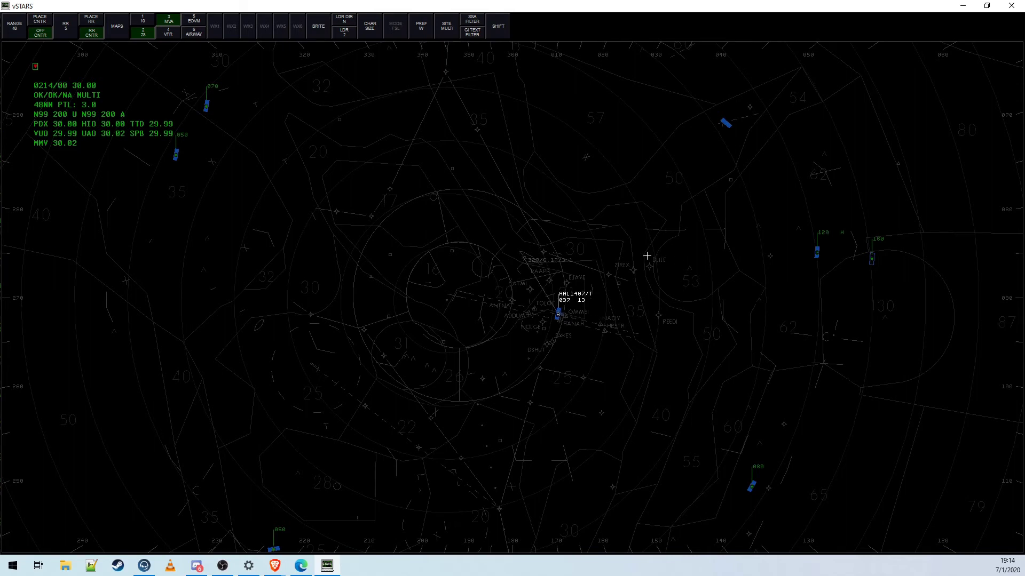
- Remove the range bearing line from the scope
{"action": "type", "text": "1"}
{"action": "key", "text": "BackSpace"}
{"action": "key", "text": "Return"}
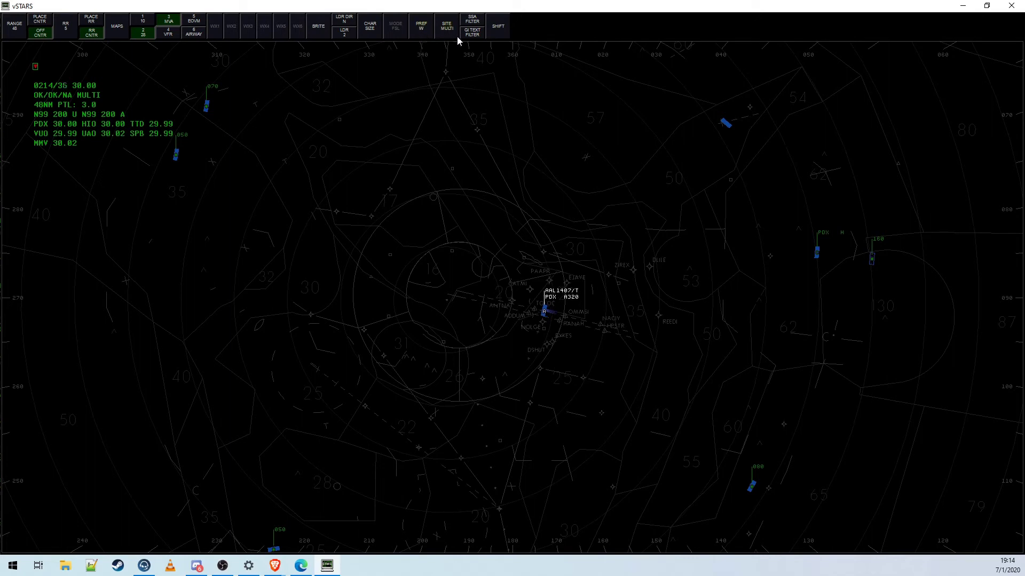
- Cycle the global leader line direction back to N and set the leader line of the aircraft AAL1407 to direction 2
{"action": "left_click", "coordinate": [504, 24]}
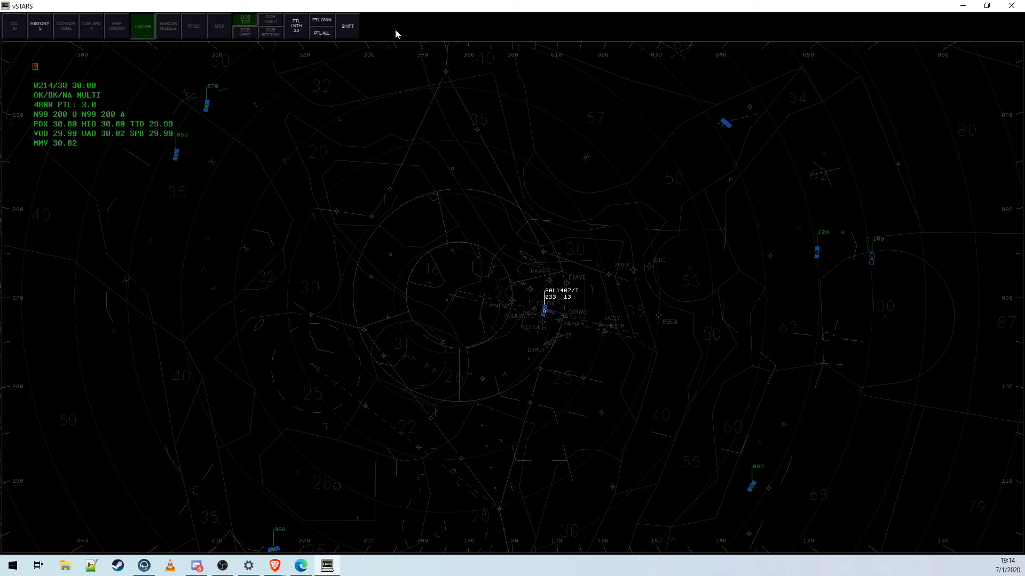
{"action": "left_click", "coordinate": [349, 37]}
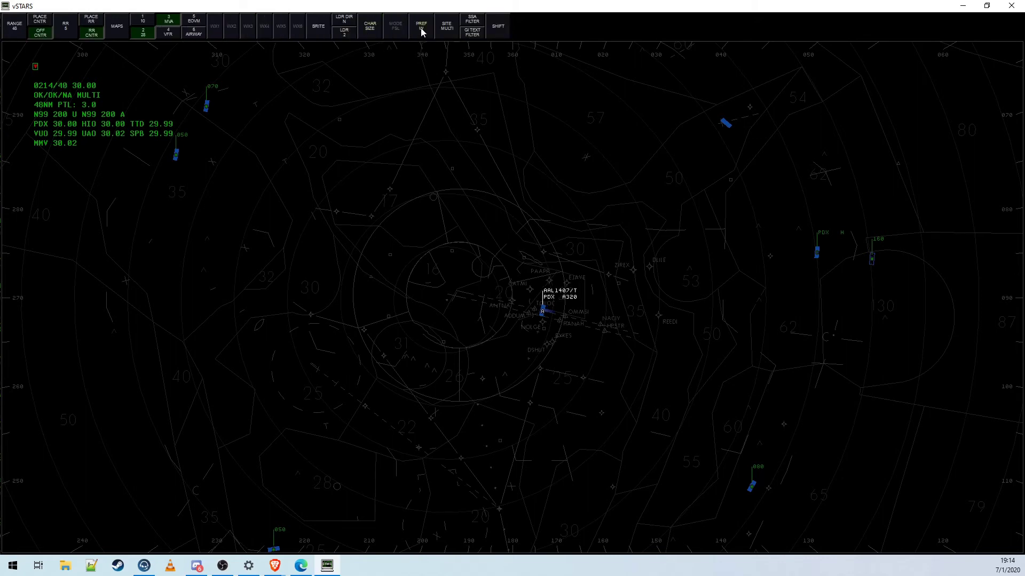
{"action": "left_click", "coordinate": [344, 19]}
{"action": "scroll", "coordinate": [343, 20], "scroll_direction": "down", "scroll_amount": 3}
{"action": "scroll", "coordinate": [344, 20], "scroll_direction": "down", "scroll_amount": 5}
{"action": "left_click", "coordinate": [344, 21]}
{"action": "type", "text": "2"}
{"action": "left_click", "coordinate": [538, 310]}
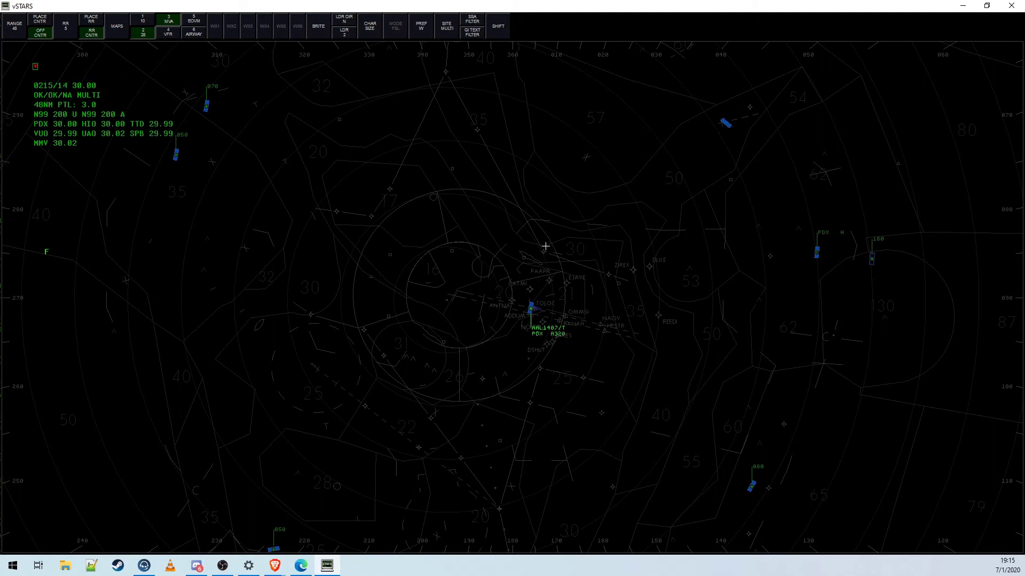
- Set both altitude filters to 010 150 with the FF command
{"action": "type", "text": "F"}
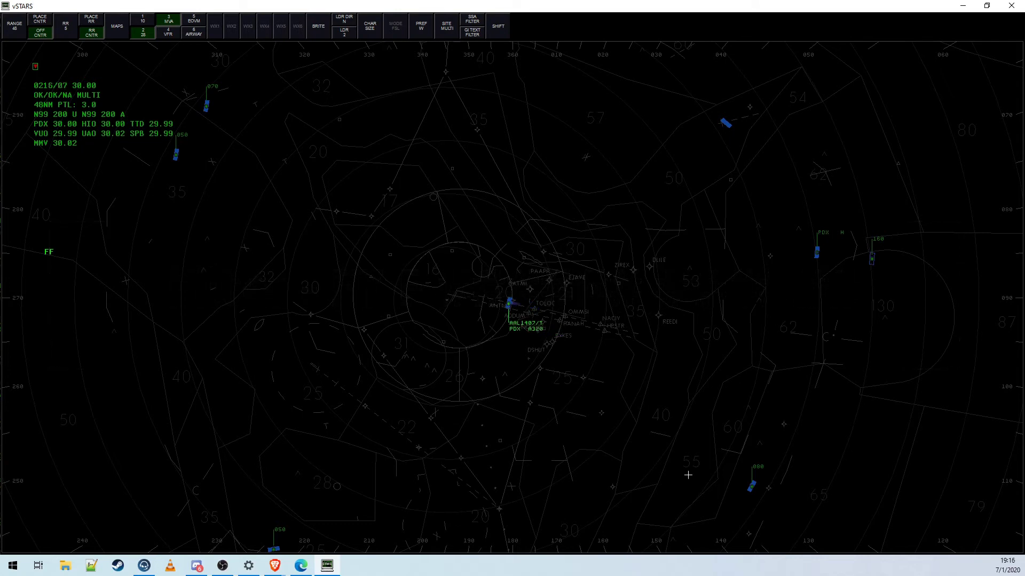
{"action": "type", "text": "010150 010150"}
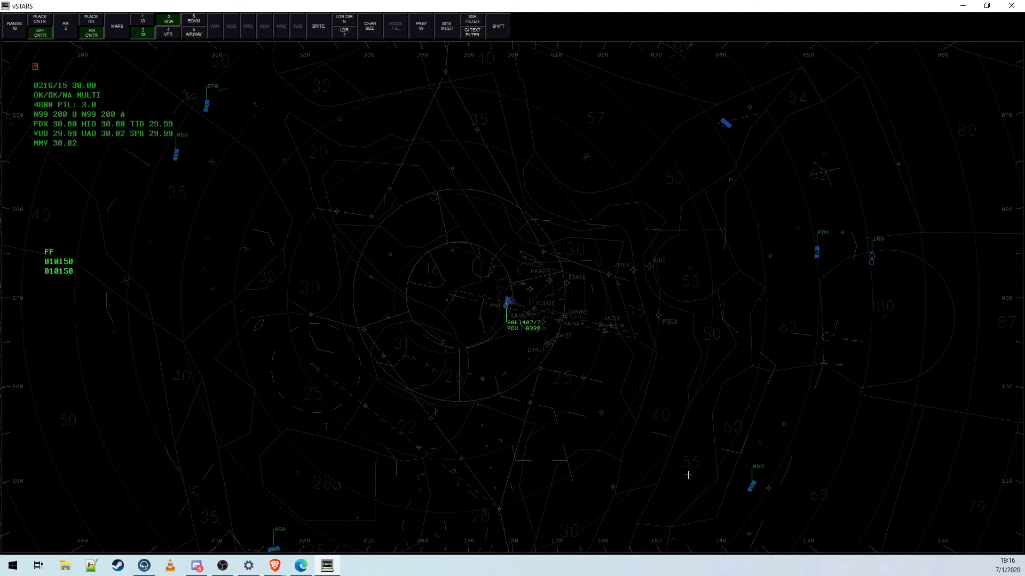
{"action": "key", "text": "Return"}
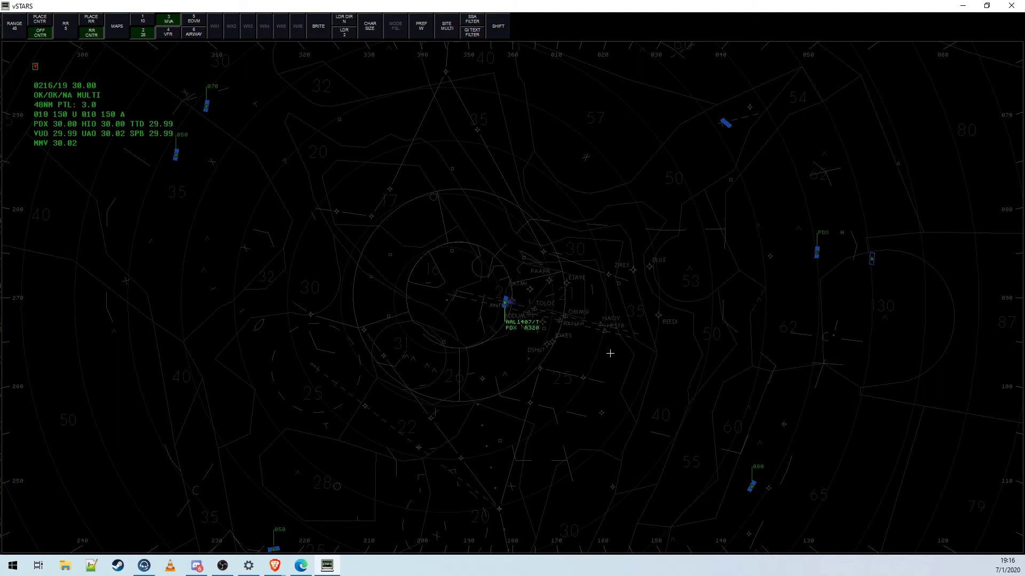
- Collapse the data block of AAL1407 and examine the filtered traffic south and north of Portland
{"action": "left_click", "coordinate": [502, 304]}
{"action": "scroll", "coordinate": [584, 247], "scroll_direction": "down", "scroll_amount": 10}
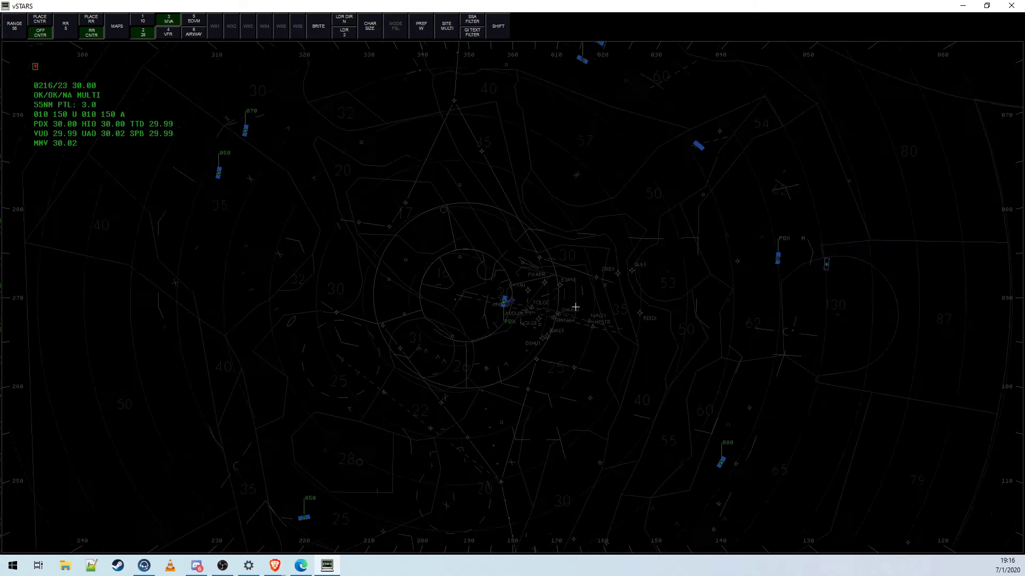
{"action": "left_click_drag", "start_coordinate": [544, 460], "coordinate": [573, 258]}
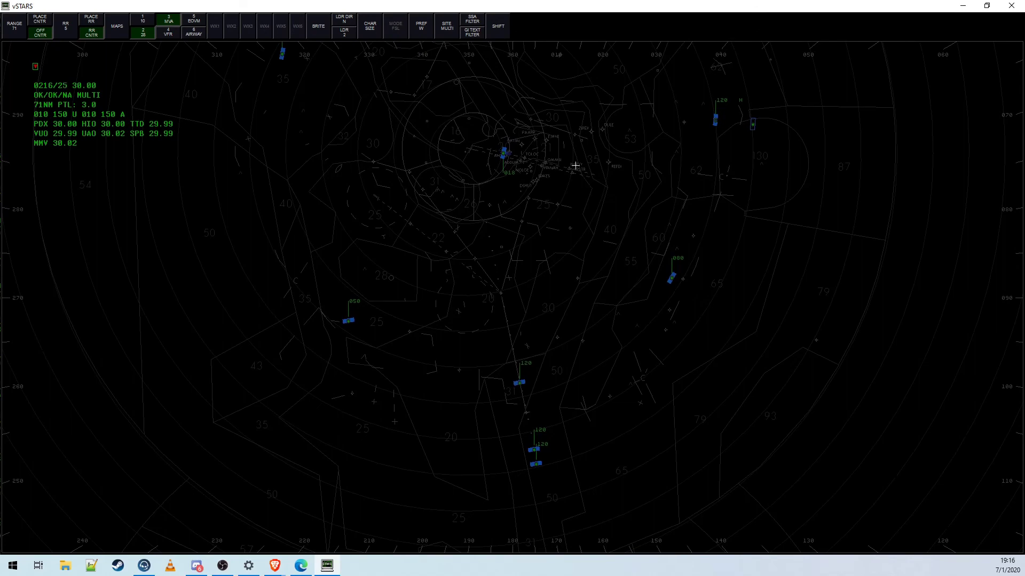
{"action": "left_click_drag", "start_coordinate": [534, 160], "coordinate": [550, 443]}
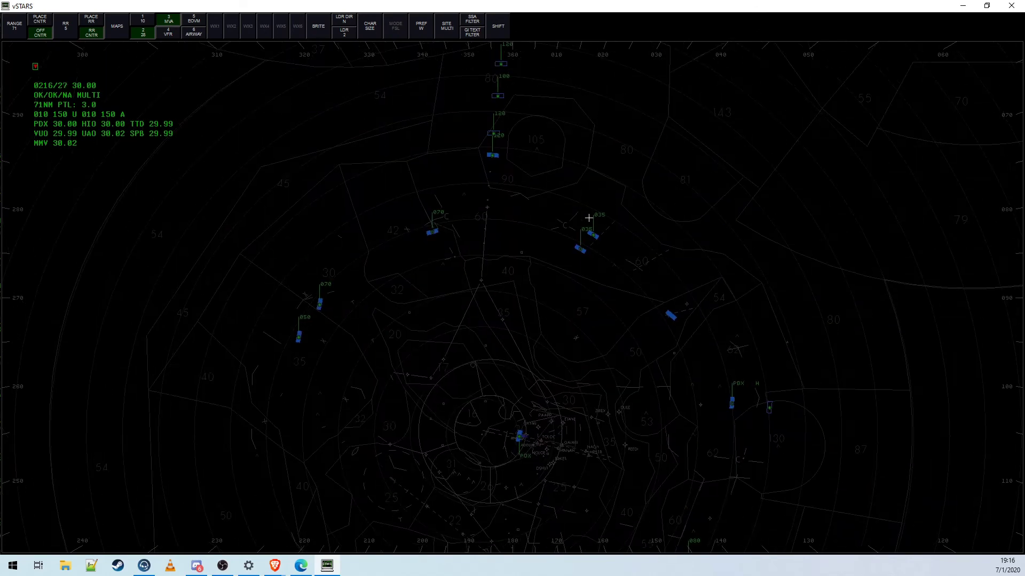
{"action": "left_click_drag", "start_coordinate": [635, 400], "coordinate": [613, 297]}
{"action": "scroll", "coordinate": [613, 298], "scroll_direction": "up", "scroll_amount": 5}
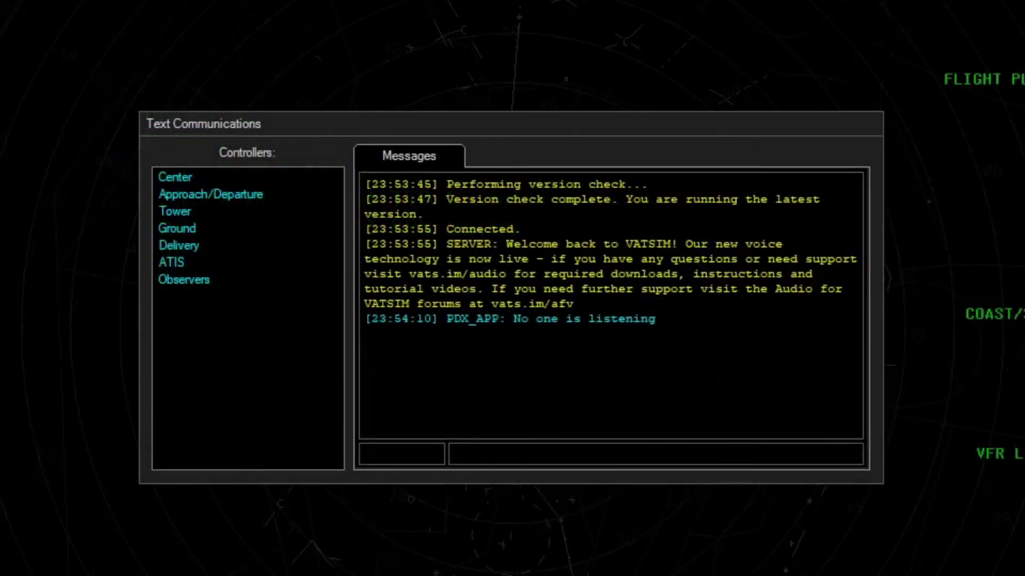
- Request the weather report for KSEA with the .metar command in the text communications window
{"action": "left_click", "coordinate": [449, 452]}
{"action": "type", "text": ".metar KSEA"}
{"action": "key", "text": "Return"}
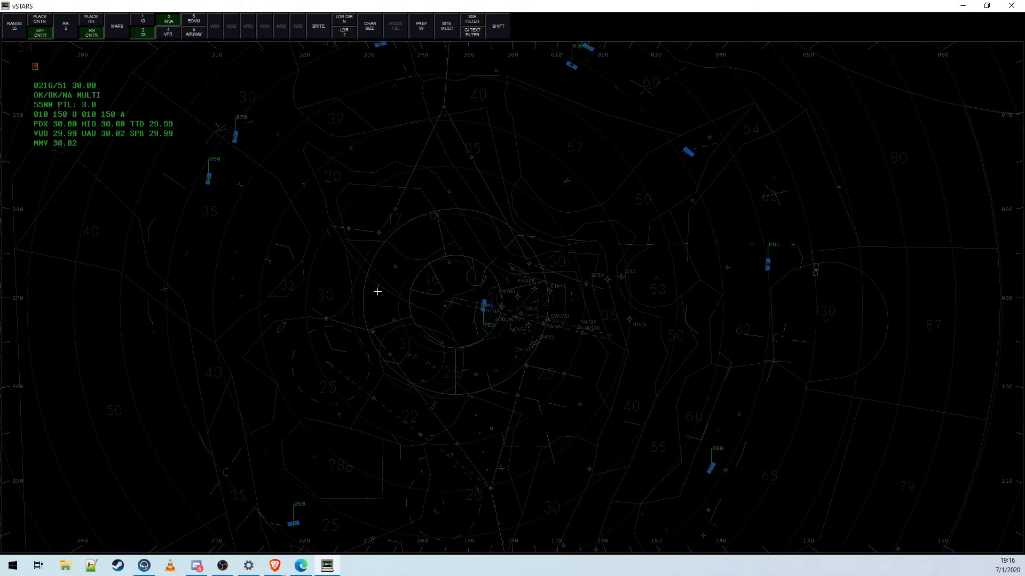
- Set the ATIS code to A with the FS command and change it to B
{"action": "key", "text": "F7"}
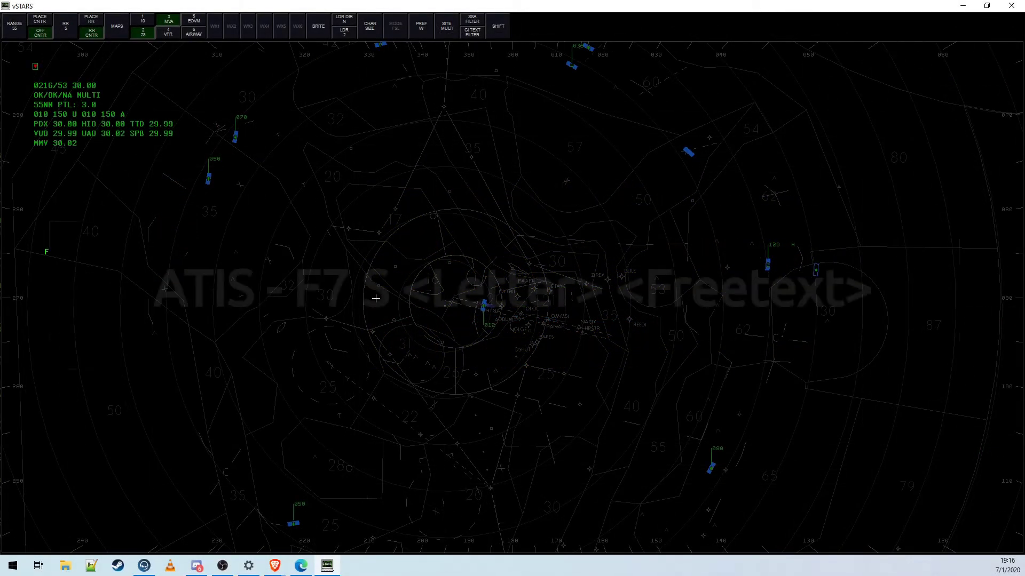
{"action": "type", "text": "S"}
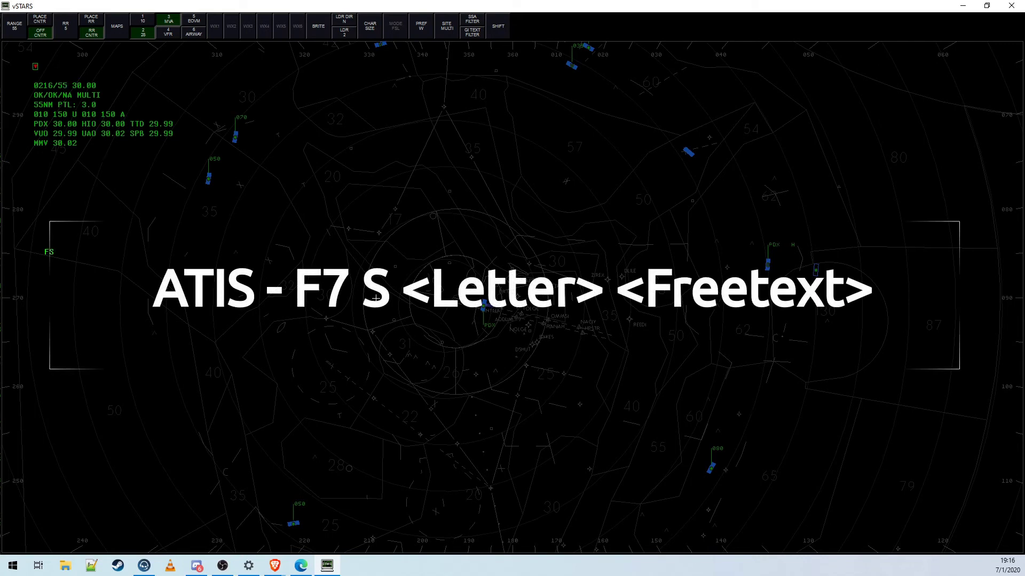
{"action": "type", "text": " A"}
{"action": "key", "text": "Return"}
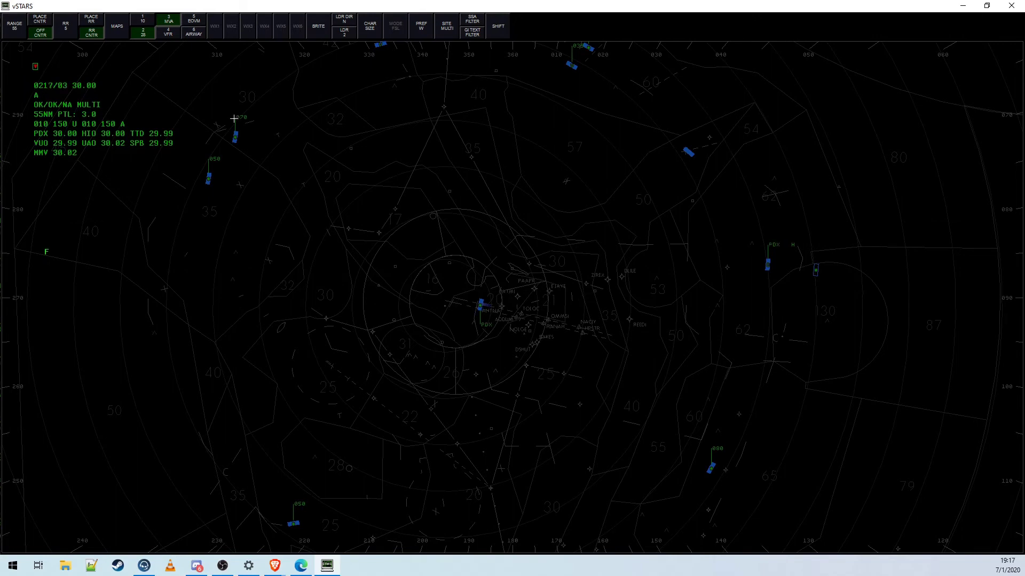
{"action": "type", "text": "S B"}
{"action": "key", "text": "Return"}
- Set the ATIS to letter A with the free text HI and change only the letter to B
{"action": "key", "text": "alt+Tab"}
{"action": "type", "text": "FS"}
{"action": "type", "text": " AHI"}
{"action": "key", "text": "Return"}
{"action": "key", "text": "F7"}
{"action": "type", "text": "B"}
{"action": "key", "text": "Return"}
- Widen the scope range and recall the saved view bookmarks 1, 2 and 3 in turn
{"action": "left_click_drag", "start_coordinate": [467, 248], "coordinate": [546, 250]}
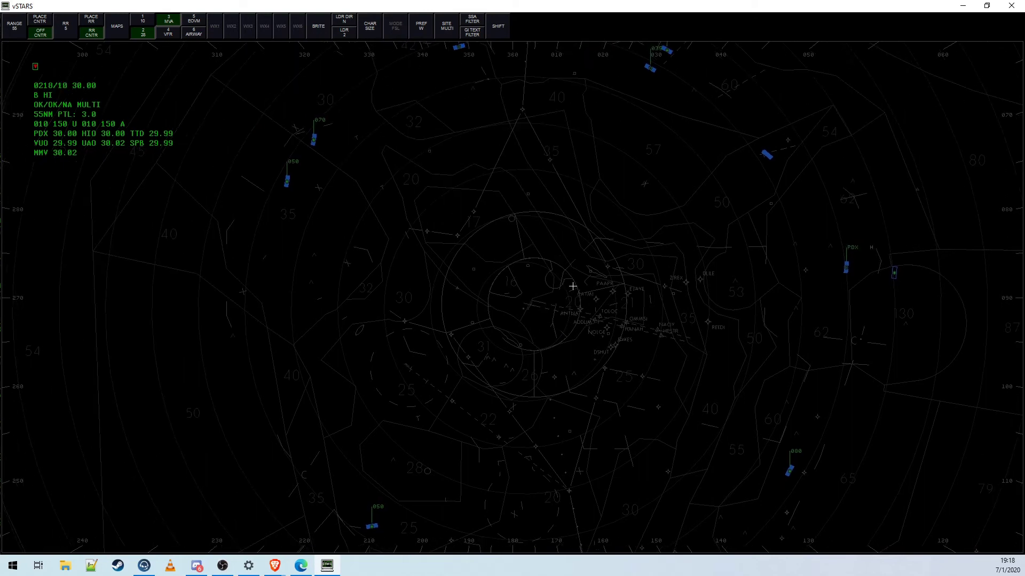
{"action": "scroll", "coordinate": [573, 286], "scroll_direction": "down", "scroll_amount": 5}
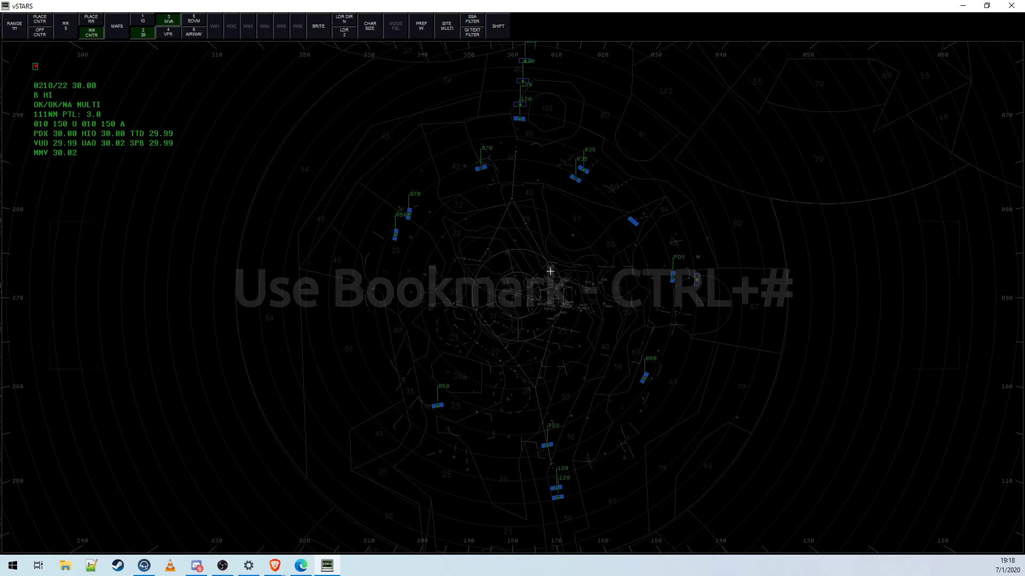
{"action": "key", "text": "ctrl+1"}
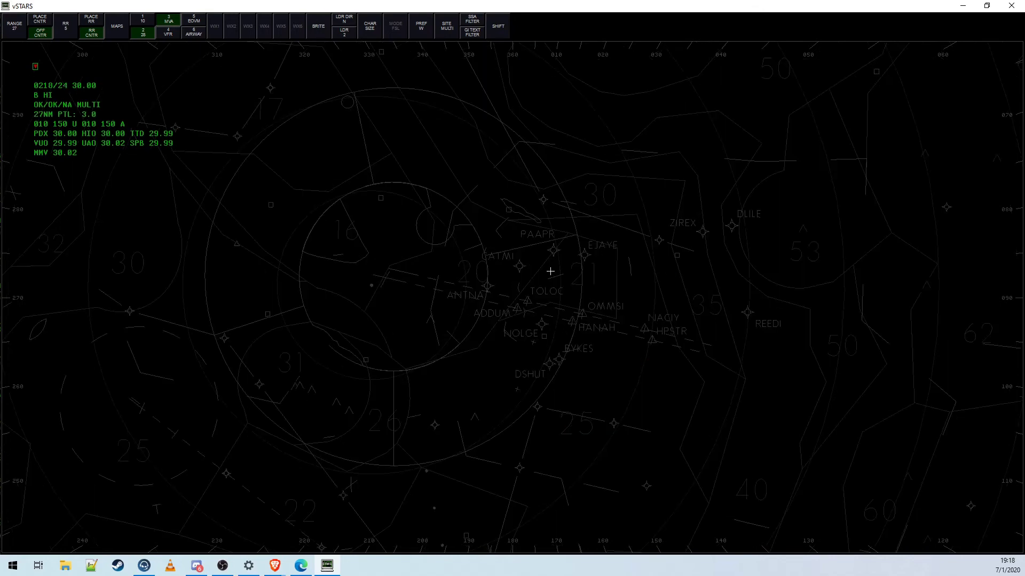
{"action": "key", "text": "ctrl+2"}
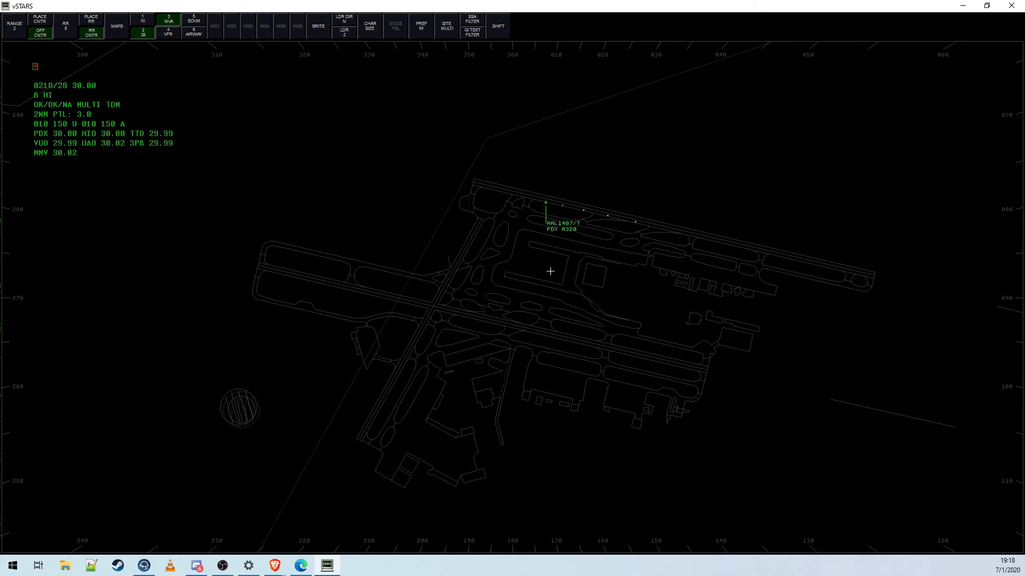
{"action": "key", "text": "ctrl+3"}
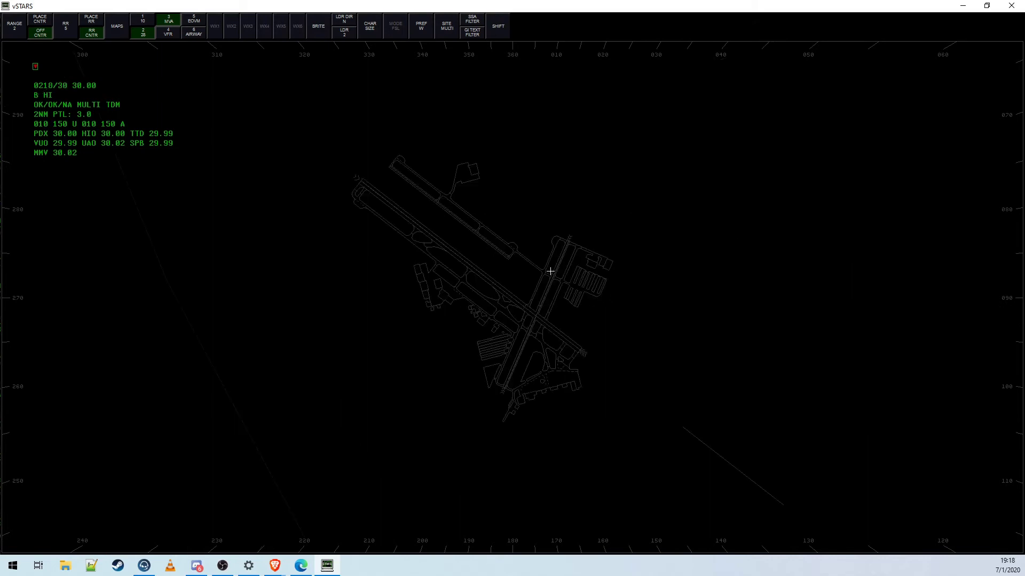
- View another airport's ground layout up close and switch between bookmarks 1, 2 and 3, finishing on bookmark 2
{"action": "scroll", "coordinate": [550, 272], "scroll_direction": "down", "scroll_amount": 15}
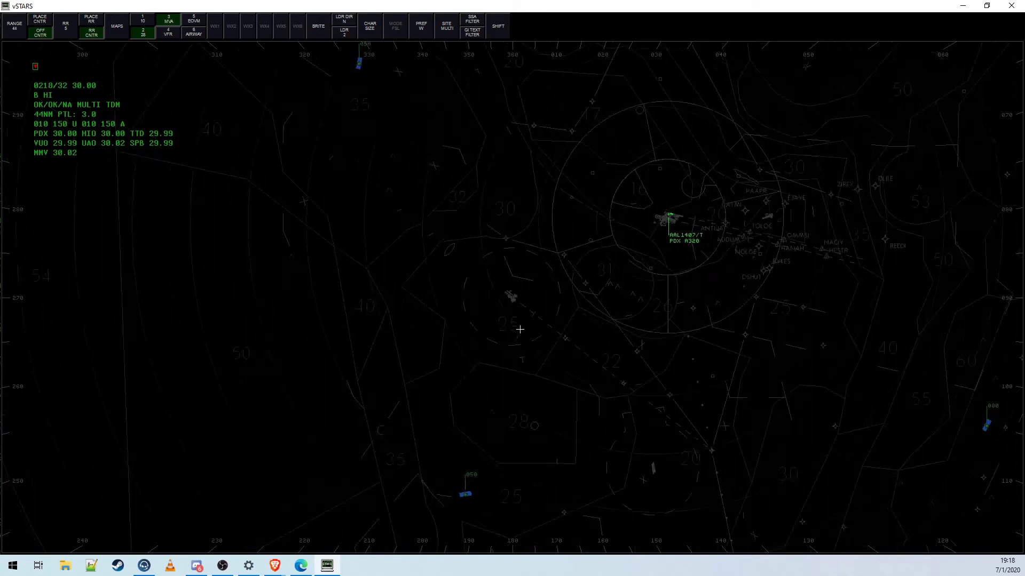
{"action": "scroll", "coordinate": [669, 377], "scroll_direction": "up", "scroll_amount": 15}
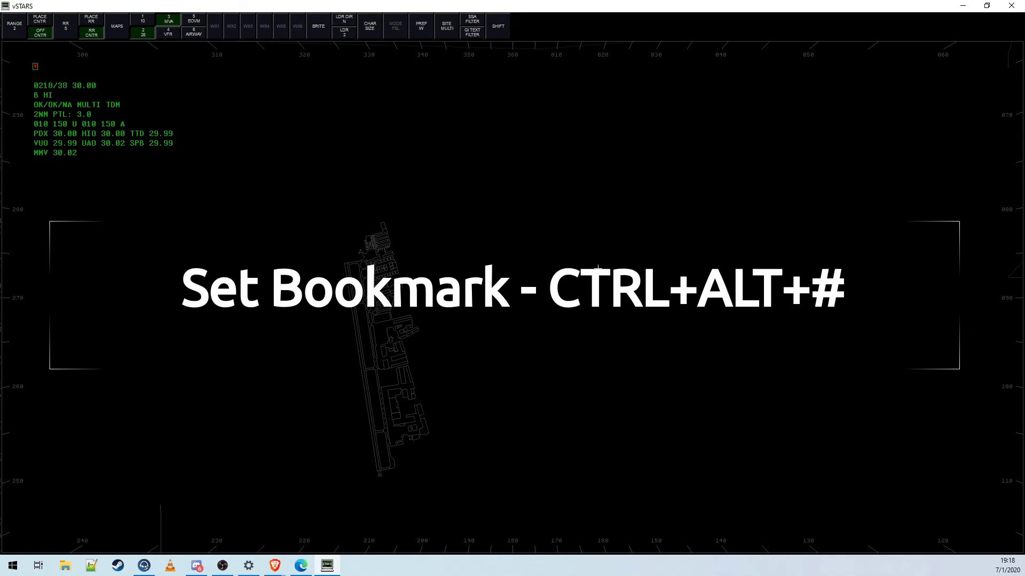
{"action": "key", "text": "ctrl+1"}
{"action": "key", "text": "ctrl+2"}
{"action": "key", "text": "ctrl+1"}
{"action": "key", "text": "ctrl+3"}
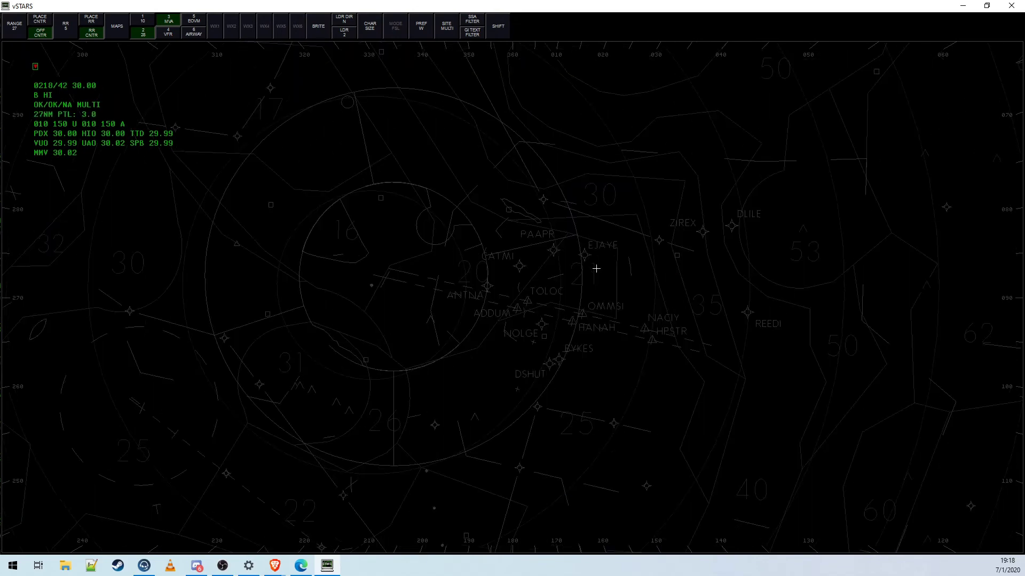
{"action": "key", "text": "ctrl+2"}
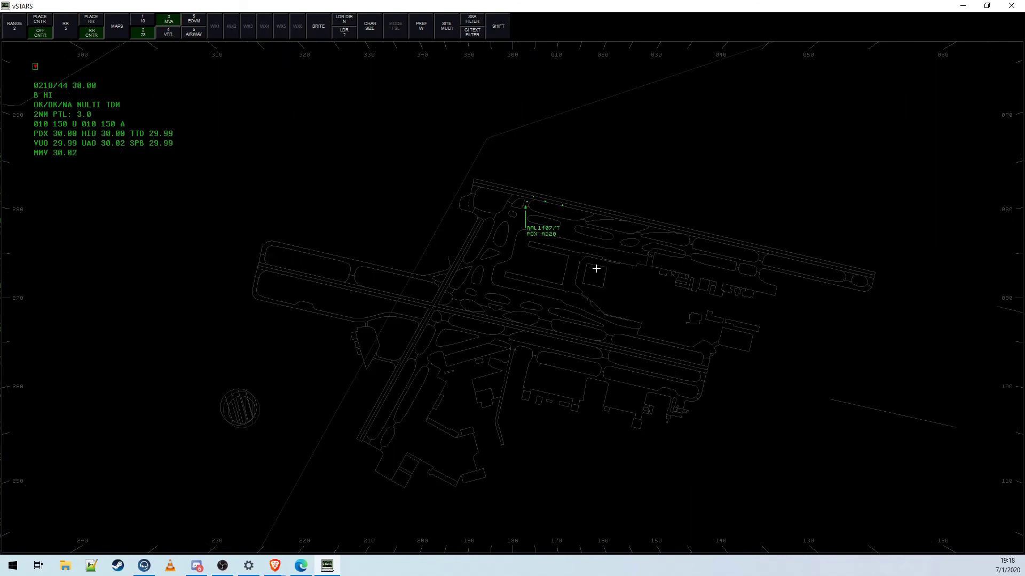
- Switch between bookmarks 1, 2 and 3 again, return to bookmark 2 and look over the Portland airport layout
{"action": "key", "text": "ctrl+1"}
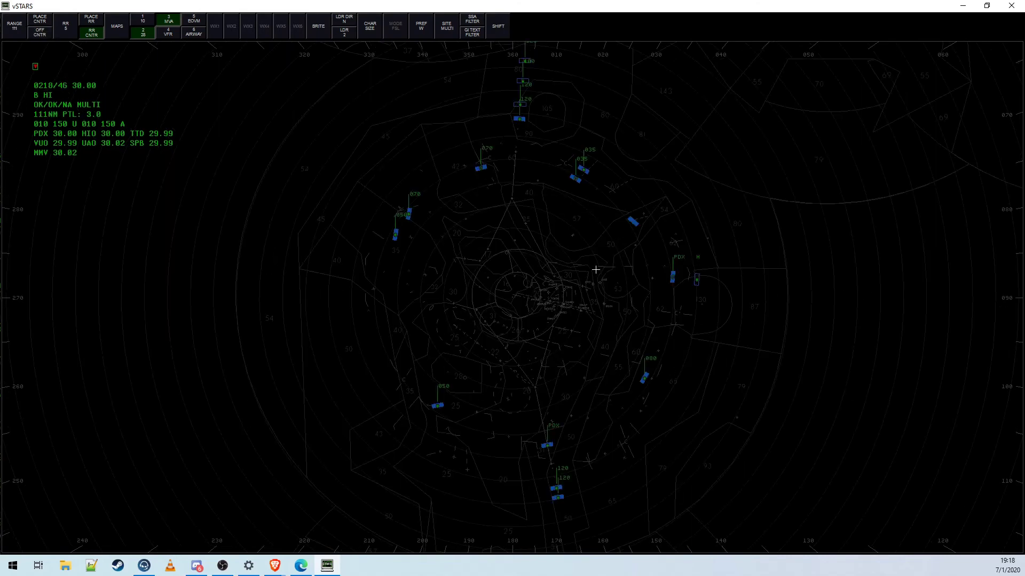
{"action": "key", "text": "ctrl+2"}
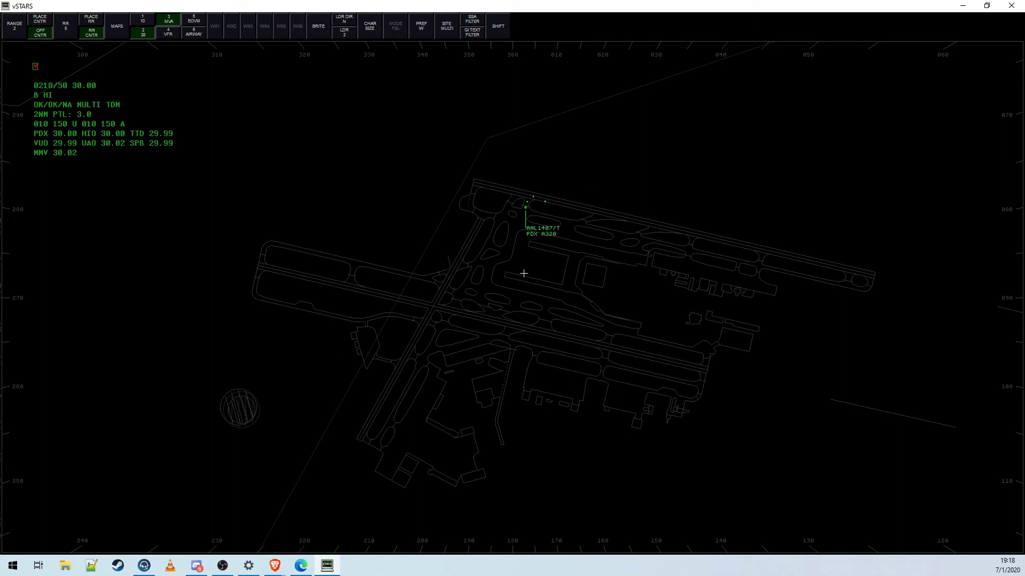
{"action": "key", "text": "ctrl+3"}
{"action": "key", "text": "ctrl+2"}
{"action": "left_click_drag", "start_coordinate": [632, 344], "coordinate": [553, 309]}
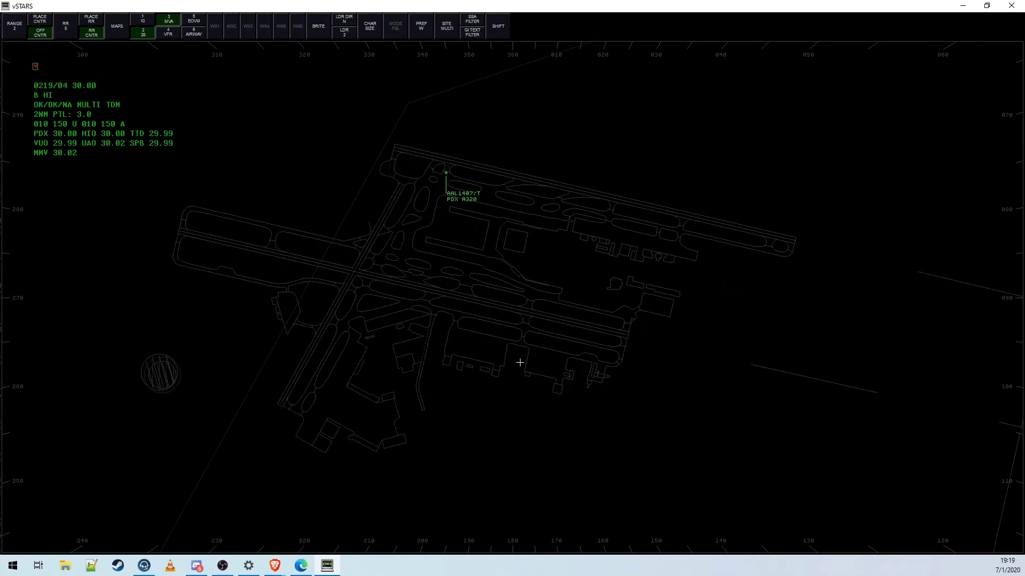
{"action": "left_click_drag", "start_coordinate": [520, 363], "coordinate": [560, 354]}
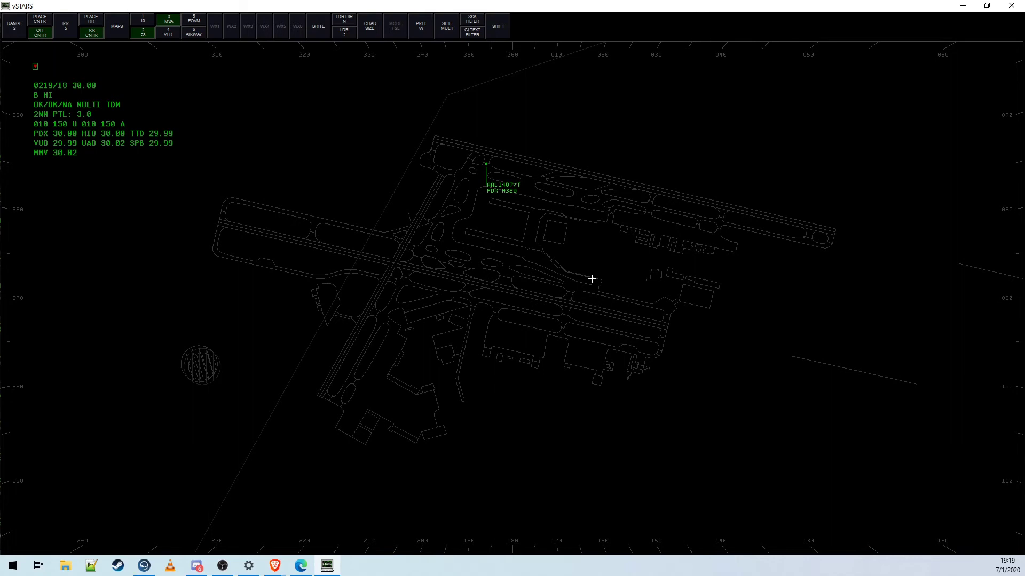
- Open the ASDE-X surface display for Portland with the command .ASDEX KPDX
{"action": "type", "text": ".ASDEX"}
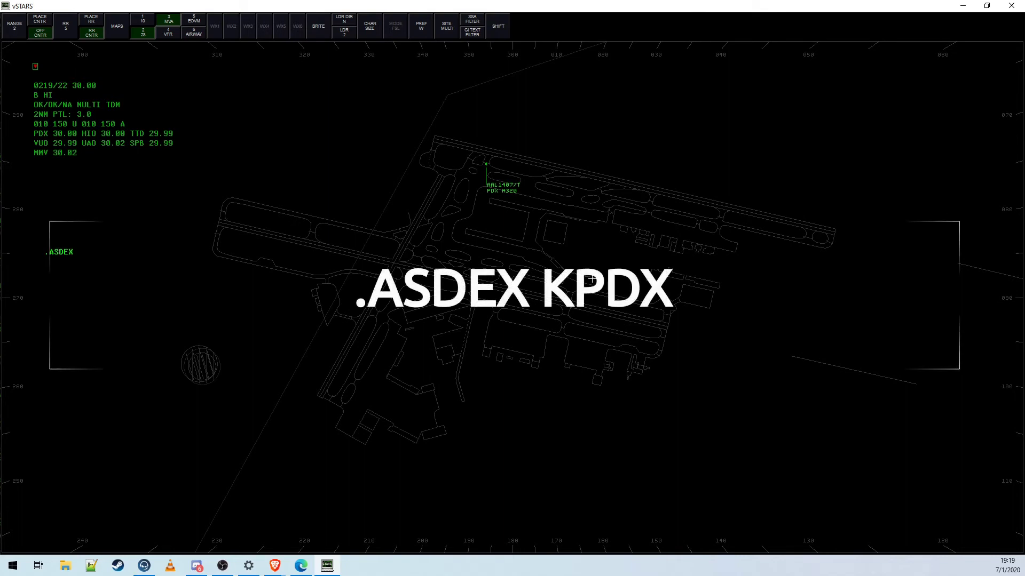
{"action": "type", "text": " KPDX"}
{"action": "key", "text": "Return"}
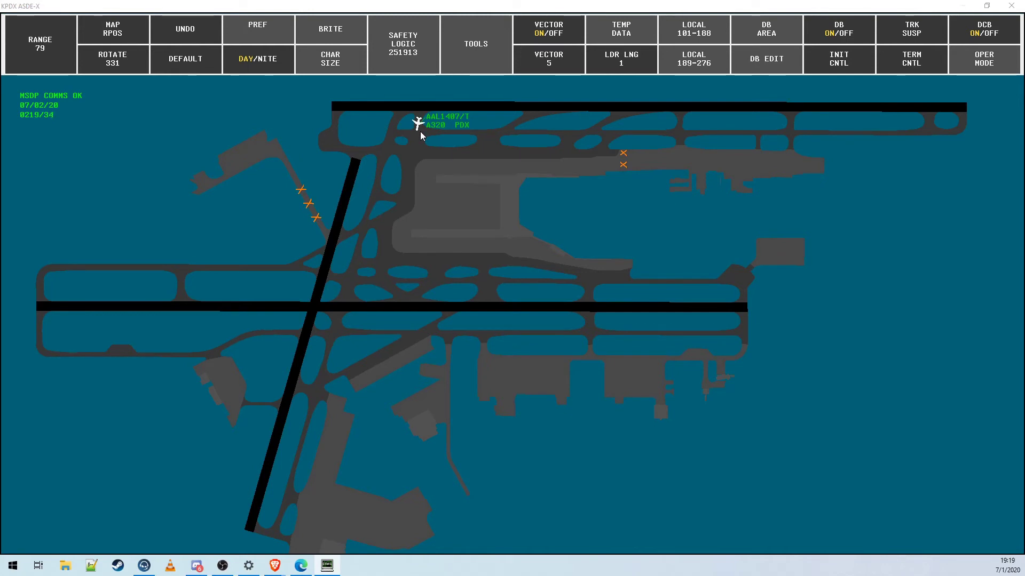
- Set the ASDE-X display range to 83 and shift the airport map slightly upward
{"action": "left_click", "coordinate": [34, 45]}
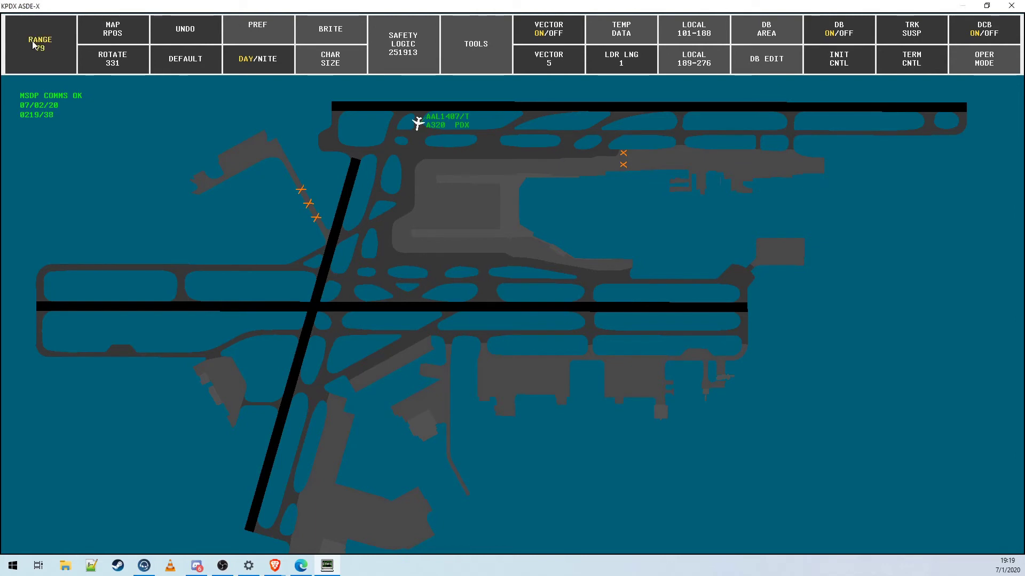
{"action": "scroll", "coordinate": [34, 46], "scroll_direction": "down", "scroll_amount": 4}
{"action": "scroll", "coordinate": [34, 46], "scroll_direction": "up", "scroll_amount": 3}
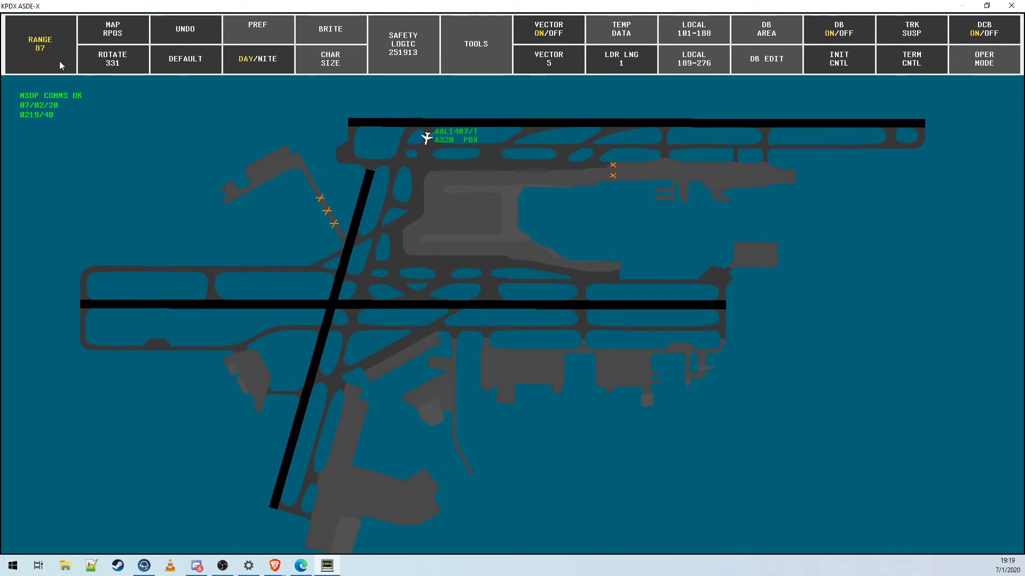
{"action": "left_click", "coordinate": [46, 48]}
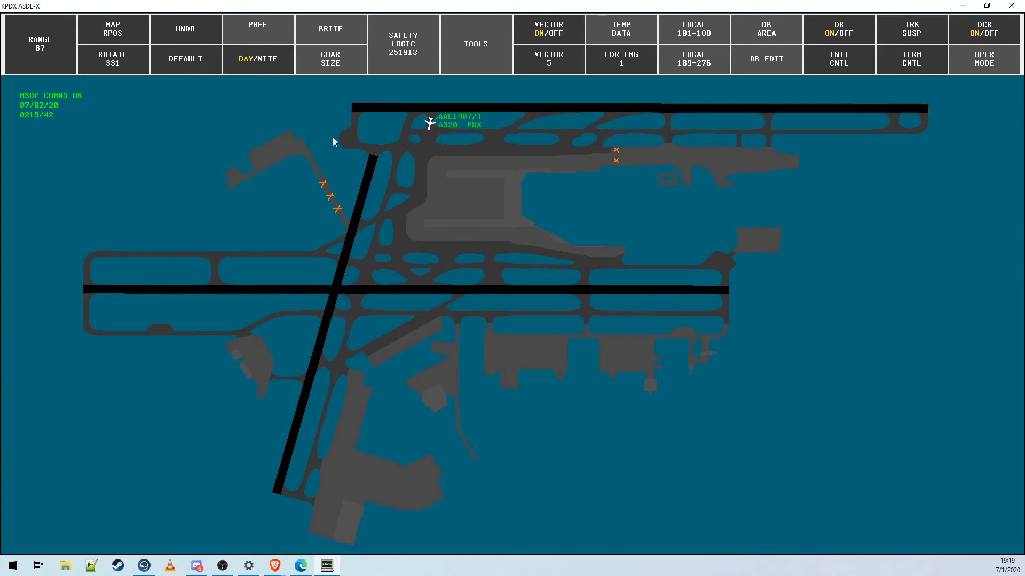
{"action": "scroll", "coordinate": [502, 264], "scroll_direction": "down", "scroll_amount": 6}
{"action": "scroll", "coordinate": [501, 265], "scroll_direction": "up", "scroll_amount": 8}
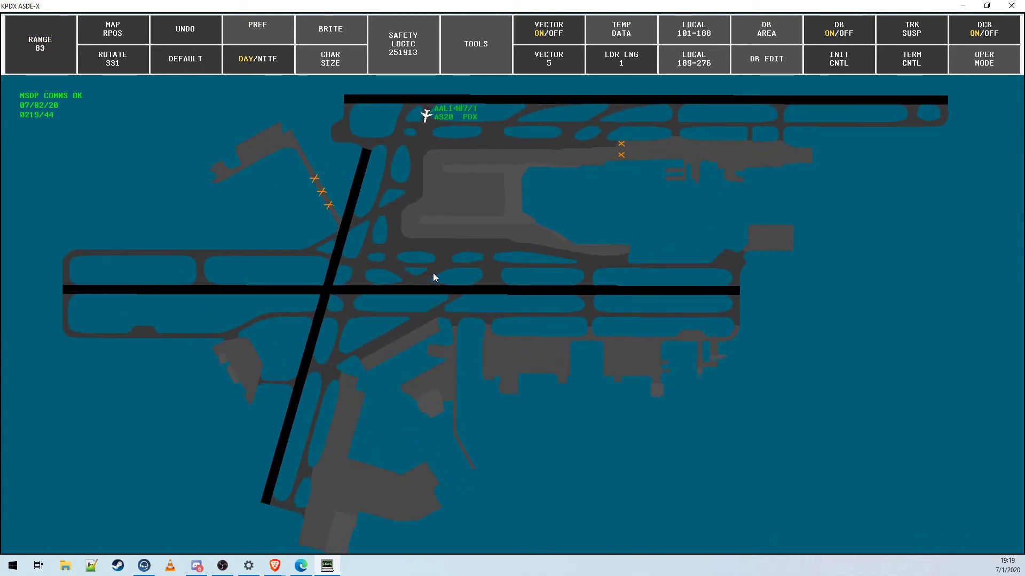
{"action": "left_click_drag", "start_coordinate": [501, 265], "coordinate": [504, 215]}
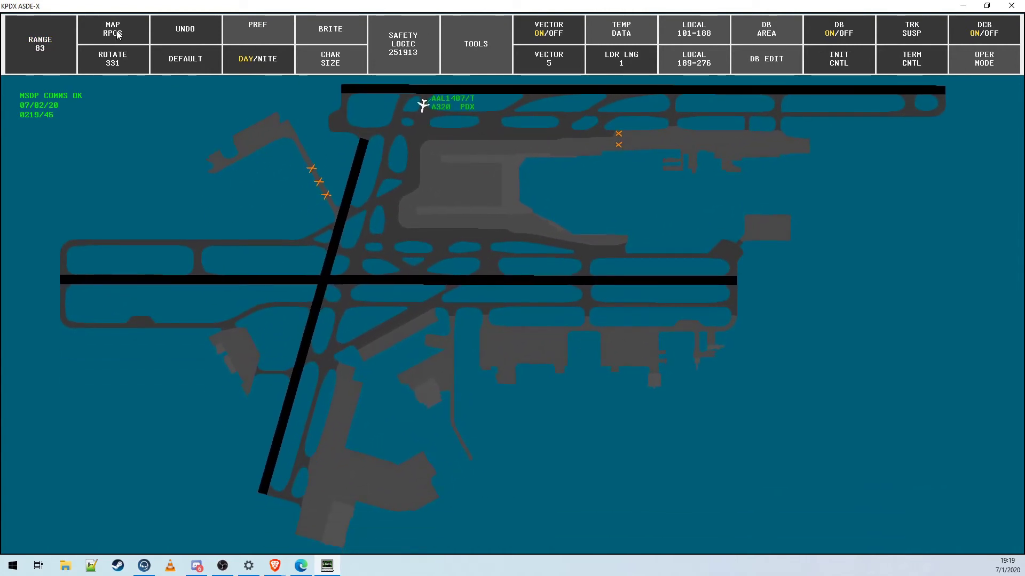
- Try rotating the airport map to 0 and return the rotation to 331
{"action": "left_click", "coordinate": [116, 52]}
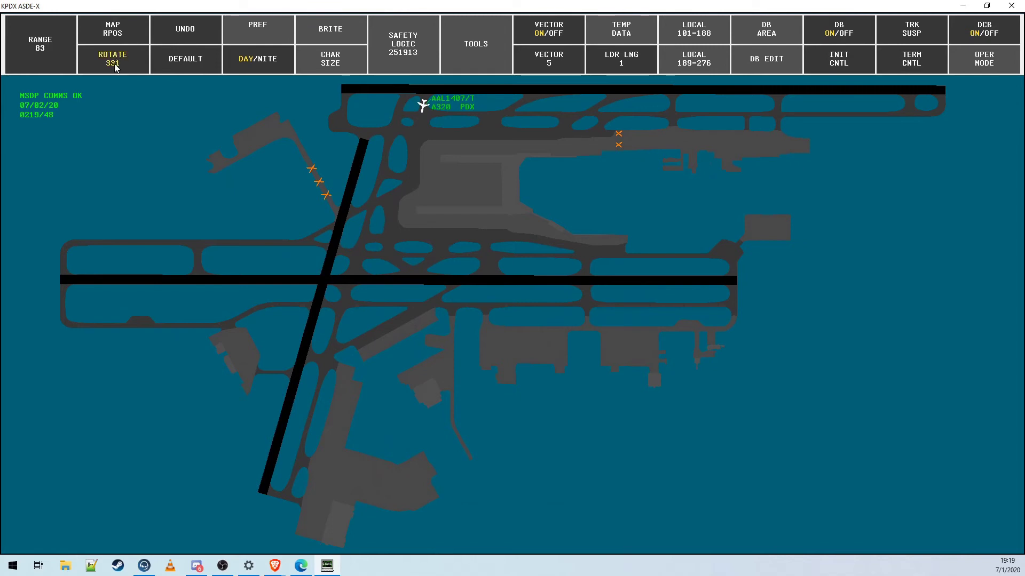
{"action": "scroll", "coordinate": [115, 64], "scroll_direction": "down", "scroll_amount": 8}
{"action": "scroll", "coordinate": [115, 67], "scroll_direction": "up", "scroll_amount": 20}
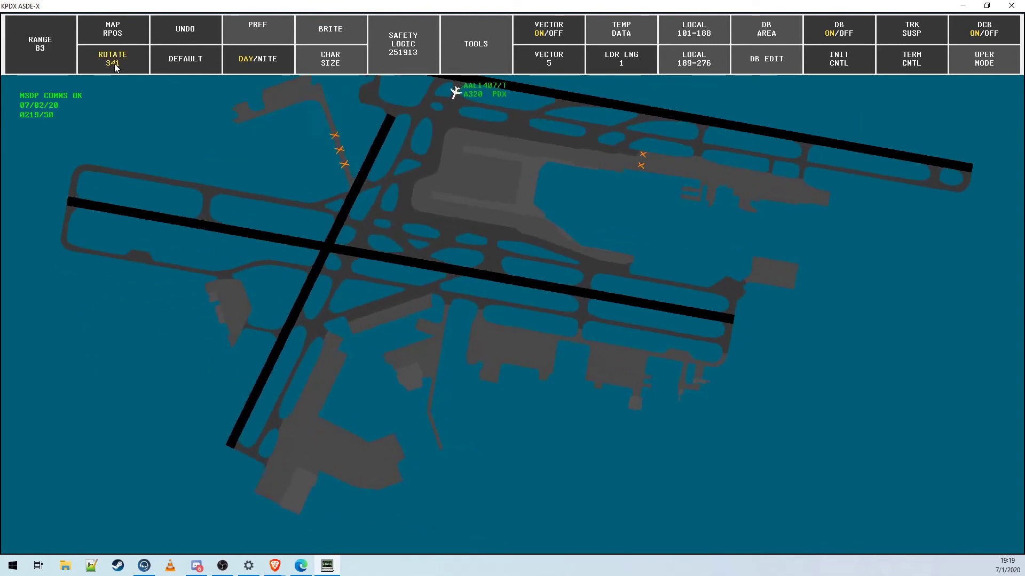
{"action": "scroll", "coordinate": [114, 66], "scroll_direction": "up", "scroll_amount": 2}
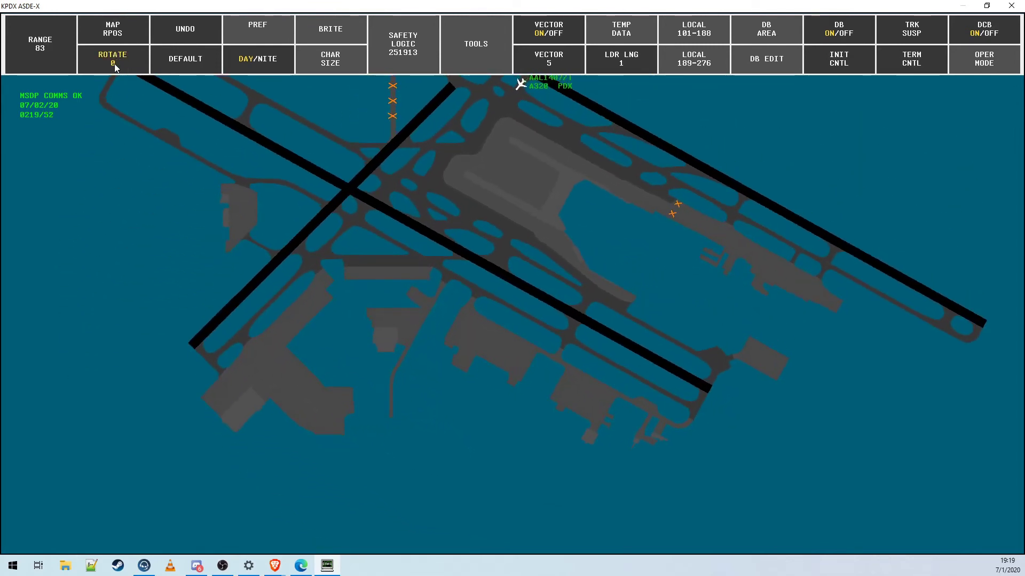
{"action": "scroll", "coordinate": [99, 62], "scroll_direction": "down", "scroll_amount": 20}
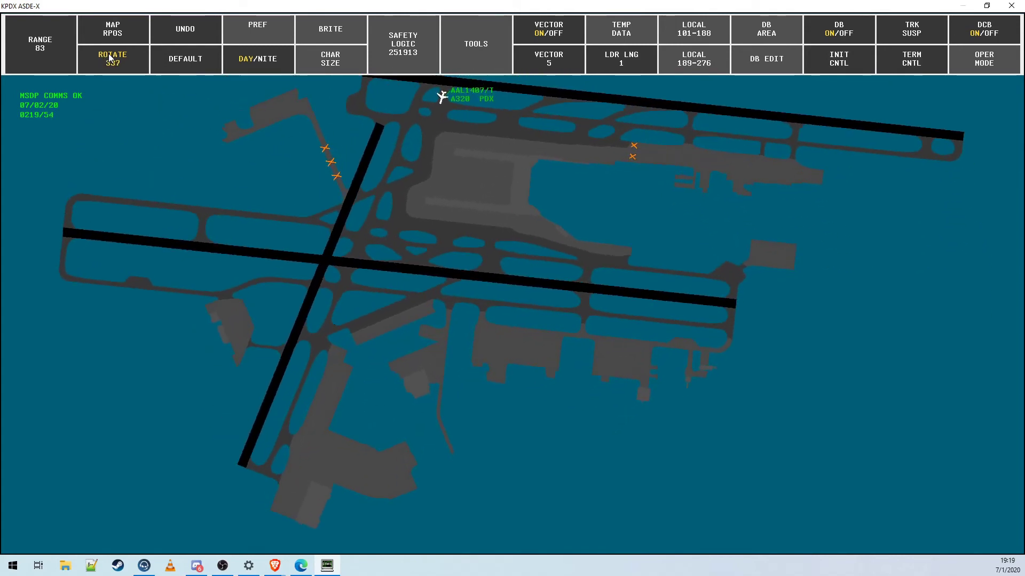
{"action": "scroll", "coordinate": [110, 57], "scroll_direction": "down", "scroll_amount": 1}
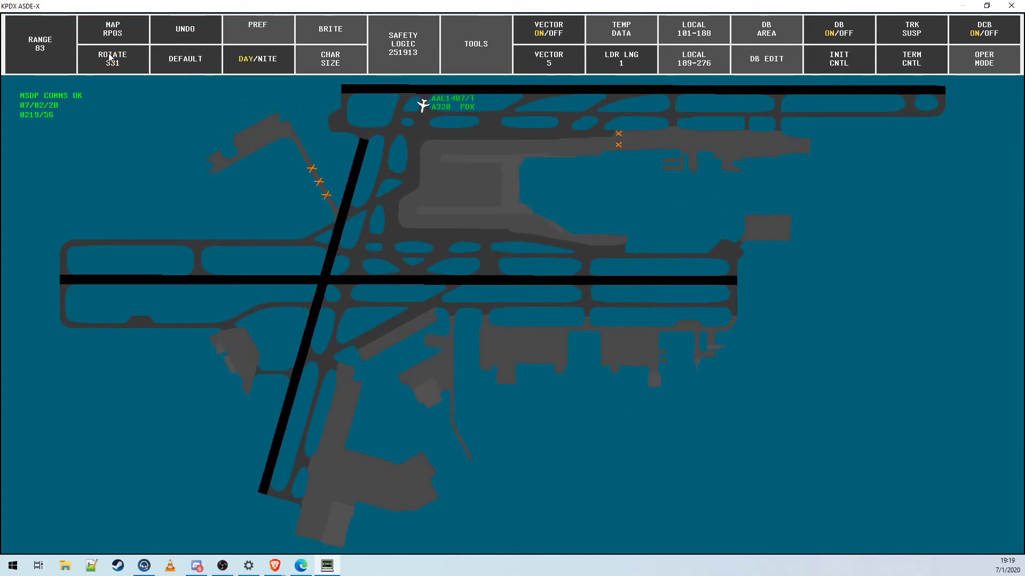
- Reposition the airport map, try the vector and leader length settings, ending at 5 and 1, and toggle the data blocks off and on
{"action": "left_click_drag", "start_coordinate": [571, 155], "coordinate": [575, 198]}
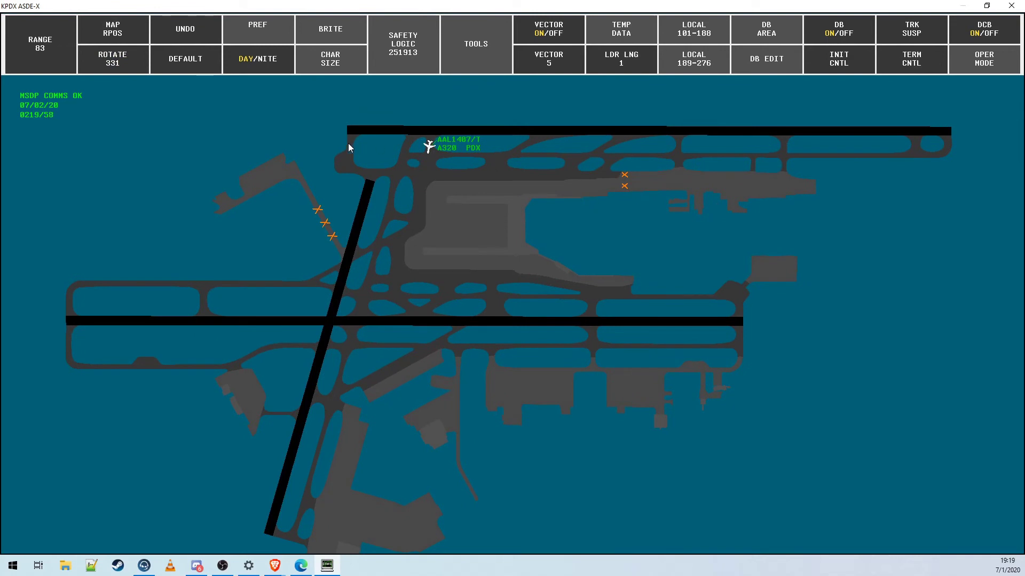
{"action": "left_click_drag", "start_coordinate": [348, 143], "coordinate": [310, 111]}
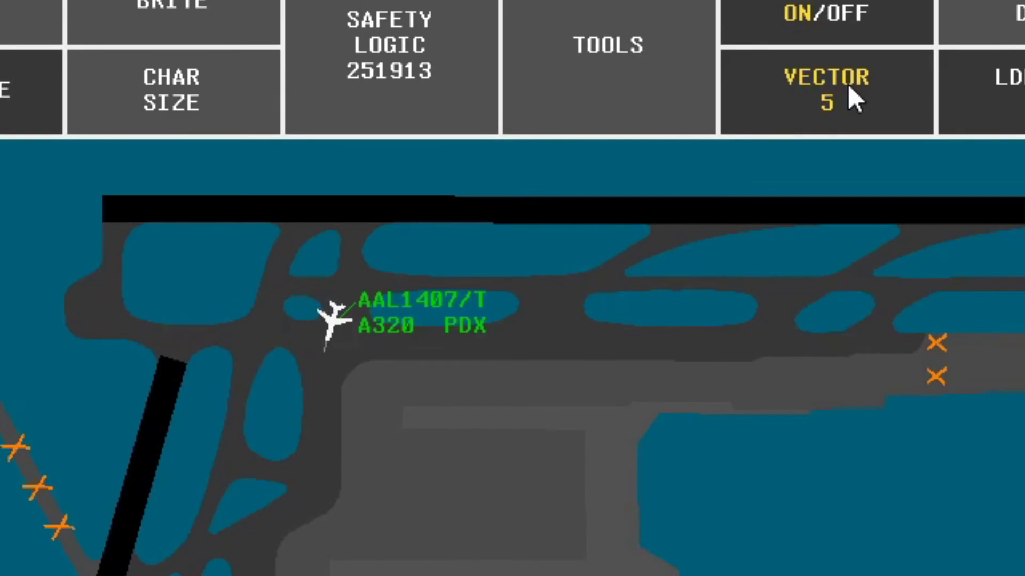
{"action": "scroll", "coordinate": [847, 84], "scroll_direction": "down", "scroll_amount": 1}
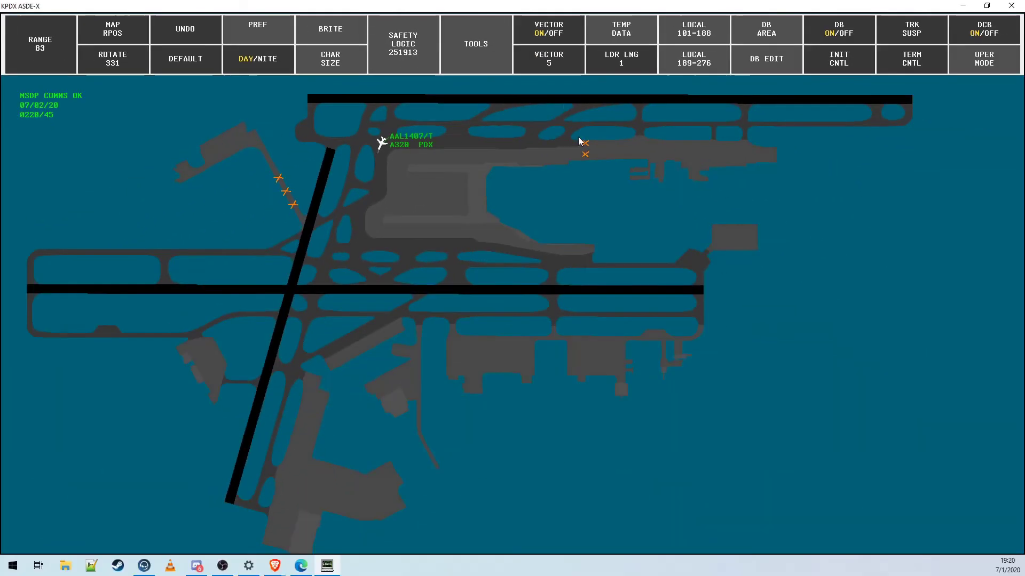
{"action": "left_click", "coordinate": [626, 59]}
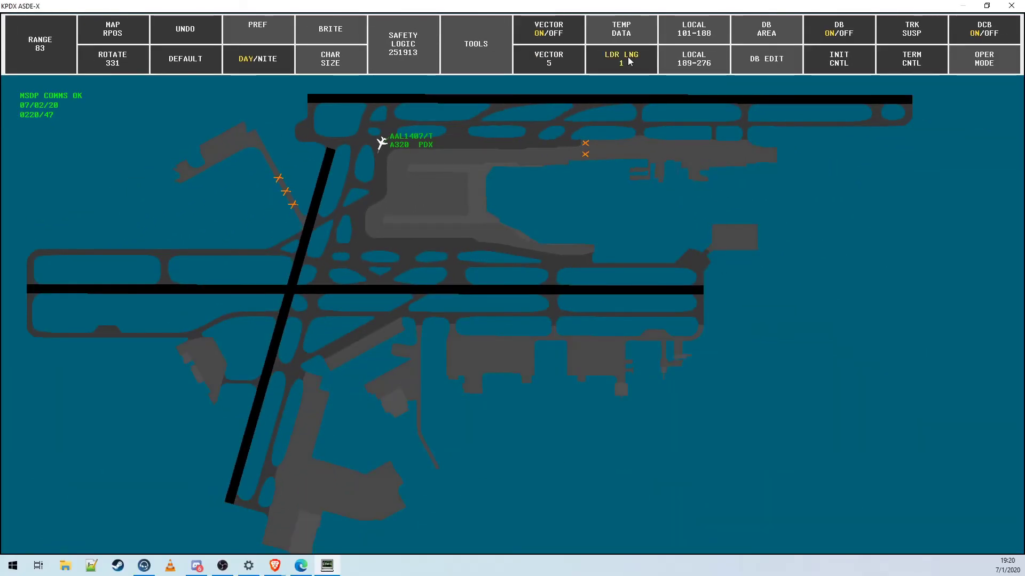
{"action": "scroll", "coordinate": [630, 60], "scroll_direction": "up", "scroll_amount": 1}
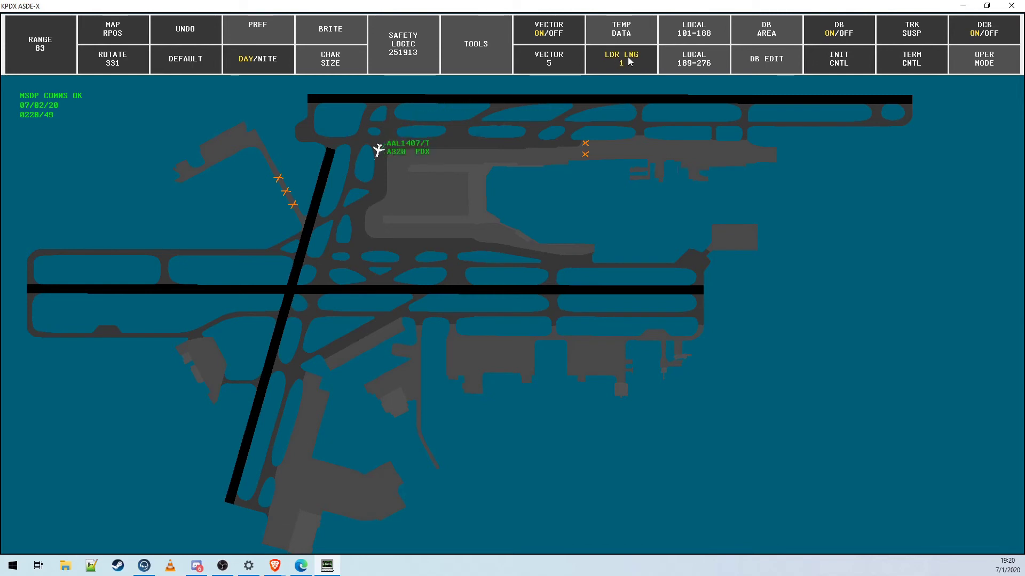
{"action": "scroll", "coordinate": [630, 61], "scroll_direction": "down", "scroll_amount": 1}
{"action": "left_click", "coordinate": [836, 43]}
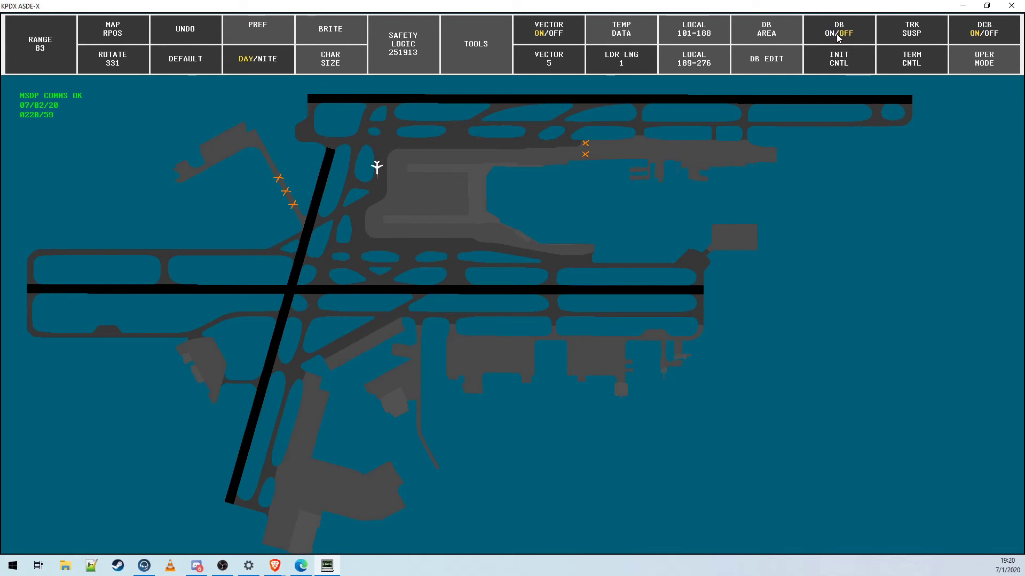
{"action": "left_click", "coordinate": [838, 38]}
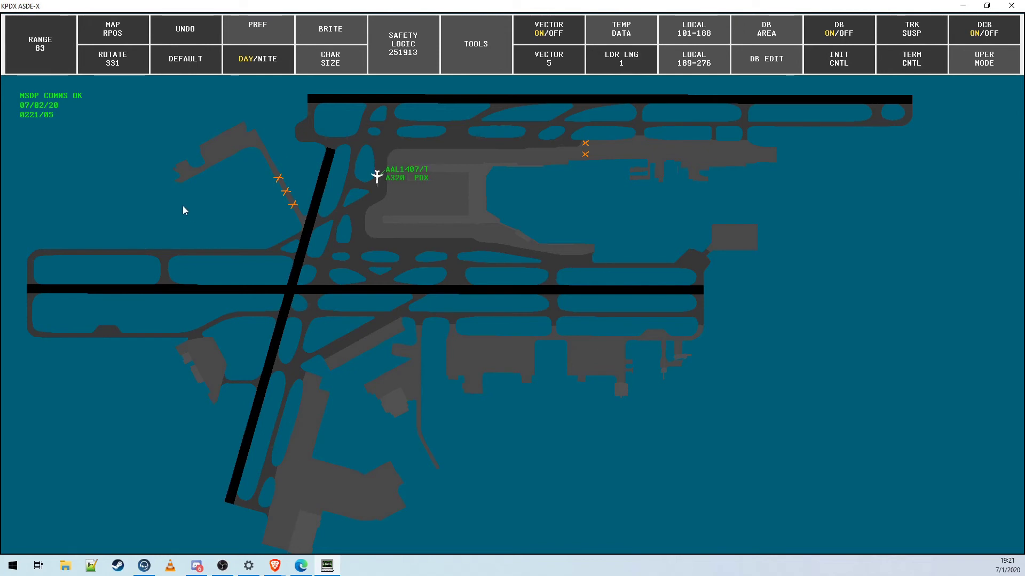
{"action": "type", "text": "AASDFASDF"}
{"action": "key", "text": "BackSpace"}
{"action": "key", "text": "BackSpace"}
{"action": "key", "text": "BackSpace"}
{"action": "key", "text": "BackSpace"}
{"action": "key", "text": "BackSpace"}
{"action": "key", "text": "BackSpace"}
{"action": "key", "text": "BackSpace"}
{"action": "key", "text": "BackSpace"}
{"action": "key", "text": "BackSpace"}
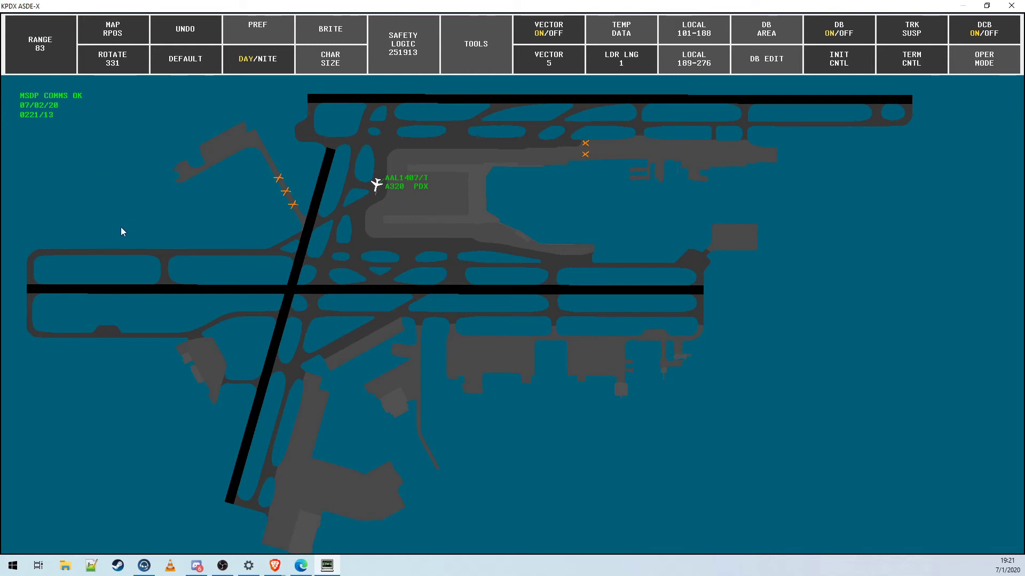
- View the flight plan of AAL1407 on the ASDE-X display with the VP command and close it
{"action": "type", "text": "VP"}
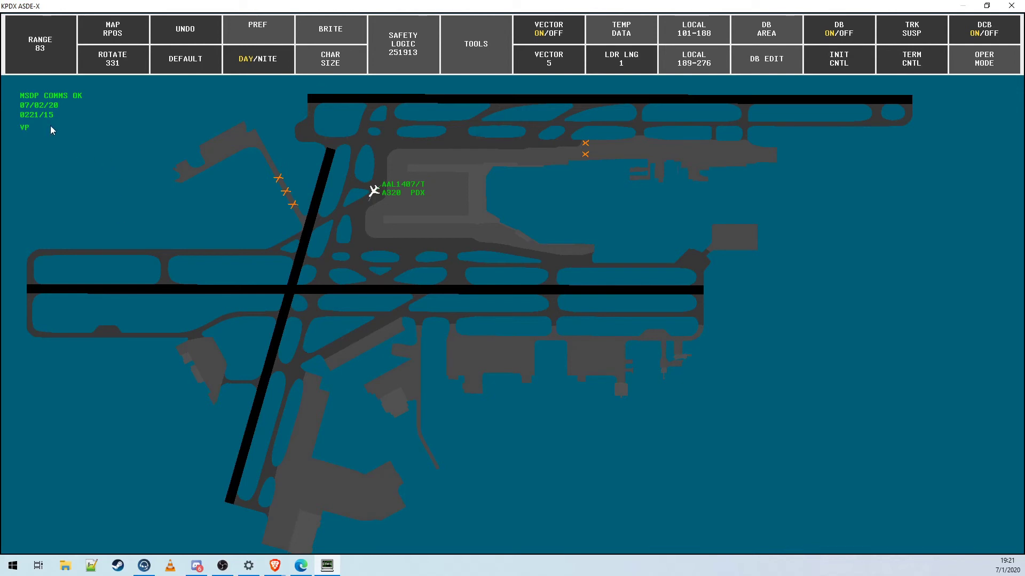
{"action": "left_click", "coordinate": [376, 193]}
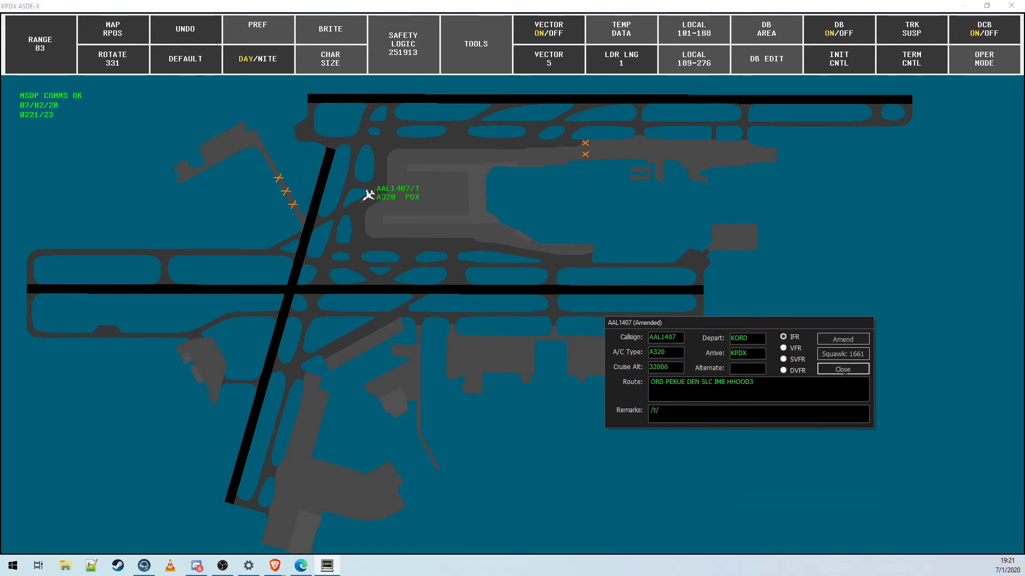
{"action": "left_click", "coordinate": [843, 369]}
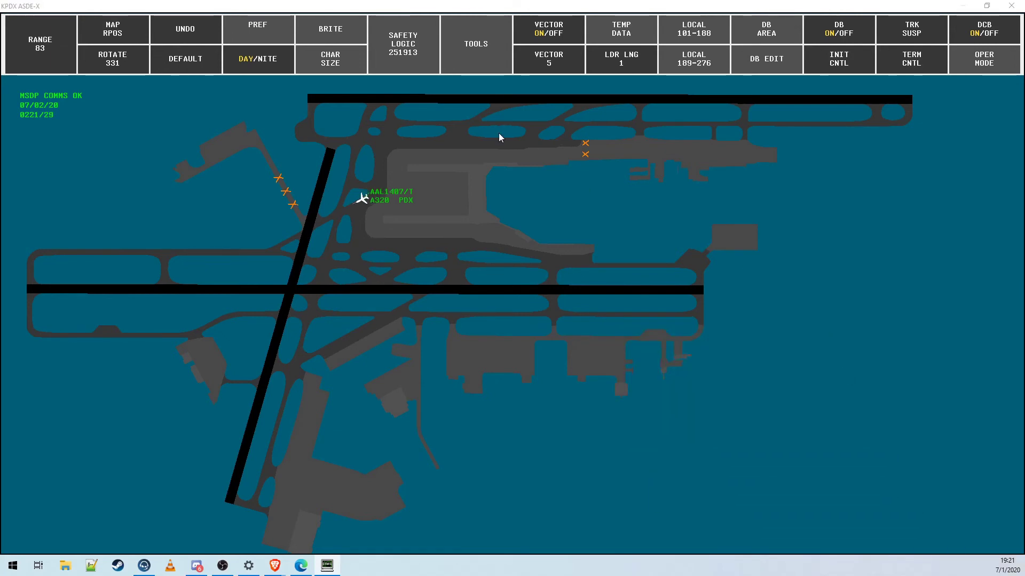
- Move the ASDE-X window away to return to the radar scope and recall bookmarks 1, 2 and 3
{"action": "double_click", "coordinate": [261, 4]}
{"action": "left_click_drag", "start_coordinate": [423, 53], "coordinate": [1024, 139]}
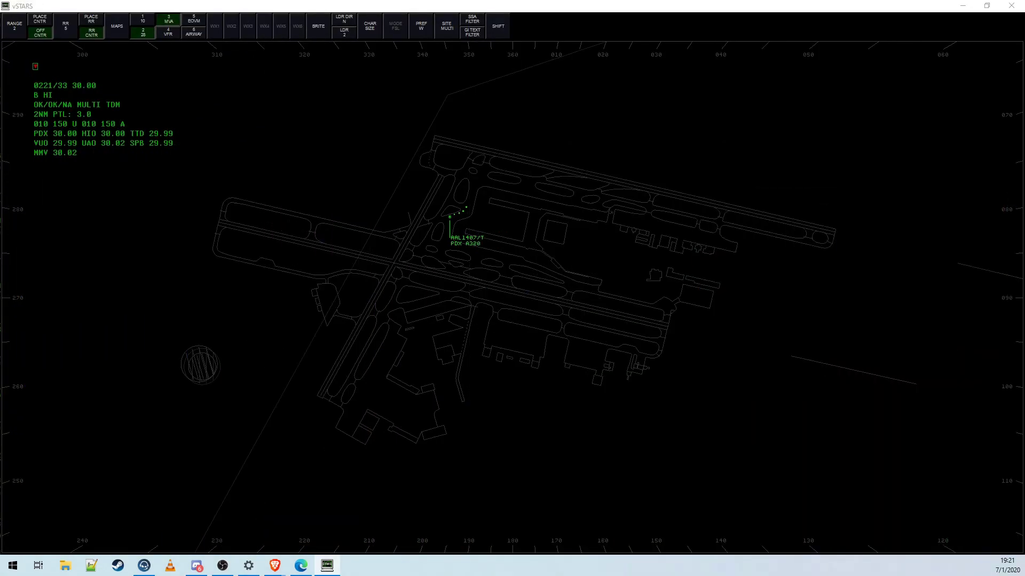
{"action": "left_click", "coordinate": [562, 235]}
{"action": "key", "text": "ctrl+1"}
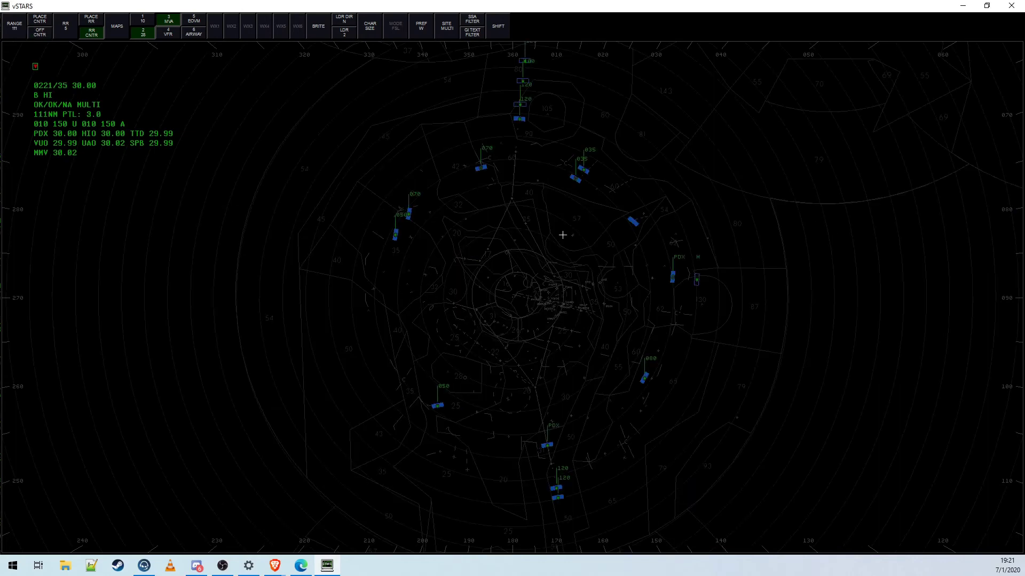
{"action": "key", "text": "ctrl+2"}
{"action": "key", "text": "ctrl+3"}
- Open the Flight Strip Bay and request a strip for AAL1407 with the .strip command in the communications window
{"action": "key", "text": "ctrl+shift+s"}
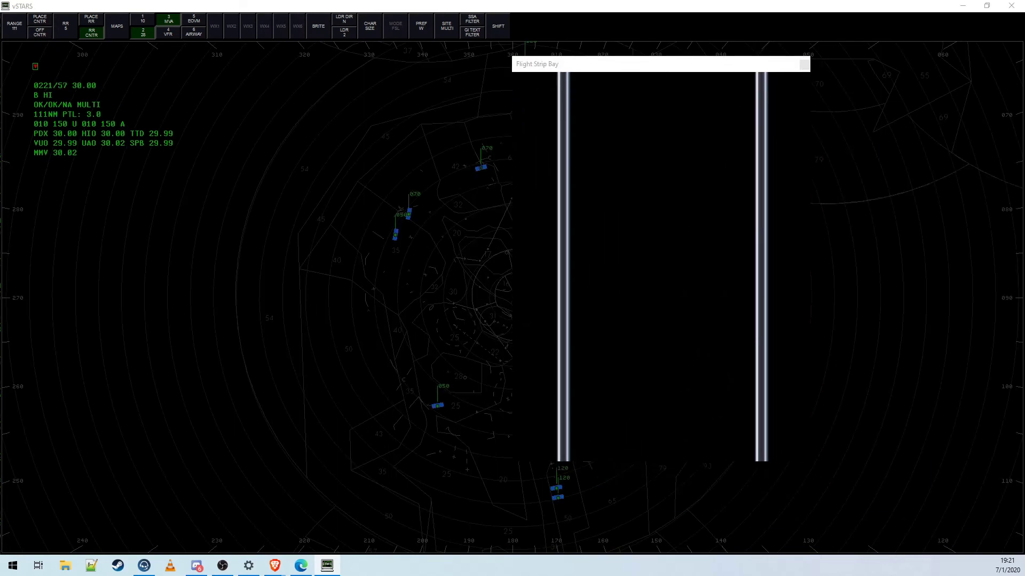
{"action": "left_click_drag", "start_coordinate": [1024, 172], "coordinate": [403, 218]}
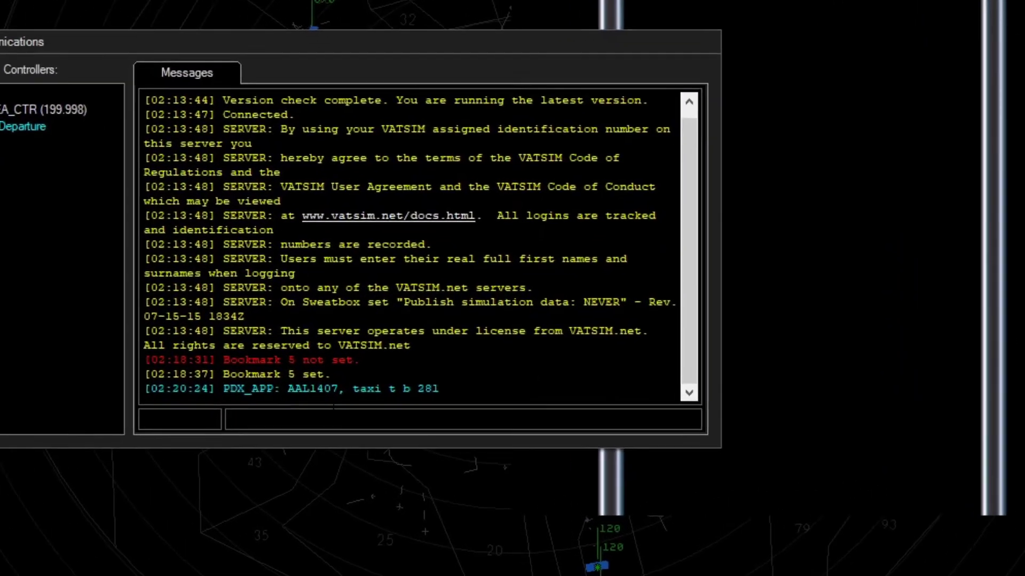
{"action": "type", "text": ".strip AAL1470"}
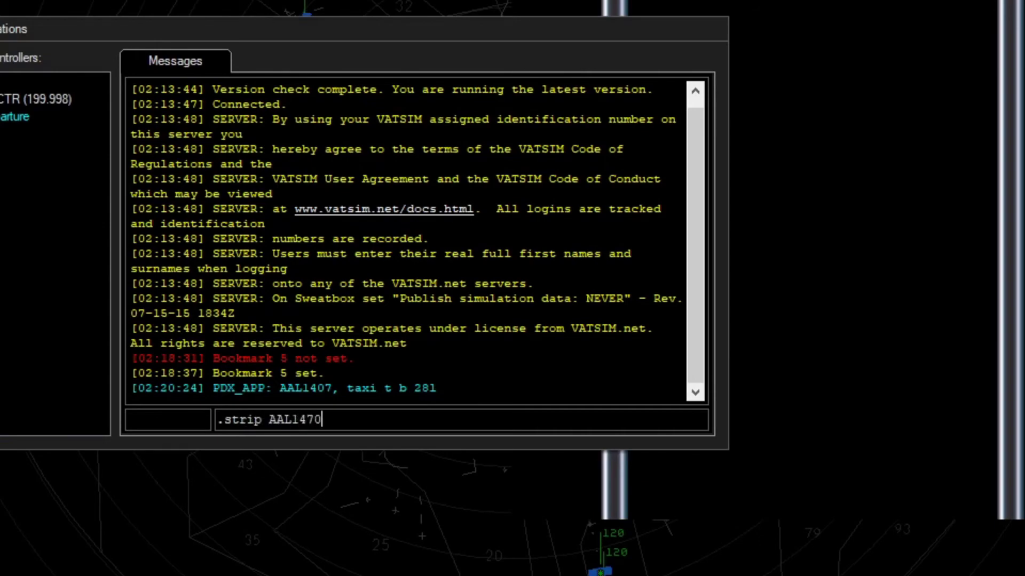
{"action": "key", "text": "BackSpace"}
{"action": "key", "text": "BackSpace"}
{"action": "type", "text": "07"}
{"action": "key", "text": "Return"}
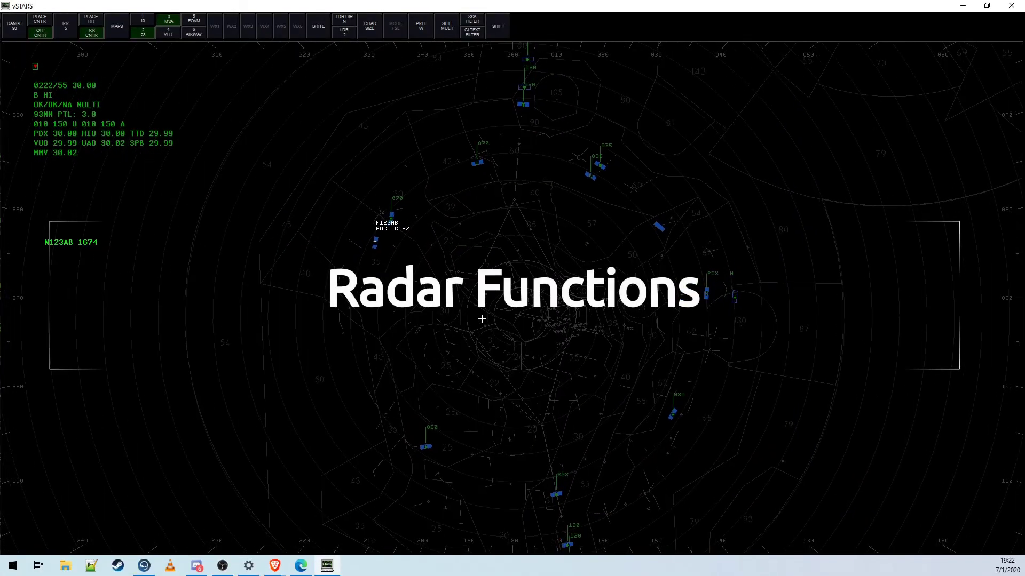
- Suppress the low altitude alert for N123AB with the multifunction V command
{"action": "left_click_drag", "start_coordinate": [623, 310], "coordinate": [581, 266]}
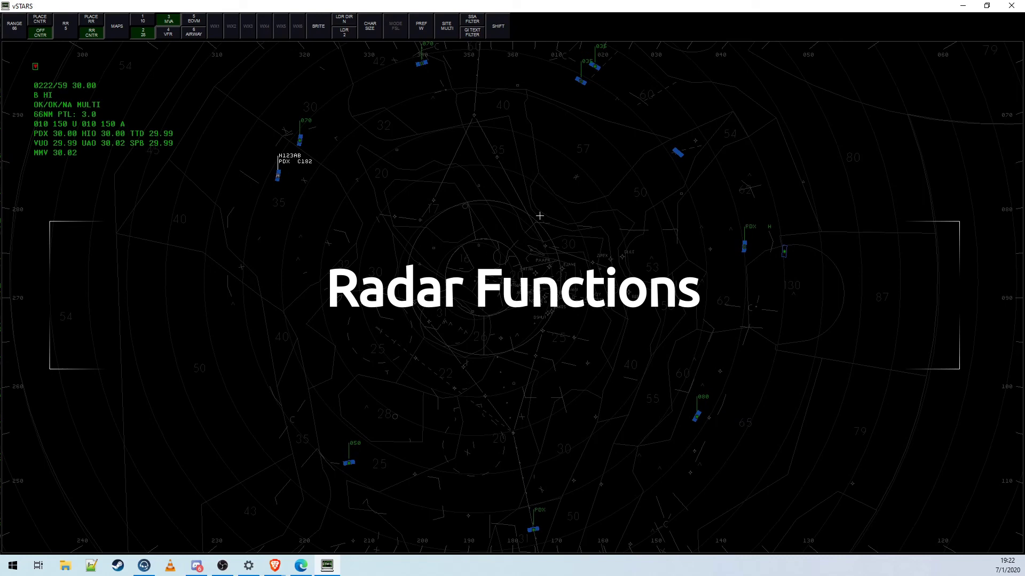
{"action": "left_click_drag", "start_coordinate": [540, 192], "coordinate": [541, 332]}
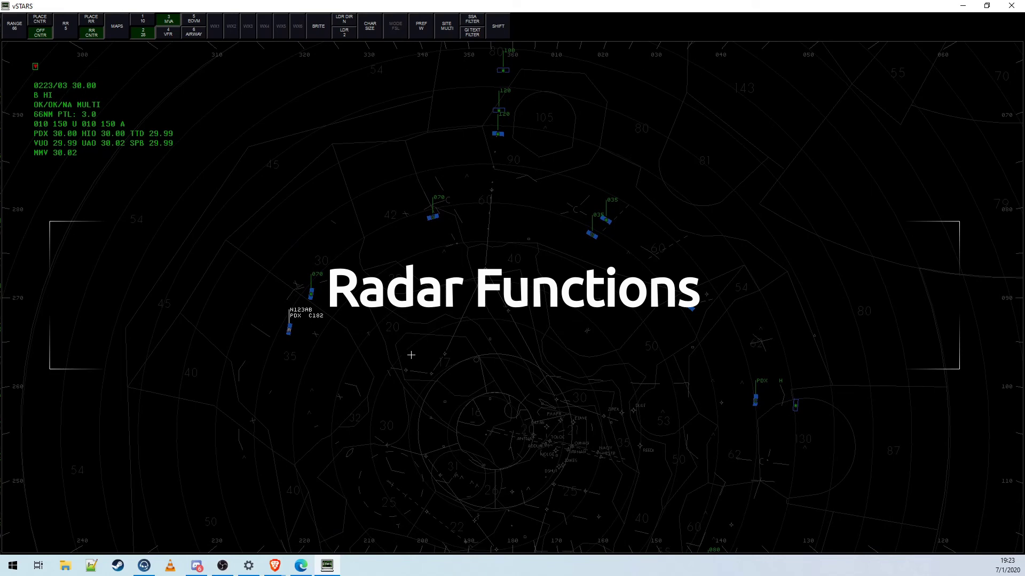
{"action": "scroll", "coordinate": [411, 355], "scroll_direction": "up", "scroll_amount": 9}
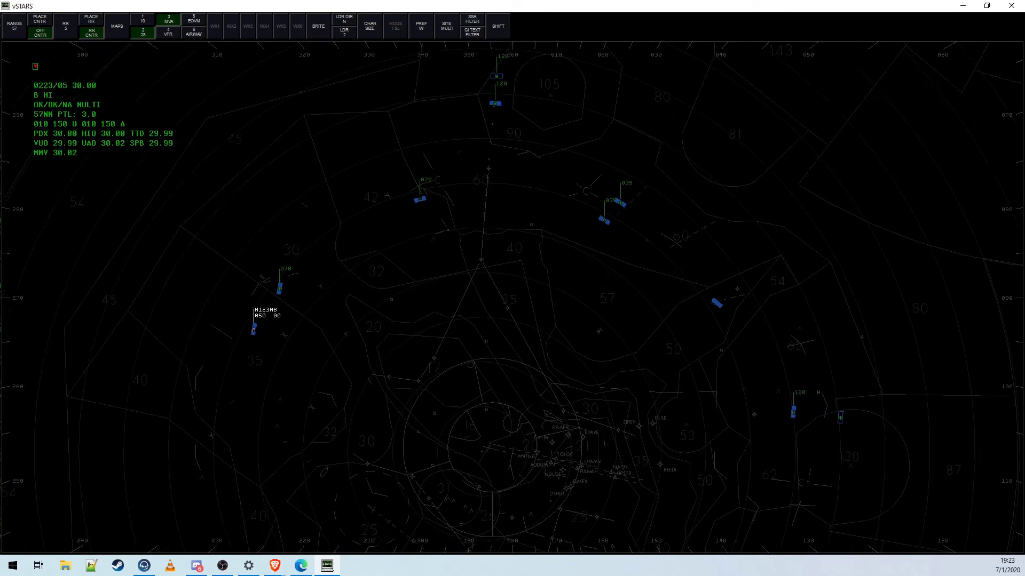
{"action": "left_click_drag", "start_coordinate": [393, 350], "coordinate": [386, 321]}
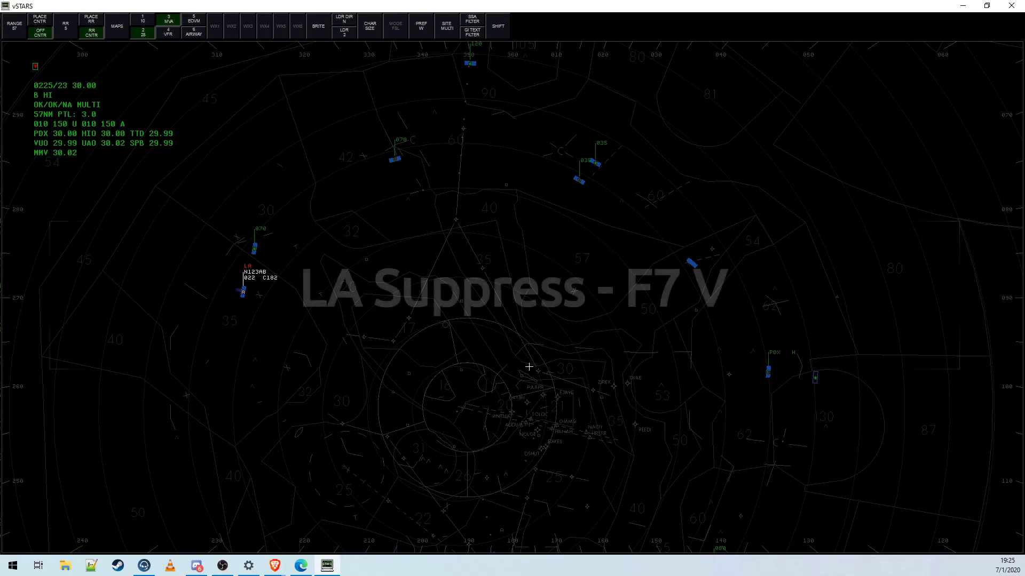
{"action": "key", "text": "F7"}
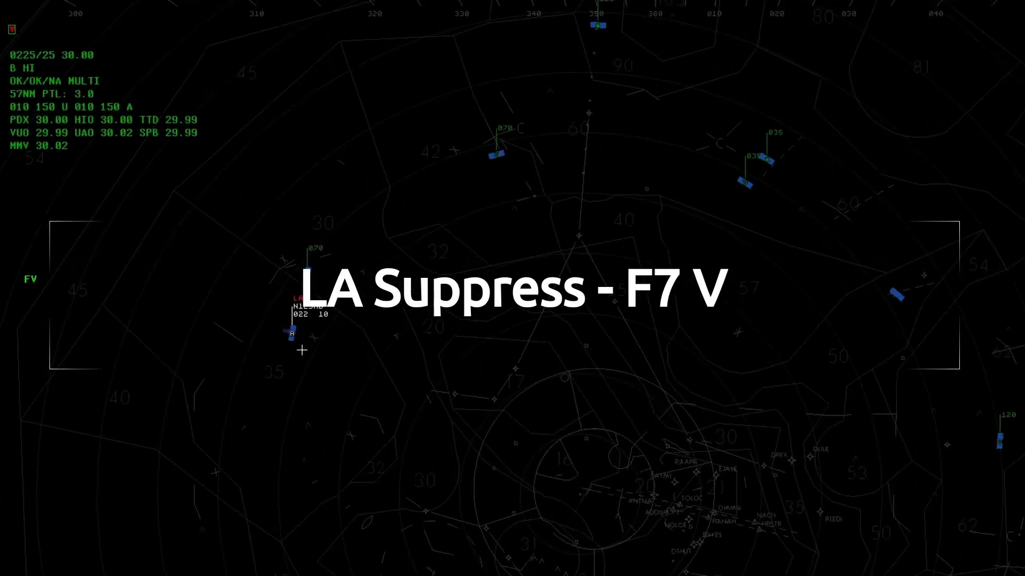
{"action": "left_click", "coordinate": [243, 292]}
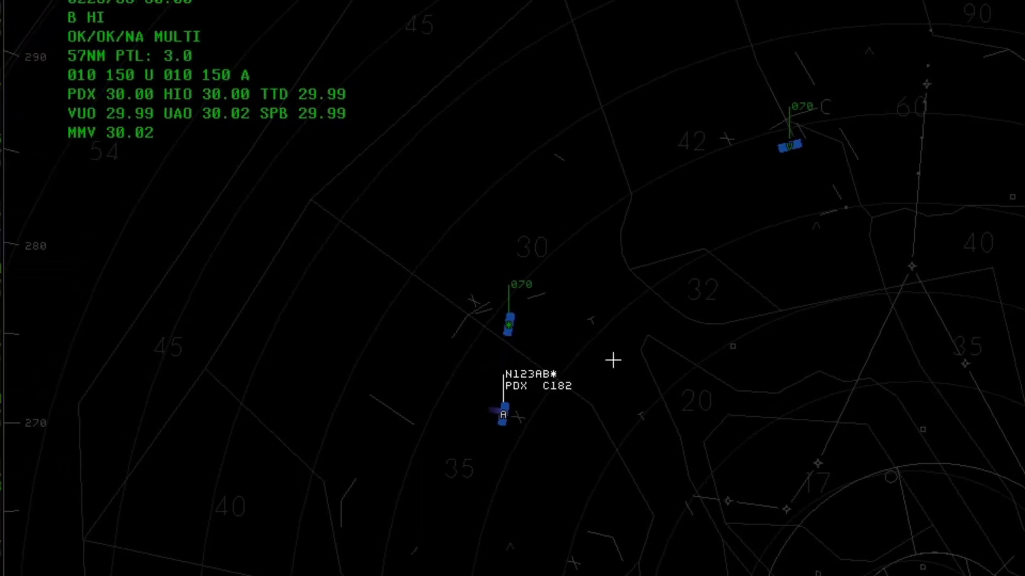
- Suppress the conflict alert for N123AB with the CA K command
{"action": "type", "text": "F"}
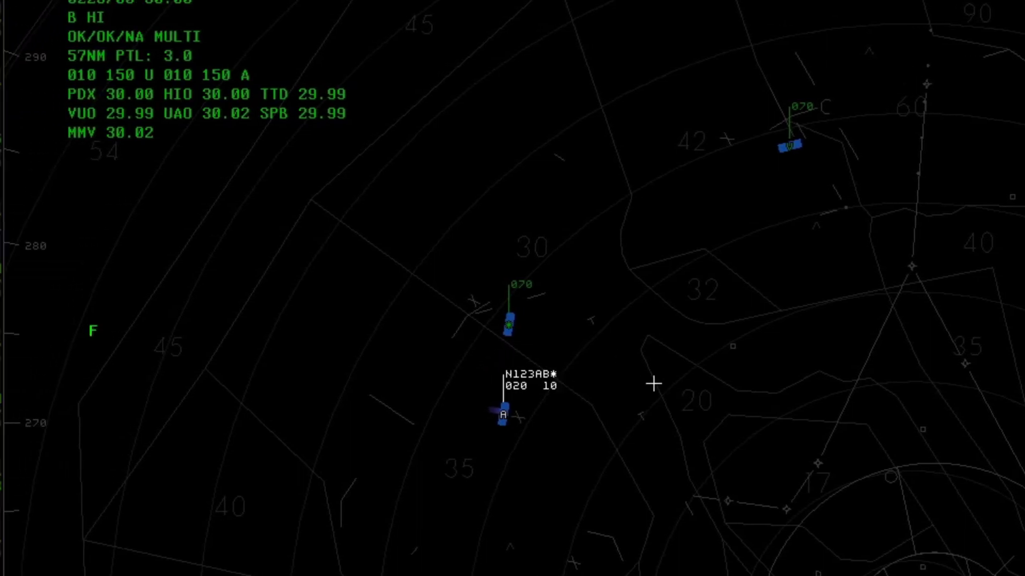
{"action": "key", "text": "F11"}
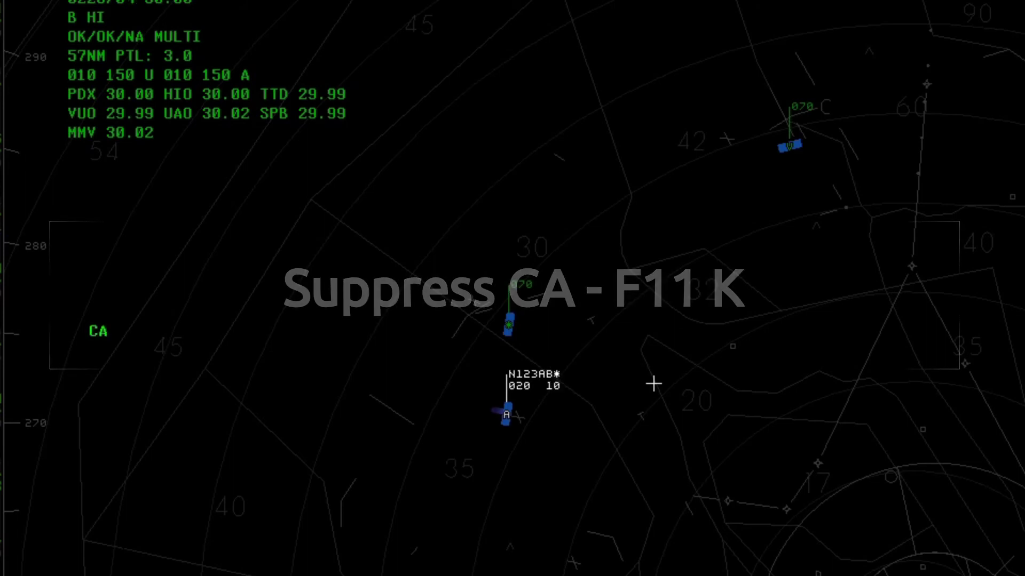
{"action": "type", "text": "K"}
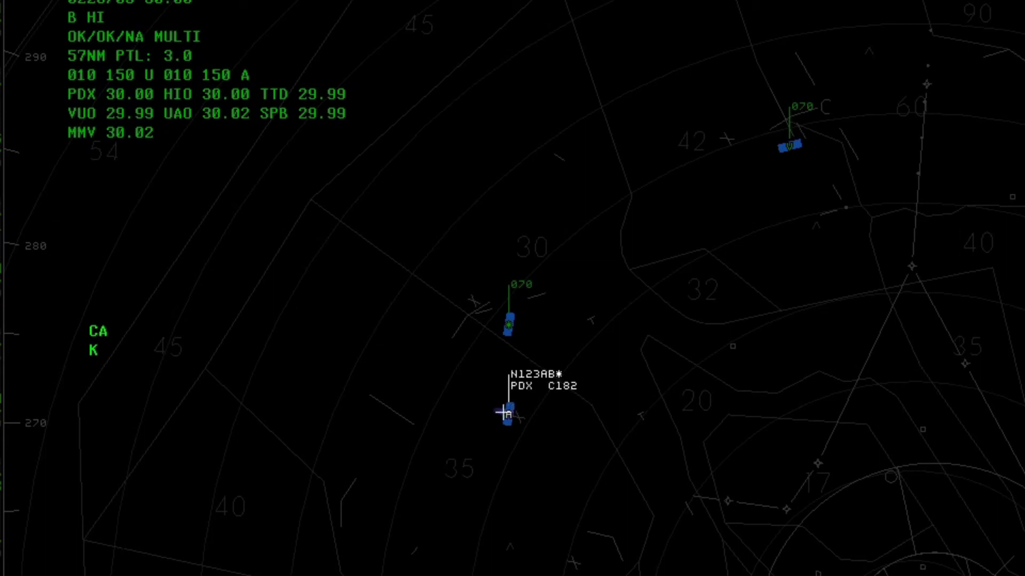
{"action": "left_click", "coordinate": [509, 414]}
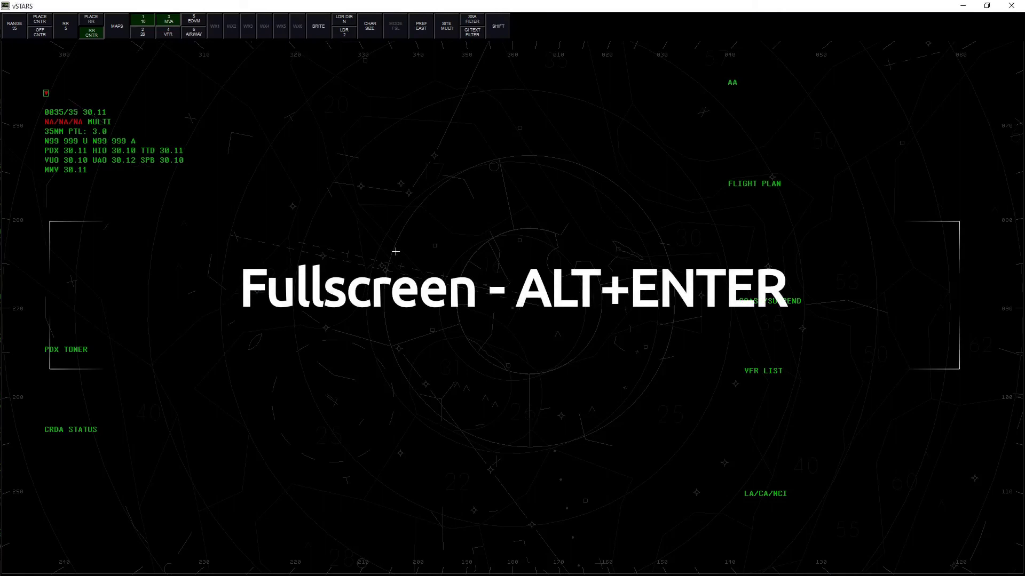
- Switch the radar scope to full screen, return it to windowed mode and maximize the window
{"action": "key", "text": "alt+Return"}
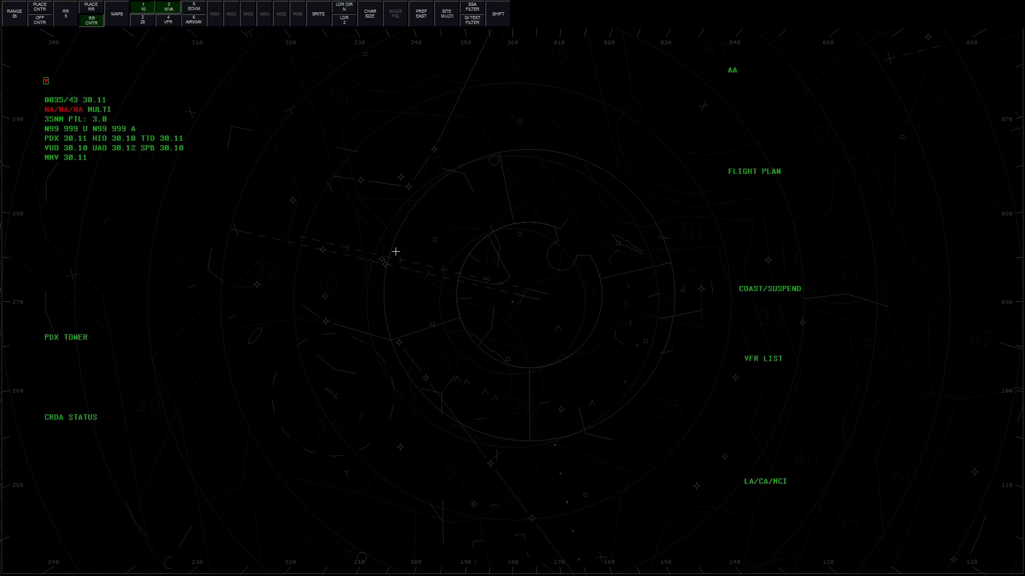
{"action": "key", "text": "alt+Return"}
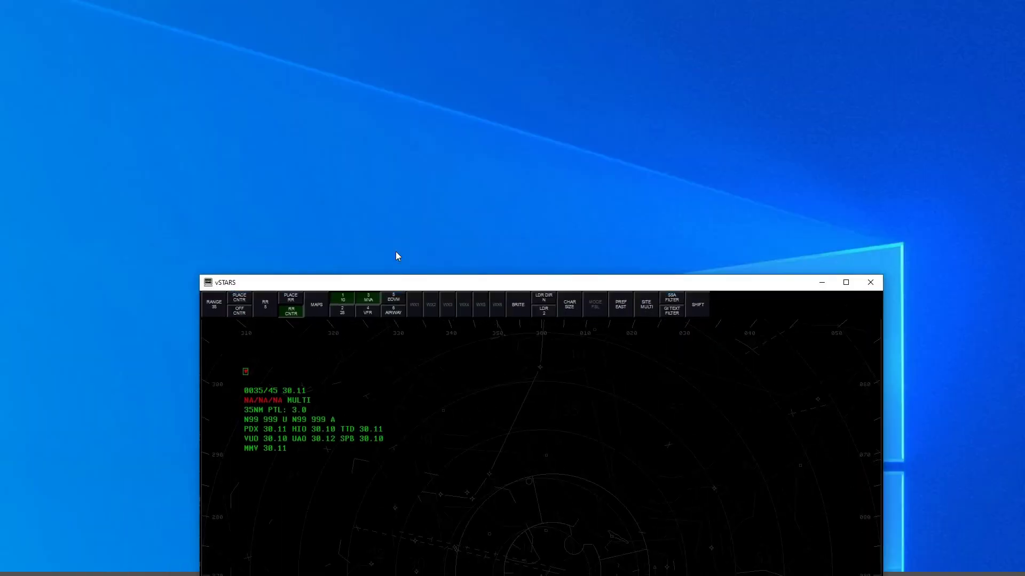
{"action": "double_click", "coordinate": [386, 282]}
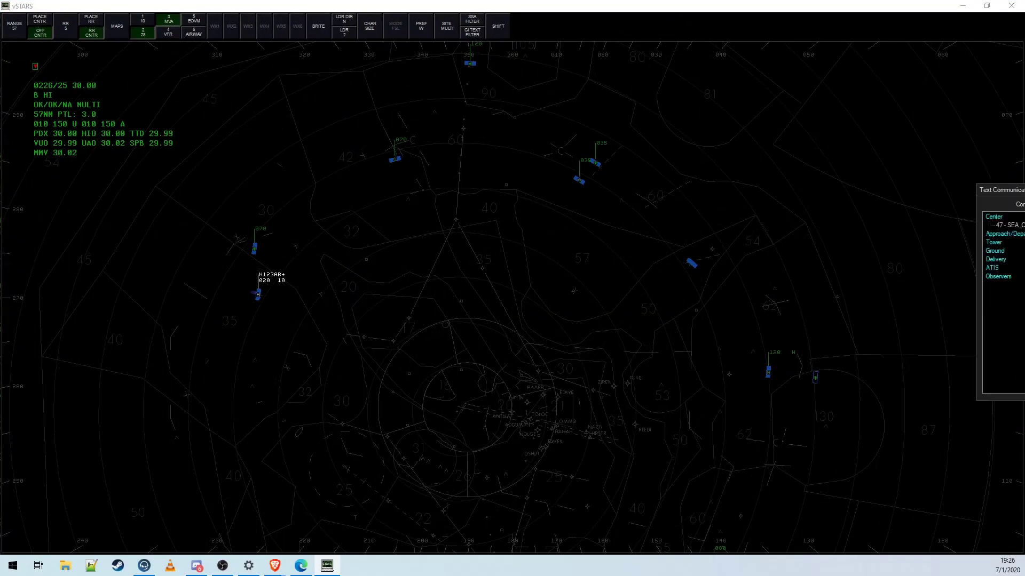
- Start the proxy server with the .startproxy command in the Text Communications window and move the window off the scope
{"action": "left_click_drag", "start_coordinate": [1024, 190], "coordinate": [648, 187]}
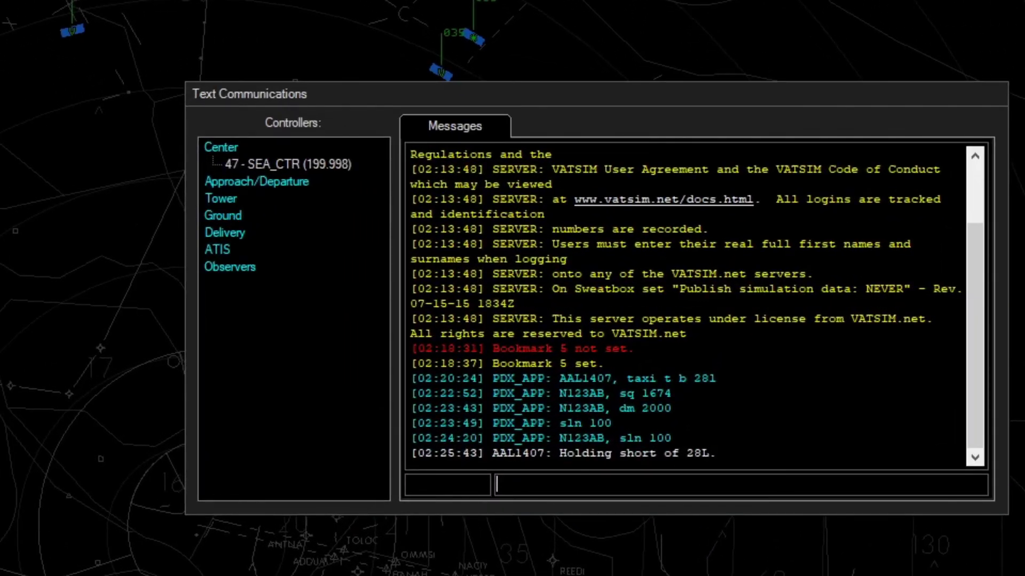
{"action": "type", "text": "."}
{"action": "type", "text": "startproxy"}
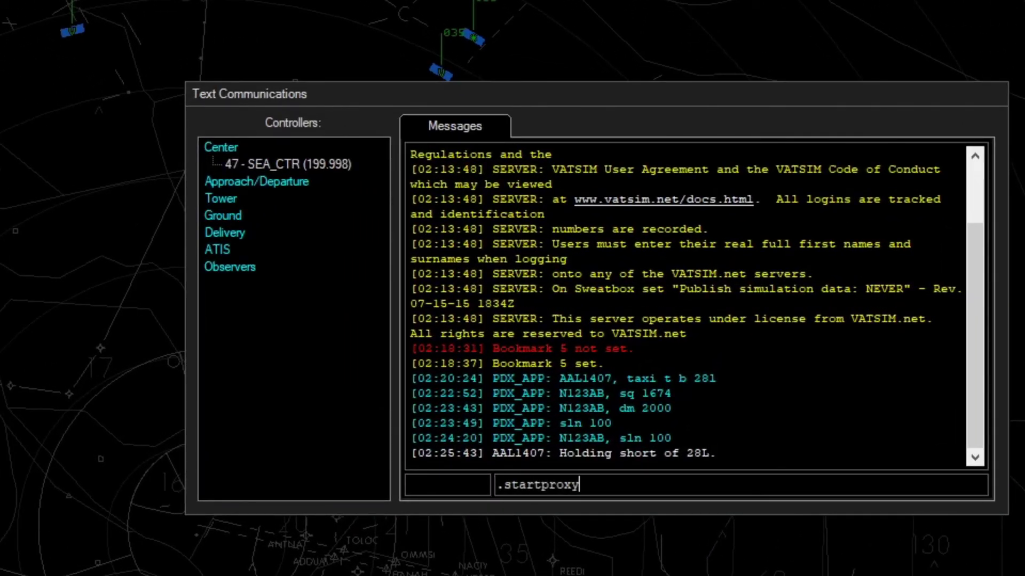
{"action": "key", "text": "Return"}
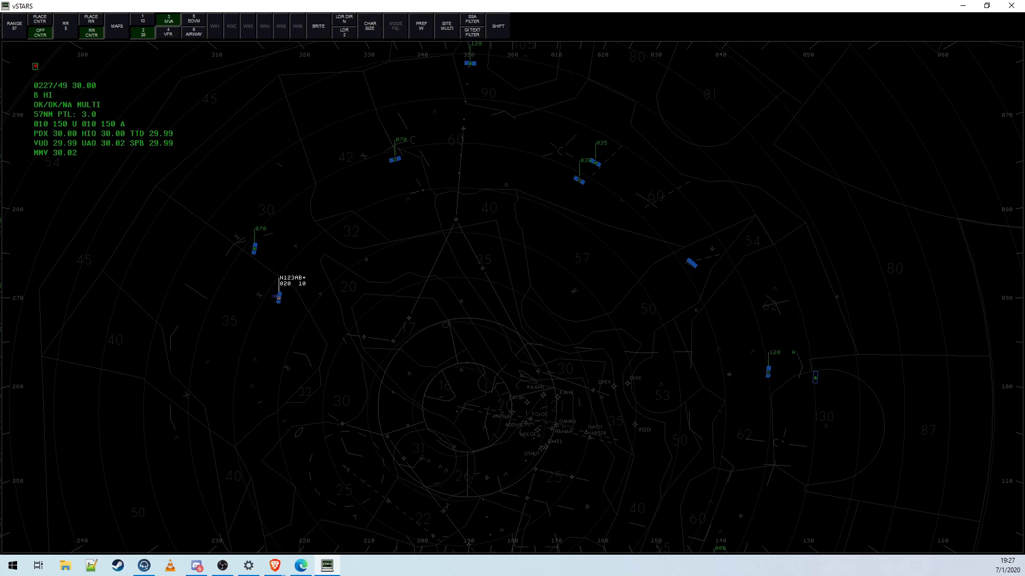
{"action": "left_click_drag", "start_coordinate": [1024, 123], "coordinate": [799, 183]}
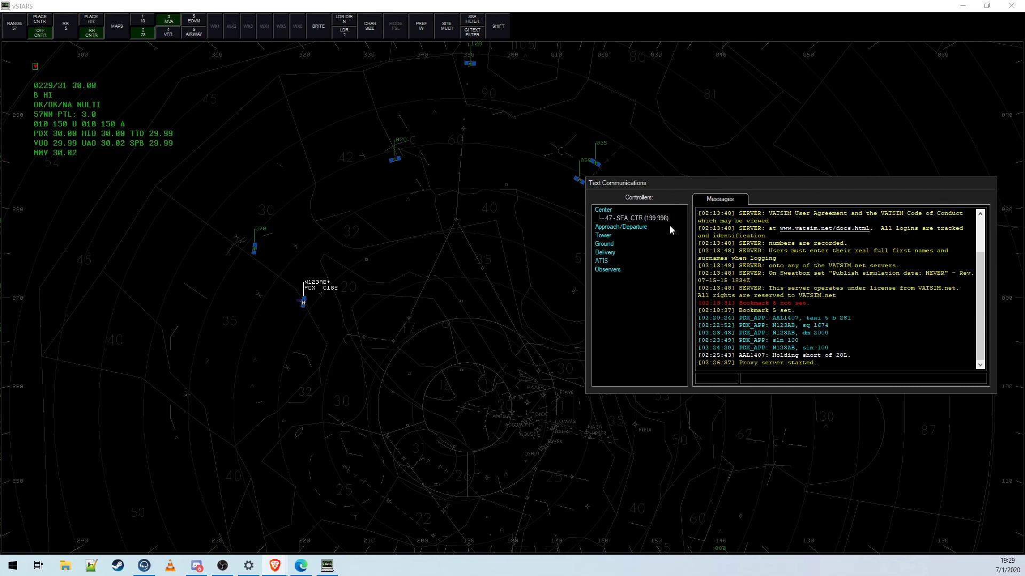
{"action": "left_click_drag", "start_coordinate": [657, 183], "coordinate": [1024, 186]}
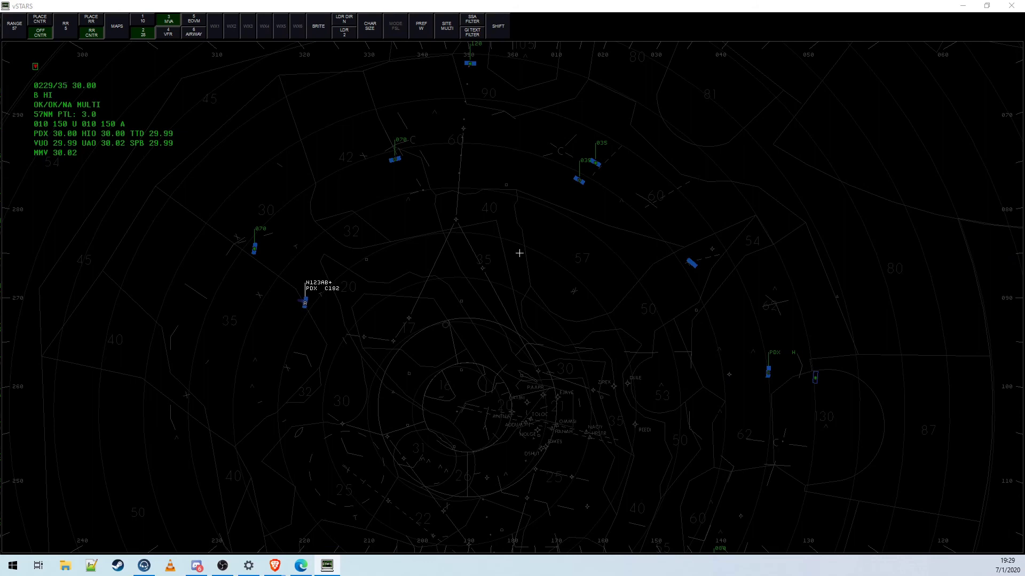
- Try leader line directions 2 and 1 on N123AB and 1 on the nearby 070 target, ending with N123AB at direction 2
{"action": "left_click_drag", "start_coordinate": [541, 455], "coordinate": [535, 111]}
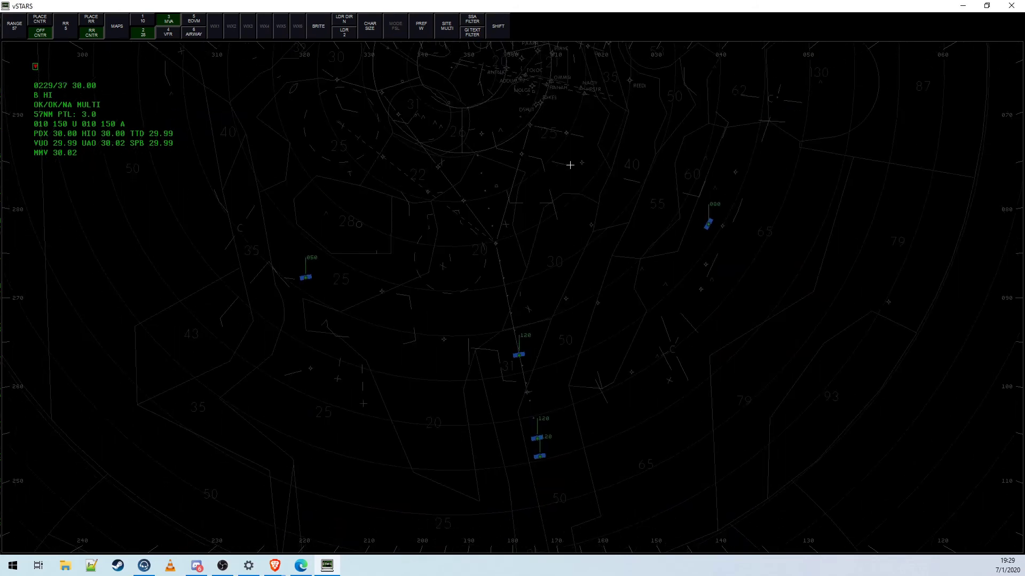
{"action": "left_click_drag", "start_coordinate": [570, 165], "coordinate": [569, 287]}
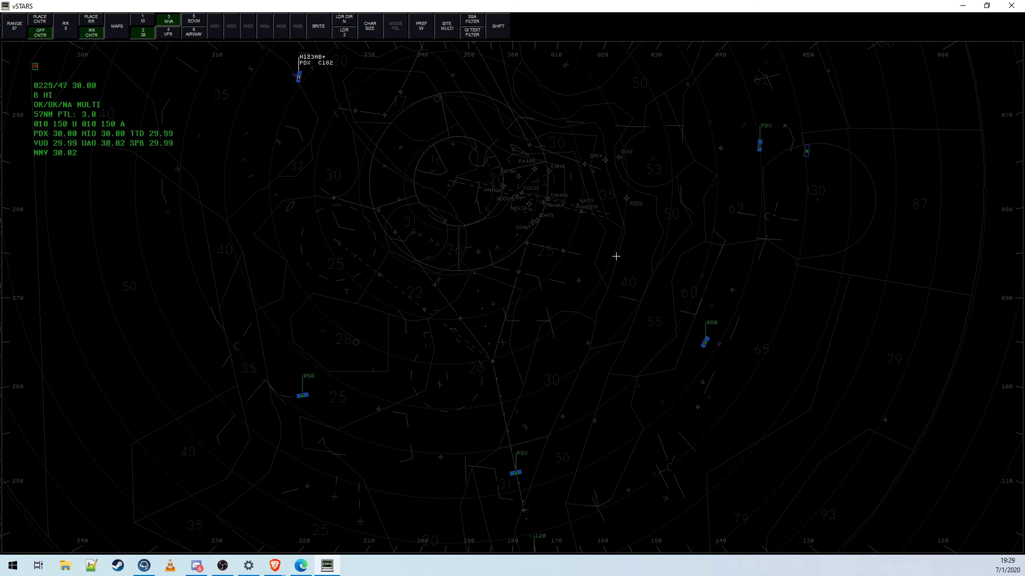
{"action": "left_click_drag", "start_coordinate": [616, 256], "coordinate": [631, 335]}
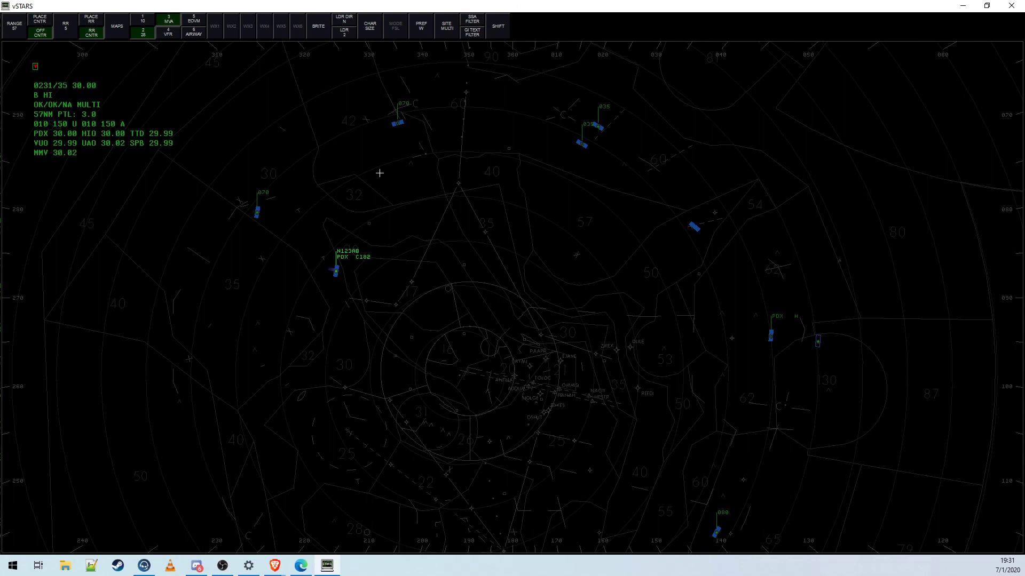
{"action": "key", "text": "2"}
{"action": "left_click", "coordinate": [338, 271]}
{"action": "type", "text": "1"}
{"action": "left_click", "coordinate": [337, 272]}
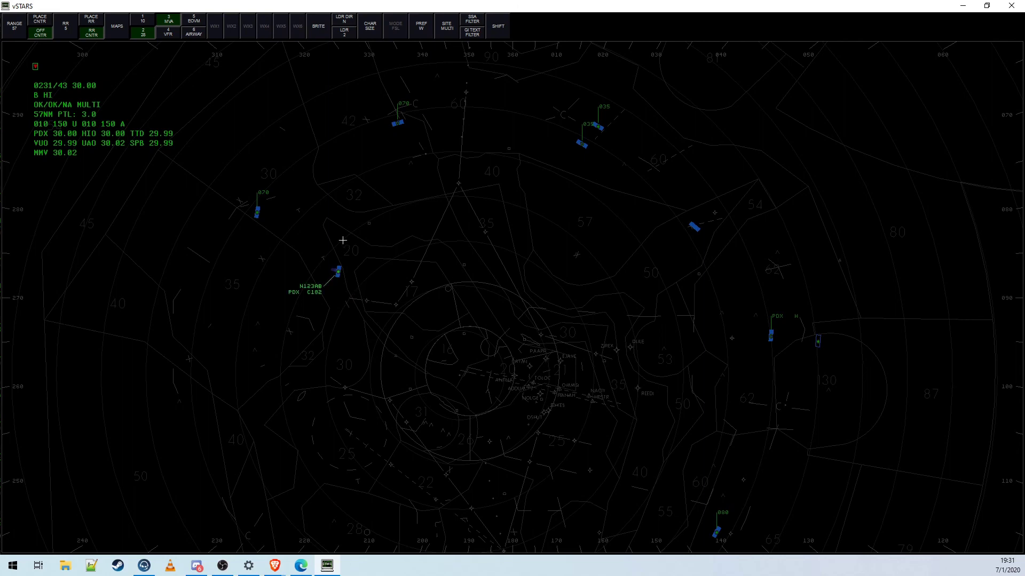
{"action": "type", "text": "1"}
{"action": "left_click", "coordinate": [258, 211]}
{"action": "key", "text": "Escape"}
{"action": "type", "text": "2"}
{"action": "left_click", "coordinate": [338, 271]}
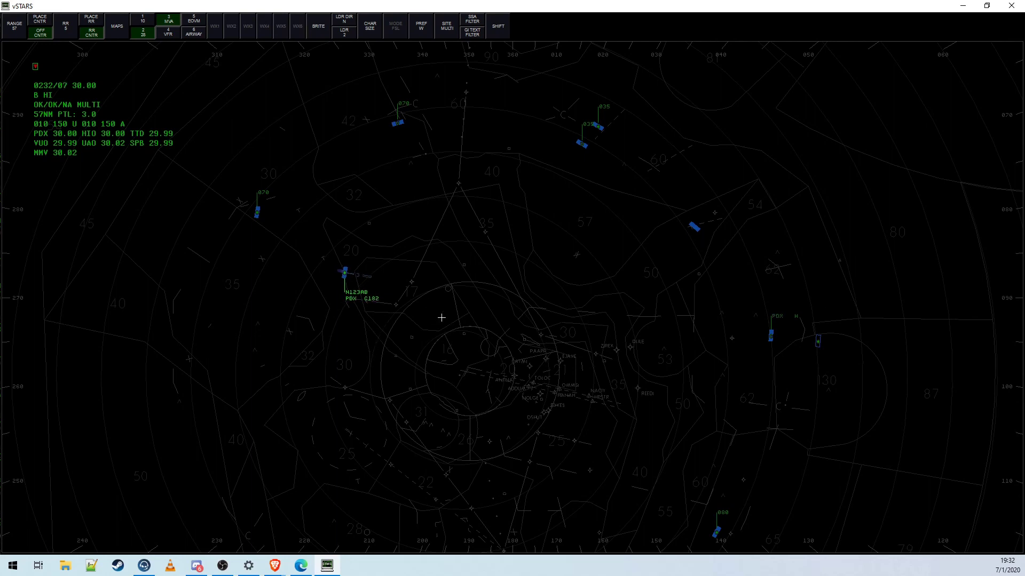
- Enter a pilot-reported altitude of 030 for N123AB and clear the preview area
{"action": "type", "text": "030"}
{"action": "left_click", "coordinate": [345, 271]}
{"action": "key", "text": "Escape"}
- Try to start a track on the PDX target east of the airport
{"action": "key", "text": "F3"}
{"action": "left_click", "coordinate": [770, 335]}
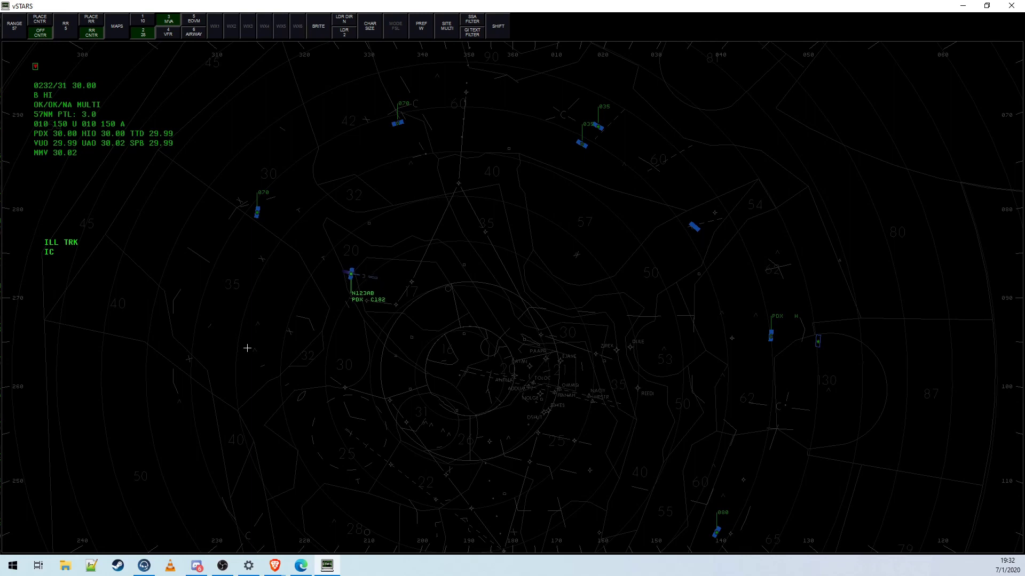
{"action": "key", "text": "Escape"}
- Start a track on N123AB, drop it again and query the unassociated 070 target to the northwest
{"action": "key", "text": "F3"}
{"action": "left_click", "coordinate": [354, 275]}
{"action": "key", "text": "F4"}
{"action": "left_click", "coordinate": [351, 273]}
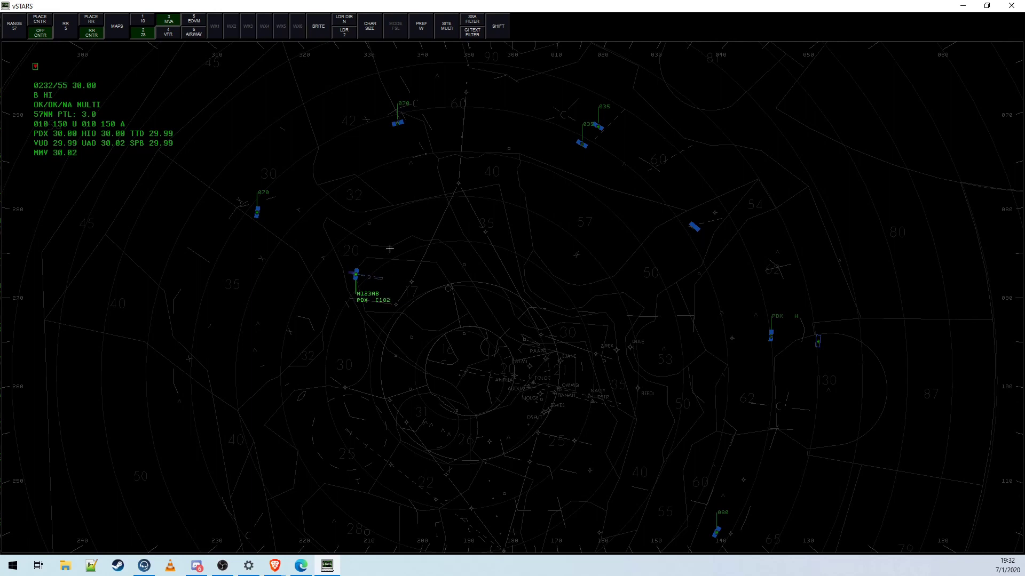
{"action": "left_click", "coordinate": [257, 212]}
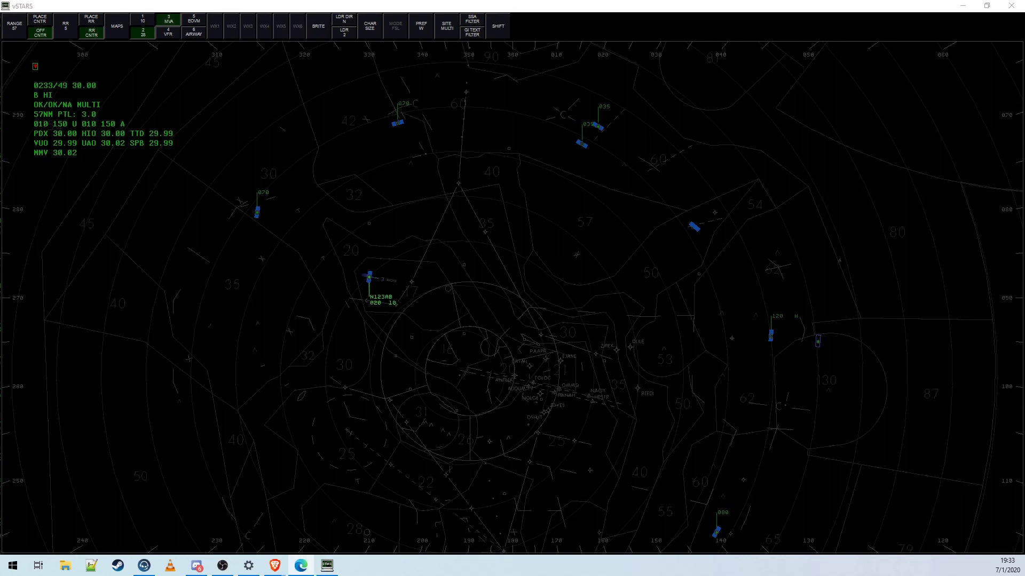
- Switch to Microsoft Edge and review the vSTARS Command Reference, from special key mappings through data block, beacon code and tools commands
{"action": "key", "text": "alt+Tab"}
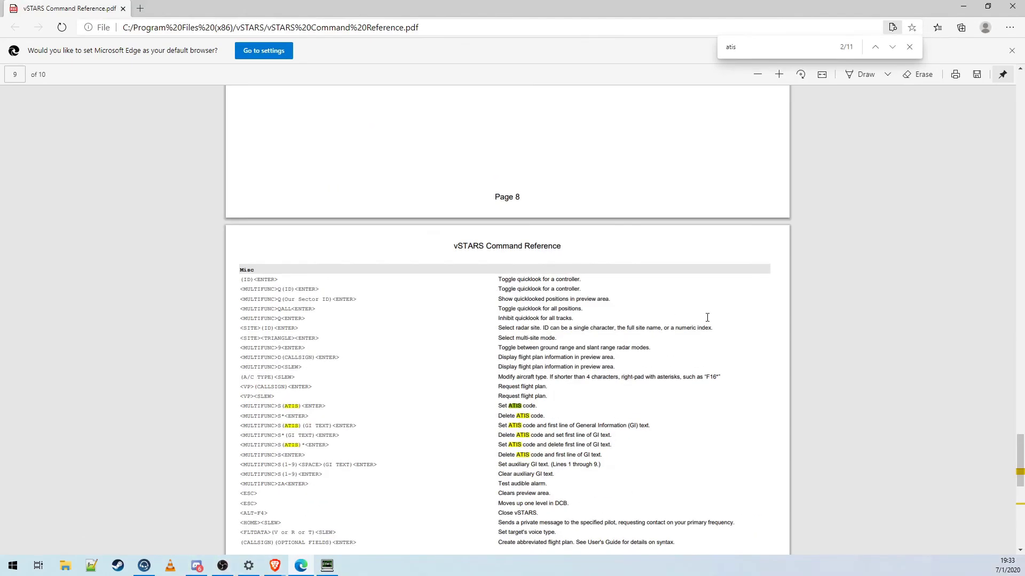
{"action": "left_click_drag", "start_coordinate": [1017, 459], "coordinate": [1007, 62]}
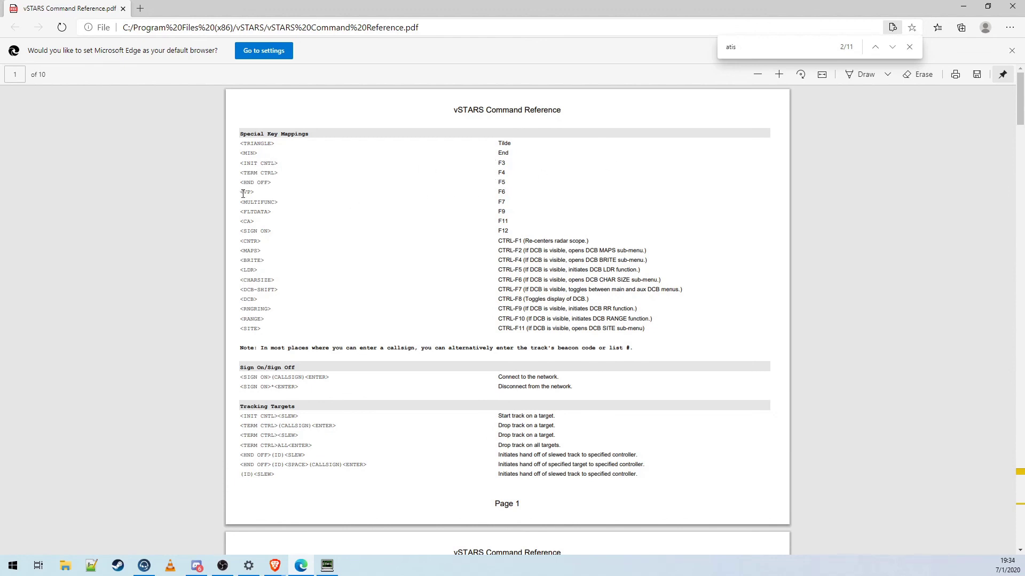
{"action": "left_click_drag", "start_coordinate": [240, 193], "coordinate": [256, 193]}
{"action": "scroll", "coordinate": [488, 349], "scroll_direction": "down", "scroll_amount": 10}
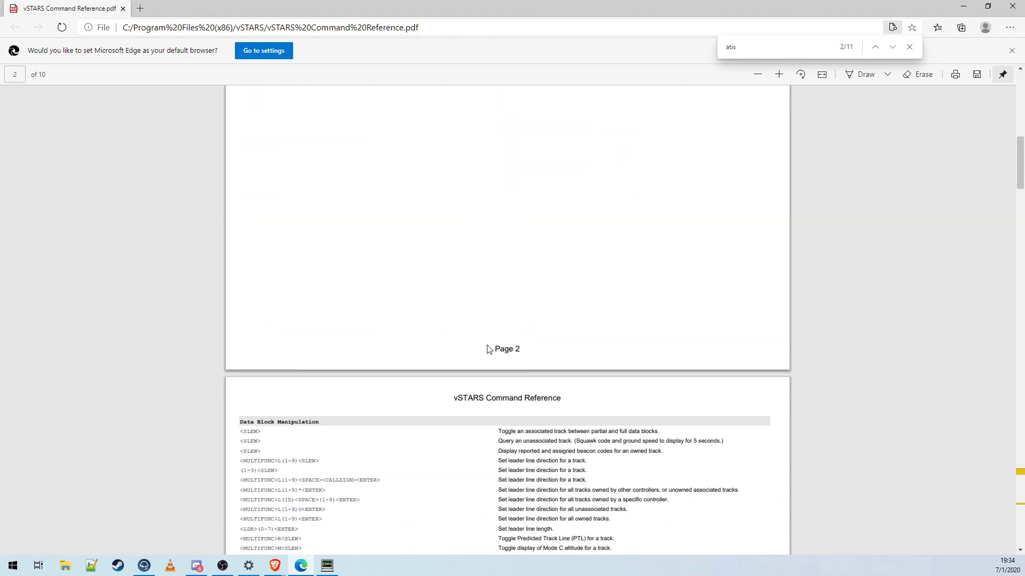
{"action": "scroll", "coordinate": [487, 350], "scroll_direction": "down", "scroll_amount": 1}
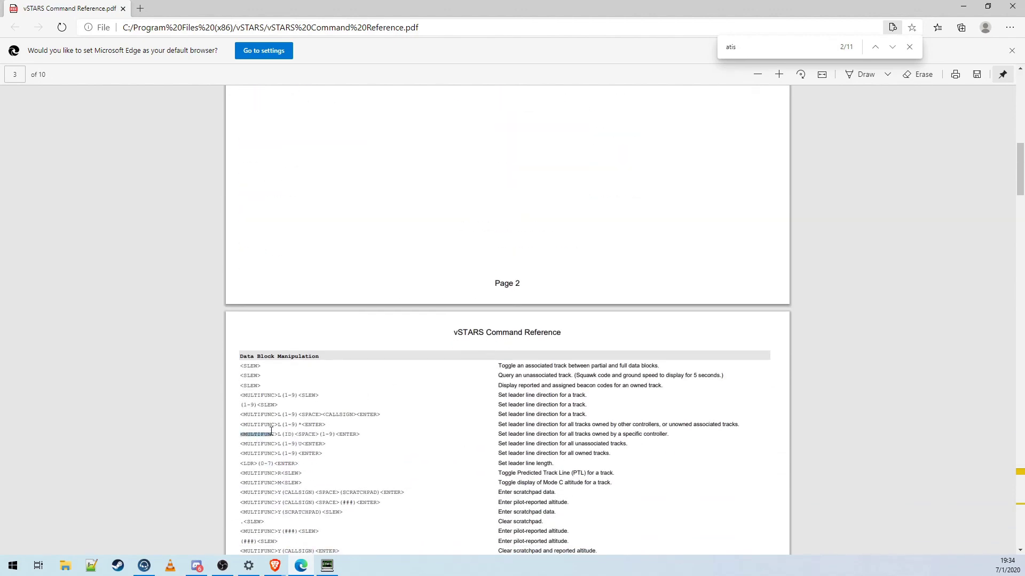
{"action": "scroll", "coordinate": [490, 335], "scroll_direction": "up", "scroll_amount": 10}
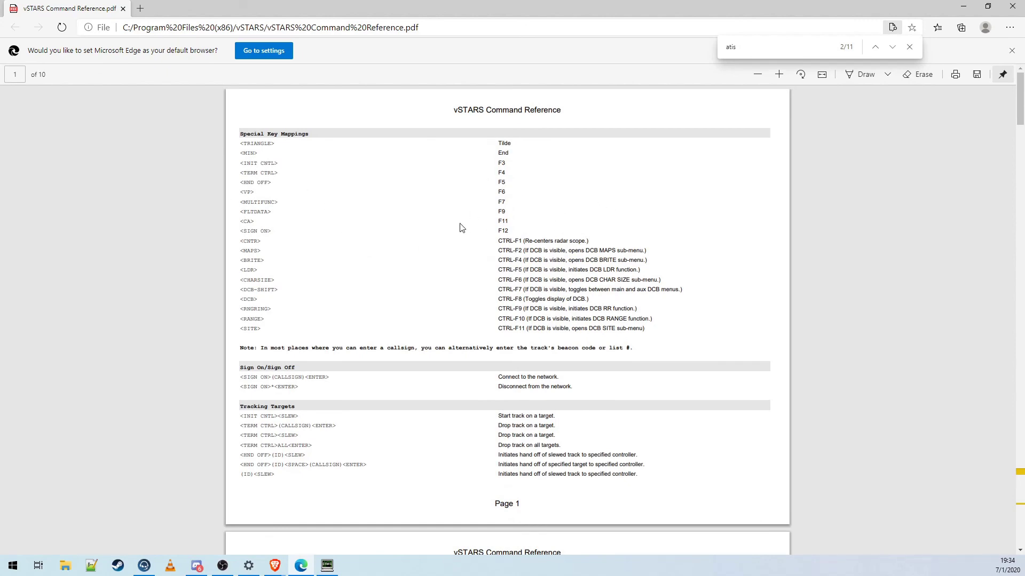
{"action": "scroll", "coordinate": [463, 227], "scroll_direction": "down", "scroll_amount": 20}
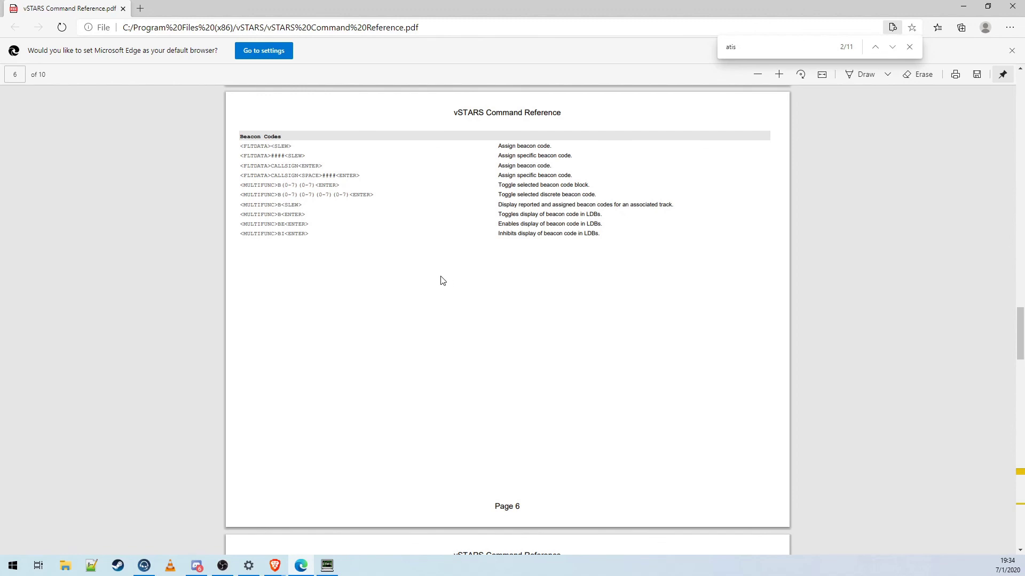
{"action": "scroll", "coordinate": [442, 280], "scroll_direction": "down", "scroll_amount": 7}
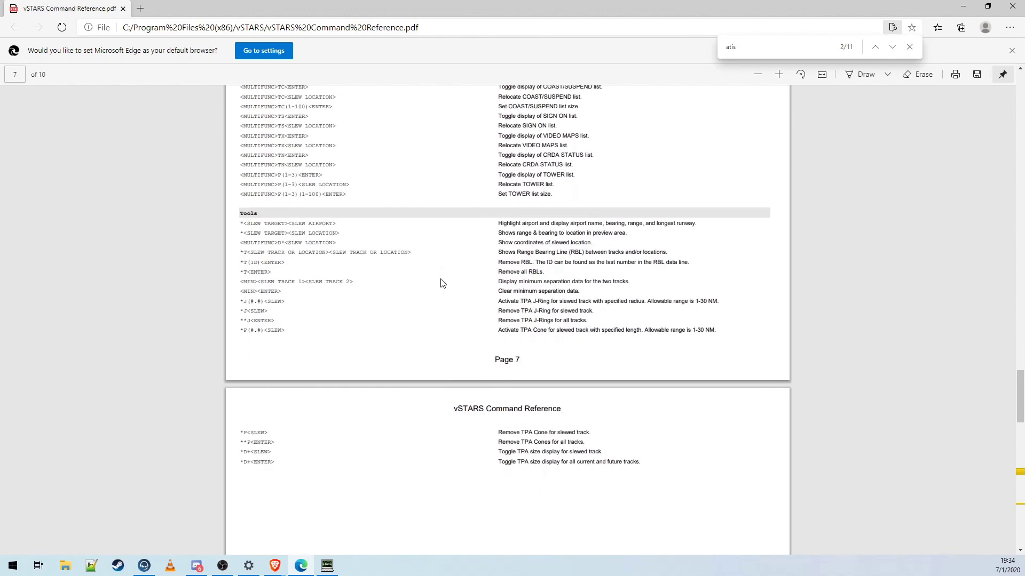
{"action": "scroll", "coordinate": [442, 281], "scroll_direction": "down", "scroll_amount": 7}
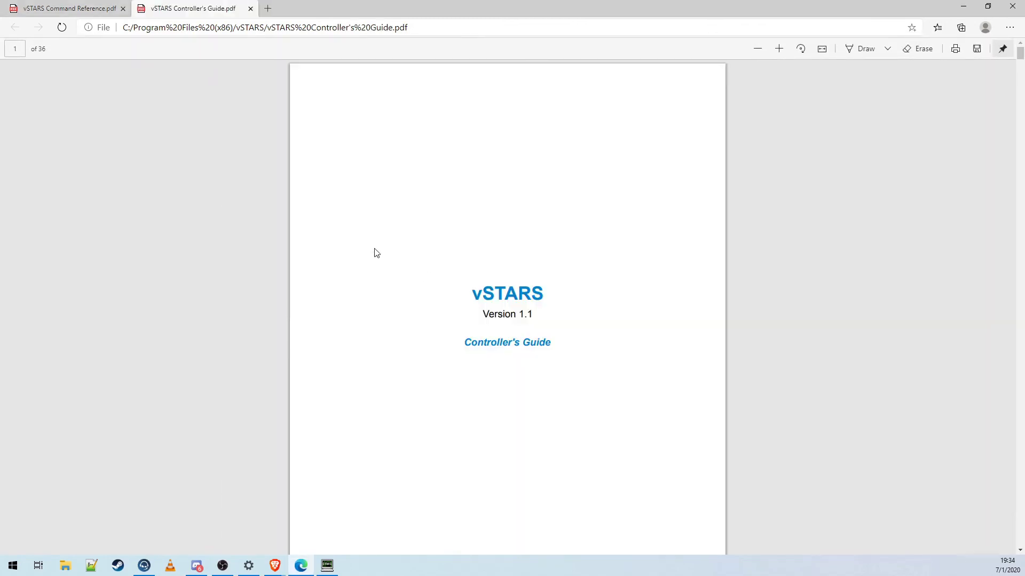
- Look through the vSTARS Controller's Guide from the table of contents to the data block examples on page 35
{"action": "scroll", "coordinate": [451, 412], "scroll_direction": "down", "scroll_amount": 10}
{"action": "scroll", "coordinate": [451, 411], "scroll_direction": "down", "scroll_amount": 6}
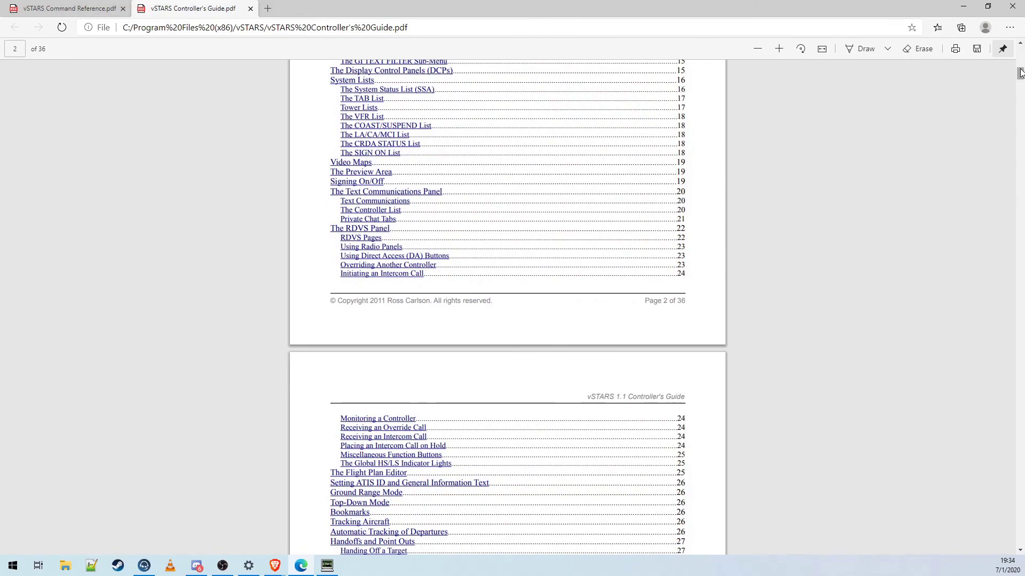
{"action": "left_click_drag", "start_coordinate": [1019, 73], "coordinate": [965, 518]}
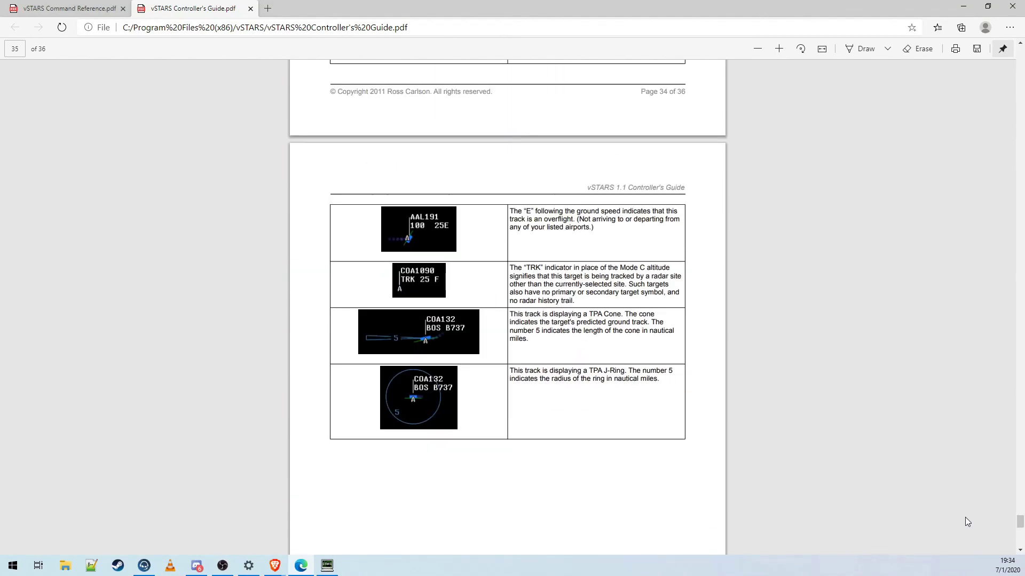